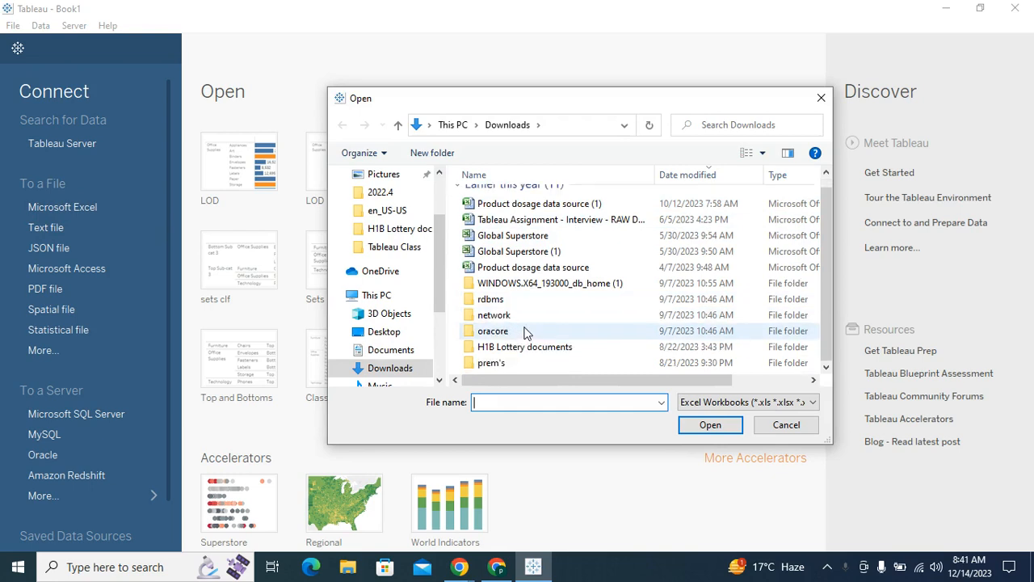
# Step: Connect to the Sample - Superstore workbook in the repository's Datasources 2023.2 folder and add its Orders table to the data source
pyautogui.scroll(2, 396, 259)
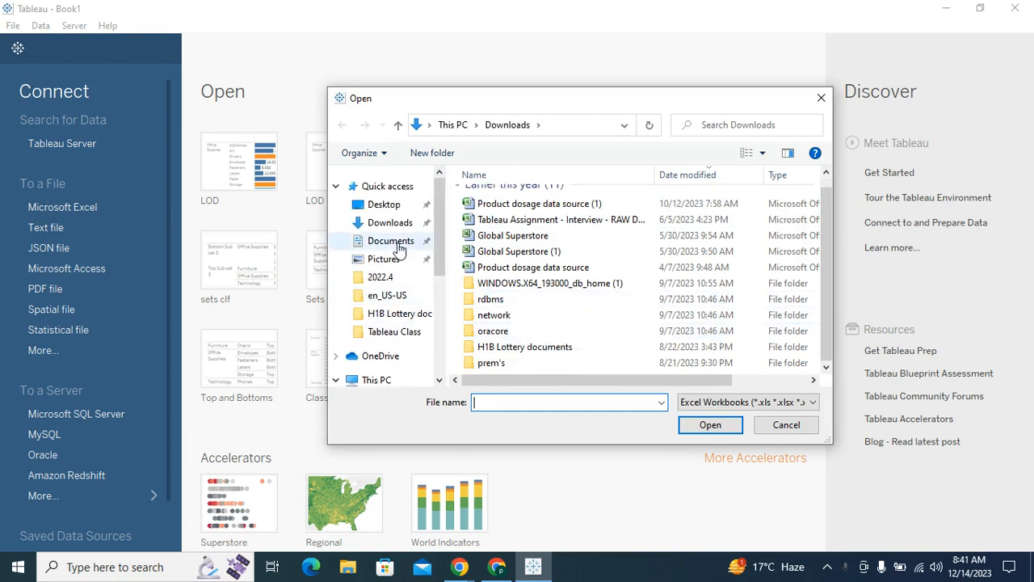
pyautogui.click(391, 241)
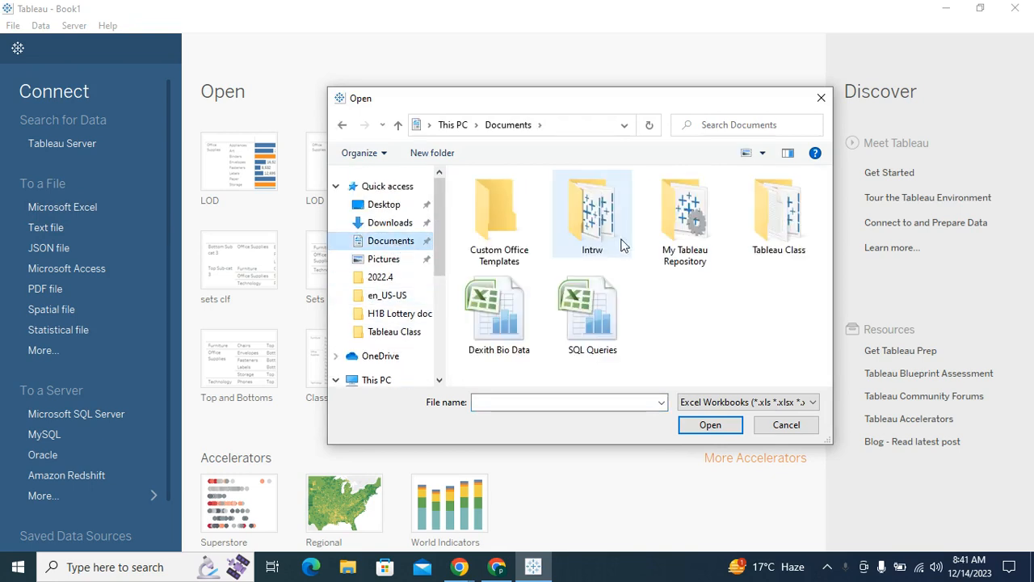
pyautogui.doubleClick(685, 226)
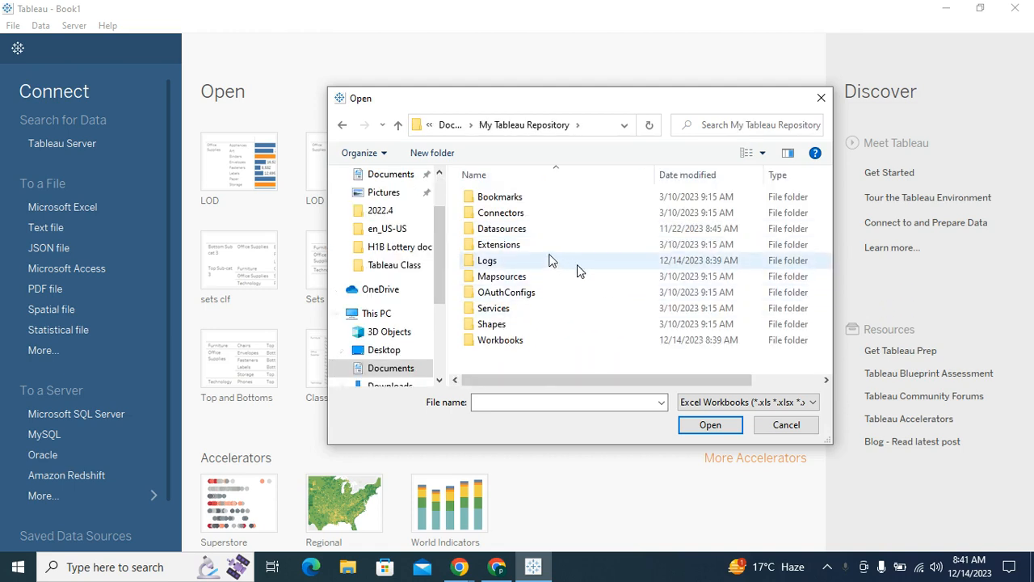
pyautogui.doubleClick(526, 231)
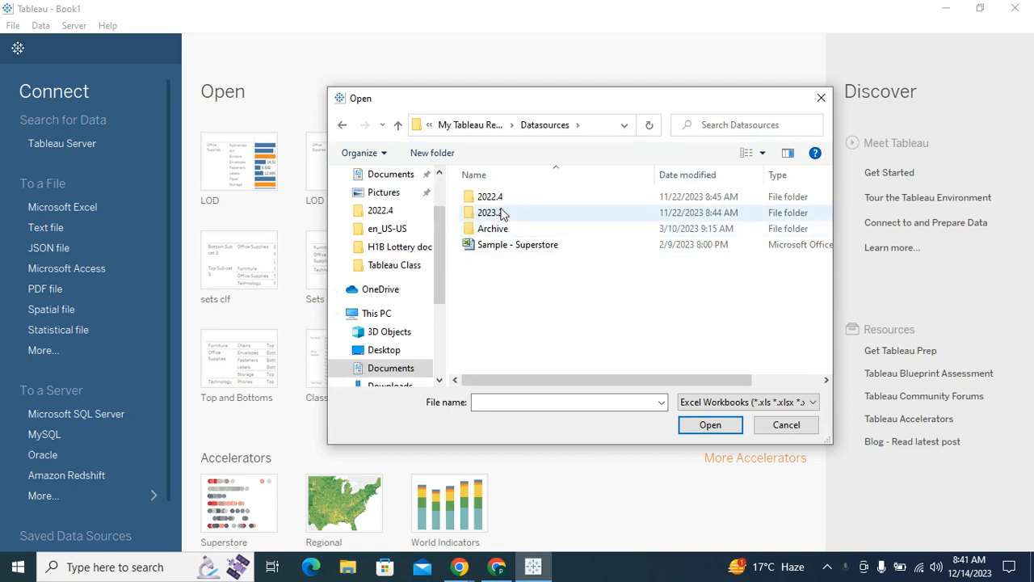
pyautogui.doubleClick(503, 213)
pyautogui.click(523, 215)
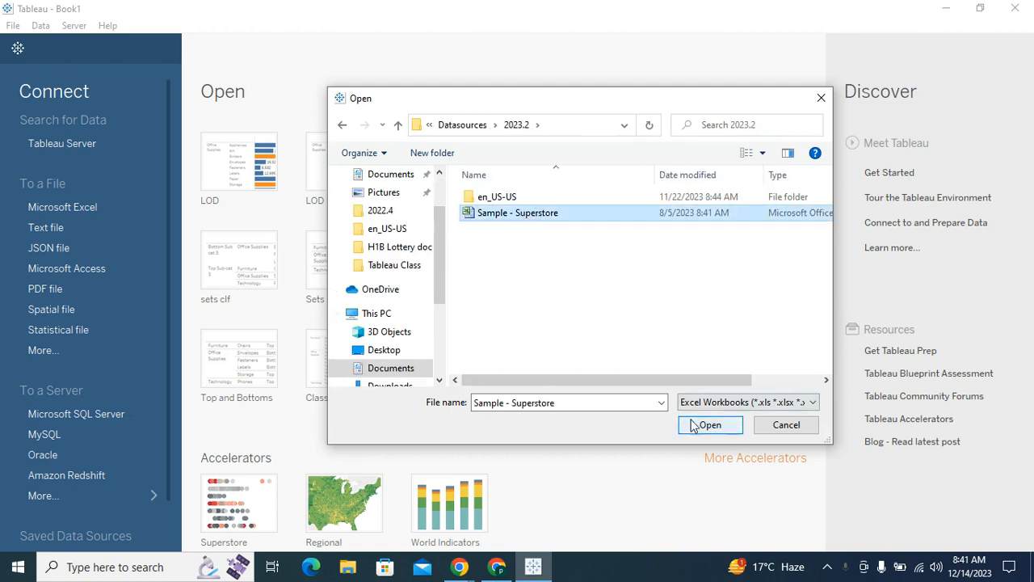
pyautogui.click(517, 200)
pyautogui.doubleClick(517, 199)
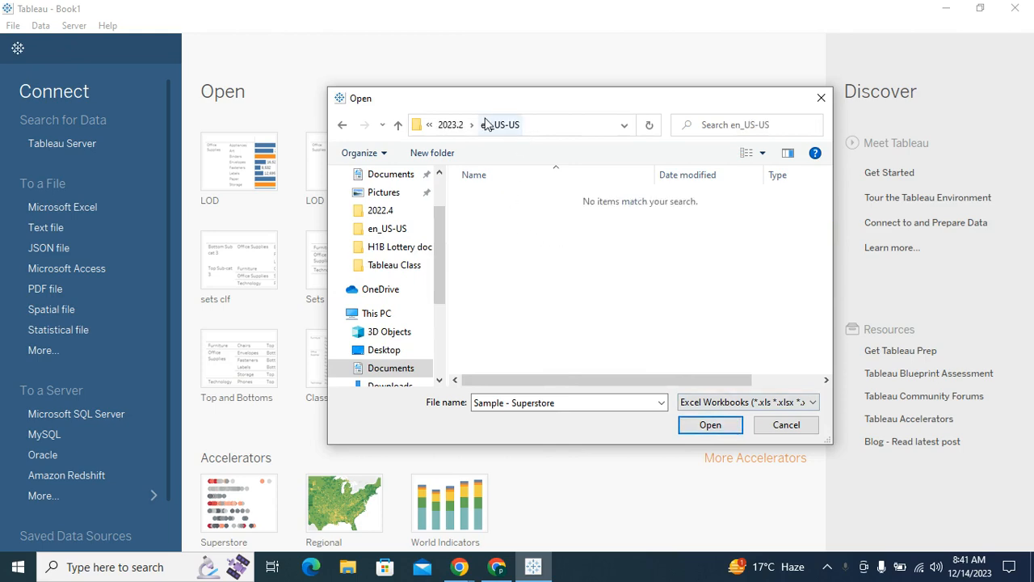
pyautogui.click(526, 214)
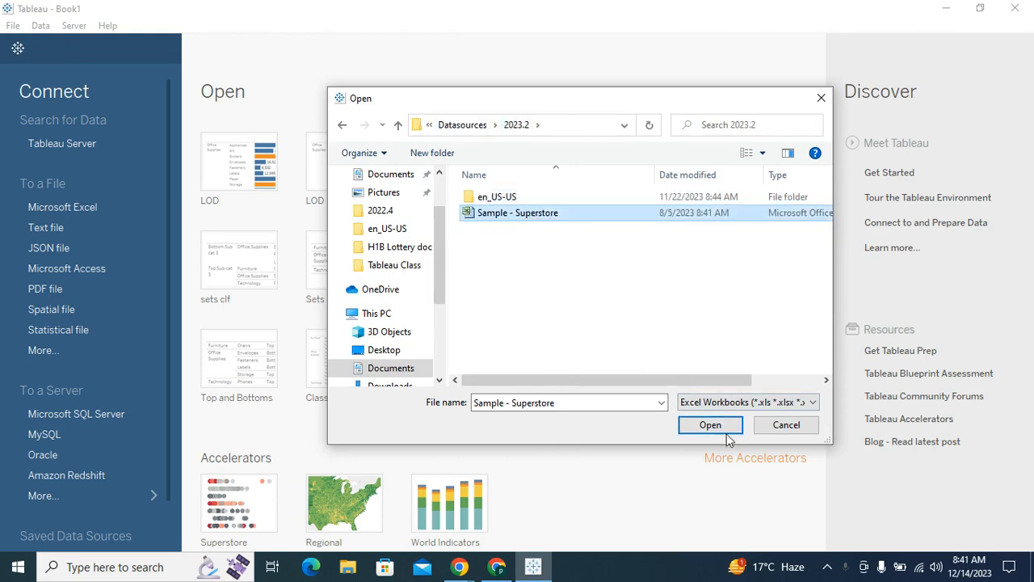
pyautogui.click(716, 427)
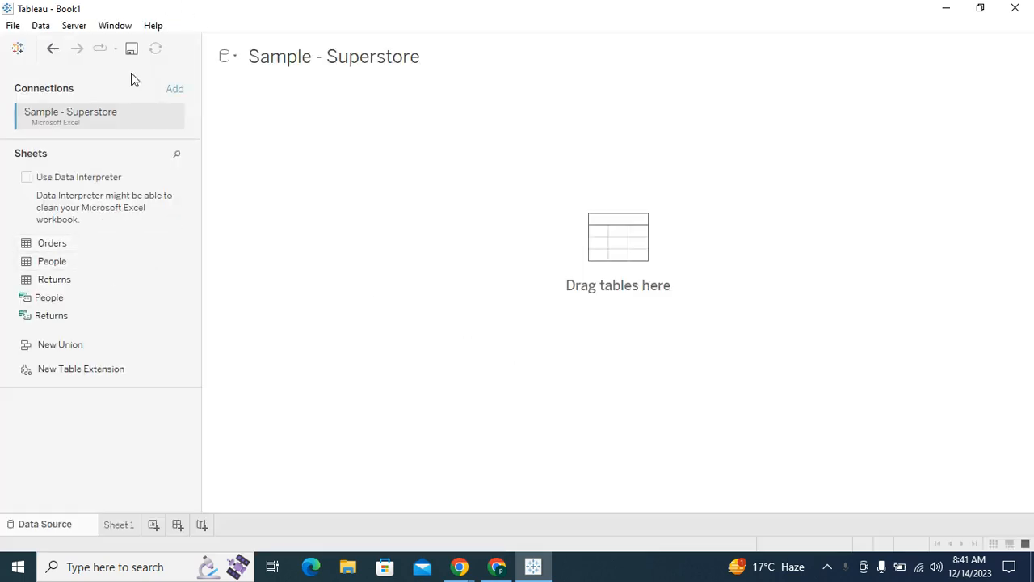
pyautogui.moveTo(56, 246); pyautogui.dragTo(396, 242)
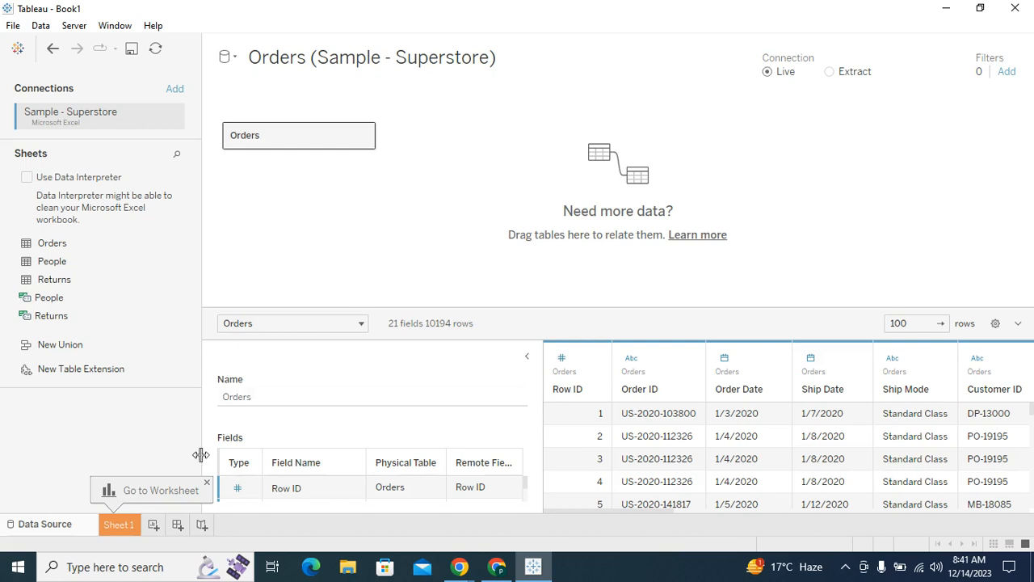
# Step: On Sheet 1, build a bar chart of Sales by Category and Sub-Category with mark labels shown
pyautogui.click(118, 524)
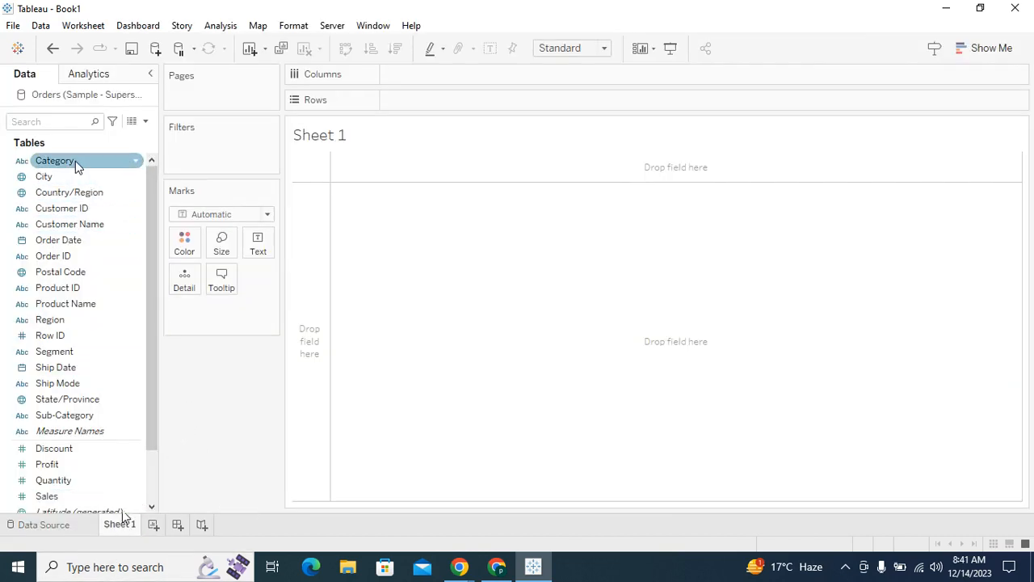
pyautogui.moveTo(75, 161); pyautogui.dragTo(423, 106)
pyautogui.scroll(-1, 113, 354)
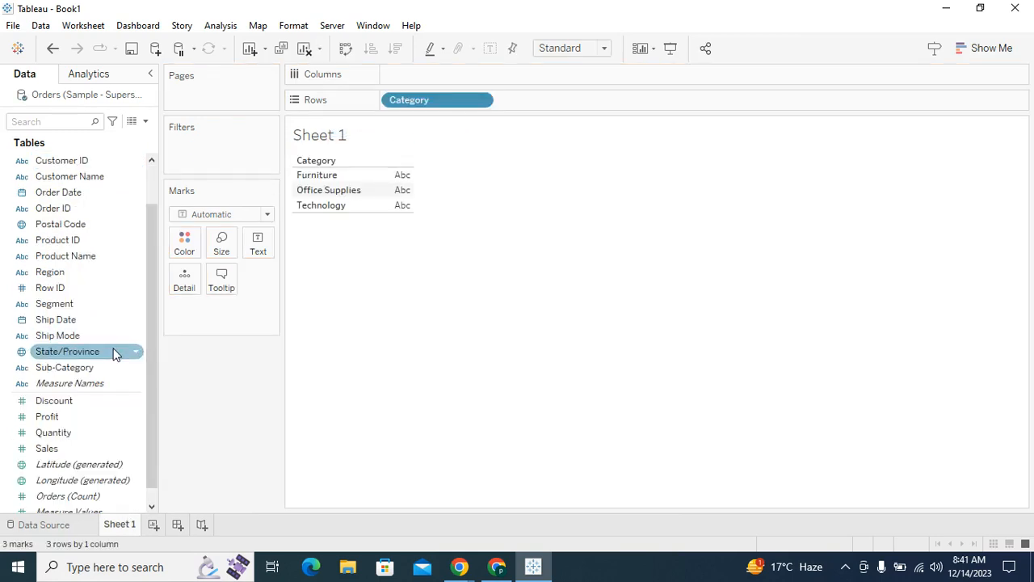
pyautogui.moveTo(132, 365); pyautogui.dragTo(459, 259)
pyautogui.moveTo(48, 449); pyautogui.dragTo(420, 75)
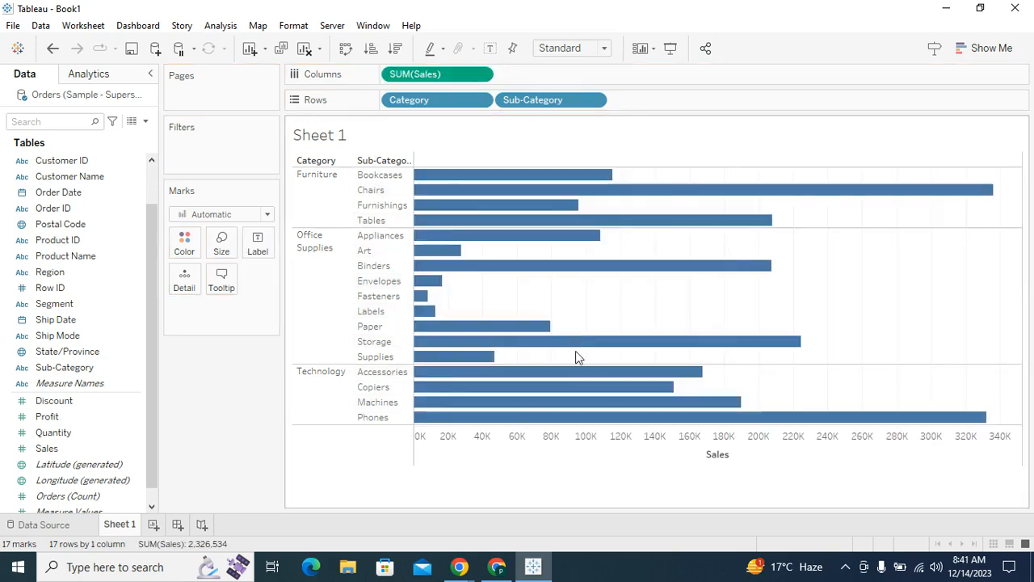
pyautogui.click(495, 50)
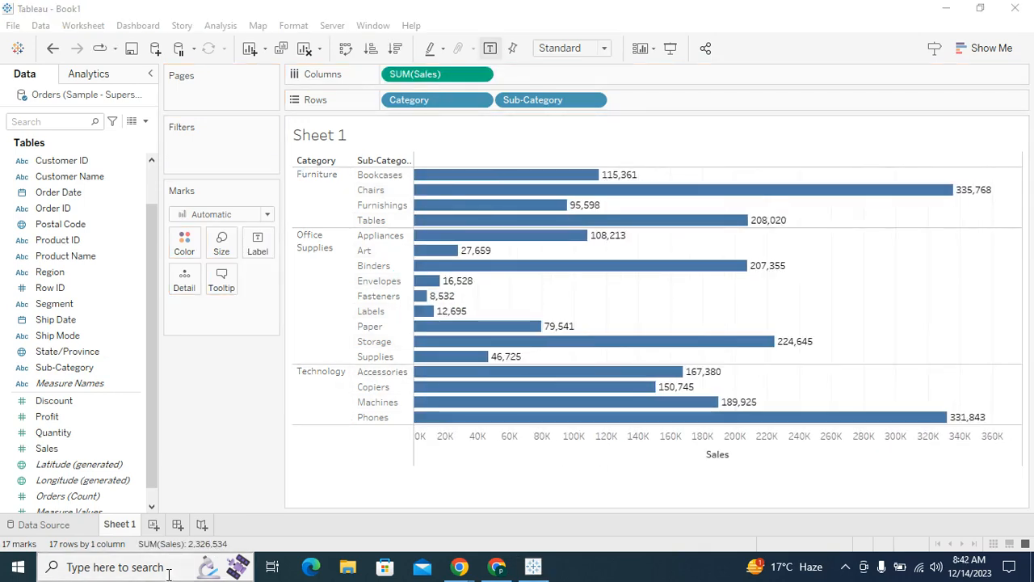
# Step: Open a blank Notepad document
pyautogui.click(168, 568)
pyautogui.write('not')
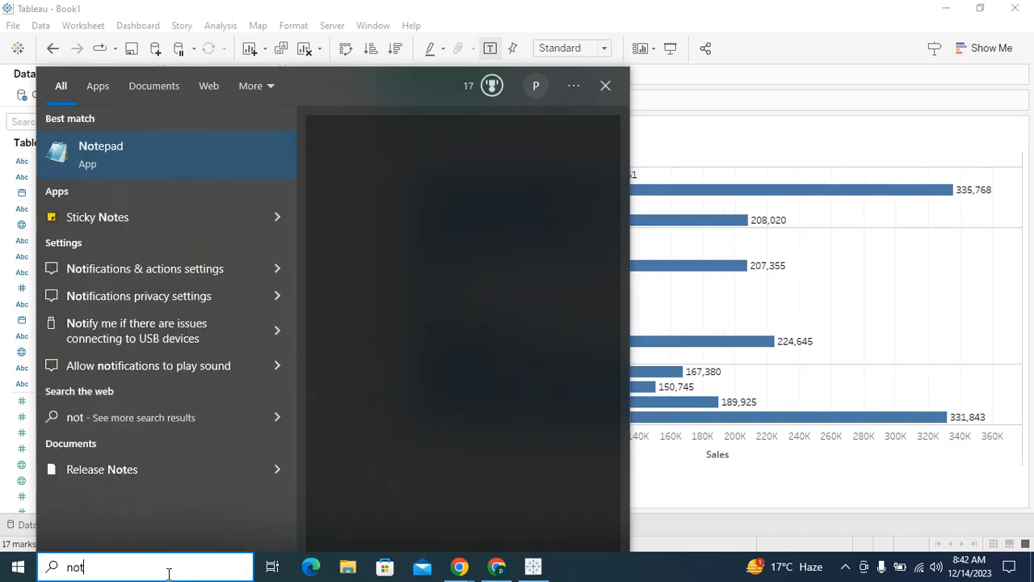
pyautogui.write('es')
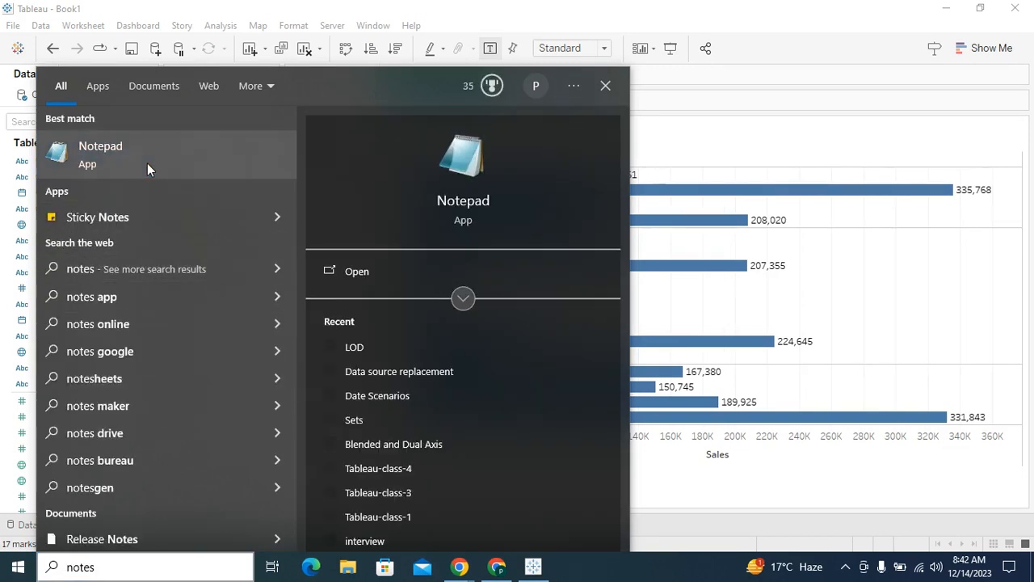
pyautogui.click(148, 166)
# Step: Hide the Google Meet screen-sharing bar and minimise the browser and Notepad to return to the Tableau worksheet
pyautogui.moveTo(471, 570)
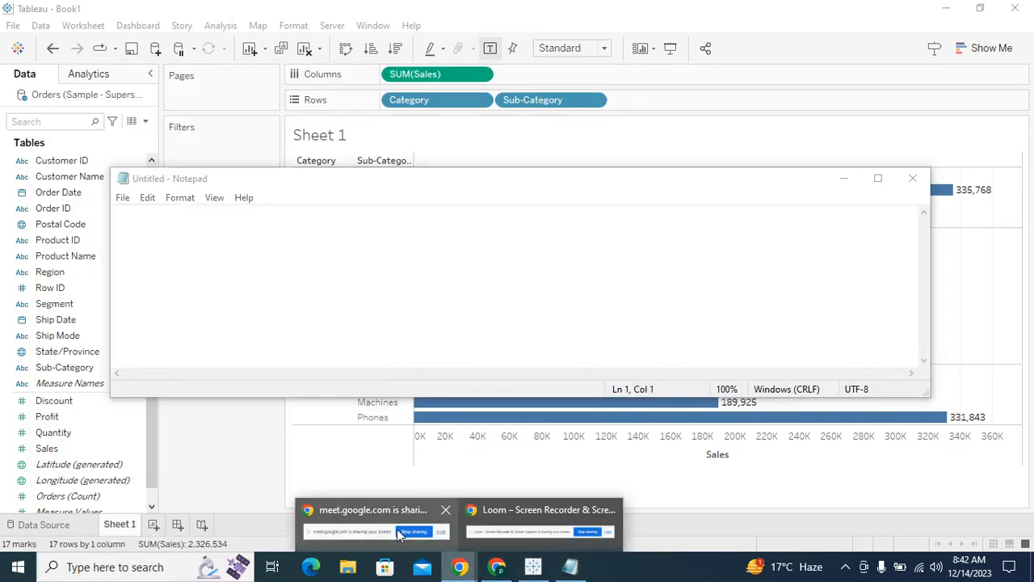
pyautogui.moveTo(310, 541)
pyautogui.click(339, 531)
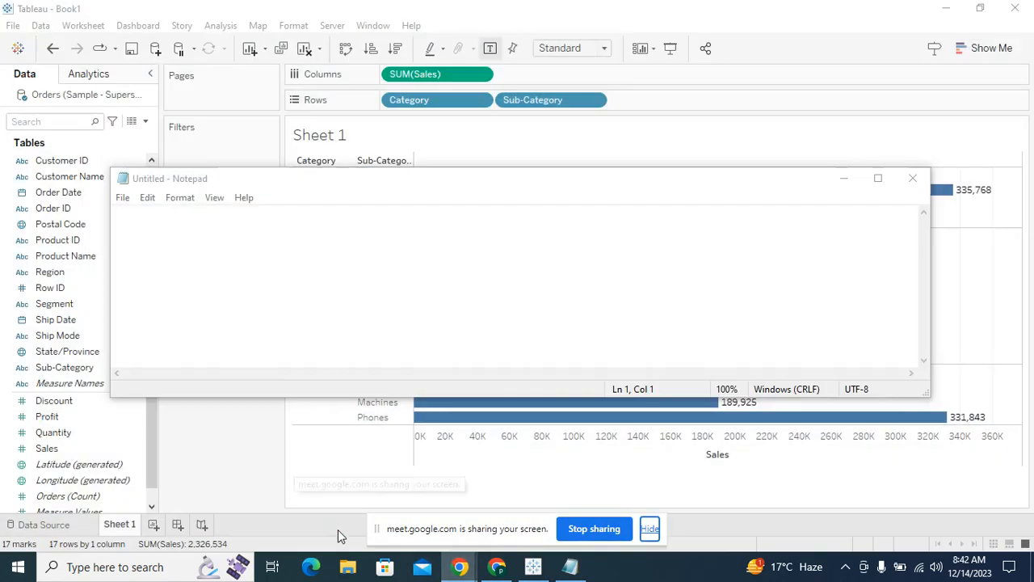
pyautogui.click(498, 569)
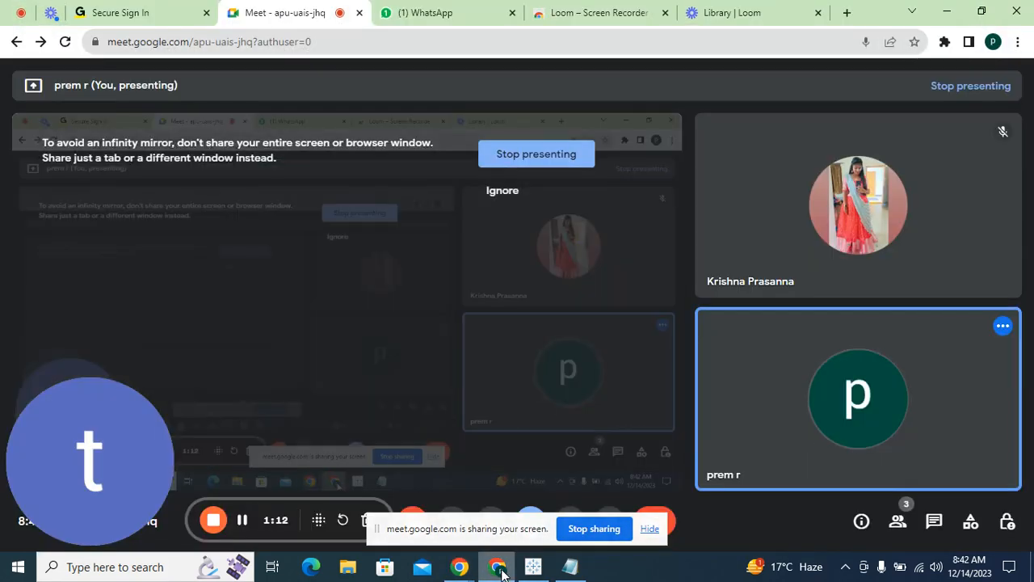
pyautogui.click(649, 528)
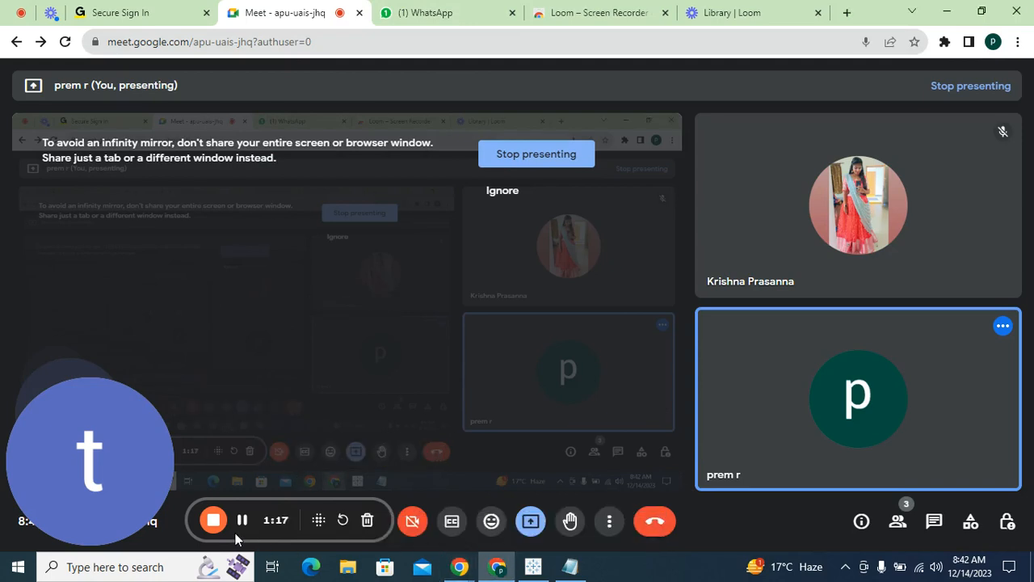
pyautogui.moveTo(235, 535); pyautogui.dragTo(461, 288)
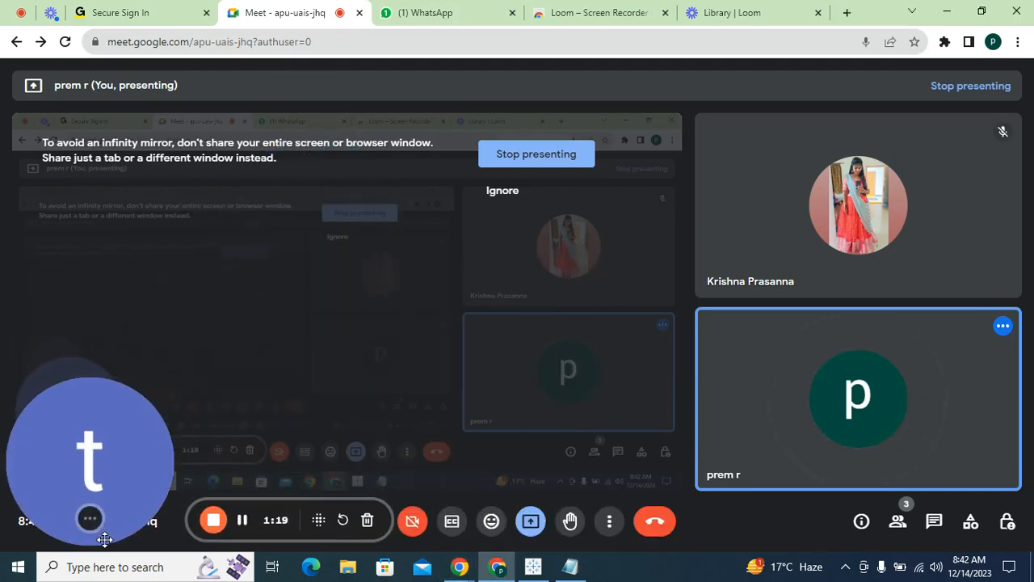
pyautogui.click(946, 11)
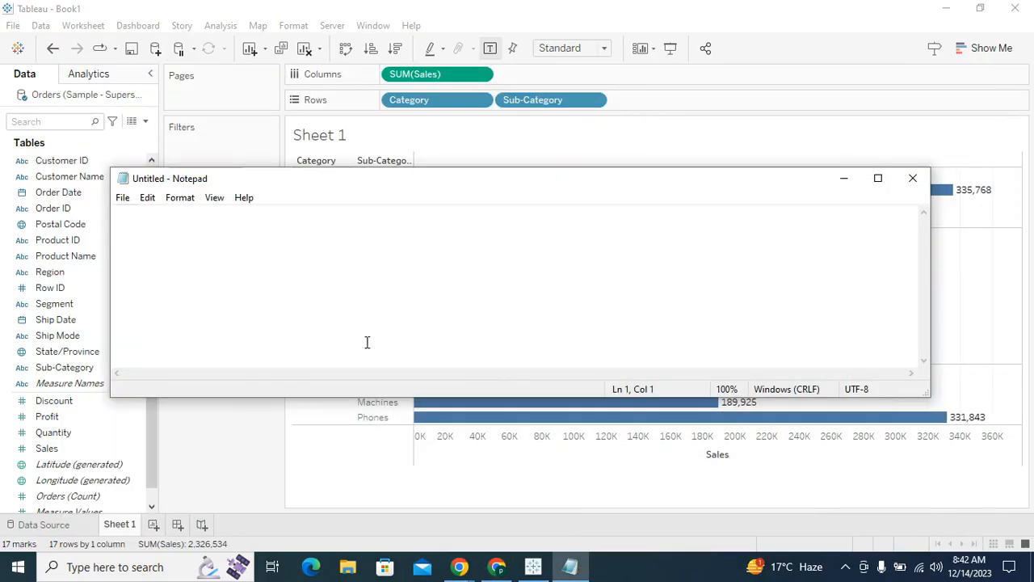
pyautogui.click(847, 179)
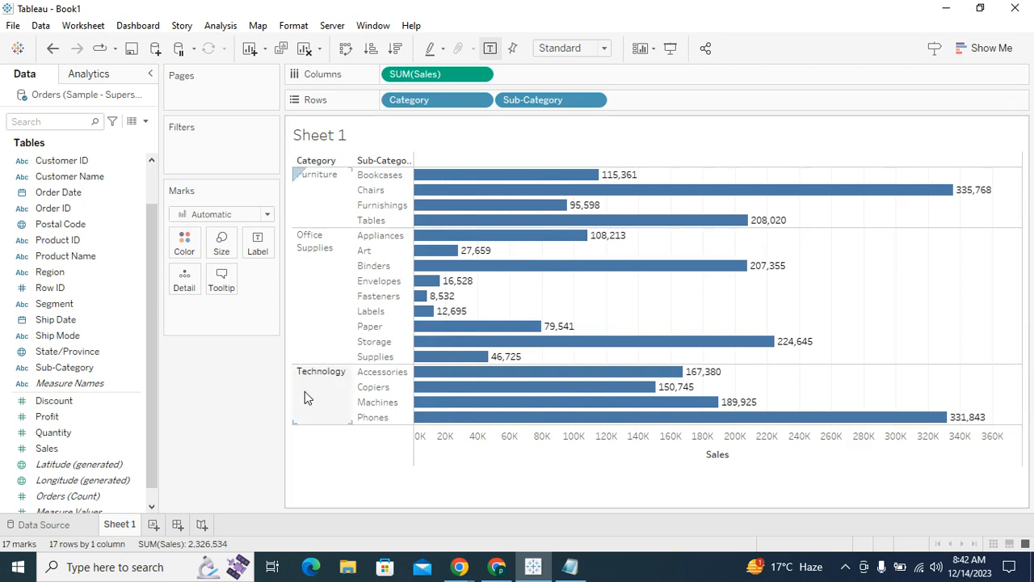
# Step: Examine the Table Calculation functions in the reference list of a new calculated field and close the editor without saving
pyautogui.scroll(3, 149, 178)
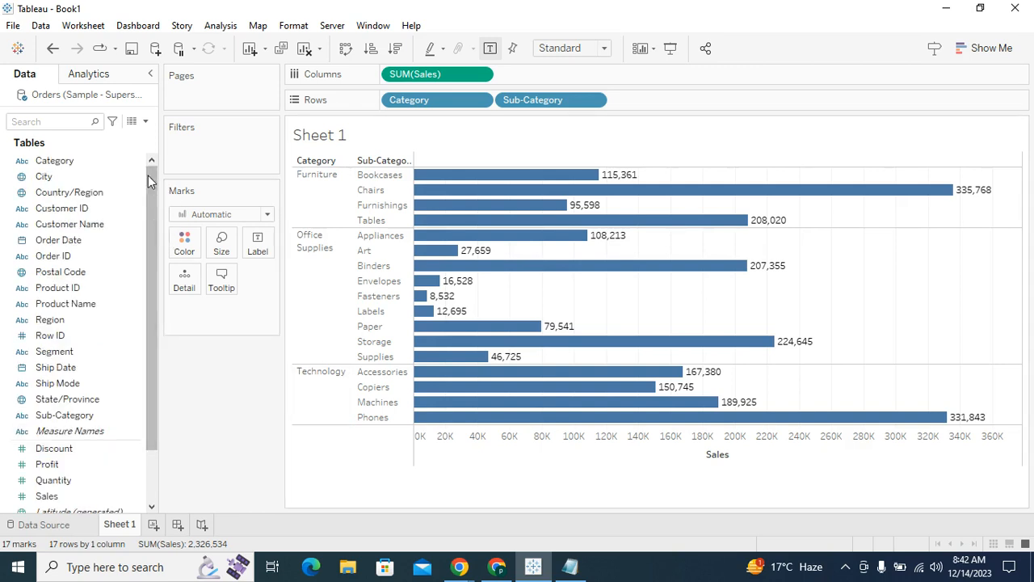
pyautogui.click(145, 120)
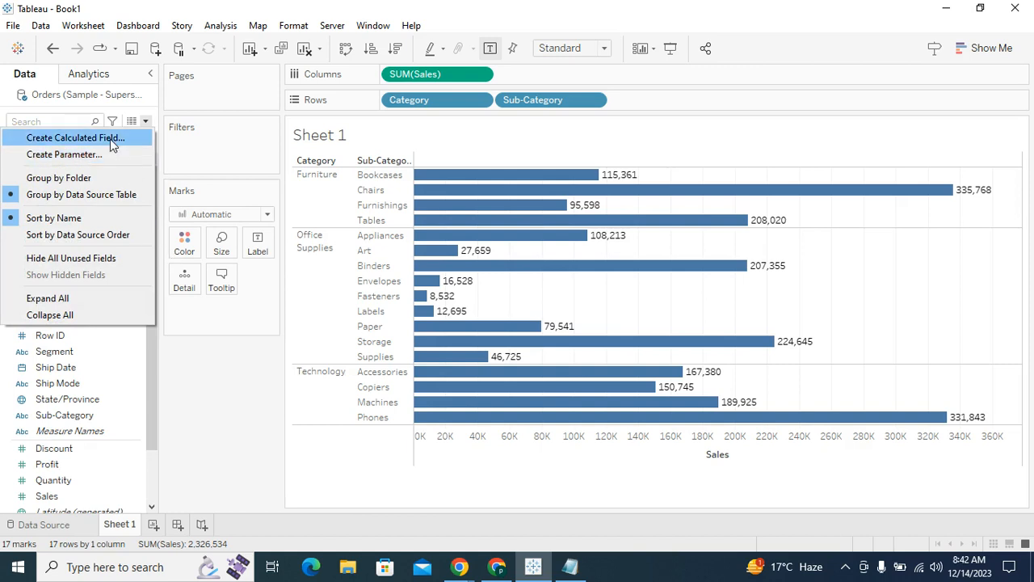
pyautogui.click(113, 139)
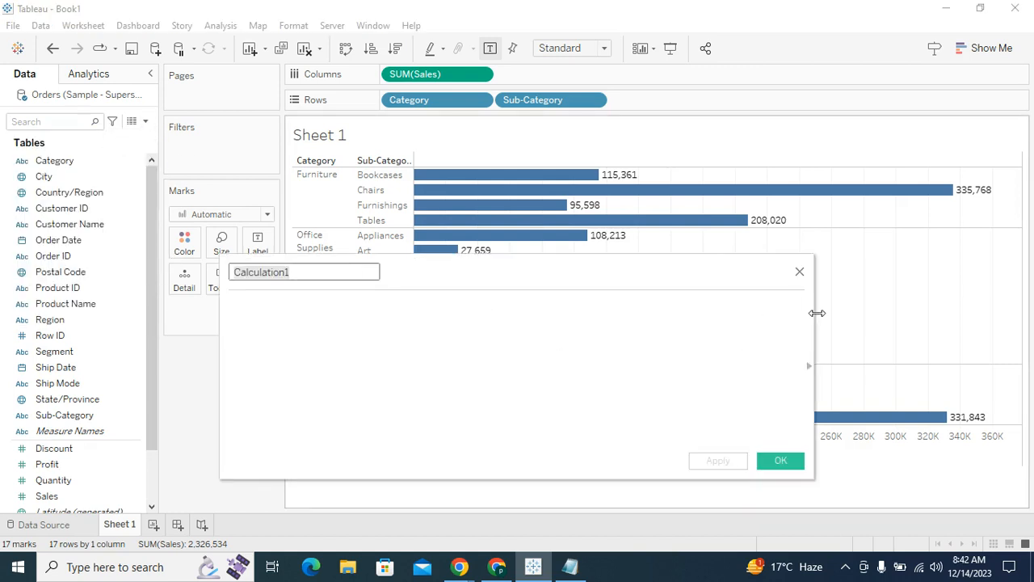
pyautogui.moveTo(815, 313); pyautogui.dragTo(607, 312)
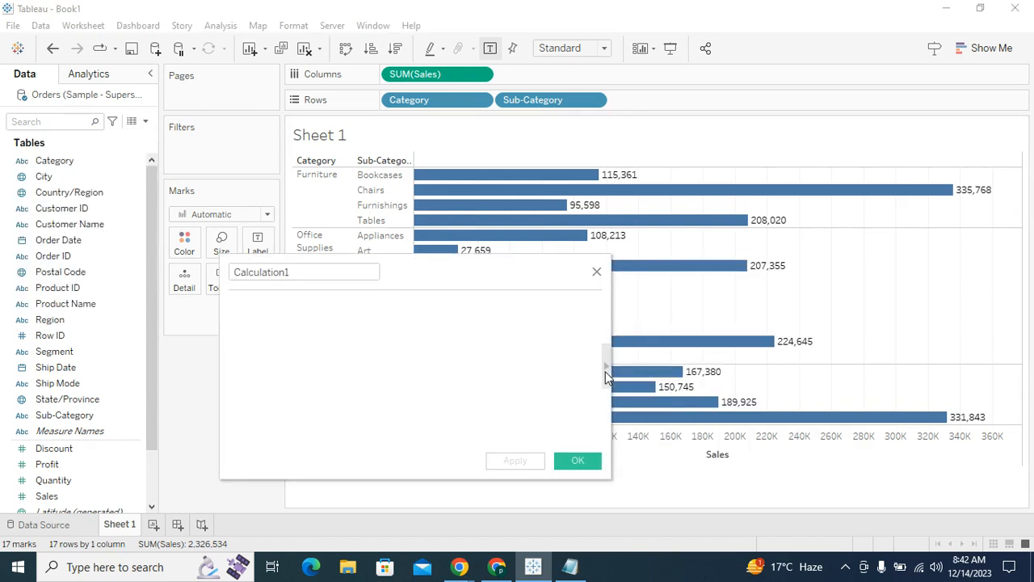
pyautogui.click(606, 366)
pyautogui.click(720, 273)
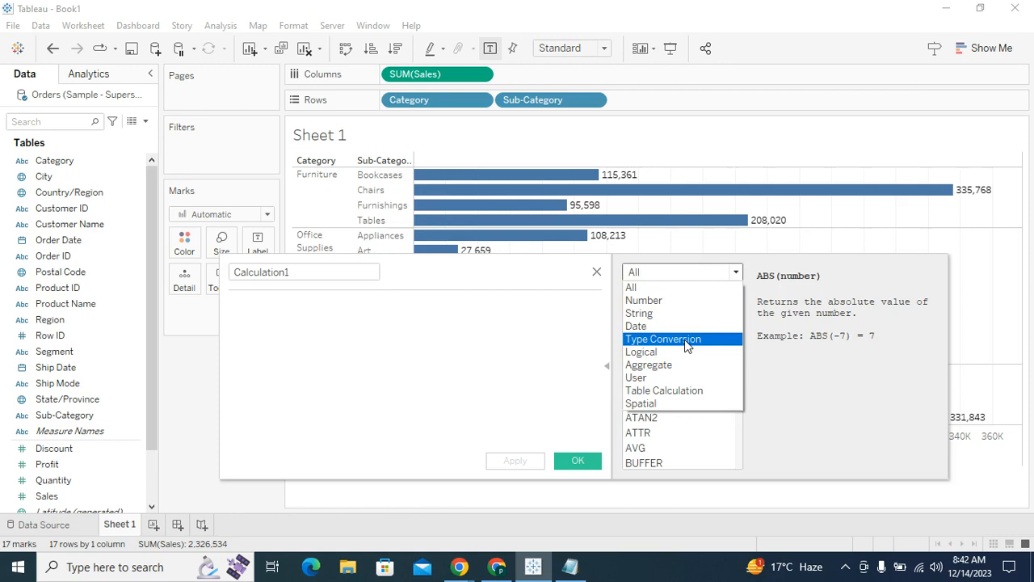
pyautogui.click(665, 391)
pyautogui.moveTo(466, 284); pyautogui.dragTo(411, 203)
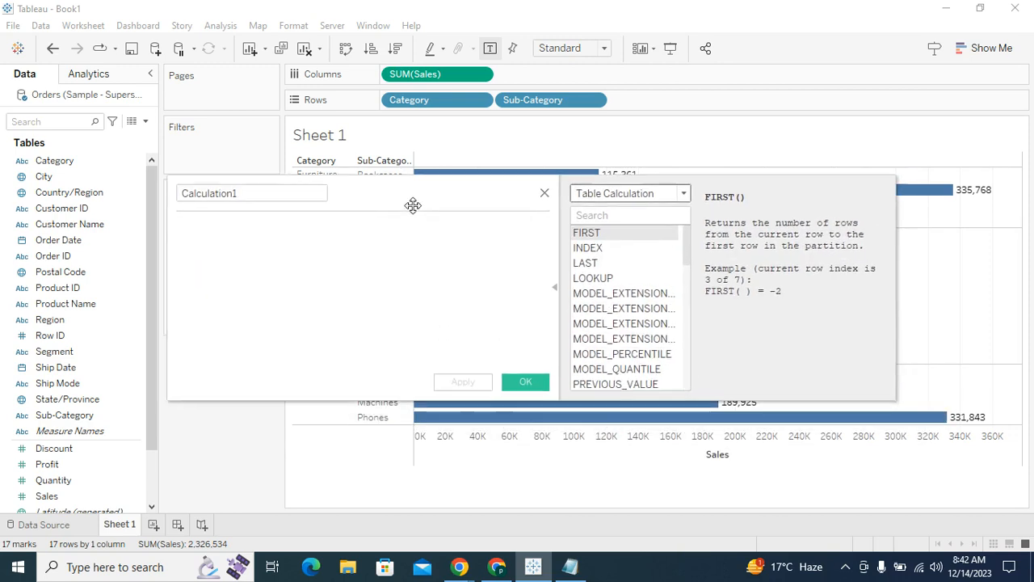
pyautogui.click(550, 286)
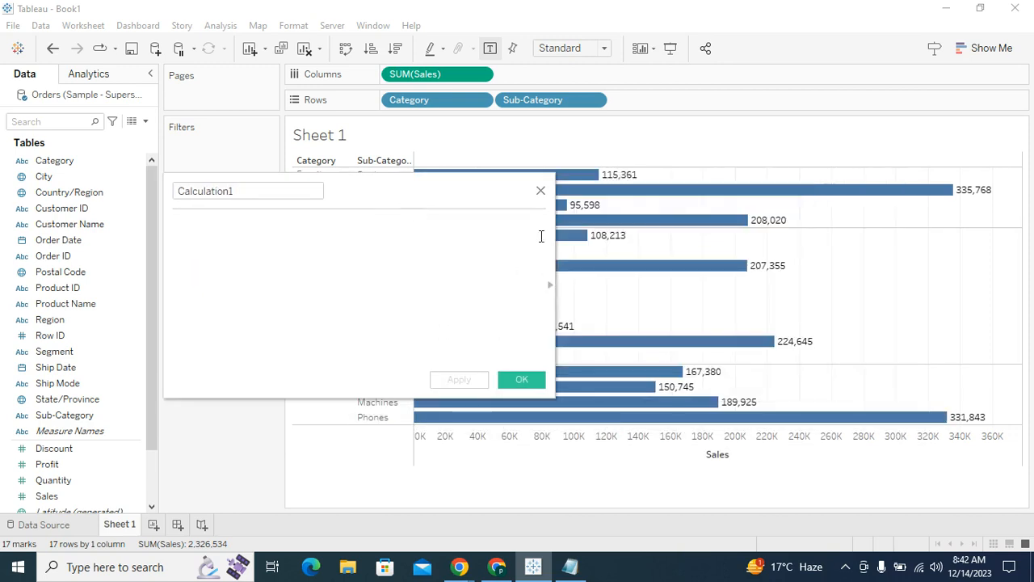
pyautogui.click(540, 192)
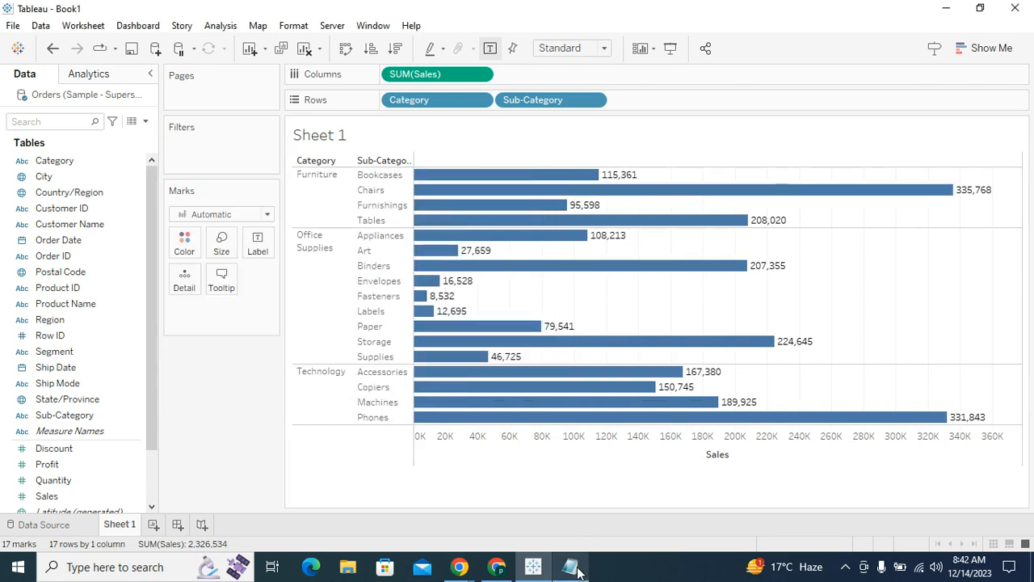
# Step: Switch to Notepad, enter the heading "Table calculations:" and maximise the window
pyautogui.click(569, 567)
pyautogui.write('T')
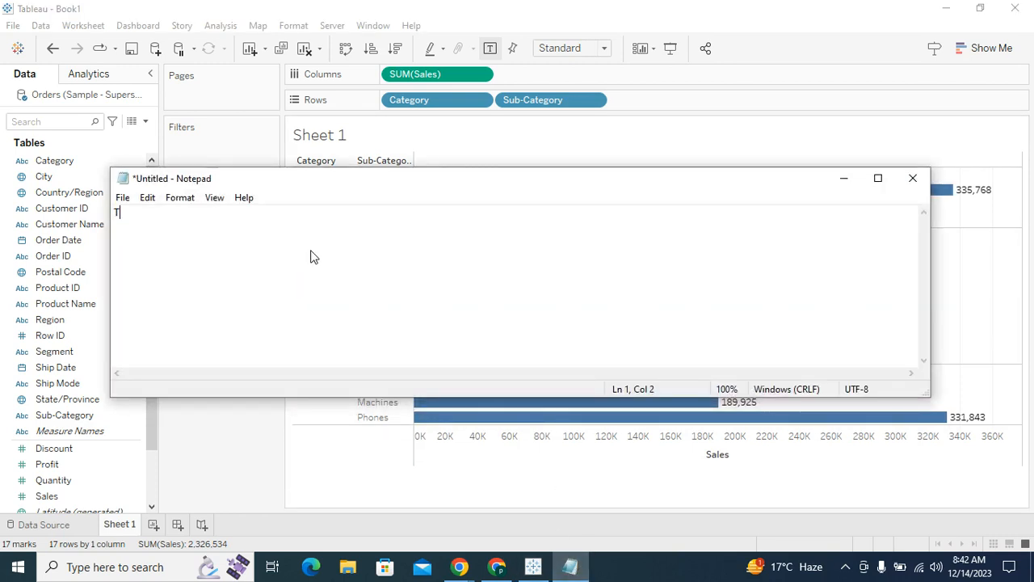
pyautogui.write('ablea')
pyautogui.press('BackSpace')
pyautogui.write('calculations:')
pyautogui.click(878, 178)
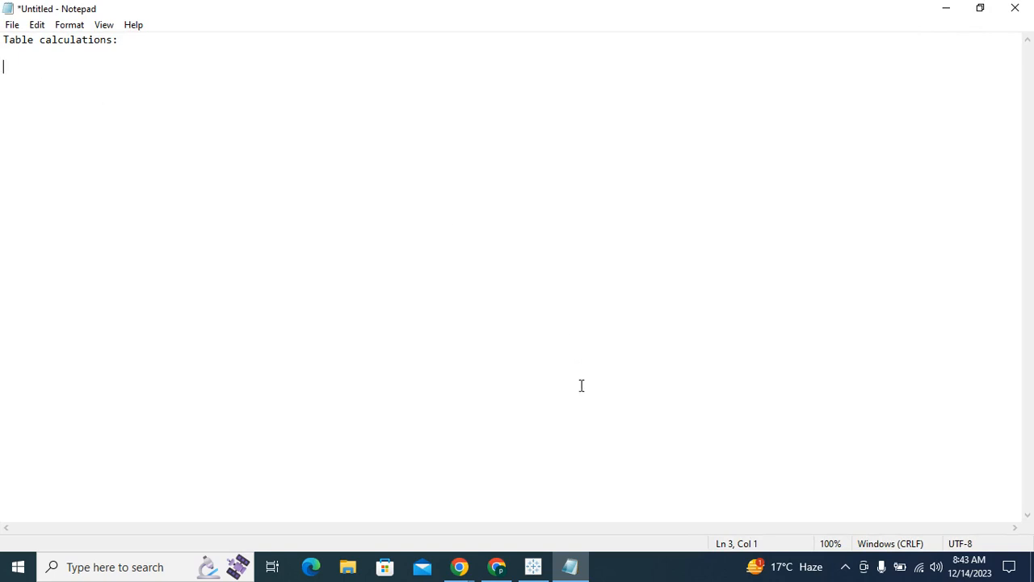
# Step: Switch to Tableau and start a calculated field with the condition if SUM([Sales])>50000
pyautogui.click(539, 569)
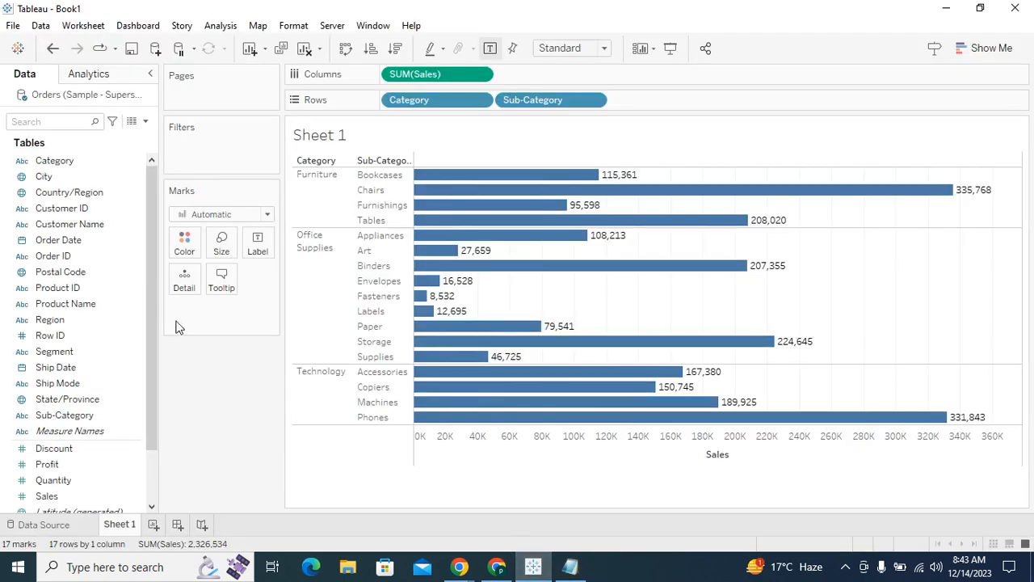
pyautogui.click(145, 121)
pyautogui.click(124, 139)
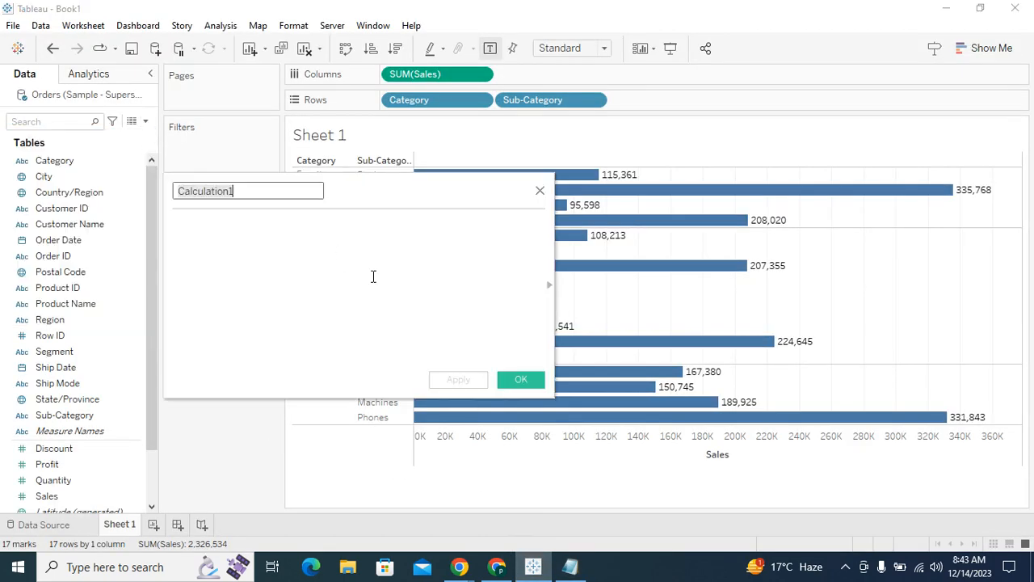
pyautogui.click(552, 288)
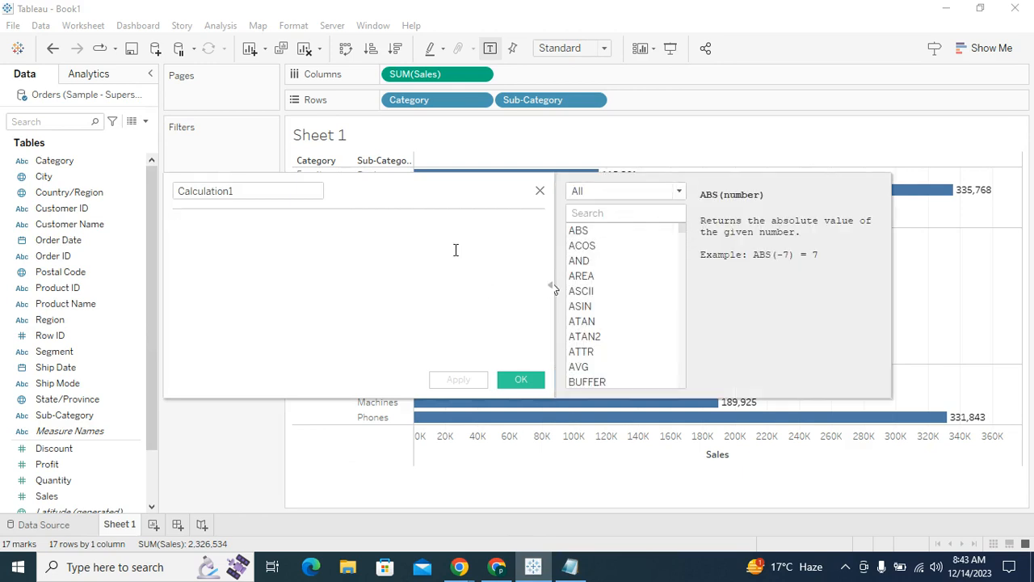
pyautogui.write('if sy')
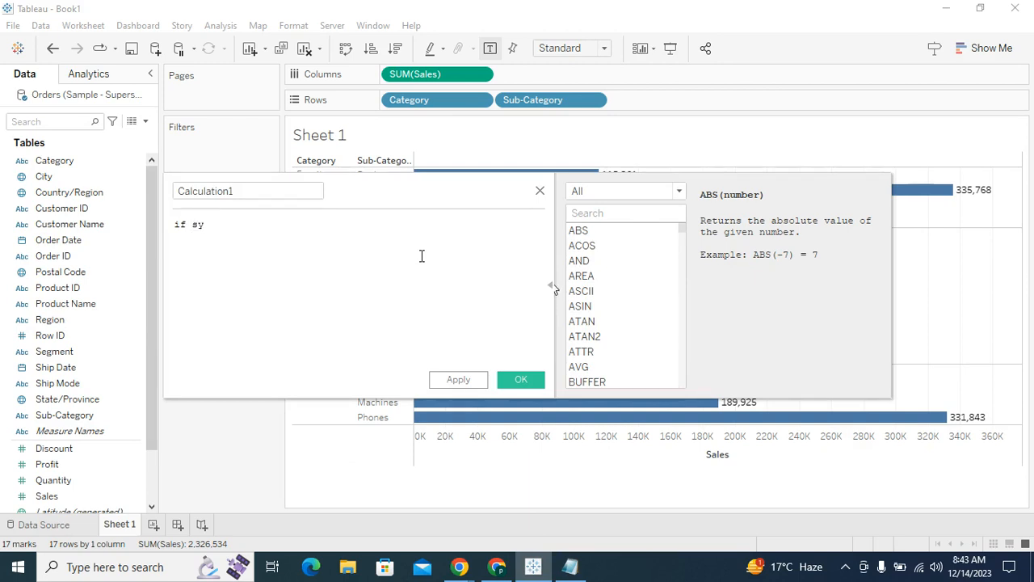
pyautogui.press('BackSpace')
pyautogui.write('um')
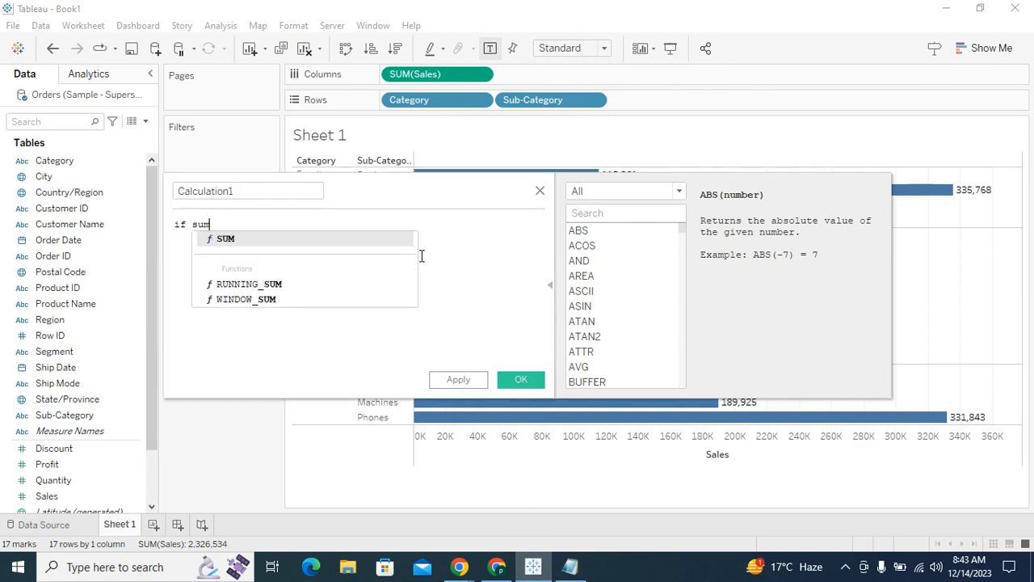
pyautogui.press('Return')
pyautogui.write('sal)')
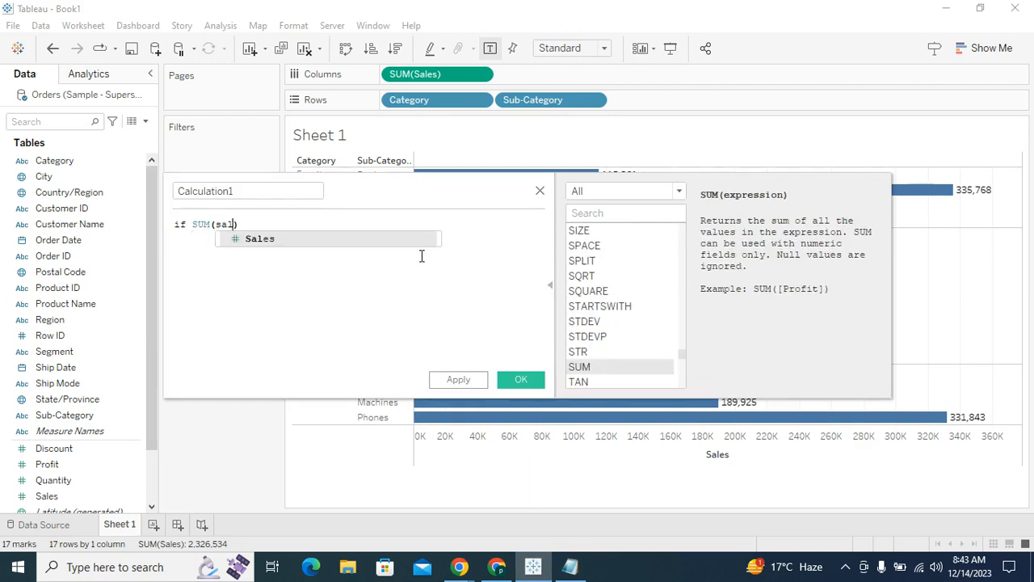
pyautogui.press('Return')
pyautogui.write('>50000')
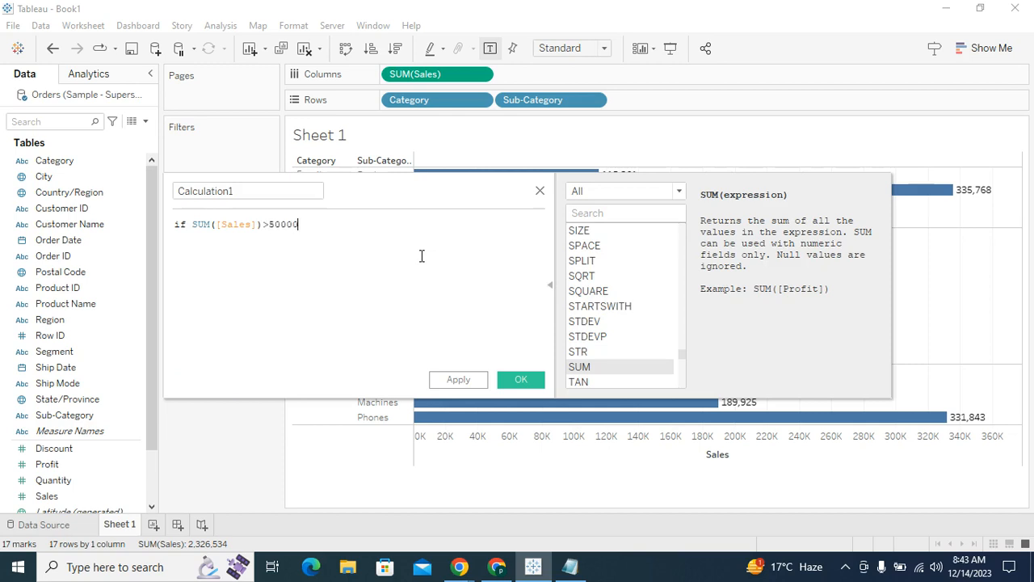
# Step: Complete the formula with THEN "abc" and END on a second line, and save the calculated field
pyautogui.write(' th')
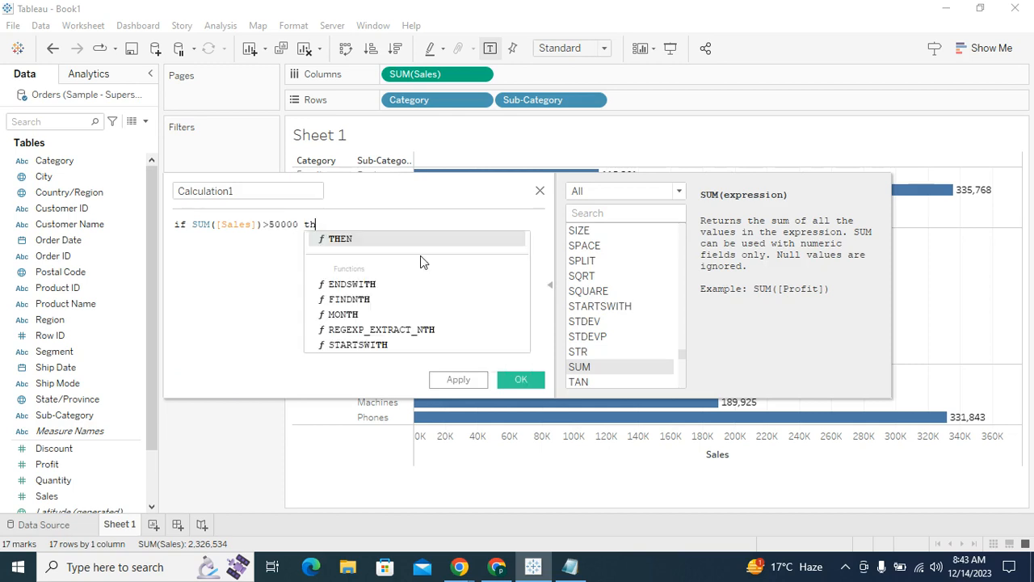
pyautogui.press('Return')
pyautogui.write('"abc')
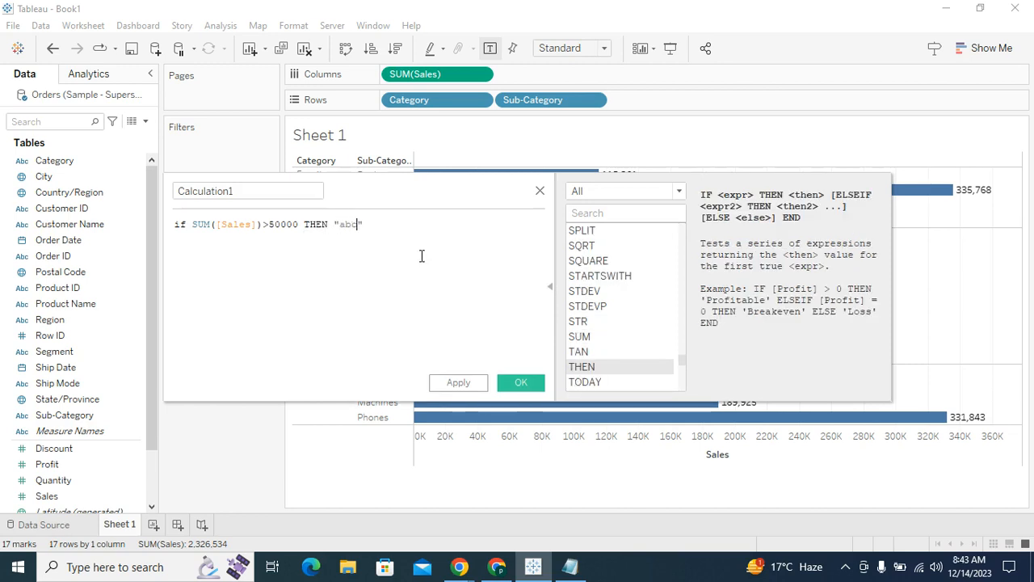
pyautogui.press('Return')
pyautogui.write('end')
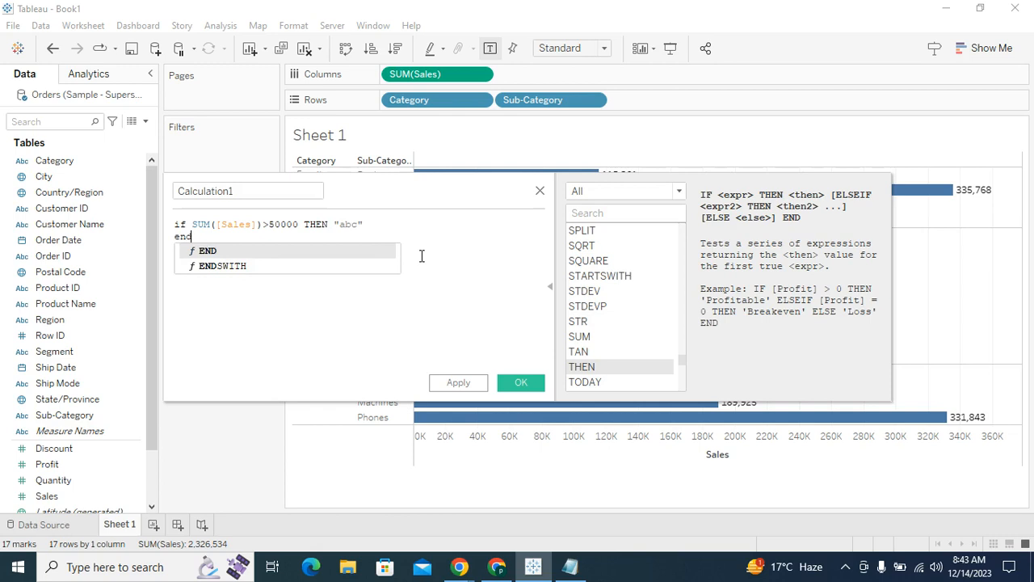
pyautogui.press('Return')
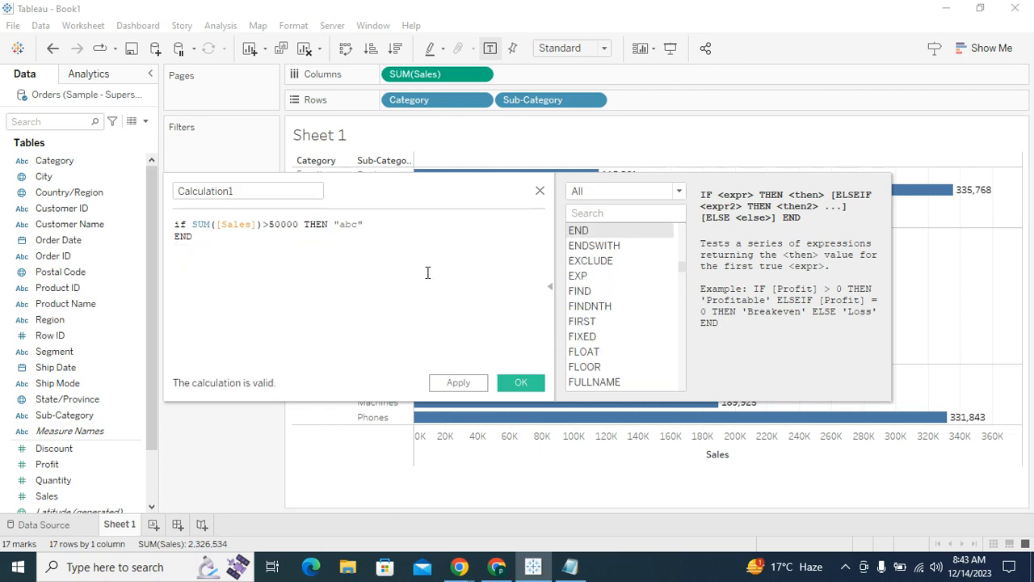
pyautogui.click(464, 386)
pyautogui.click(523, 384)
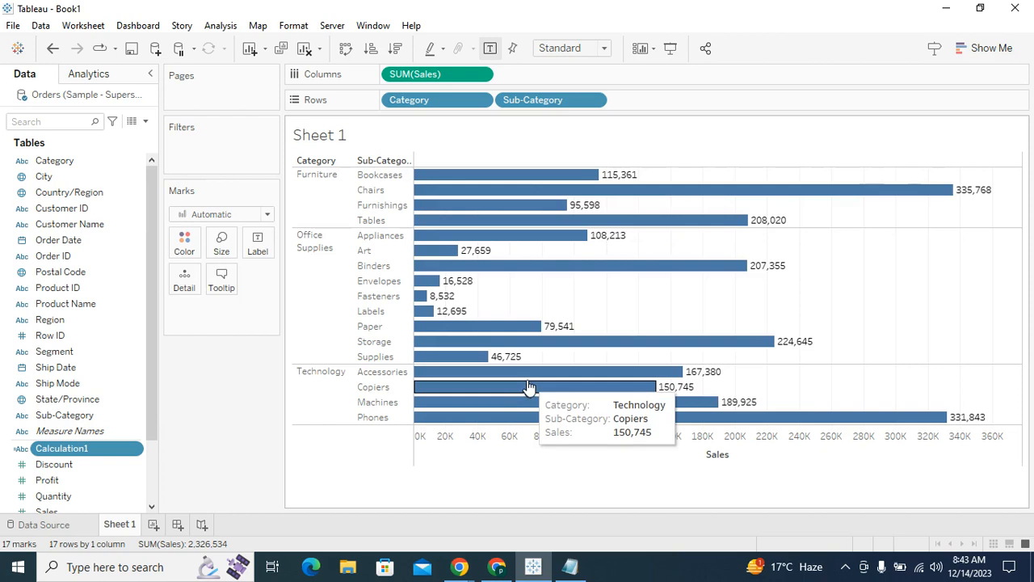
# Step: Reopen the Calculation1 field, examine its SUM([Sales]) expression against the chart, and close the editor without changes
pyautogui.click(136, 451)
pyautogui.click(193, 189)
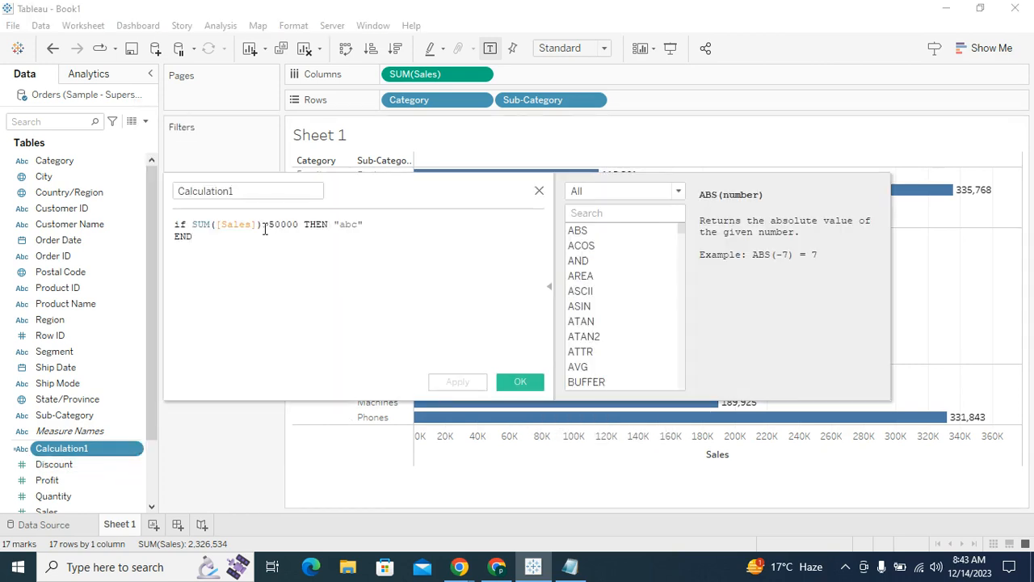
pyautogui.moveTo(265, 226); pyautogui.dragTo(195, 219)
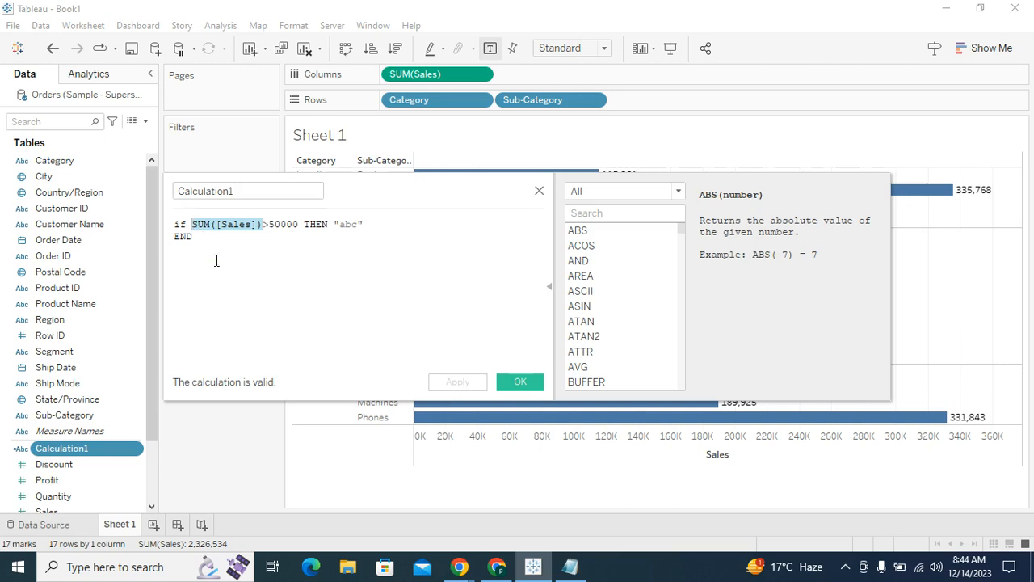
pyautogui.moveTo(214, 250); pyautogui.dragTo(176, 225)
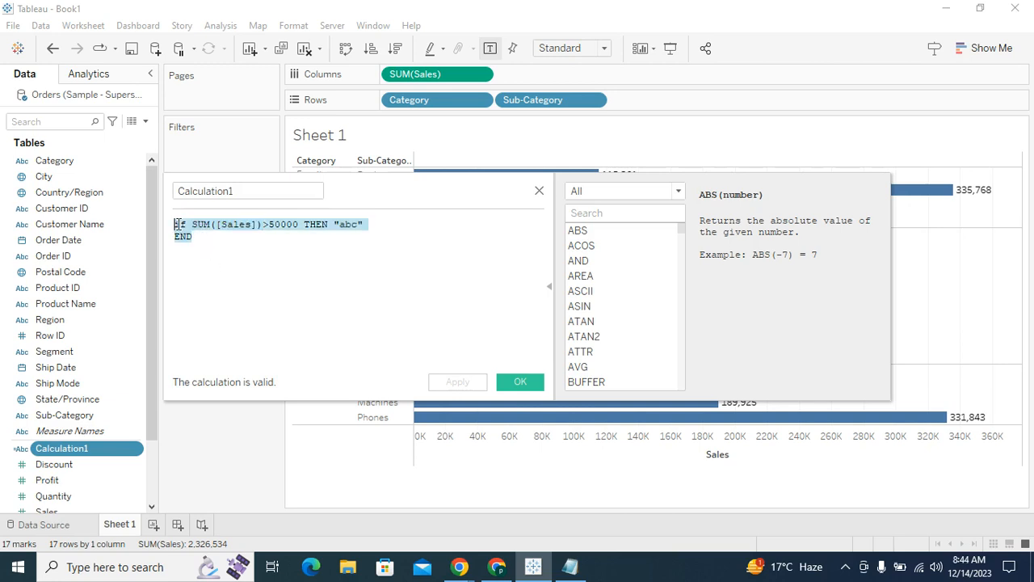
pyautogui.click(216, 242)
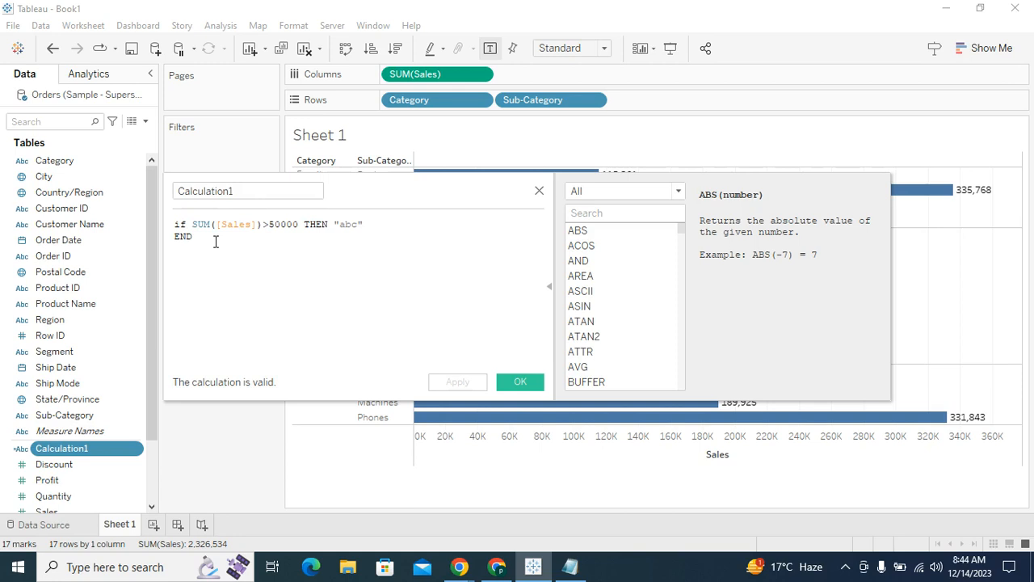
pyautogui.click(551, 288)
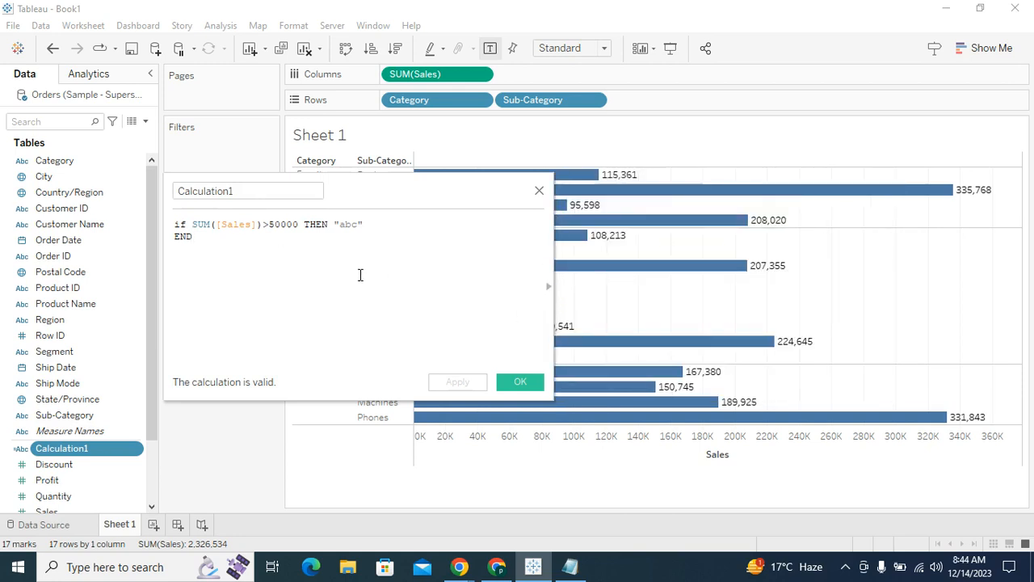
pyautogui.moveTo(363, 182); pyautogui.dragTo(368, 264)
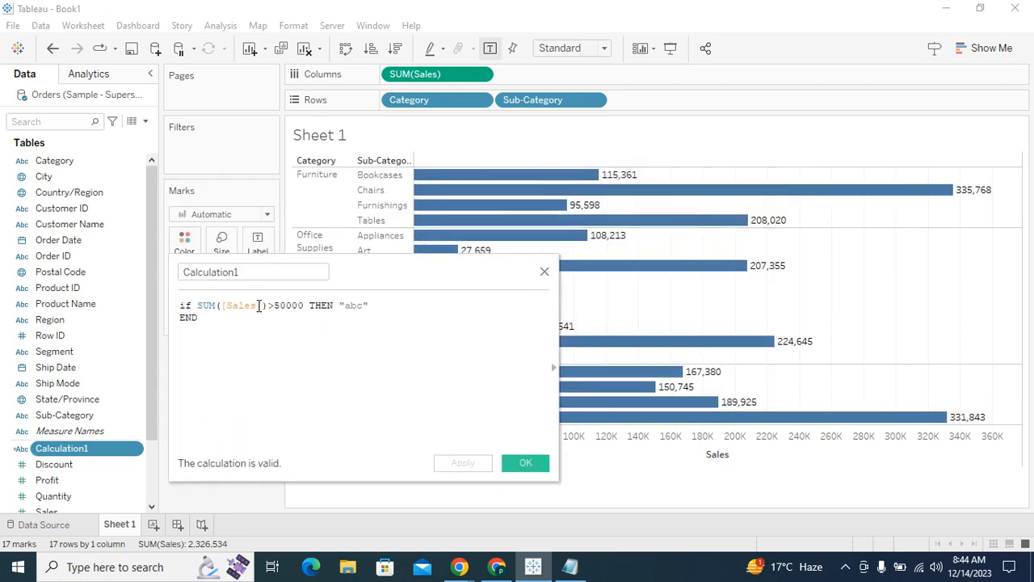
pyautogui.moveTo(265, 306); pyautogui.dragTo(191, 304)
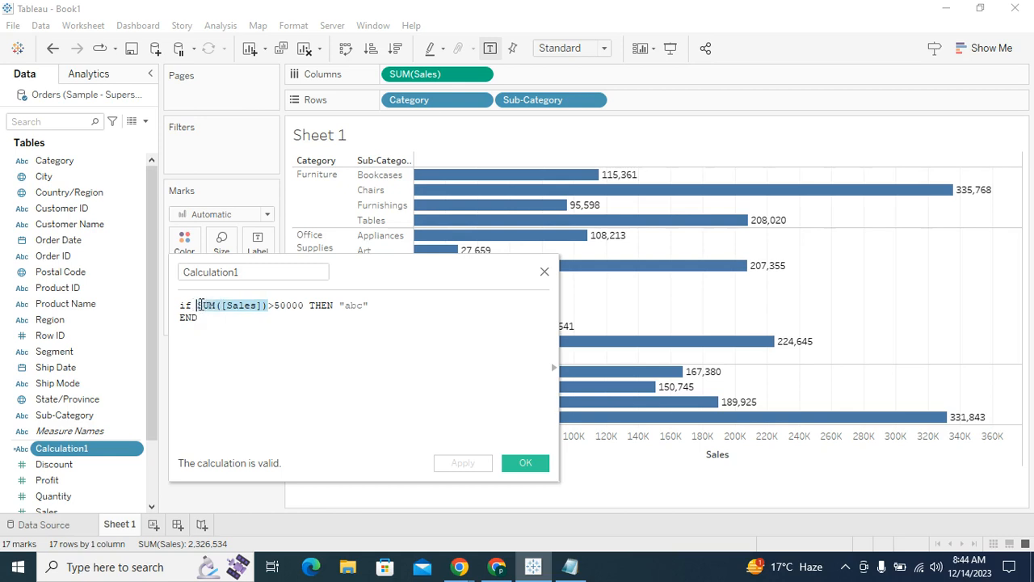
pyautogui.moveTo(375, 270); pyautogui.dragTo(316, 290)
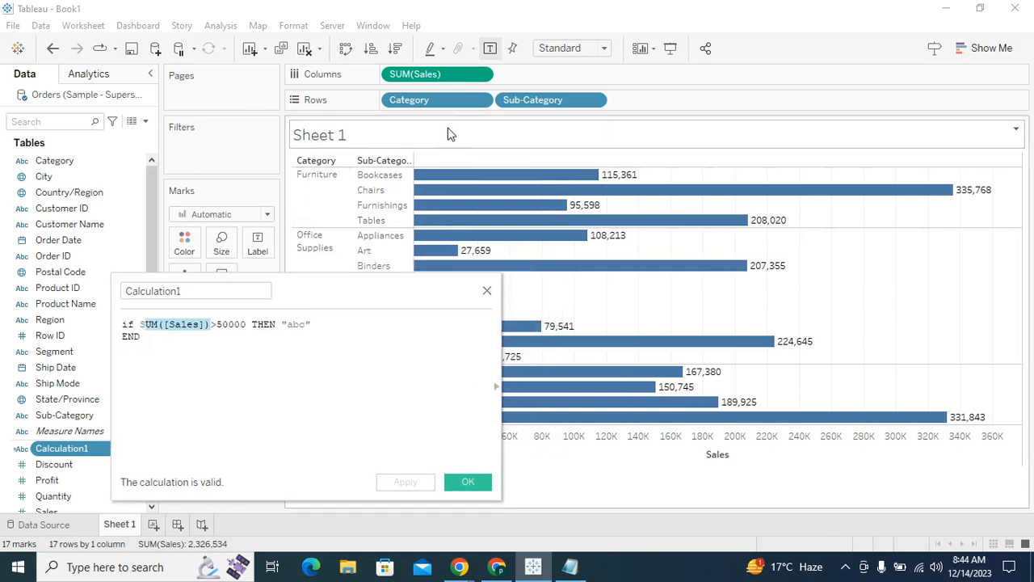
pyautogui.click(487, 291)
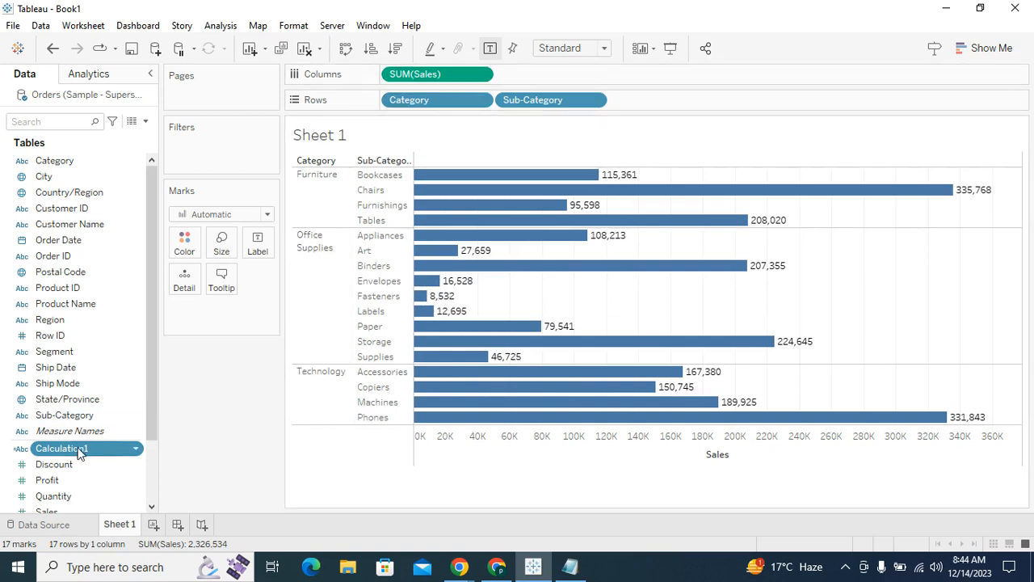
# Step: Add Calculation1 to the rows of Sheet 1 after Sub-Category
pyautogui.moveTo(78, 452); pyautogui.dragTo(651, 100)
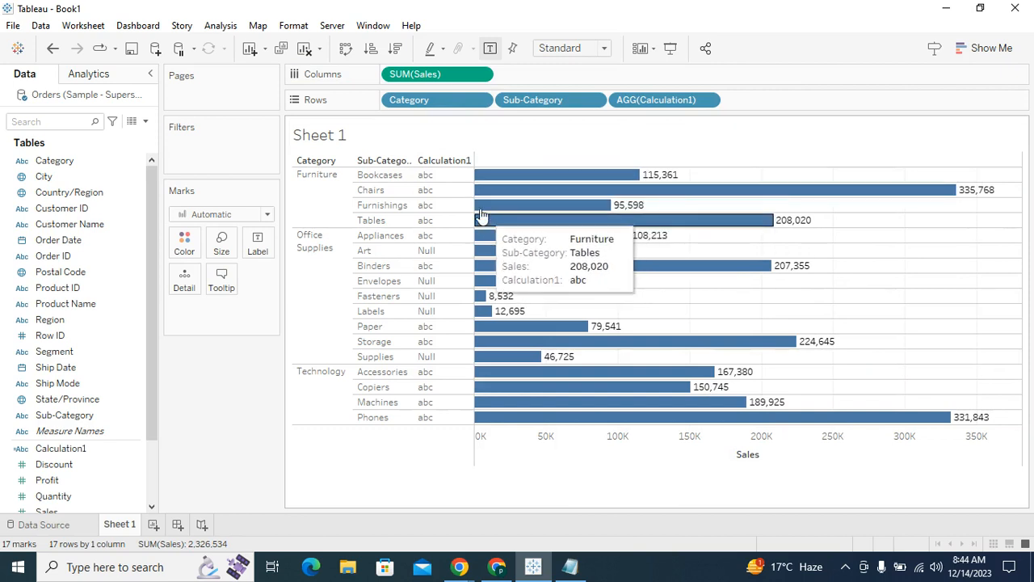
# Step: Build a new worksheet with Region and Calculation1 as rows and Sales as columns, and compare it with Sheet 1
pyautogui.click(153, 524)
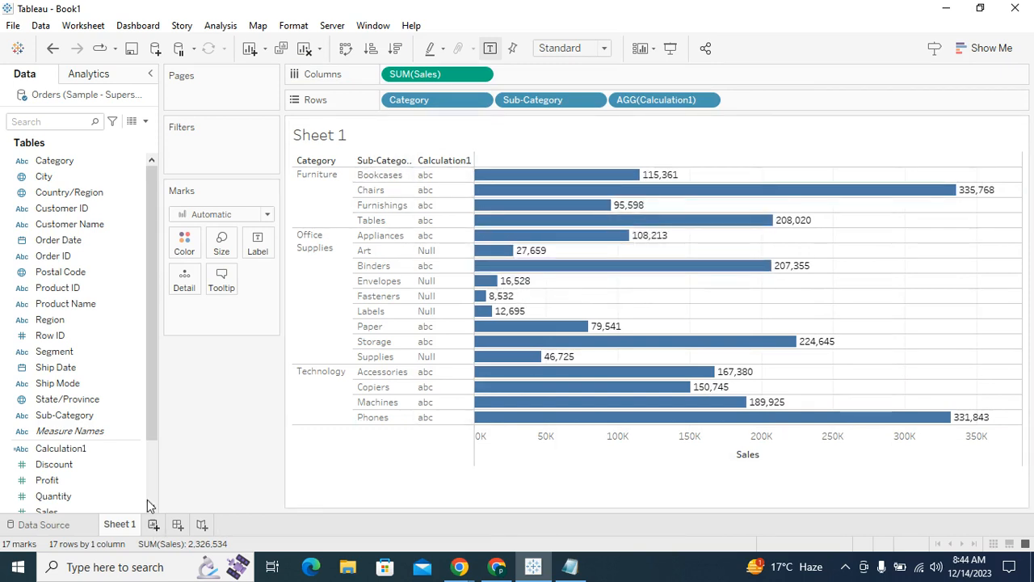
pyautogui.moveTo(59, 328); pyautogui.dragTo(399, 105)
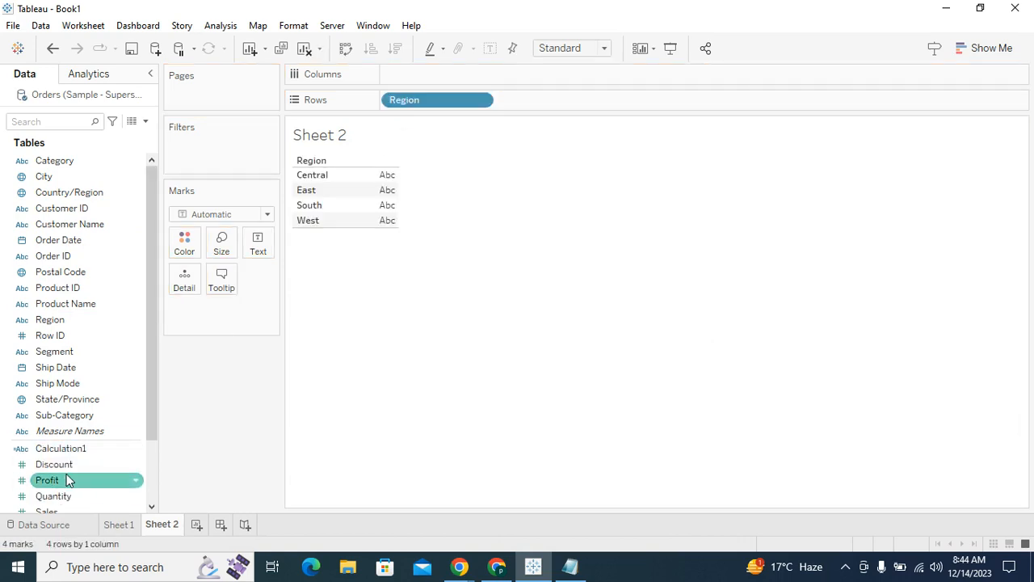
pyautogui.scroll(-3, 69, 477)
pyautogui.moveTo(56, 432); pyautogui.dragTo(491, 77)
pyautogui.scroll(3, 103, 417)
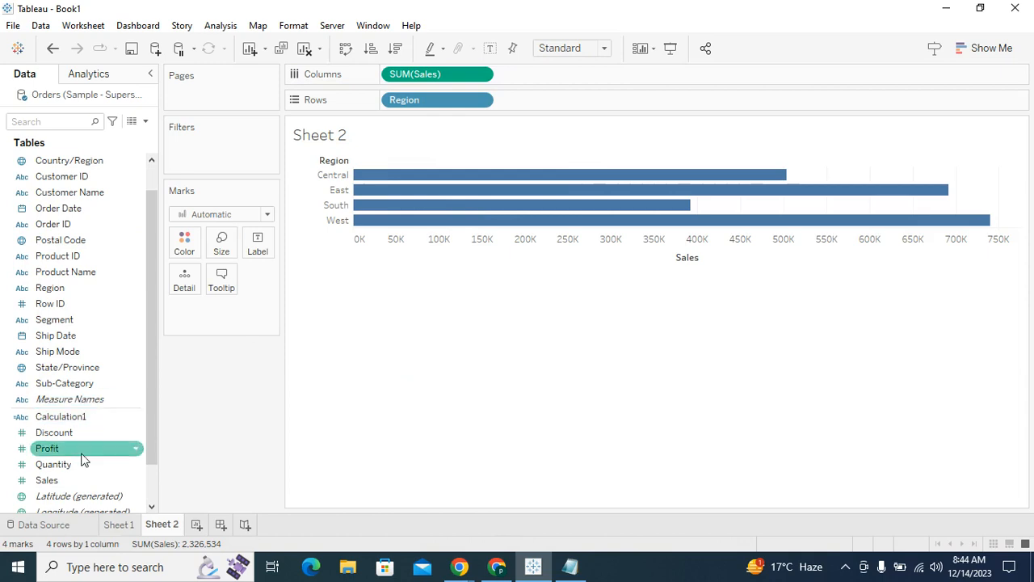
pyautogui.moveTo(58, 416)
pyautogui.mouseDown()
pyautogui.moveTo(521, 277)
pyautogui.moveTo(563, 132)
pyautogui.moveTo(549, 106)
pyautogui.mouseUp()
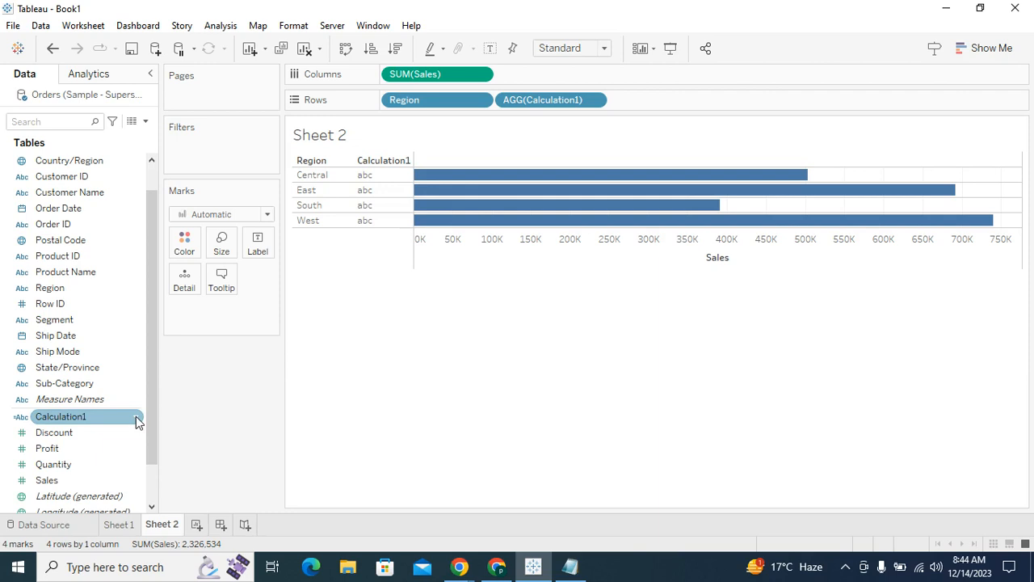
pyautogui.click(127, 526)
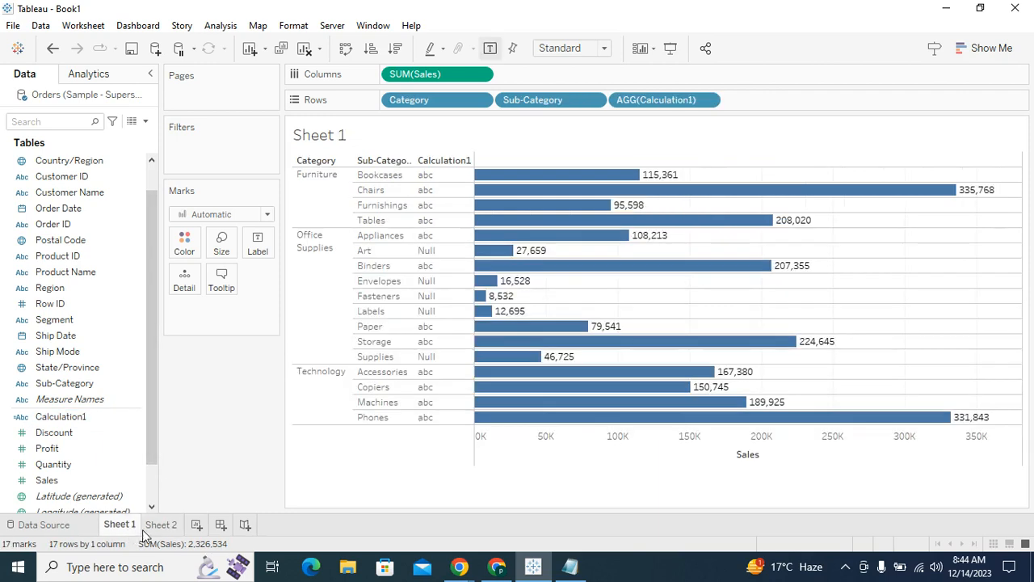
pyautogui.click(157, 525)
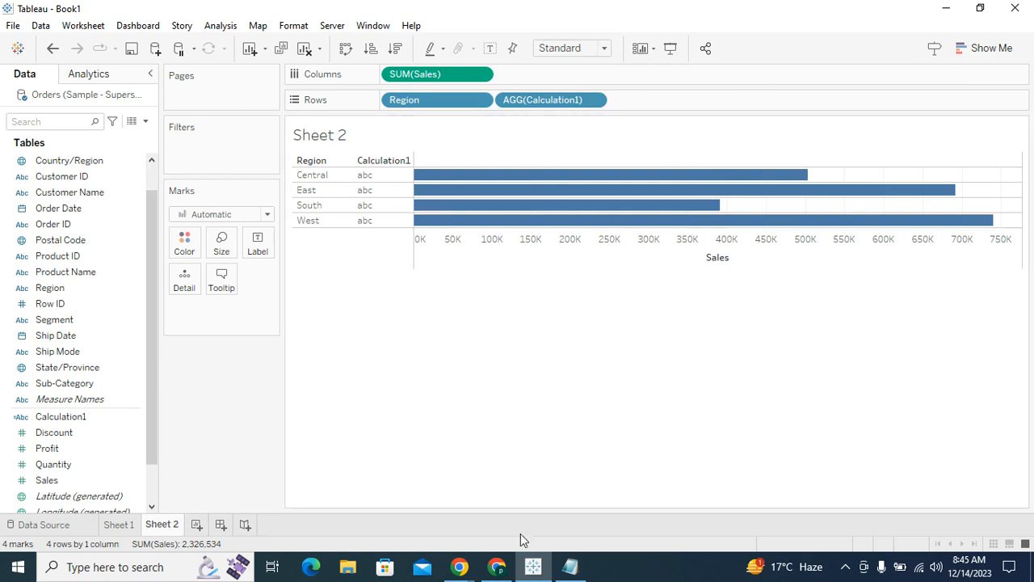
# Step: Switch to Notepad and add "These calculations executed at table level or view level. This doesn't execute at underlying data source level."
pyautogui.click(570, 567)
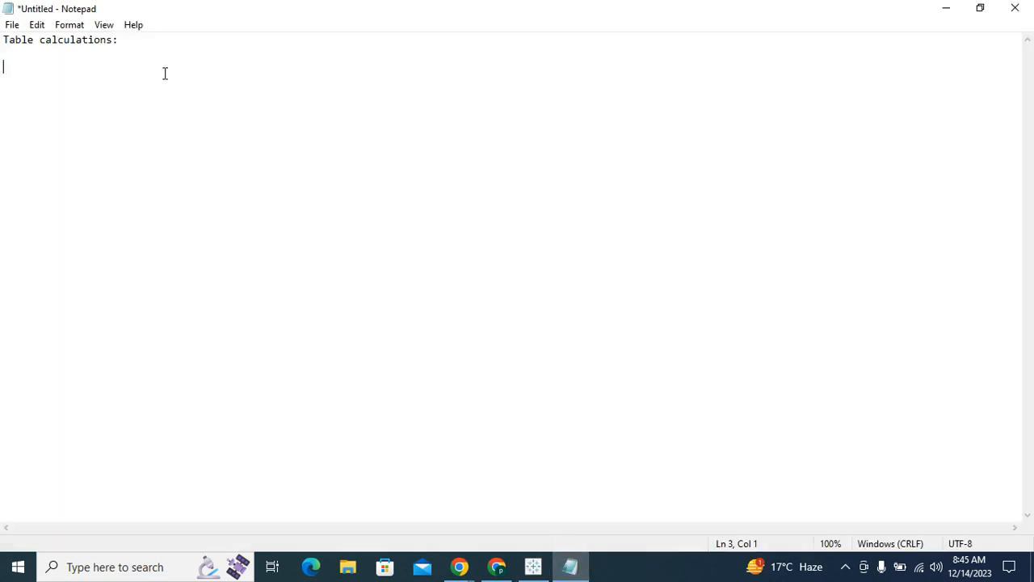
pyautogui.write('These calculations exe')
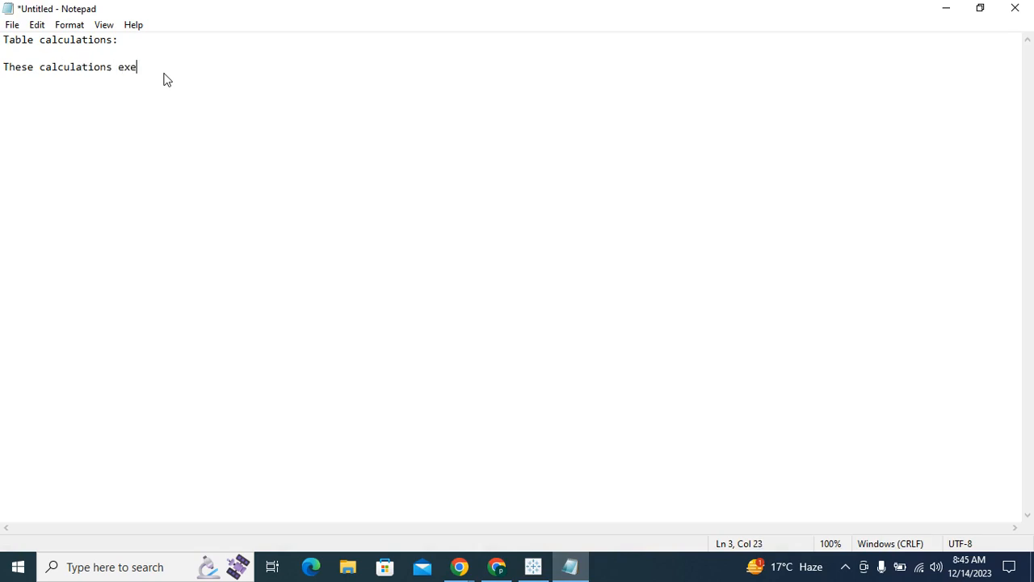
pyautogui.write('cuted at table level or view le')
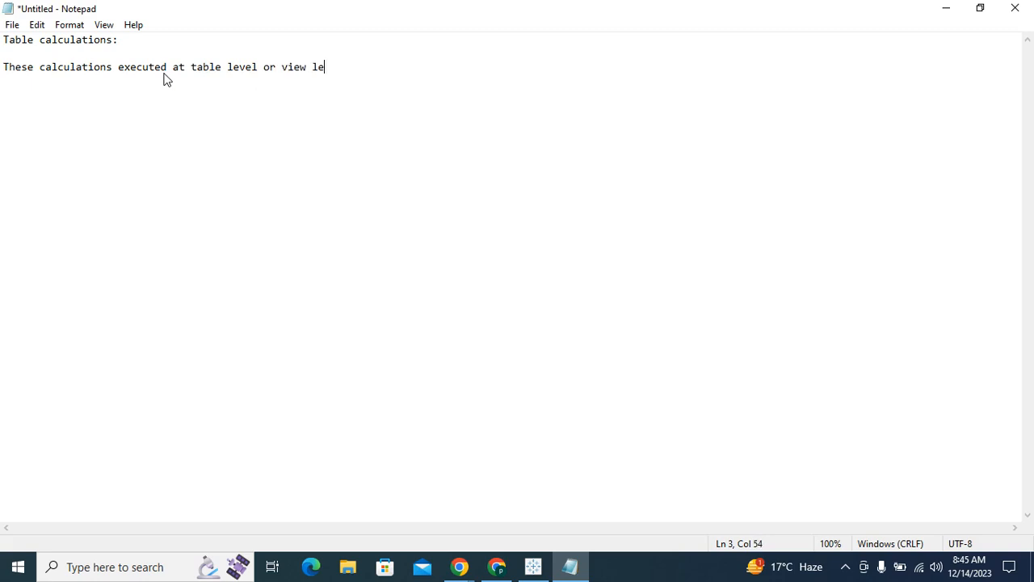
pyautogui.write('vep')
pyautogui.press('BackSpace')
pyautogui.write("l. This doesn't execute")
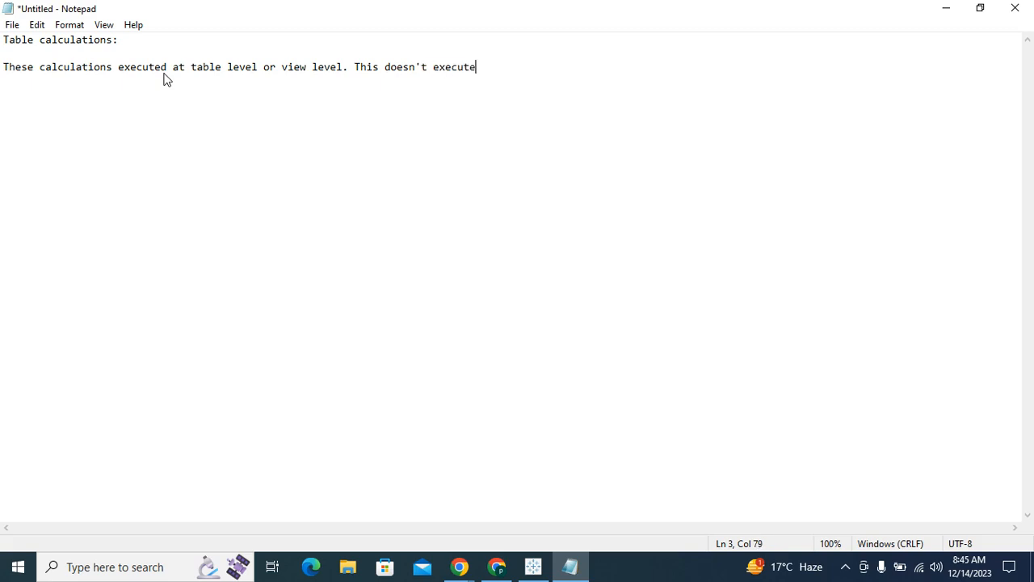
pyautogui.write(' at underlying data sour')
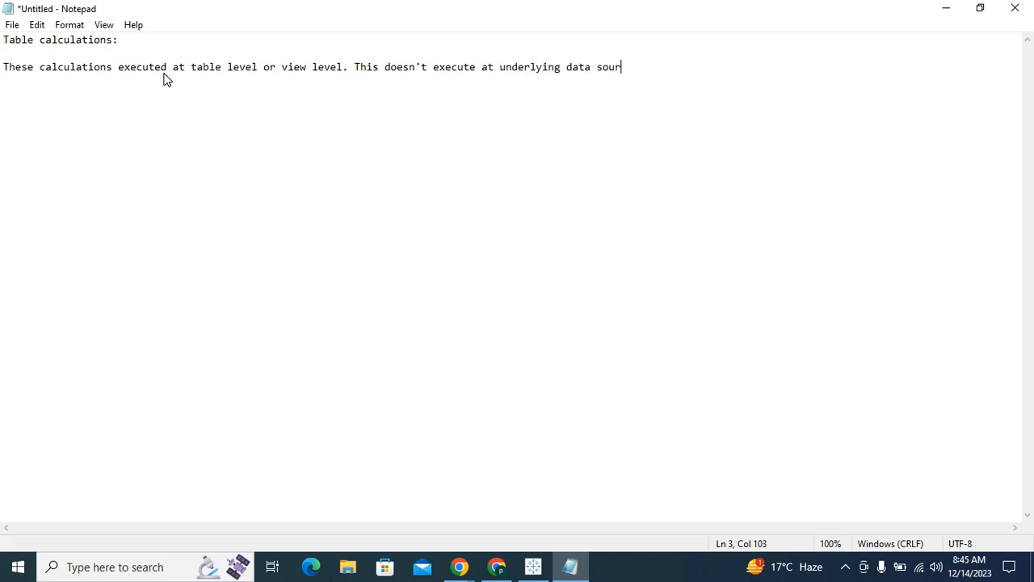
pyautogui.write('ce level.')
# Step: Below the note, add the SQL query "select category,sum(sales) from emp" with "group by category" on its second line
pyautogui.press('Return')
pyautogui.press('Return')
pyautogui.write('select ca')
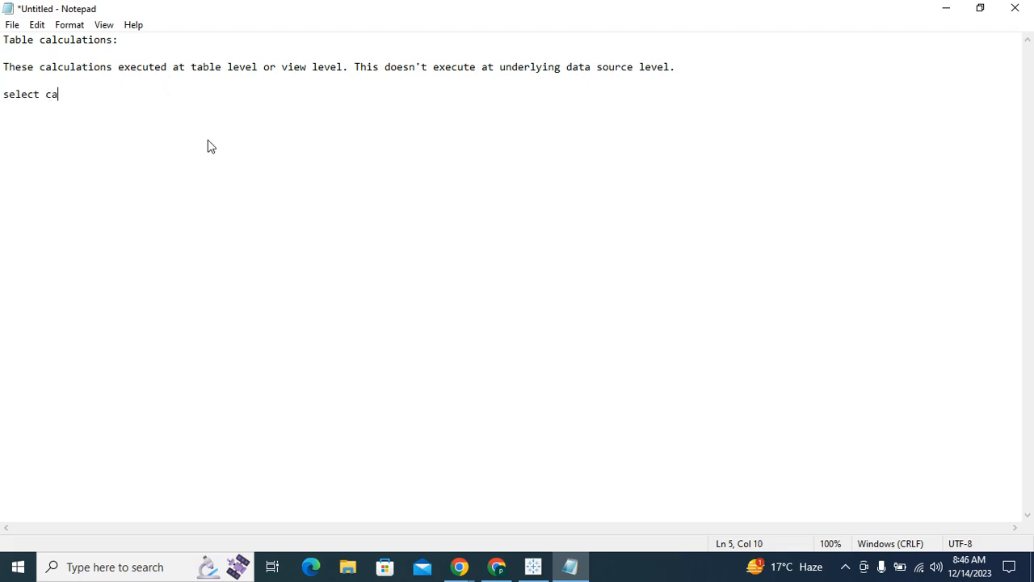
pyautogui.write('tegory,sum')
pyautogui.write('(a')
pyautogui.press('BackSpace')
pyautogui.press('BackSpace')
pyautogui.write('(sales) from ')
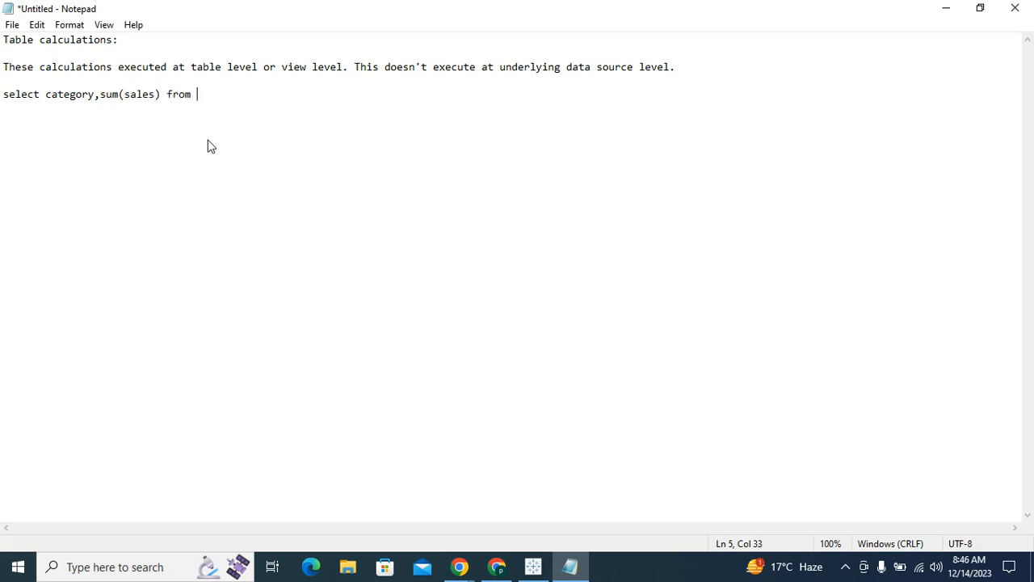
pyautogui.write('emp')
pyautogui.press('Return')
pyautogui.write('group by ca')
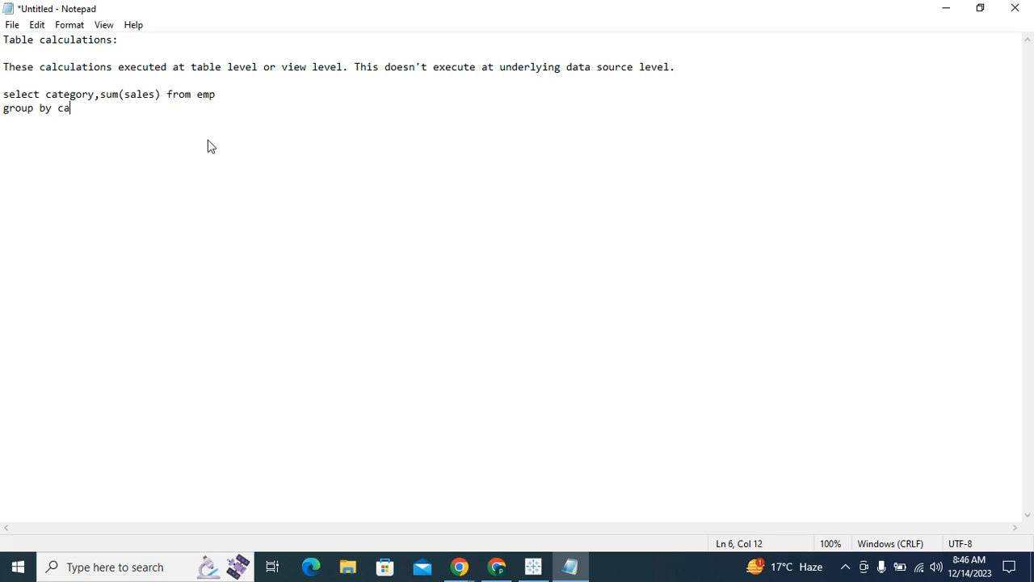
pyautogui.write('tegory')
pyautogui.press('Return')
# Step: Insert "where sales>100" before the group by line and add "having sum(sales)>200000" after it
pyautogui.click(232, 93)
pyautogui.press('Return')
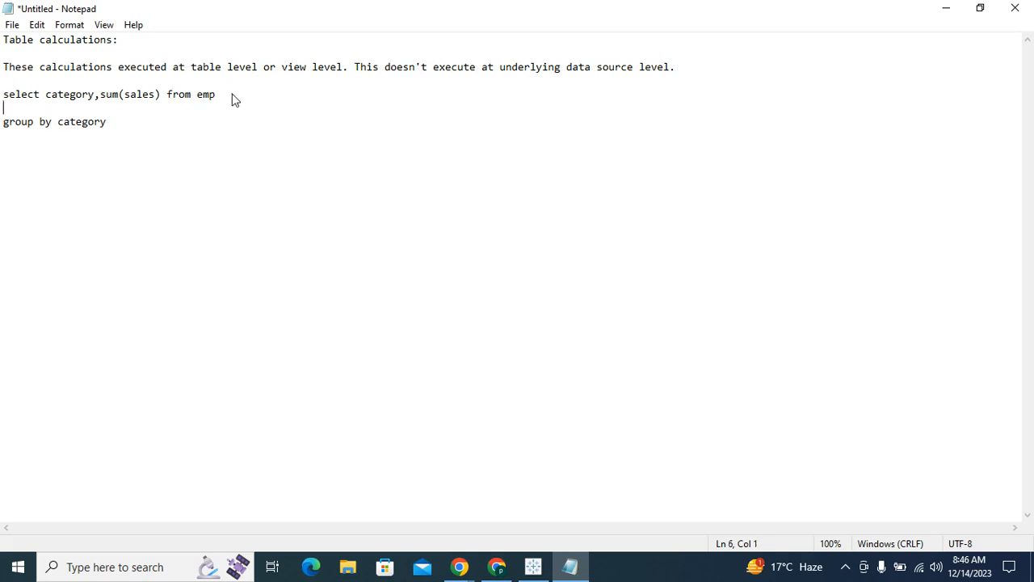
pyautogui.write('where sales>100')
pyautogui.press('Return')
pyautogui.write('ha')
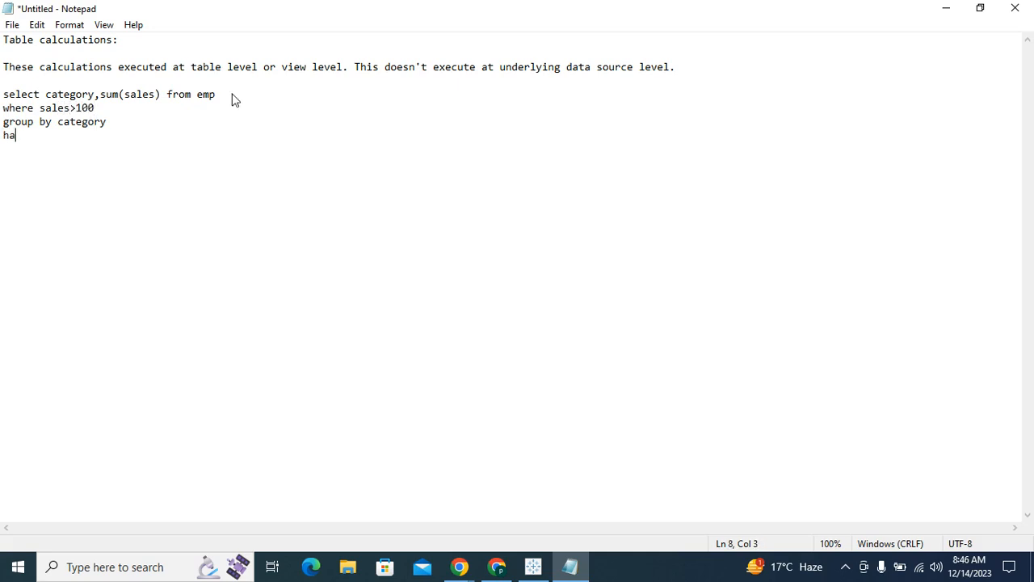
pyautogui.write('ving sum(sales)')
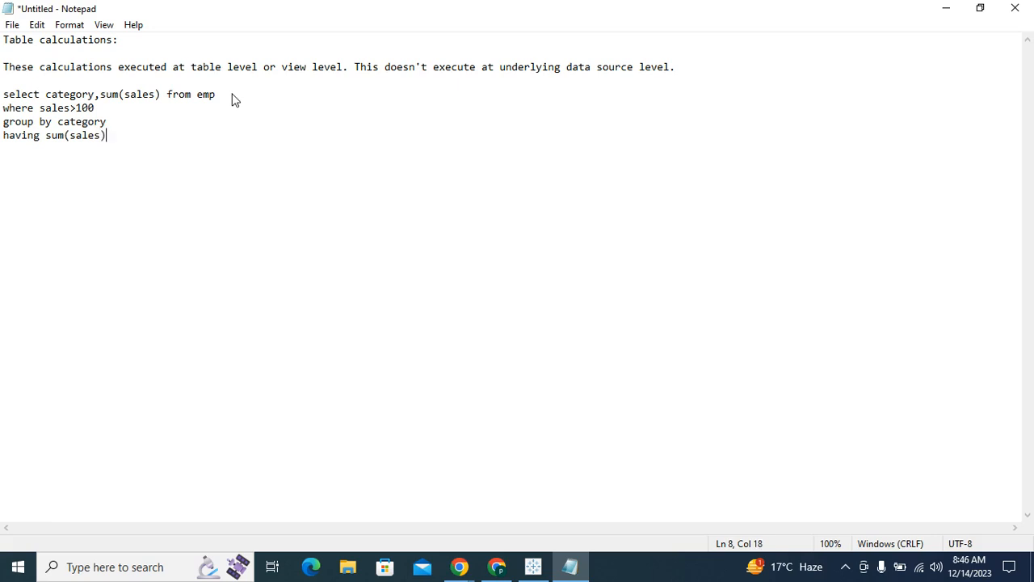
pyautogui.write('>200000')
# Step: Examine how the query's where condition on sales differs from the aggregated sum(sales) in the select and having lines
pyautogui.moveTo(162, 135); pyautogui.dragTo(3, 107)
pyautogui.click(102, 108)
pyautogui.moveTo(156, 135); pyautogui.dragTo(4, 135)
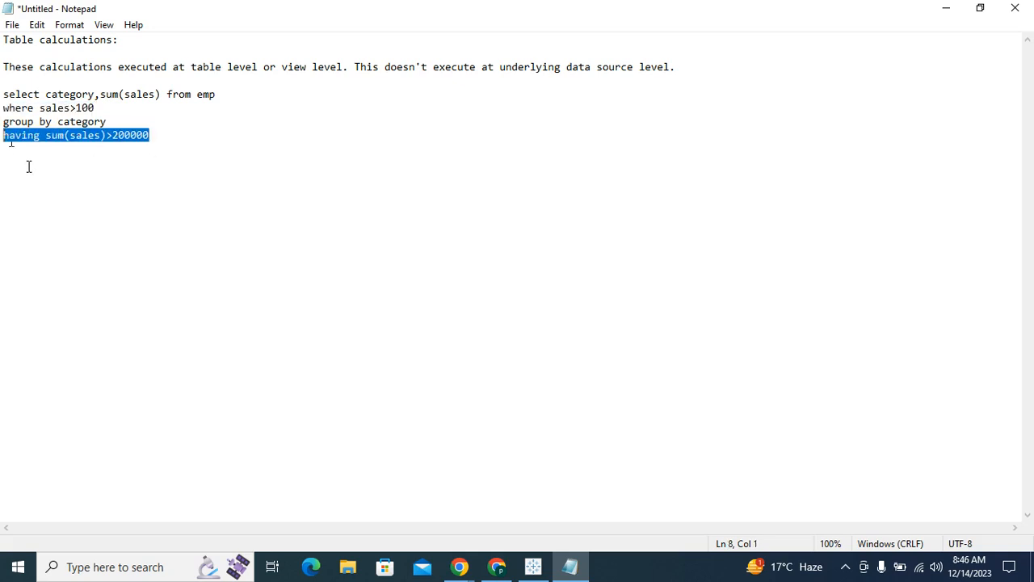
pyautogui.click(28, 167)
pyautogui.click(98, 108)
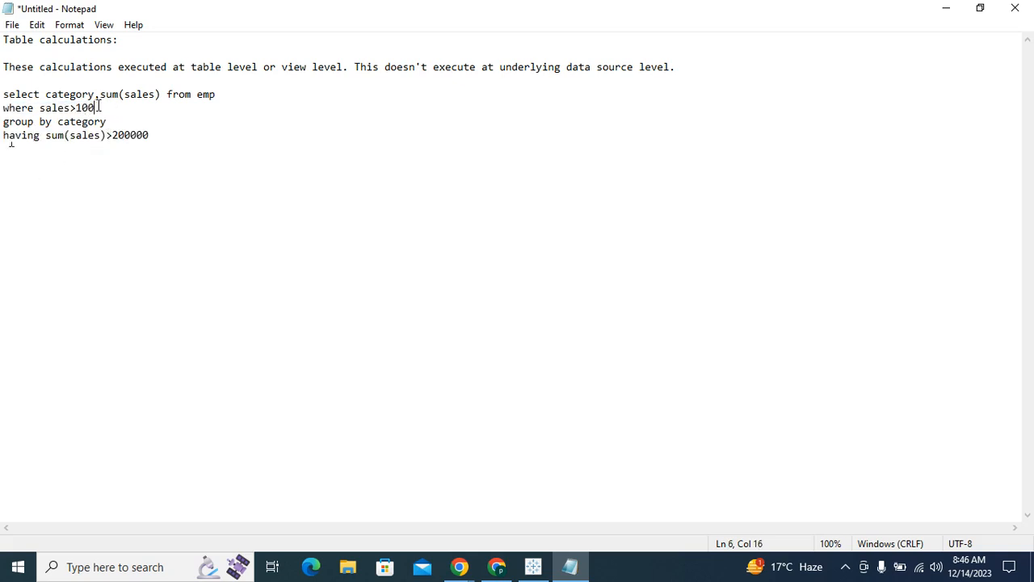
pyautogui.moveTo(99, 107); pyautogui.dragTo(41, 108)
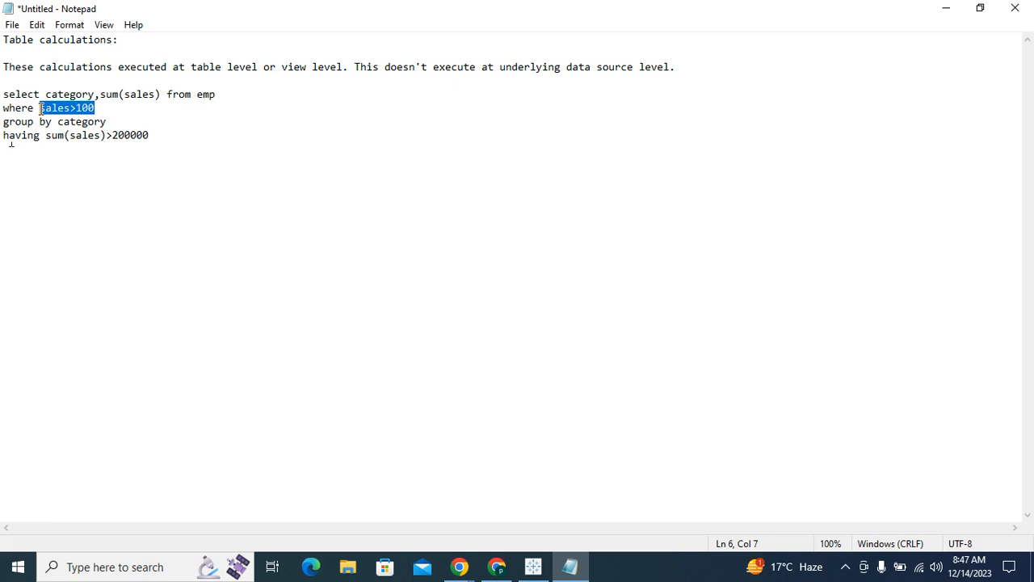
pyautogui.click(40, 108)
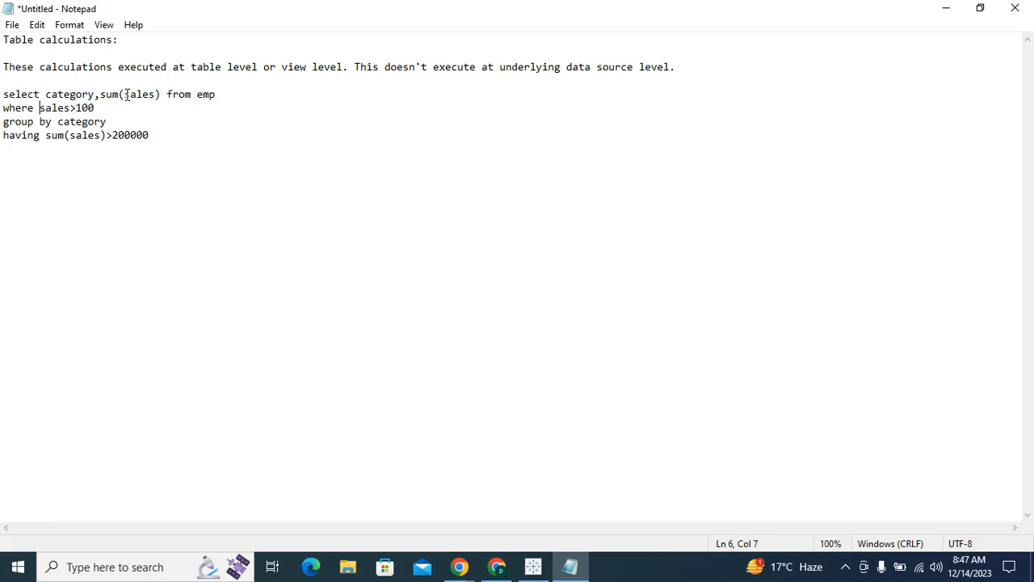
pyautogui.moveTo(124, 95); pyautogui.dragTo(161, 95)
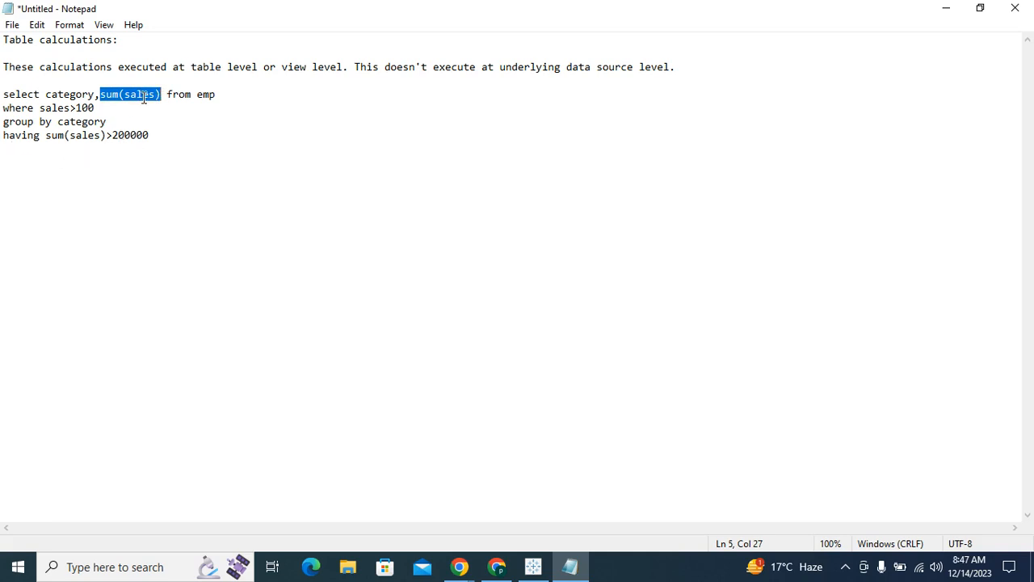
pyautogui.moveTo(162, 95); pyautogui.dragTo(2, 109)
pyautogui.click(125, 95)
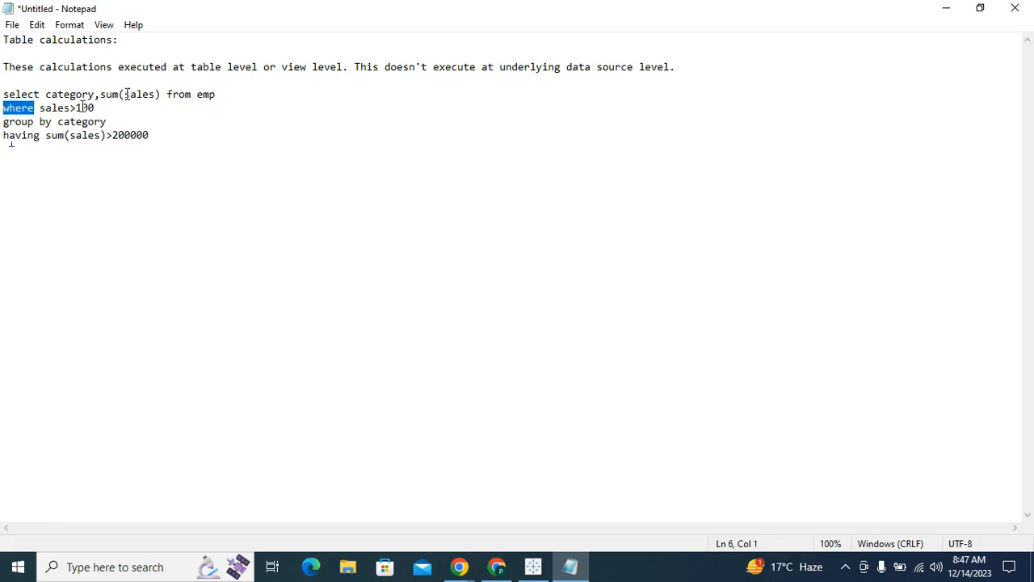
pyautogui.moveTo(100, 94); pyautogui.dragTo(156, 95)
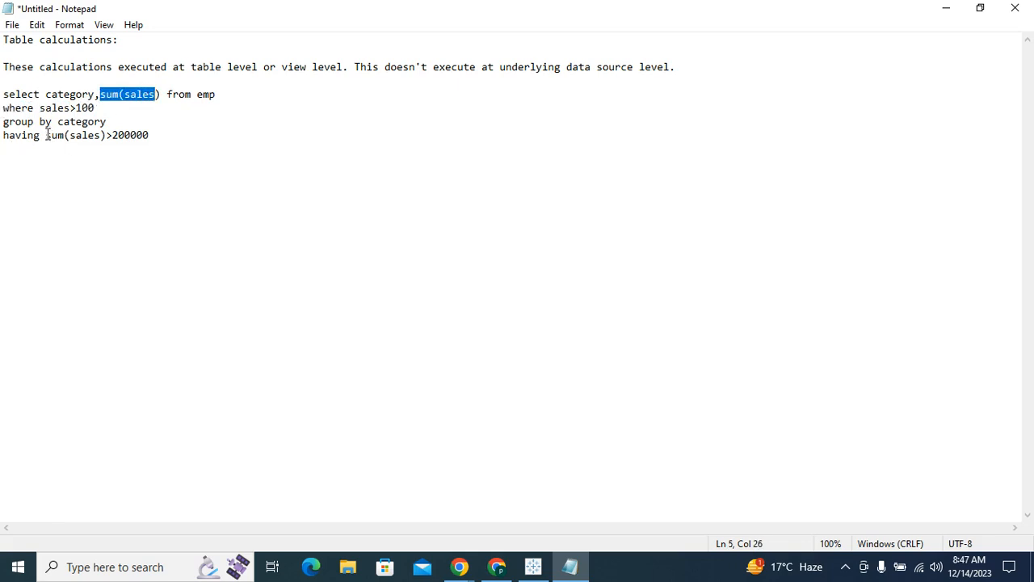
pyautogui.moveTo(46, 136); pyautogui.dragTo(105, 132)
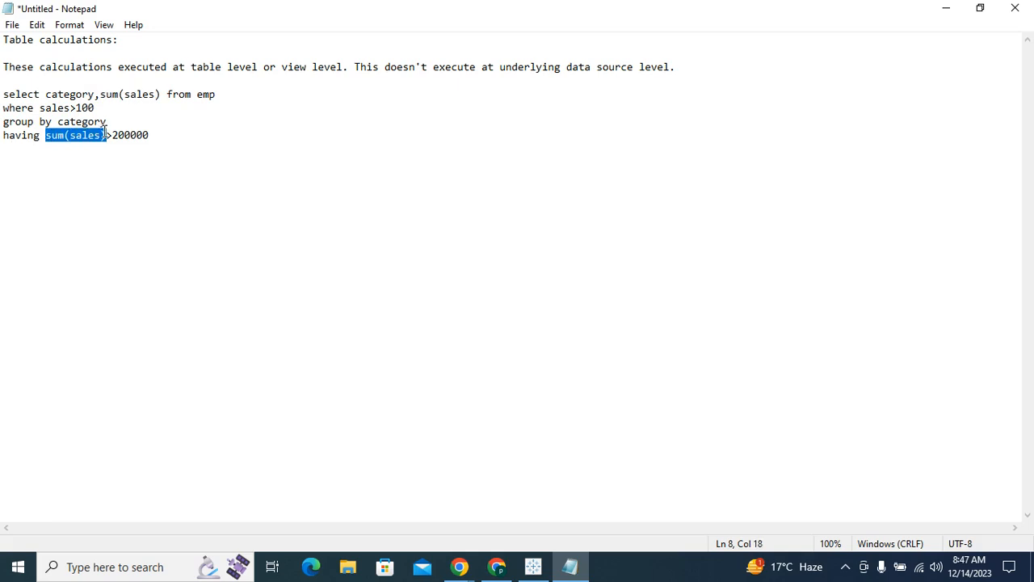
pyautogui.moveTo(106, 132); pyautogui.dragTo(39, 108)
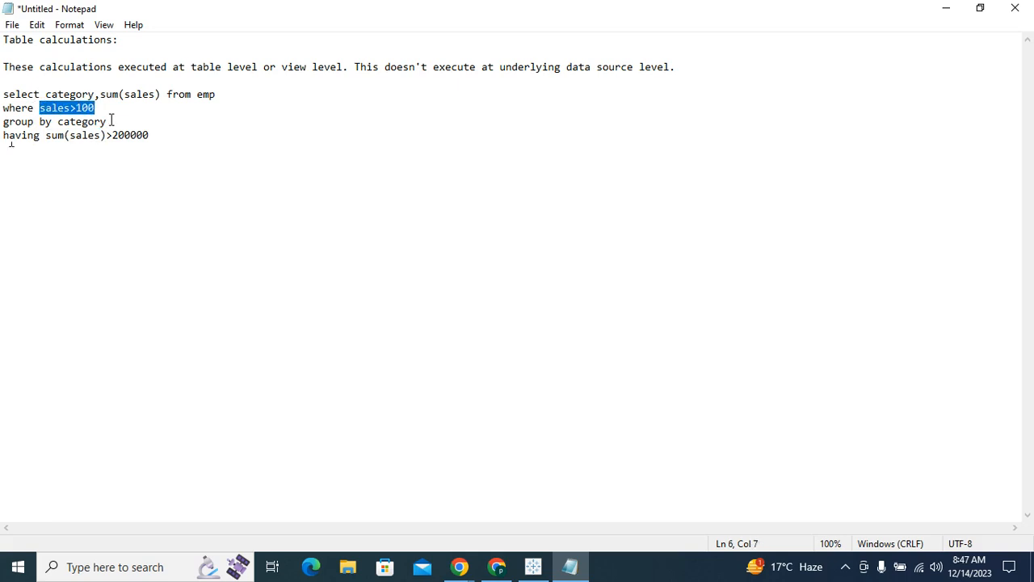
# Step: Review the query as a whole and relate sum(sales) in the having line to the Table calculations heading
pyautogui.moveTo(111, 121); pyautogui.dragTo(3, 95)
pyautogui.click(65, 147)
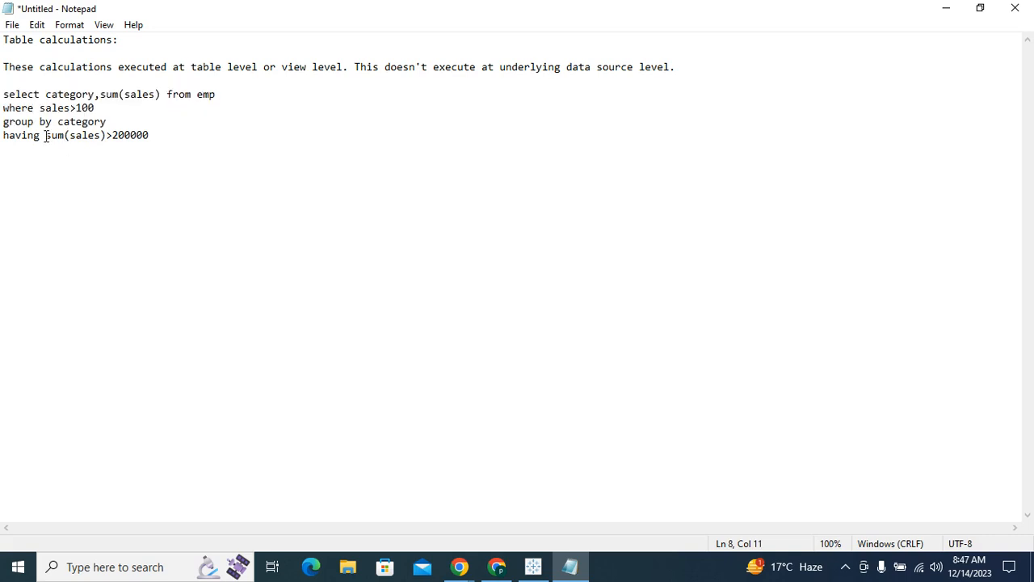
pyautogui.moveTo(46, 134); pyautogui.dragTo(106, 135)
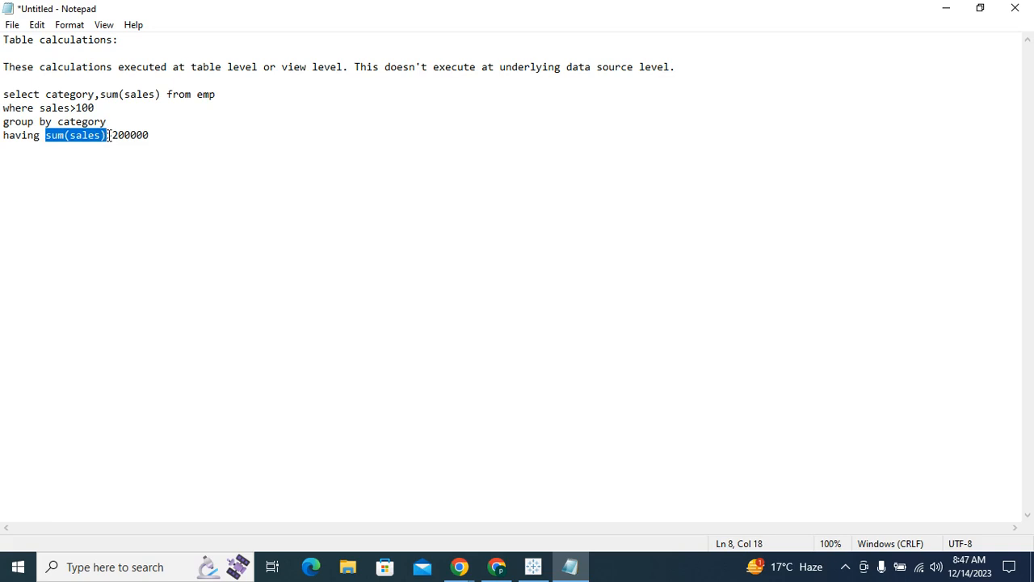
pyautogui.click(104, 139)
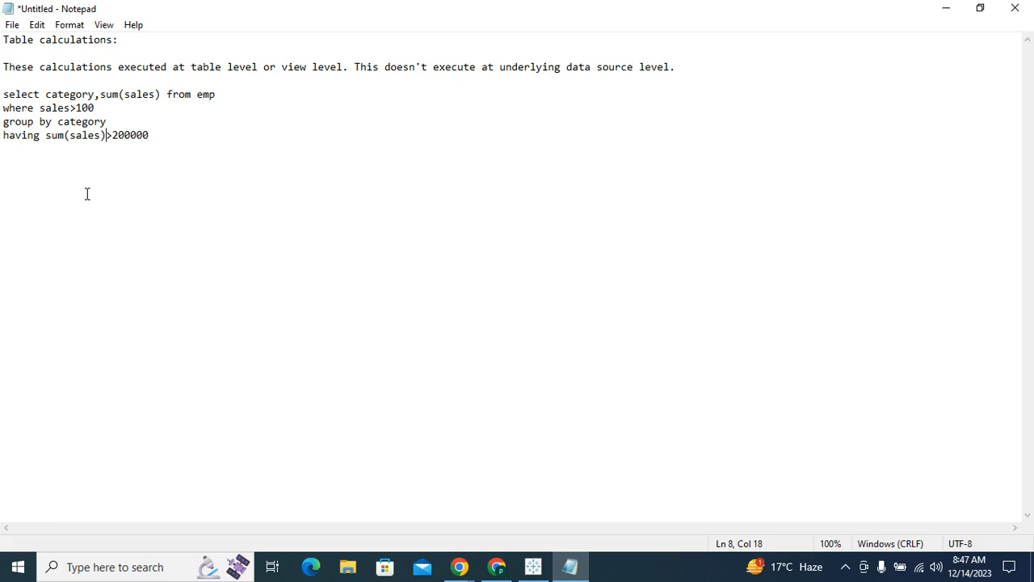
pyautogui.moveTo(160, 135); pyautogui.dragTo(3, 95)
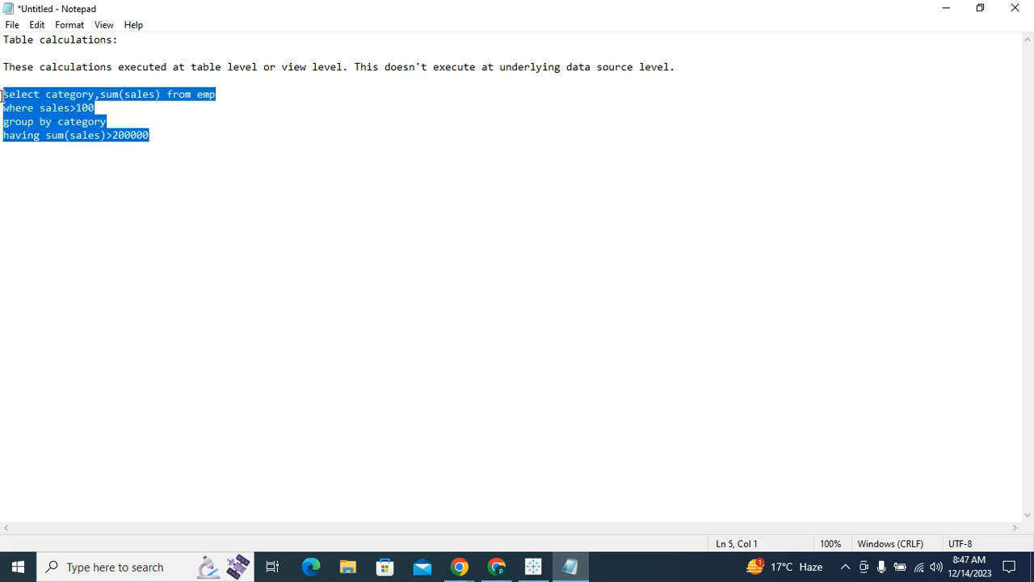
pyautogui.click(91, 39)
pyautogui.click(4, 54)
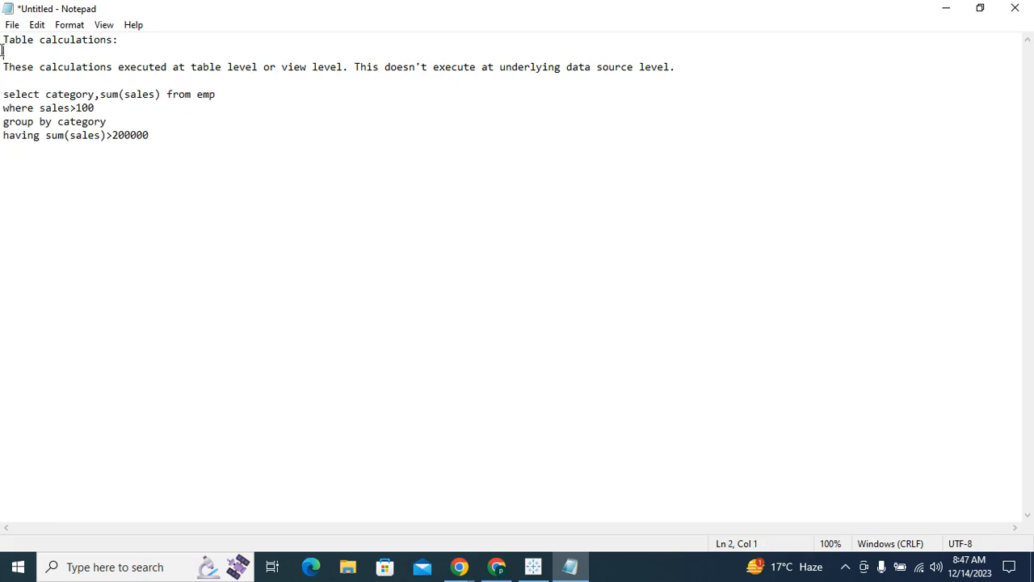
pyautogui.moveTo(3, 50); pyautogui.dragTo(3, 38)
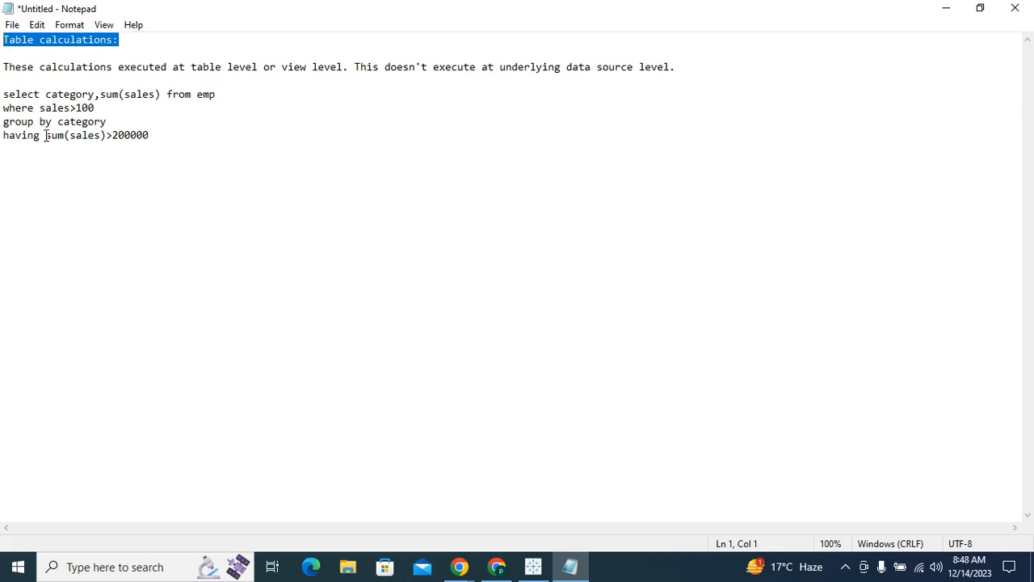
pyautogui.moveTo(46, 135); pyautogui.dragTo(112, 135)
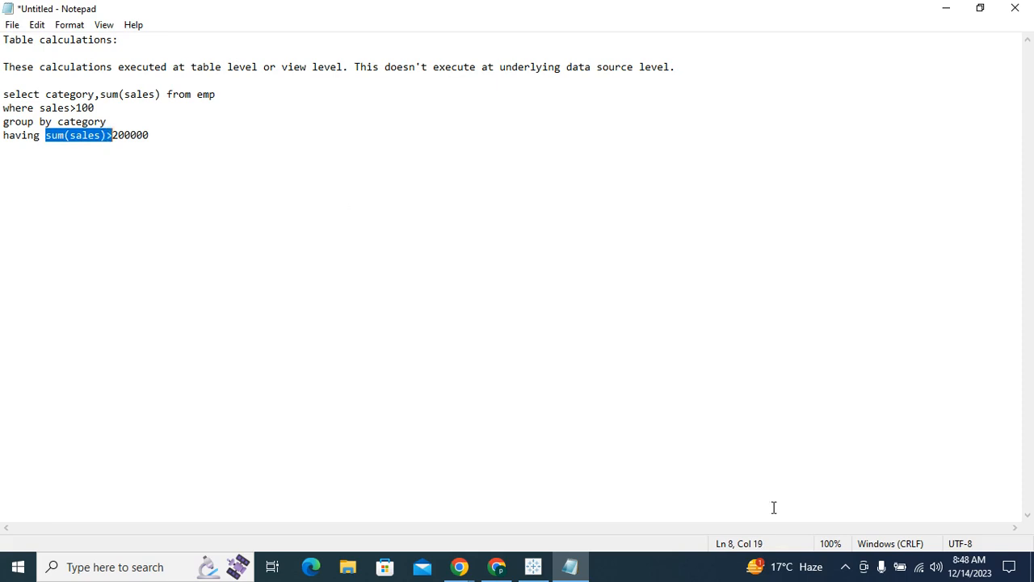
# Step: Switch to Tableau and show the mark labels on the Sheet 2 sales bars
pyautogui.click(533, 565)
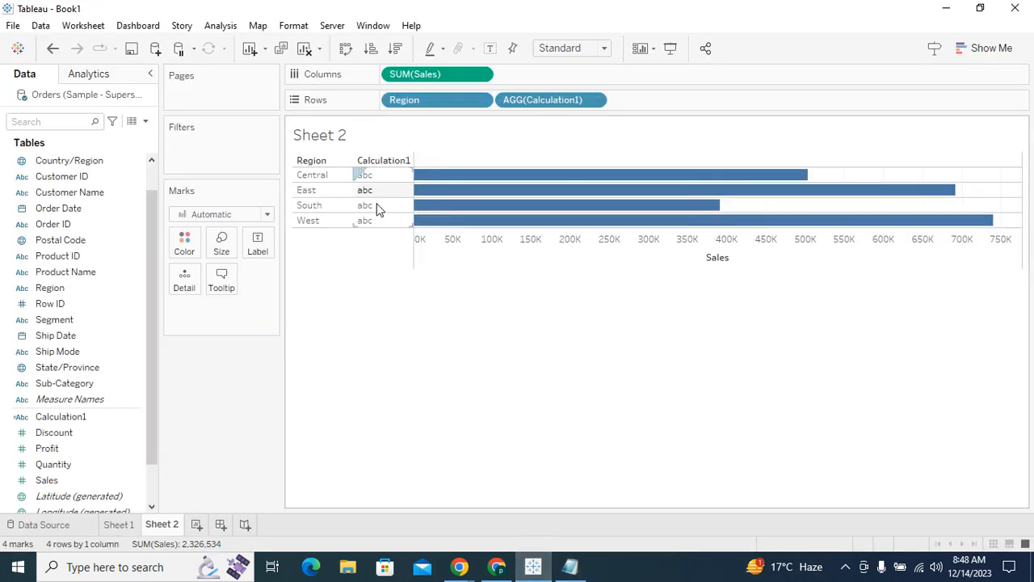
pyautogui.click(495, 52)
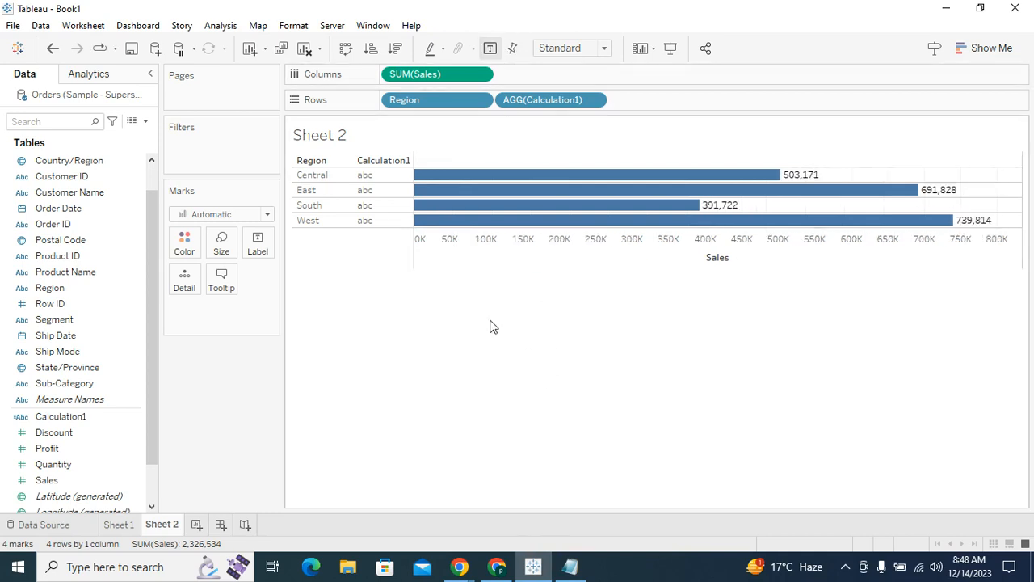
# Step: Start a new calculated field named Rank_Dense
pyautogui.scroll(2, 152, 177)
pyautogui.click(145, 121)
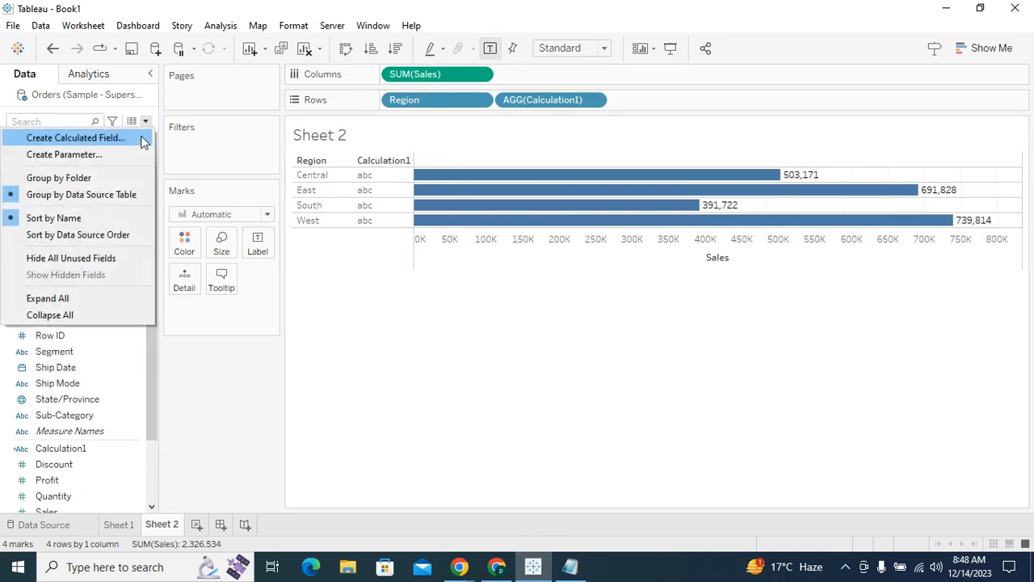
pyautogui.click(117, 141)
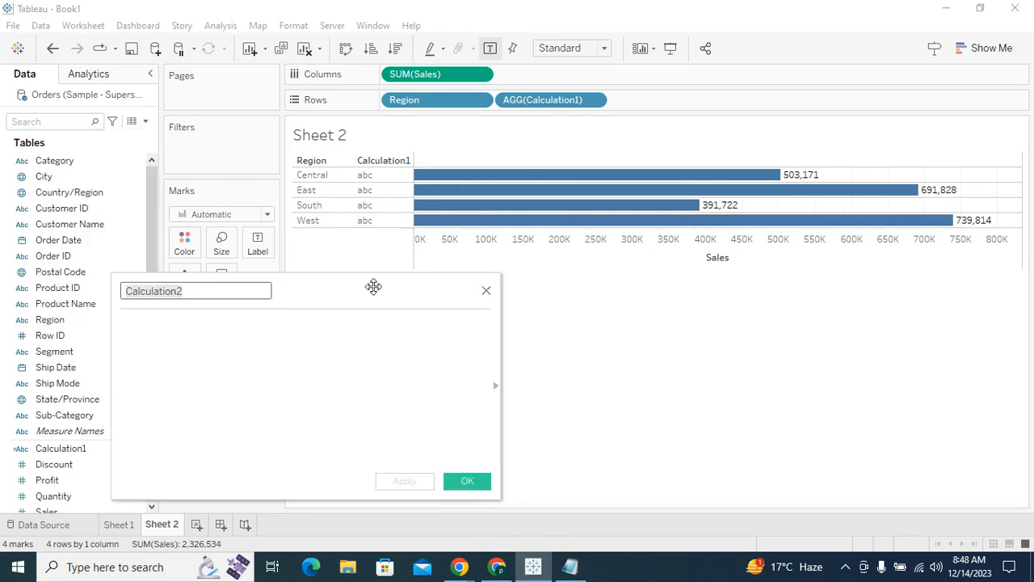
pyautogui.moveTo(372, 286); pyautogui.dragTo(419, 193)
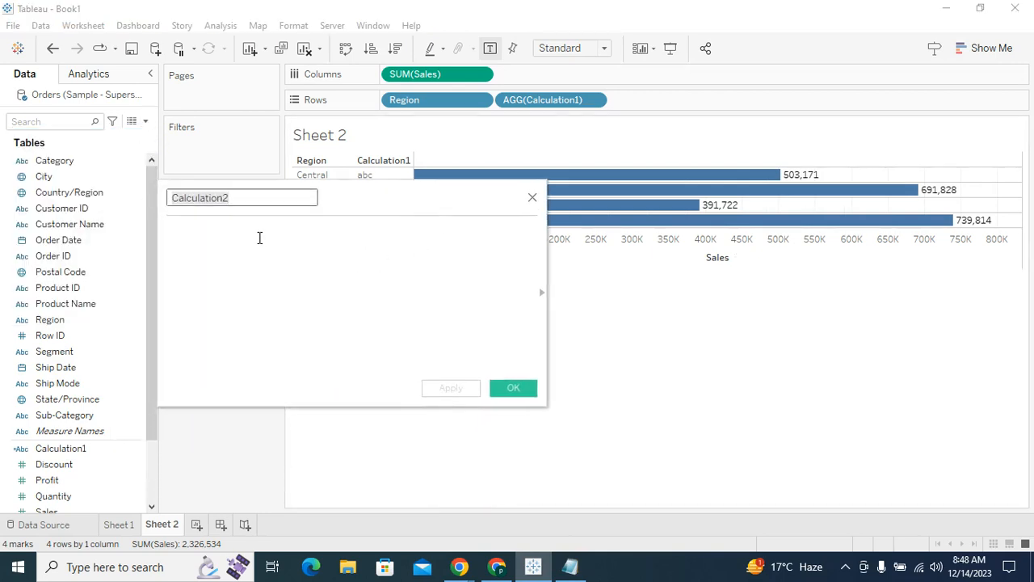
pyautogui.write('Rank_Dense')
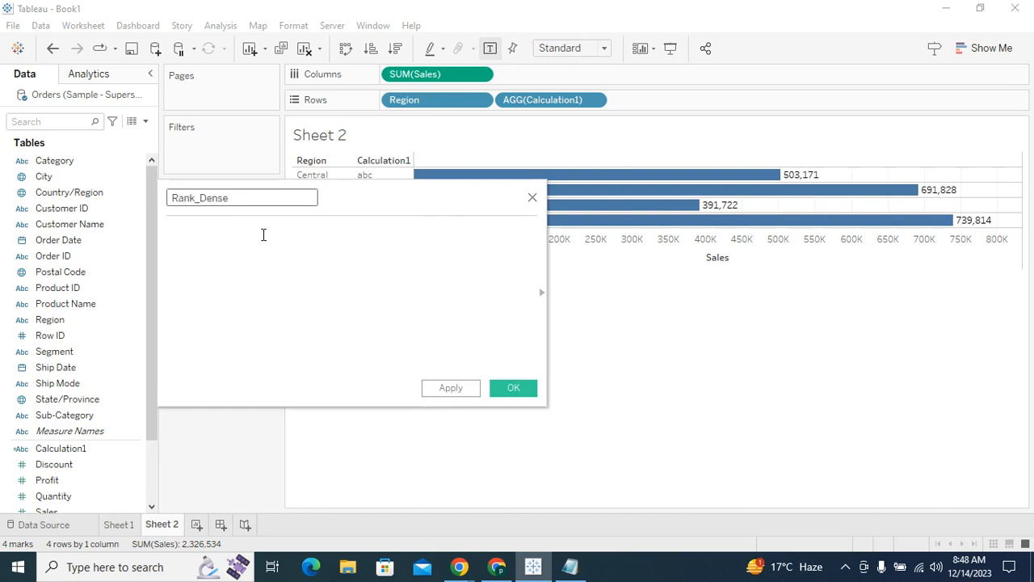
# Step: Write the Rank_Dense formula as RANK_DENSE(SUM([Sales]),'desc')
pyautogui.click(360, 284)
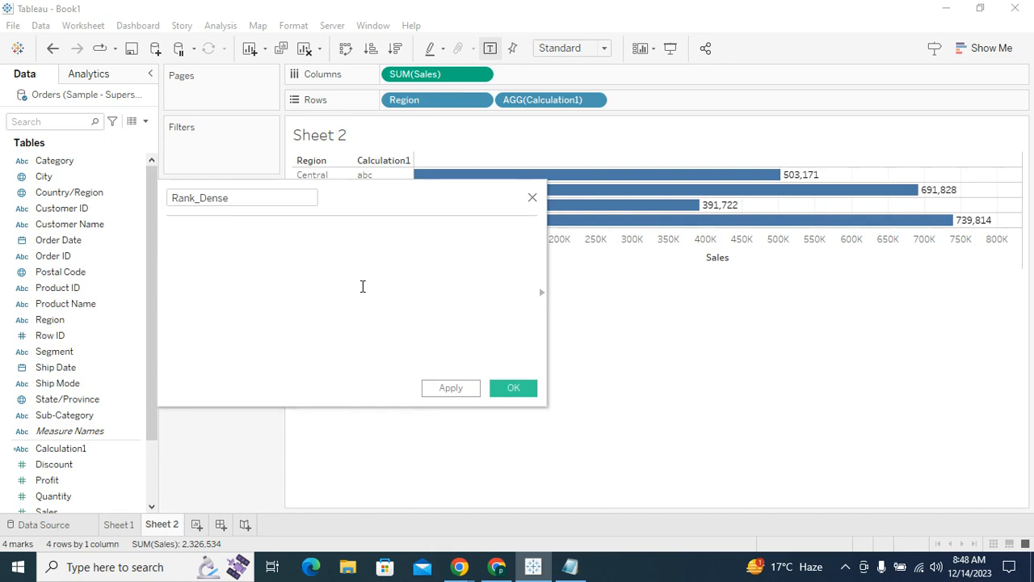
pyautogui.write('rank')
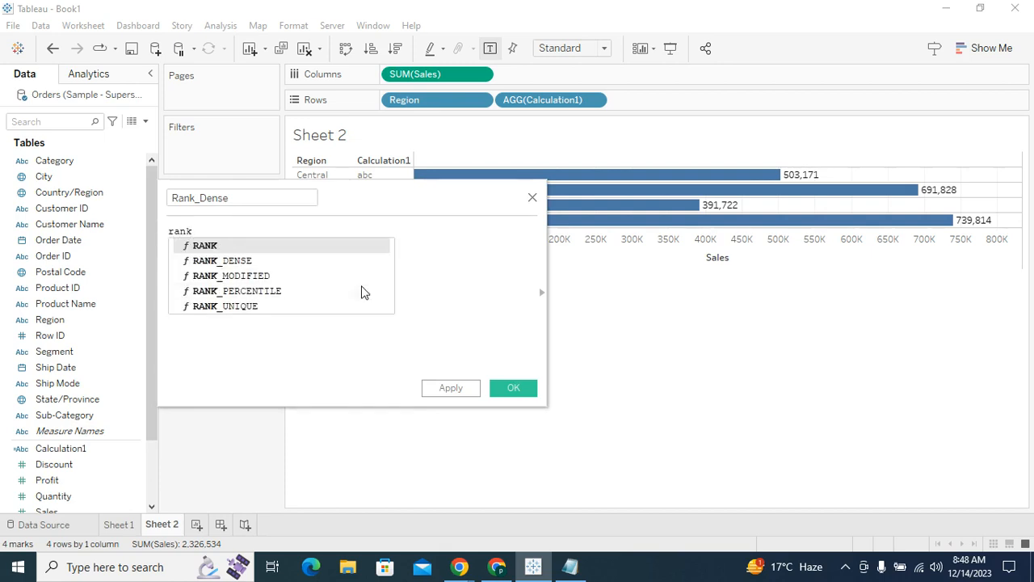
pyautogui.press('Down')
pyautogui.press('Return')
pyautogui.write('sum')
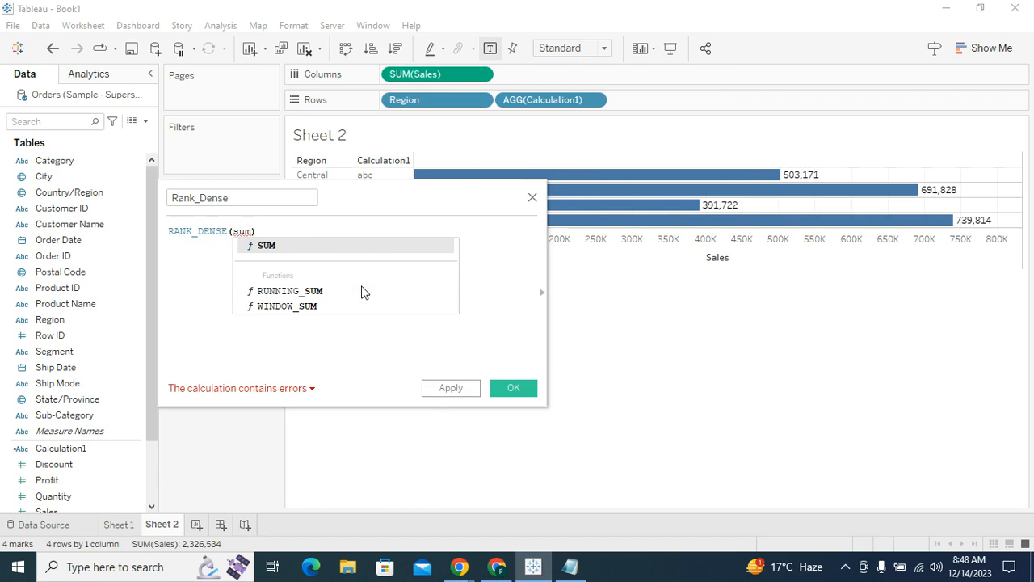
pyautogui.press('Return')
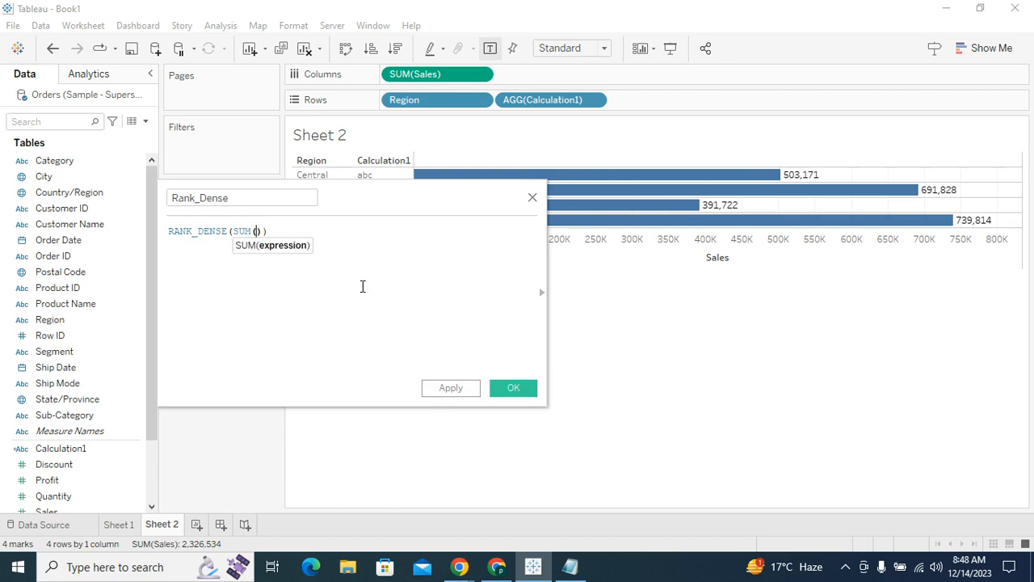
pyautogui.write('sal')
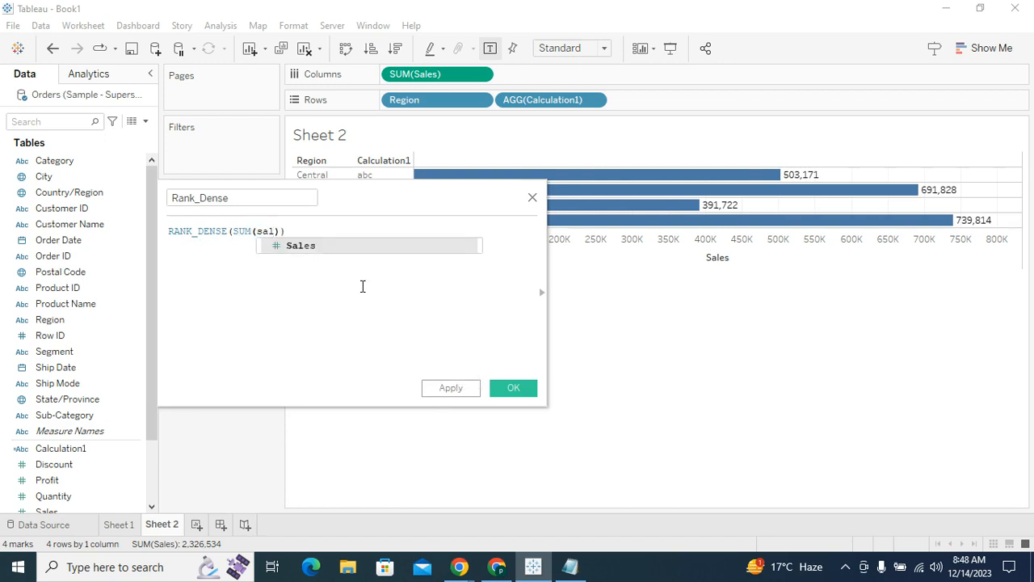
pyautogui.press('Return')
pyautogui.write(',')
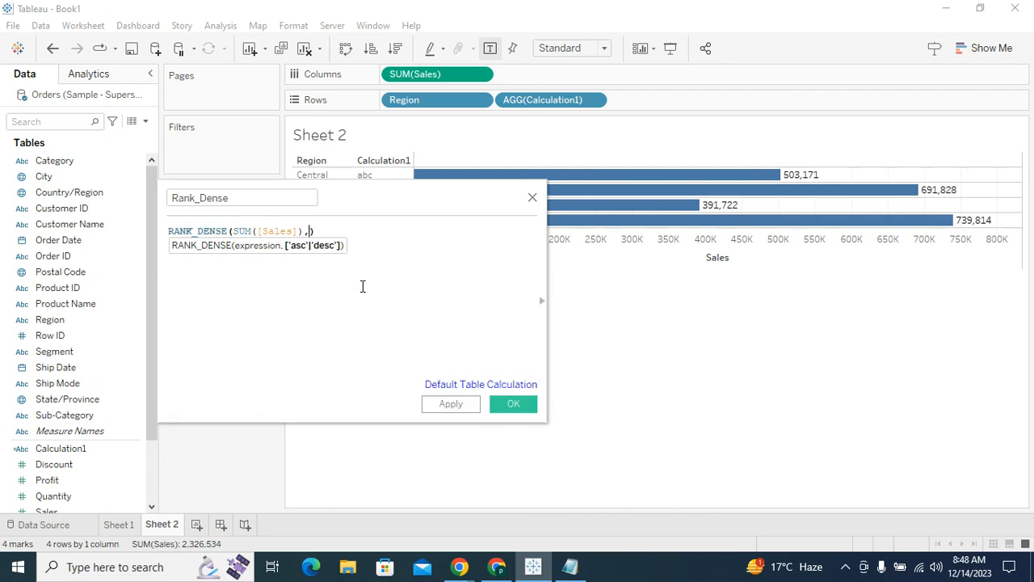
pyautogui.write("'desc'")
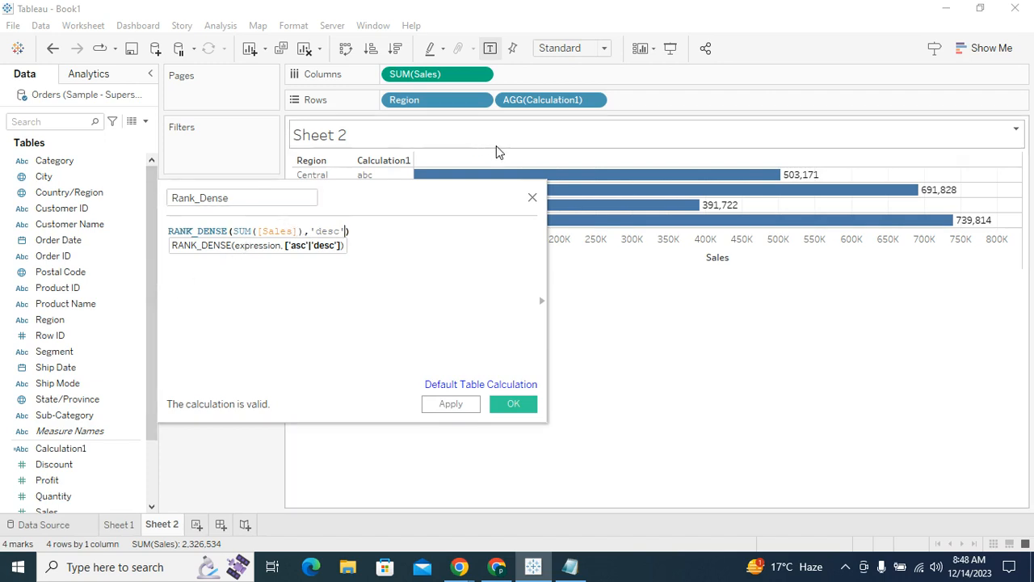
# Step: Move the calculation editor off the Marks card, review the formula, and save the Rank_Dense field
pyautogui.moveTo(466, 190); pyautogui.dragTo(616, 213)
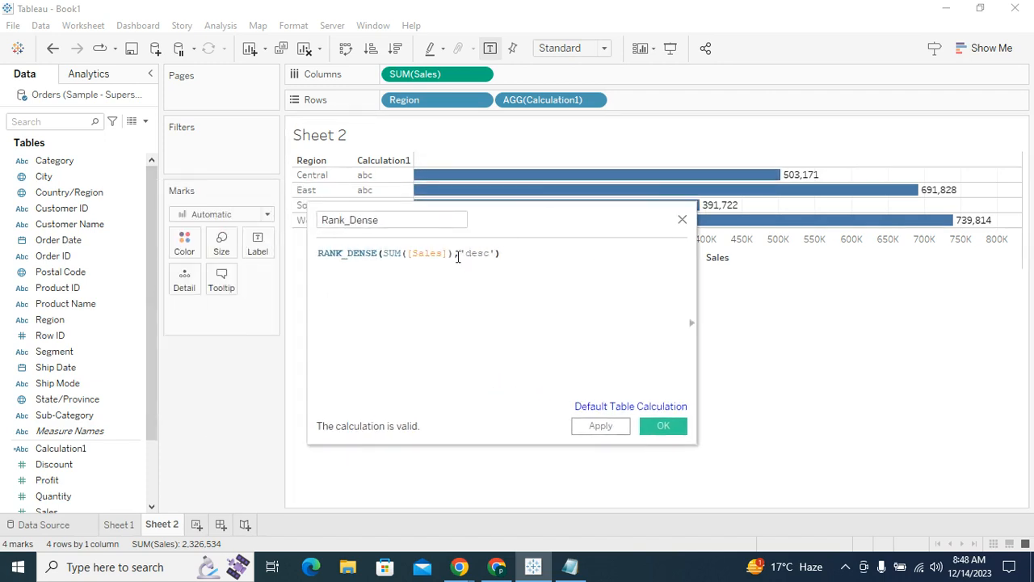
pyautogui.moveTo(517, 253); pyautogui.dragTo(315, 252)
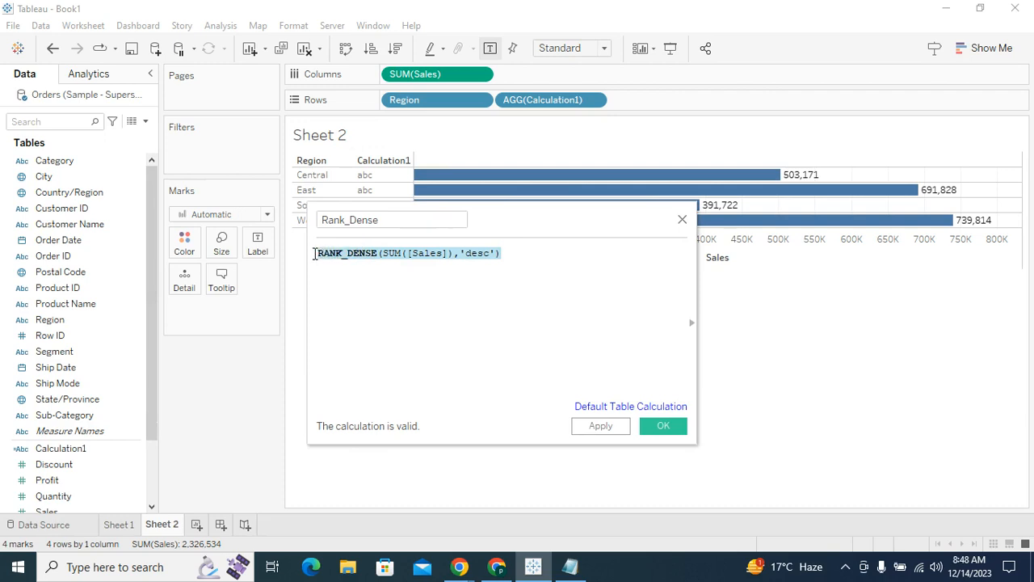
pyautogui.click(482, 295)
pyautogui.click(618, 425)
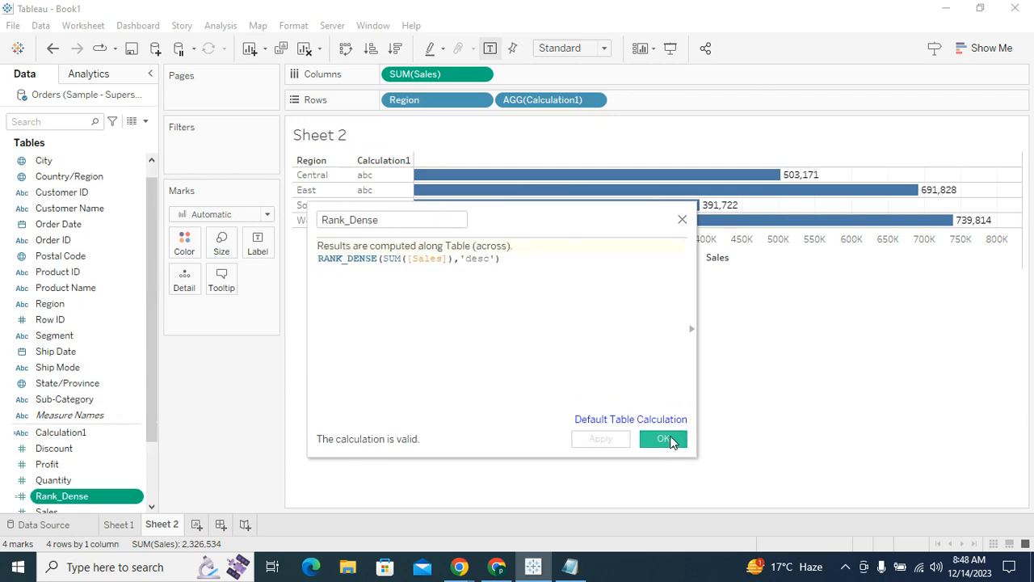
pyautogui.click(664, 430)
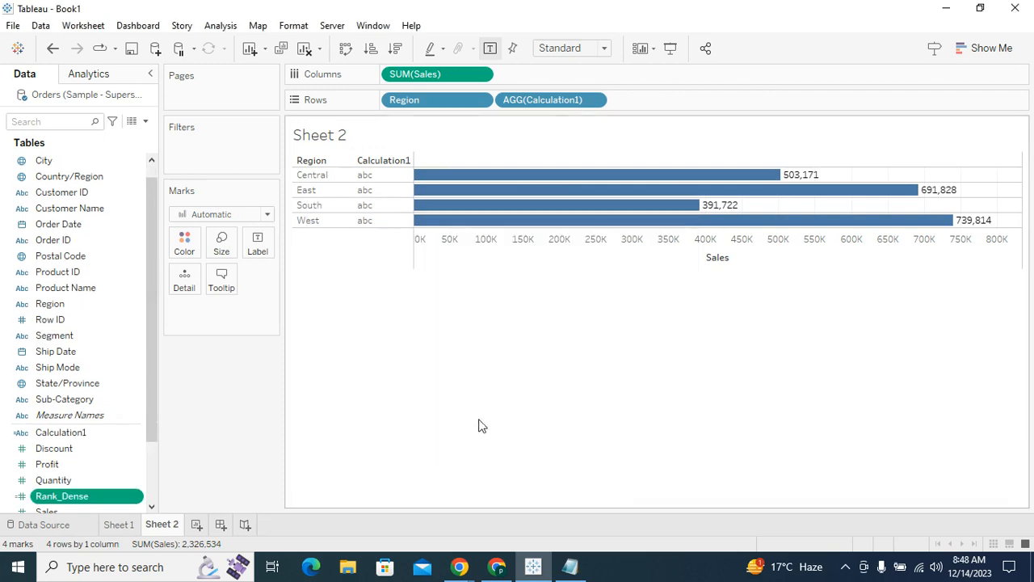
# Step: Create a new worksheet and place Category and Sub-Category on its rows
pyautogui.click(196, 525)
pyautogui.moveTo(157, 191); pyautogui.dragTo(154, 173)
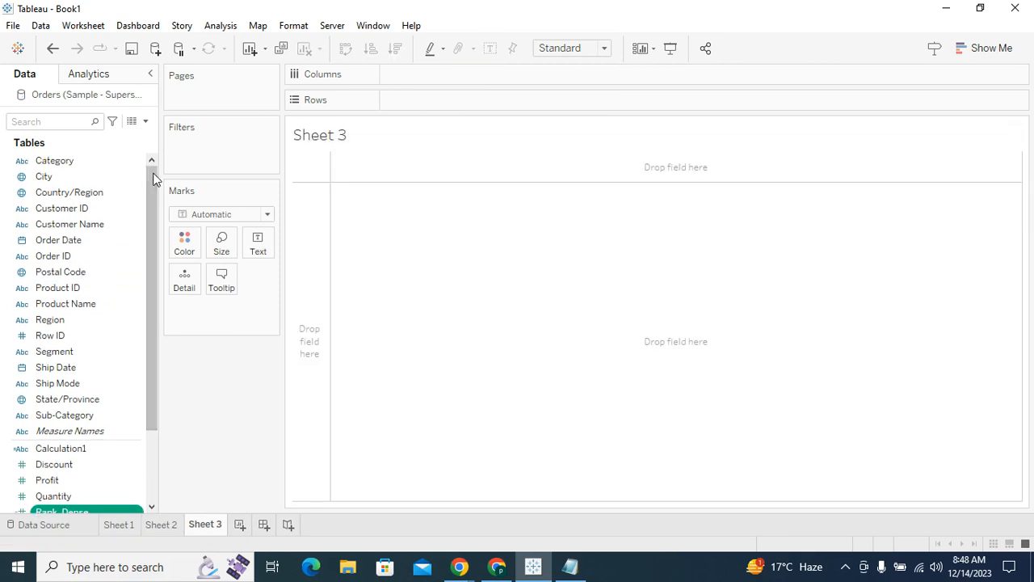
pyautogui.moveTo(67, 168); pyautogui.dragTo(421, 104)
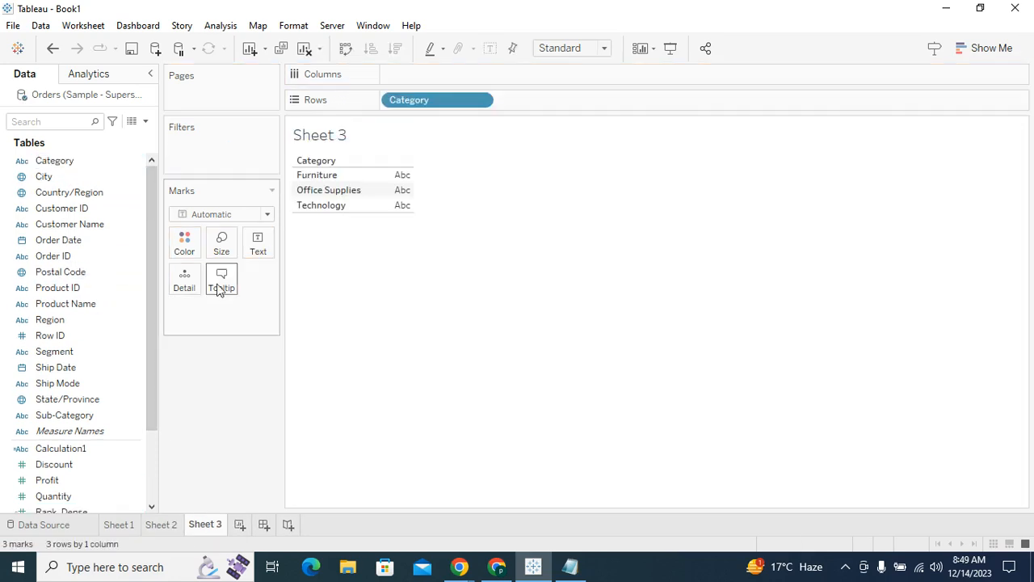
pyautogui.moveTo(81, 416); pyautogui.dragTo(589, 98)
# Step: Convert the Rank_Dense field to discrete and place it on the rows ahead of Category
pyautogui.scroll(-1, 74, 467)
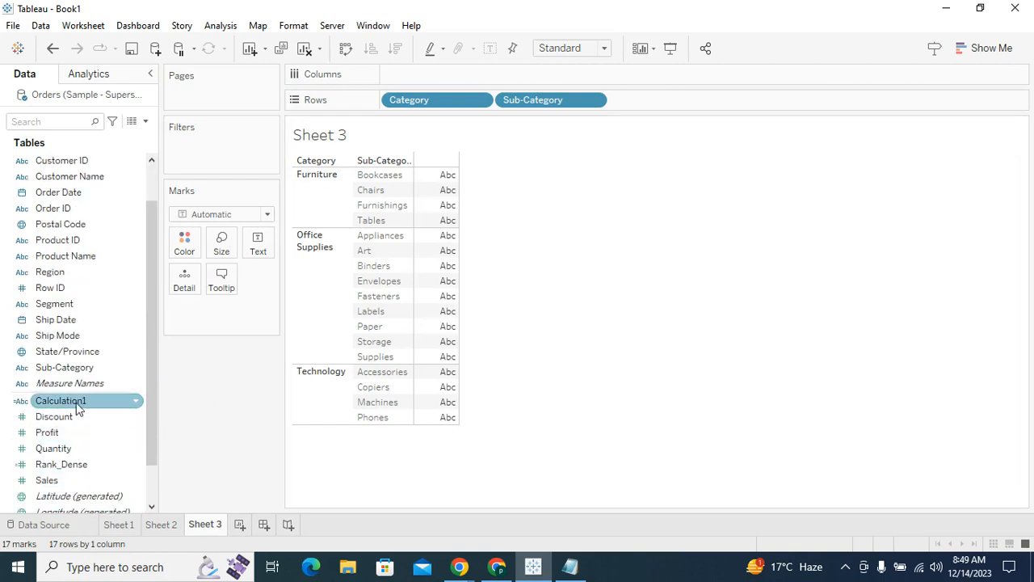
pyautogui.scroll(-1, 78, 405)
pyautogui.moveTo(80, 416); pyautogui.dragTo(107, 421)
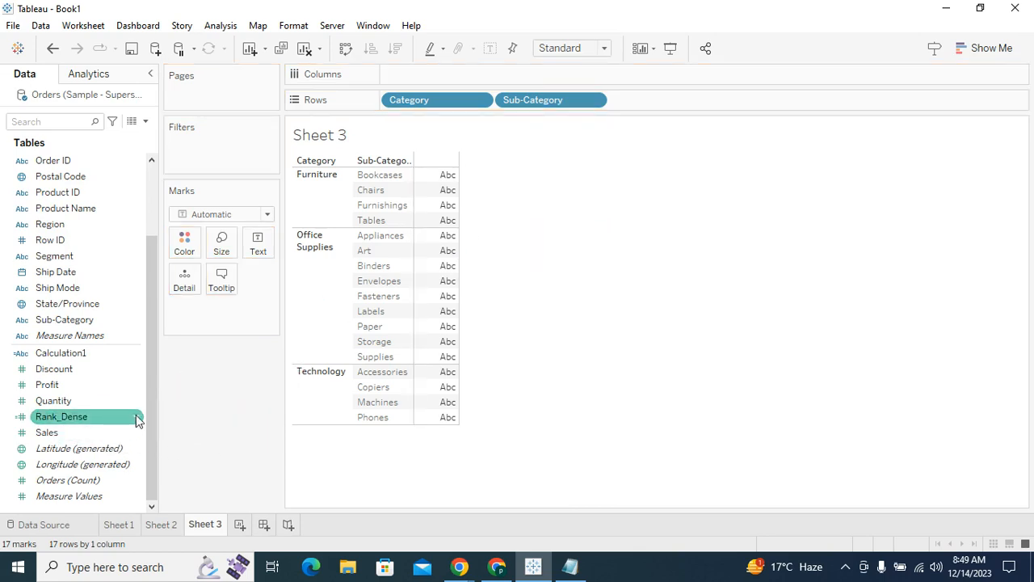
pyautogui.click(136, 416)
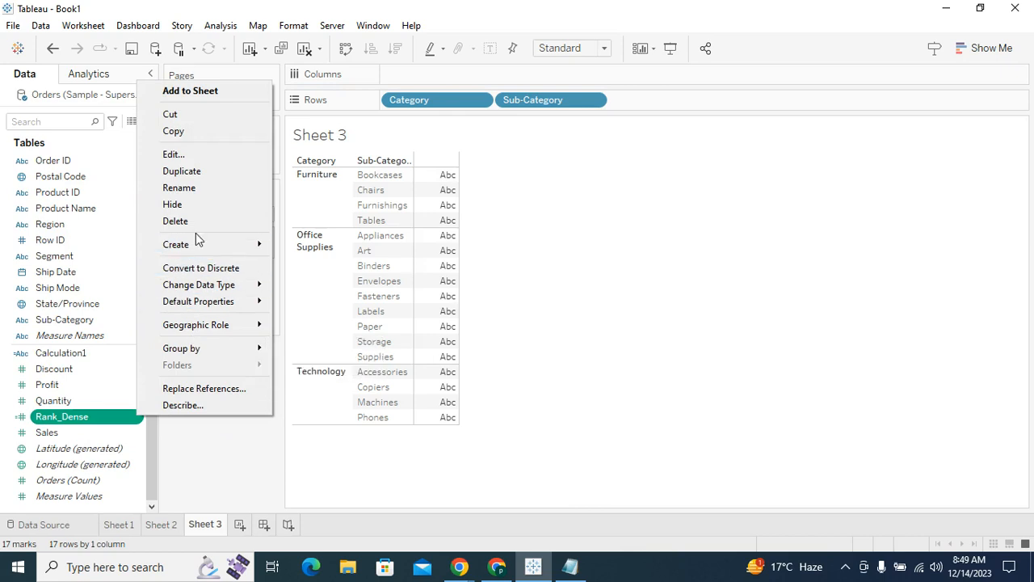
pyautogui.click(217, 269)
pyautogui.moveTo(75, 417); pyautogui.dragTo(391, 102)
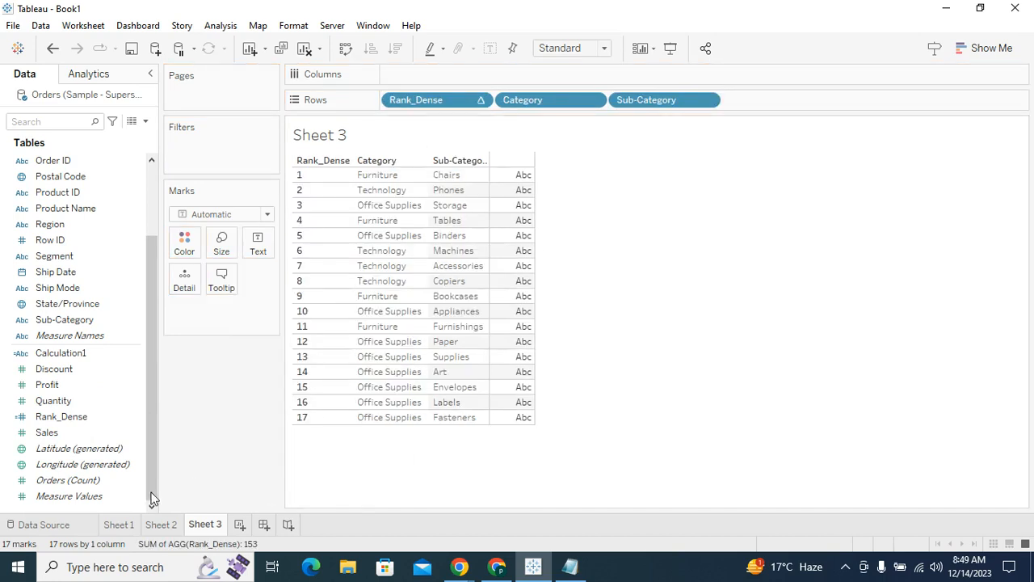
# Step: Plot Sales on the columns as bars with mark labels, and widen the Sub-Category header column
pyautogui.moveTo(50, 433); pyautogui.dragTo(581, 76)
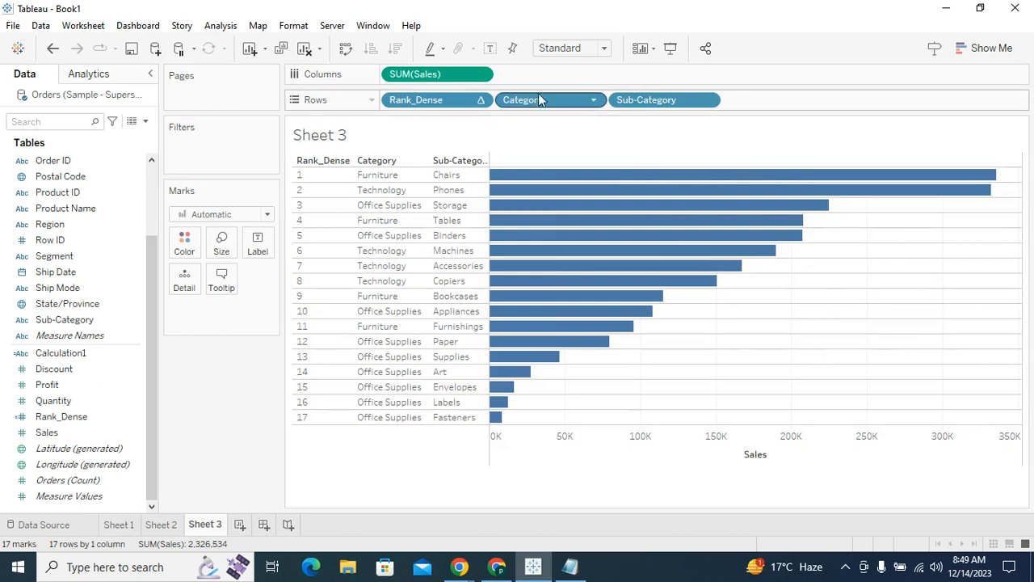
pyautogui.click(489, 47)
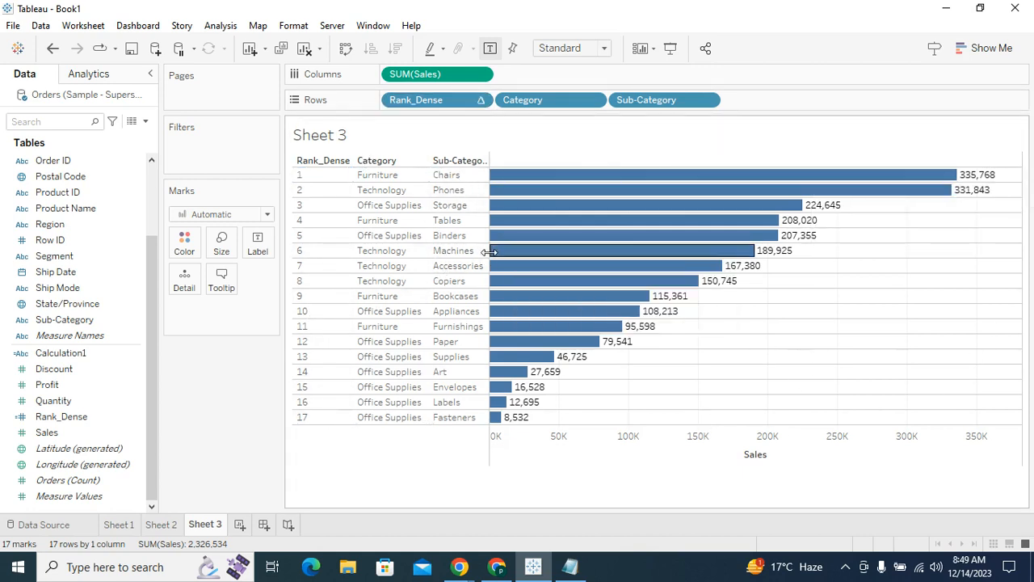
pyautogui.moveTo(491, 251); pyautogui.dragTo(514, 252)
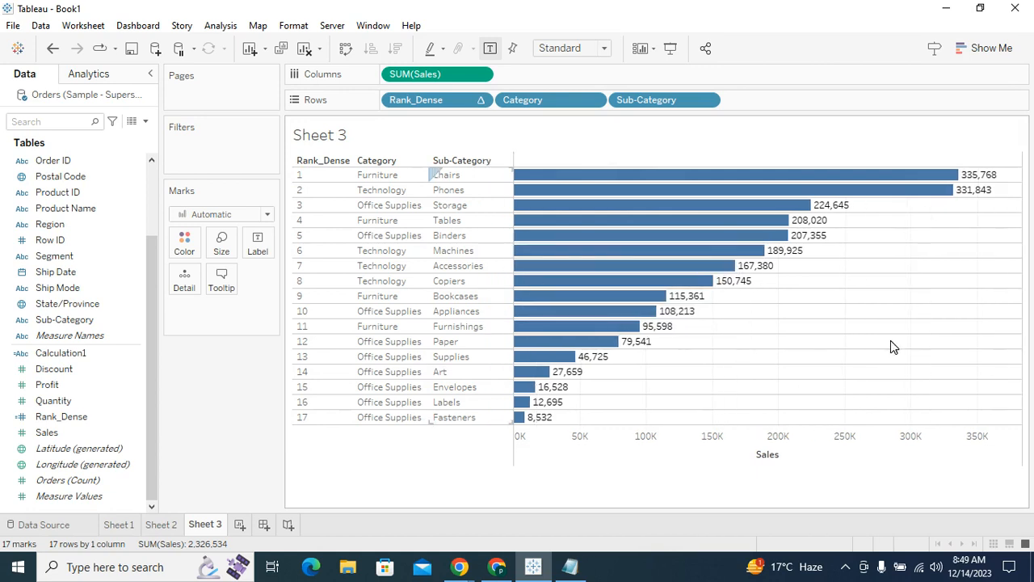
# Step: Review the Compute Using options for Rank_Dense on the rows and set it to Pane (down)
pyautogui.click(480, 99)
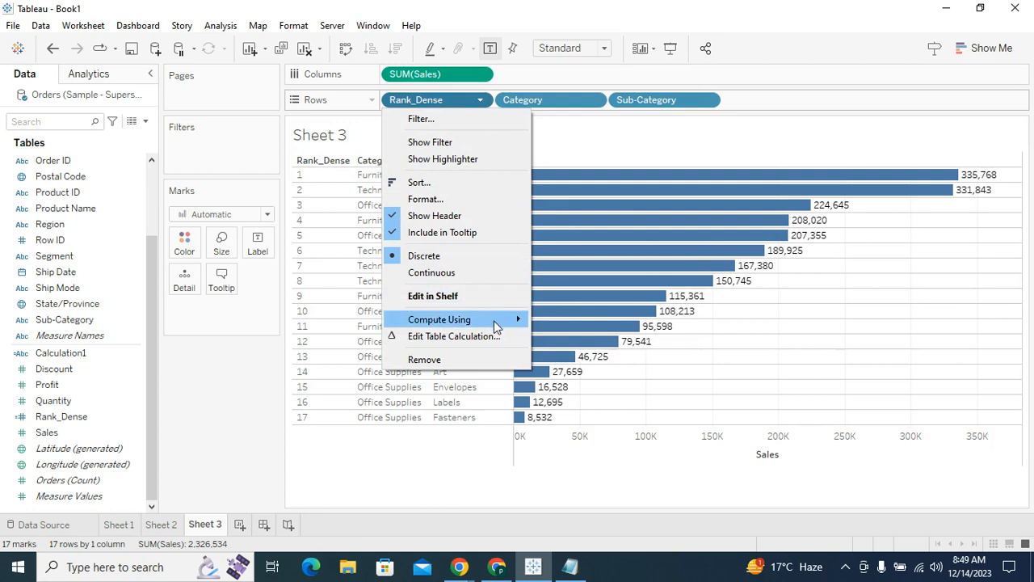
pyautogui.moveTo(496, 327)
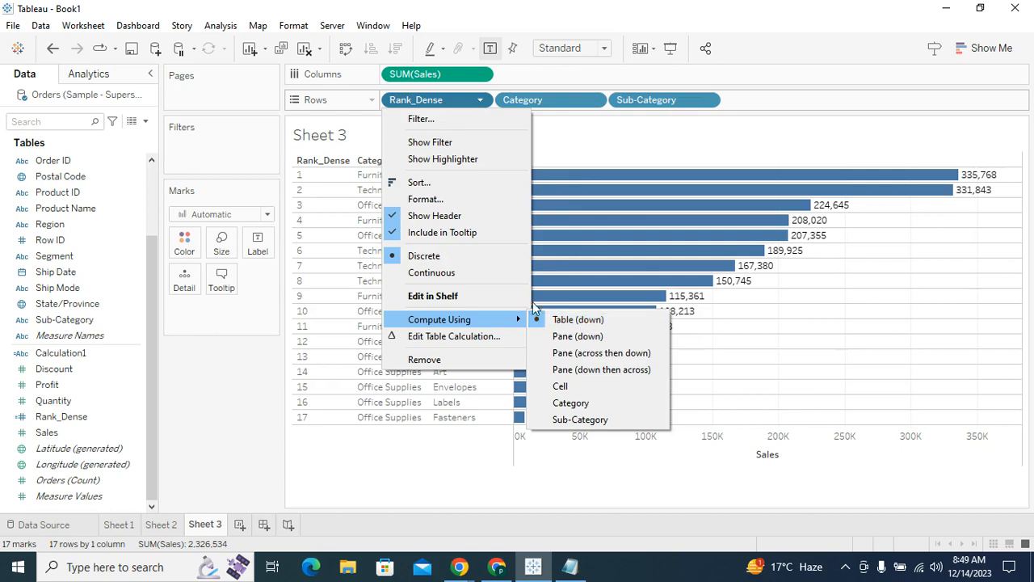
pyautogui.click(879, 307)
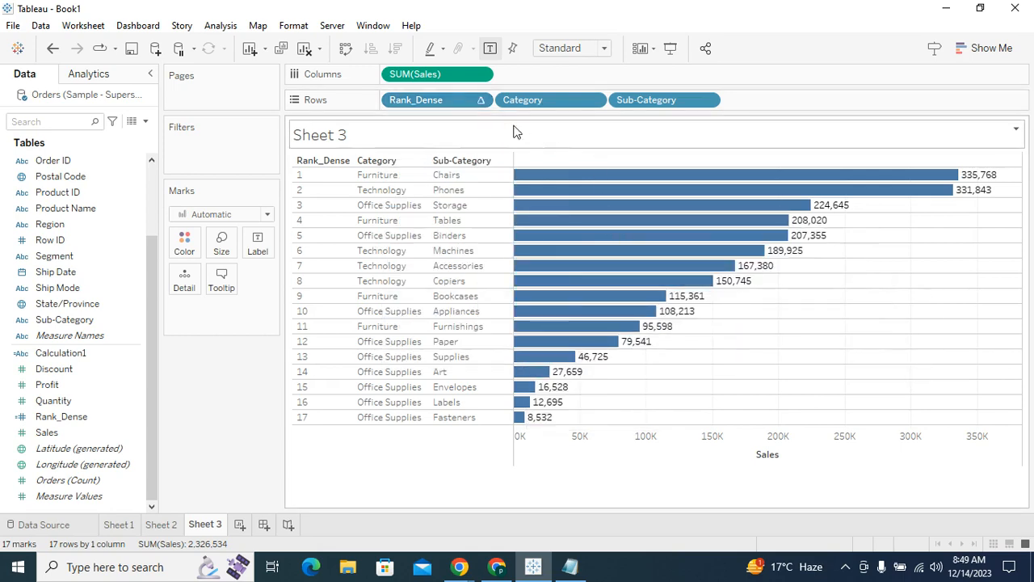
pyautogui.click(481, 100)
pyautogui.click(716, 346)
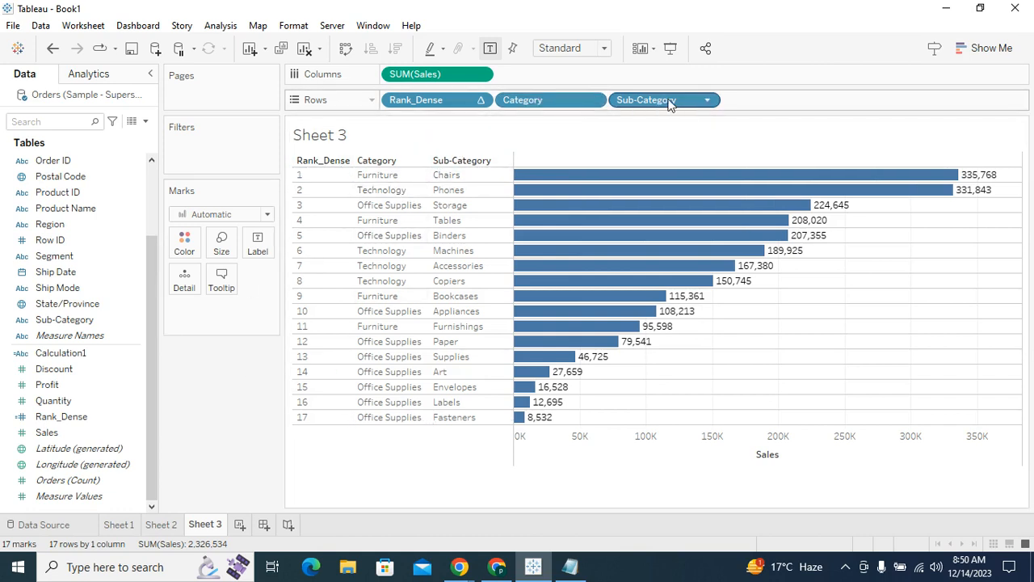
pyautogui.click(480, 101)
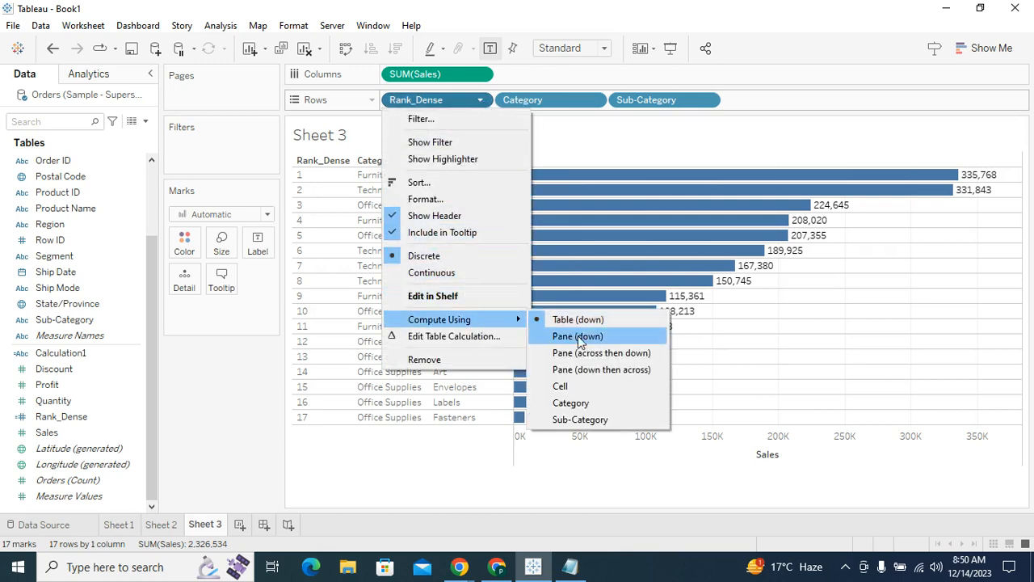
pyautogui.click(594, 340)
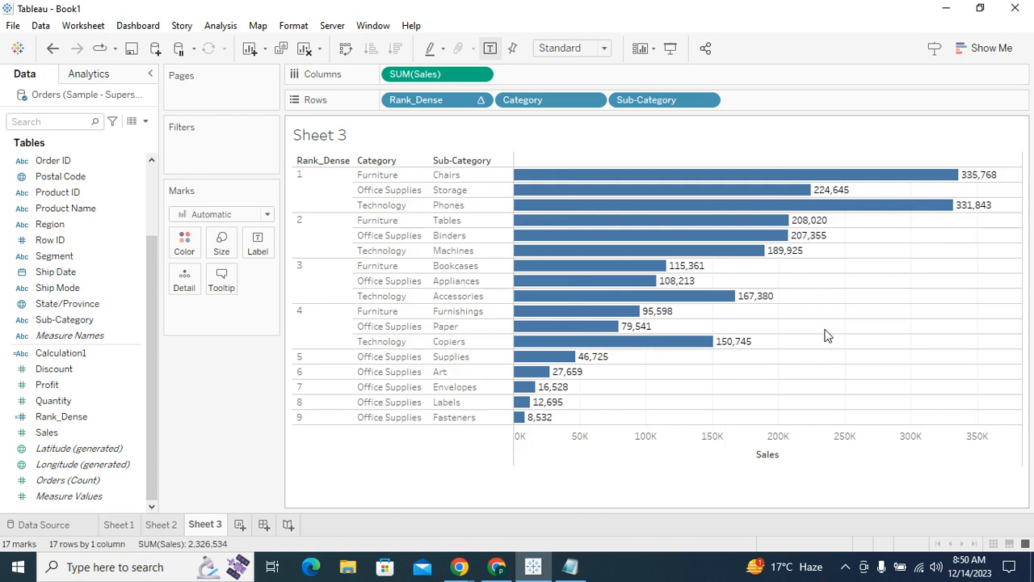
# Step: Highlight the marks that share ranks 2, 3 and 4 to examine the ranking within panes, and clear the selection
pyautogui.moveTo(590, 296)
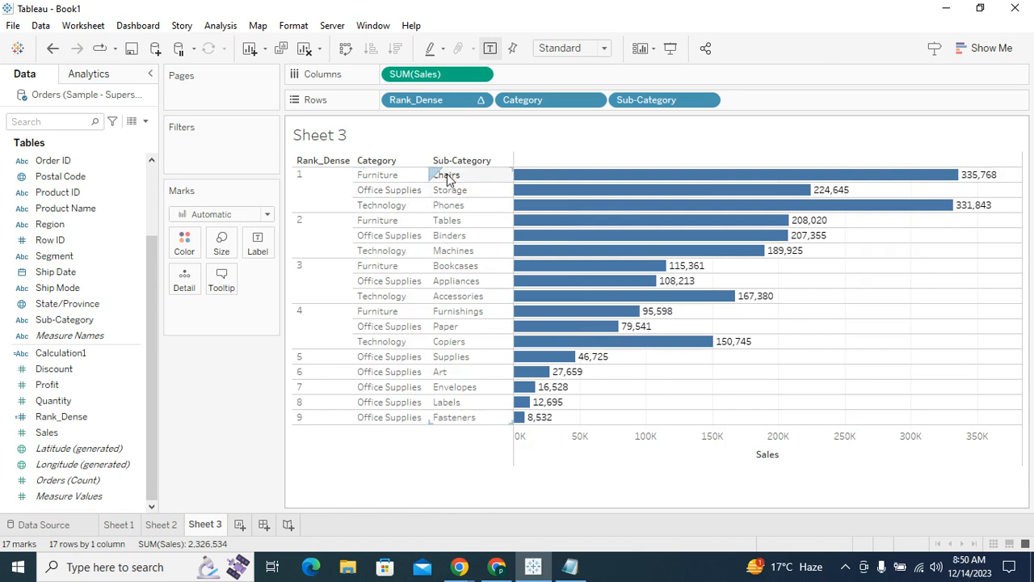
pyautogui.click(325, 243)
pyautogui.click(323, 273)
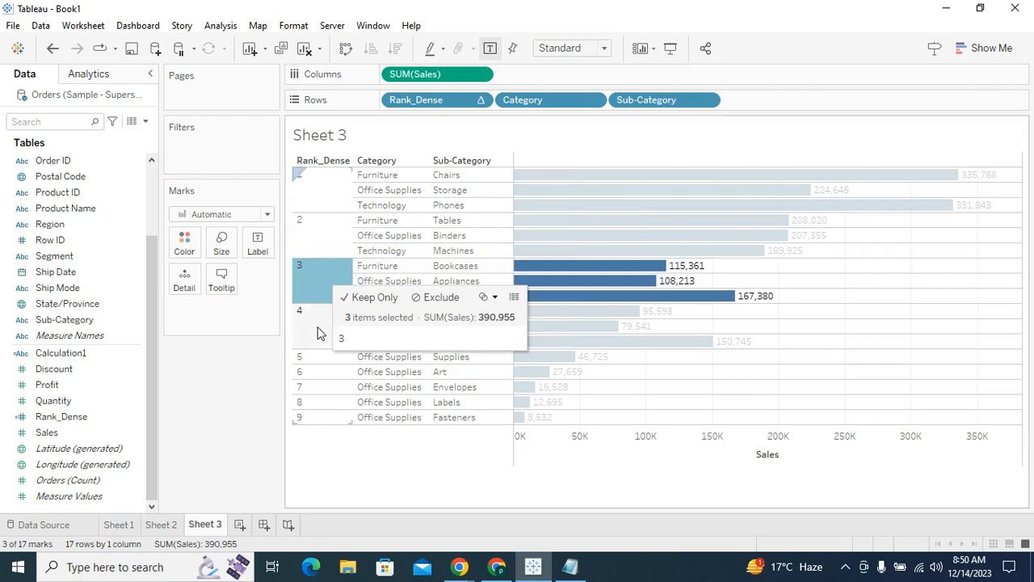
pyautogui.click(318, 334)
pyautogui.click(328, 481)
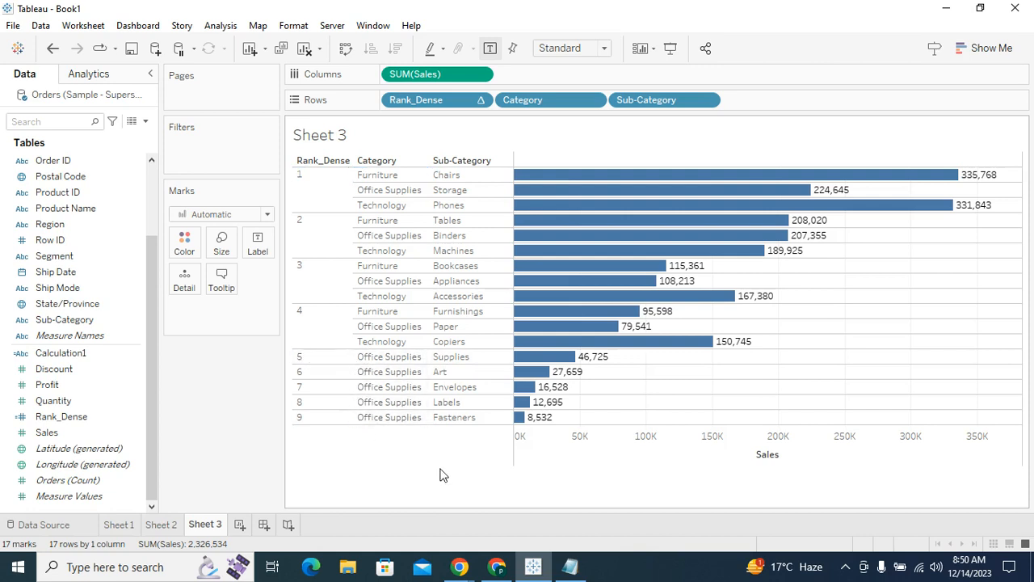
# Step: Highlight the marks ranked 1, then the individual categories and sub-categories within ranks 1 and 2, to compare their sales
pyautogui.click(337, 191)
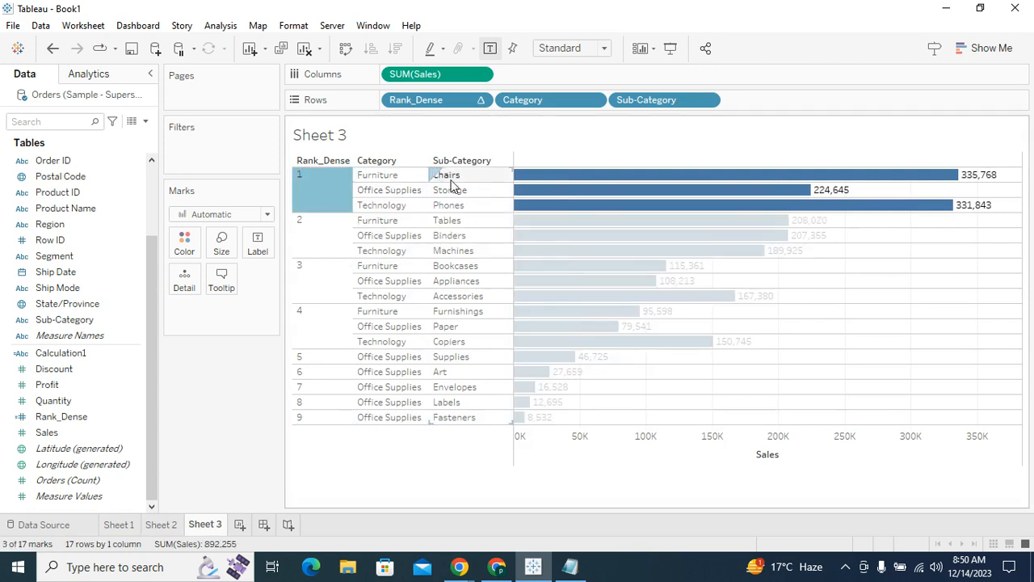
pyautogui.click(417, 192)
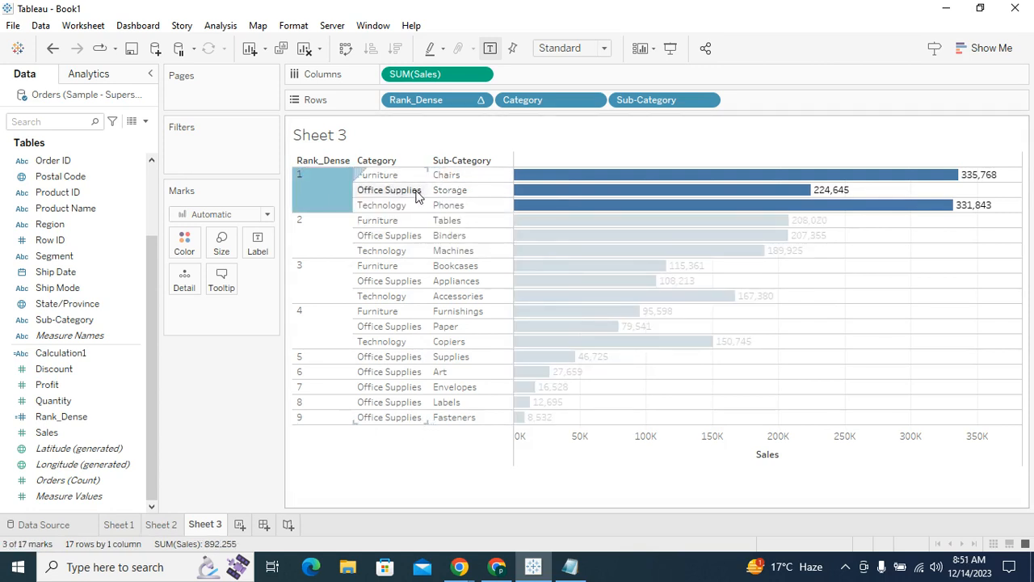
pyautogui.click(458, 193)
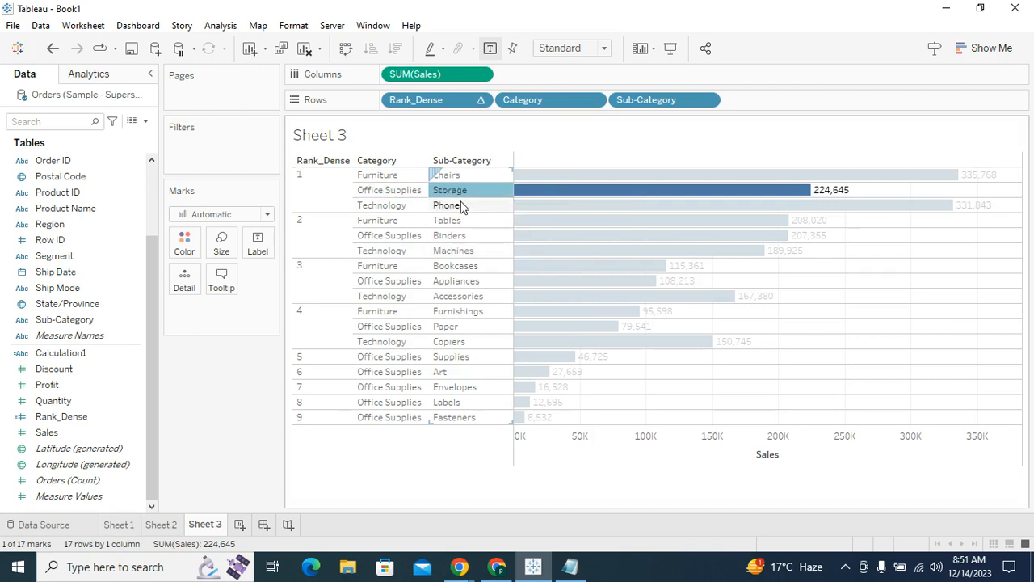
pyautogui.click(396, 212)
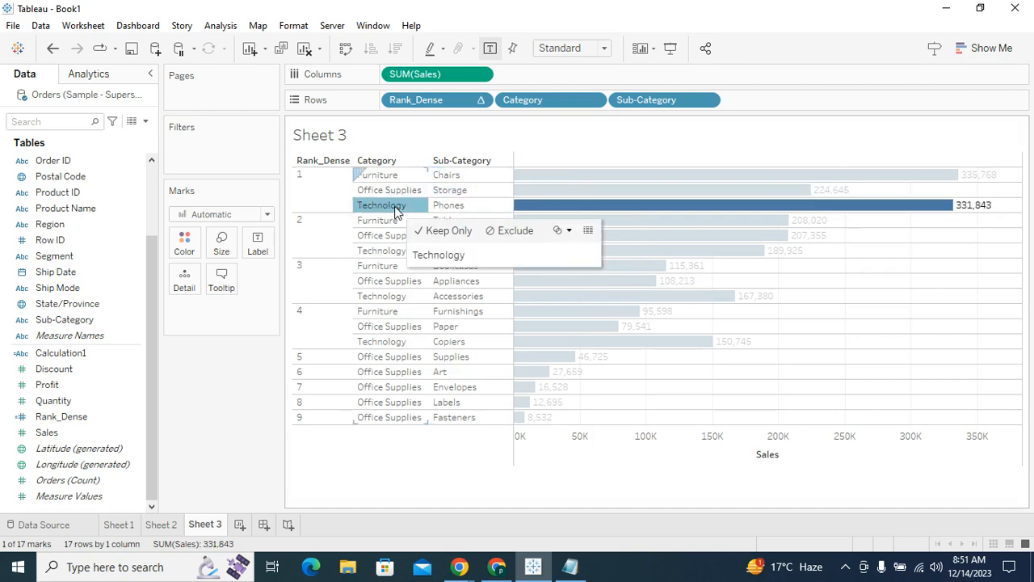
pyautogui.click(323, 240)
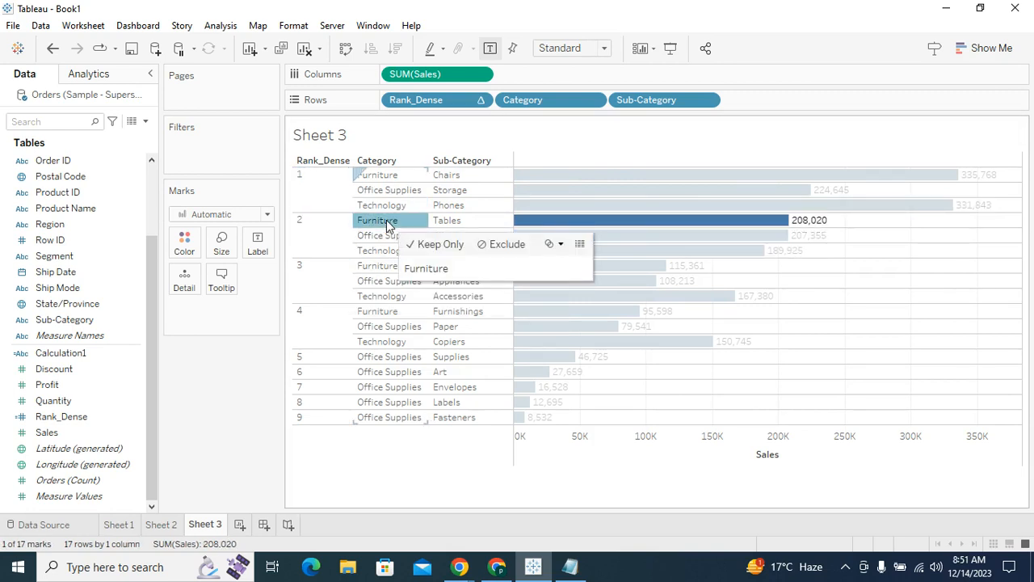
pyautogui.click(404, 235)
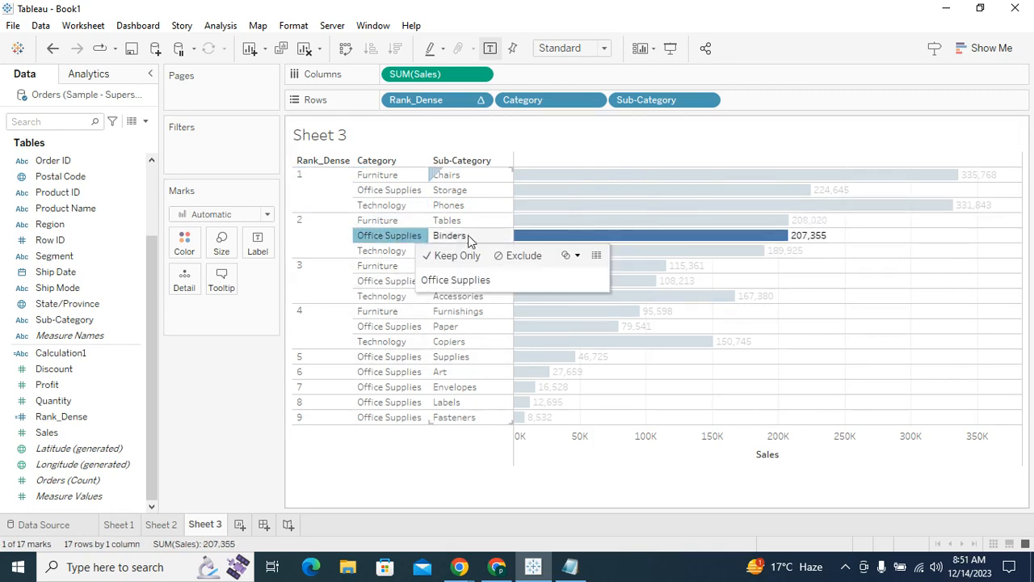
pyautogui.click(393, 251)
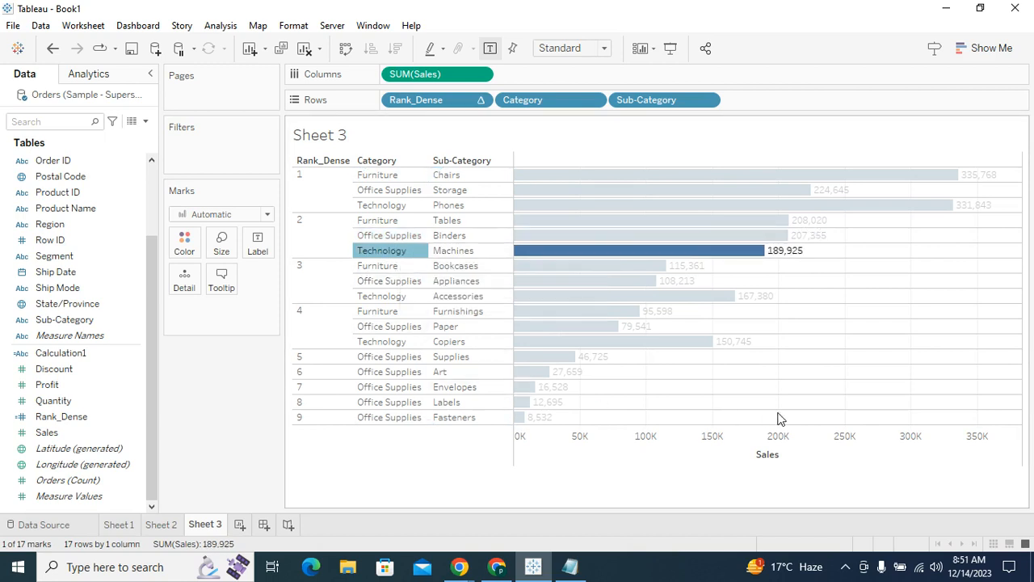
# Step: Highlight the marks ranked 3, the Technology entry among them and the marks ranked 4, and clear the selection
pyautogui.click(347, 280)
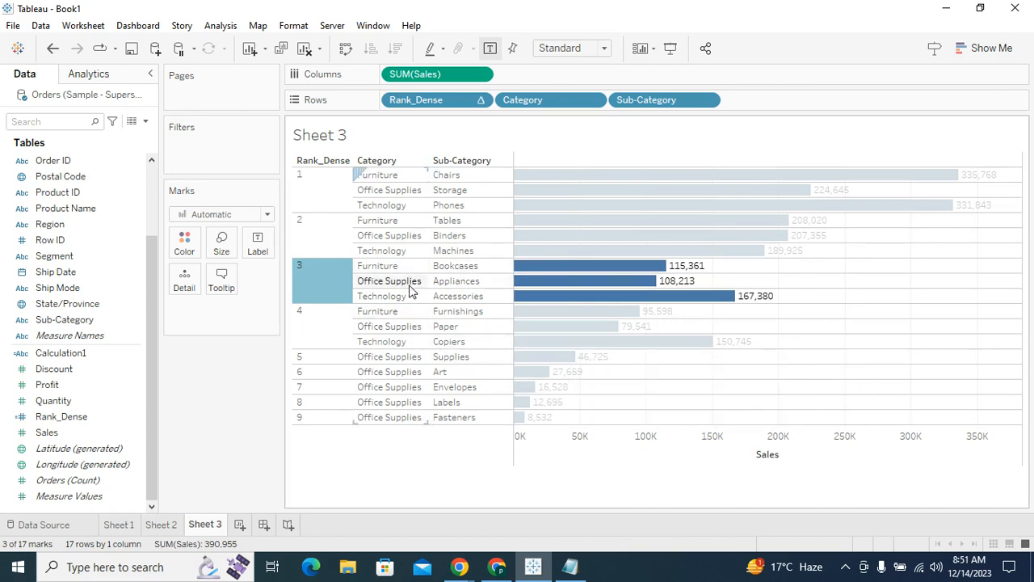
pyautogui.click(381, 296)
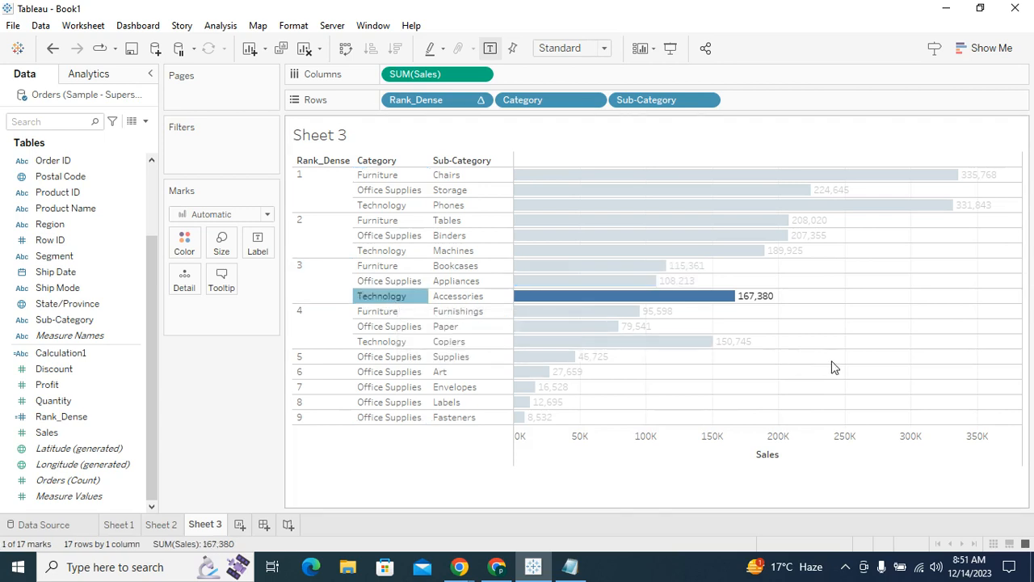
pyautogui.click(336, 323)
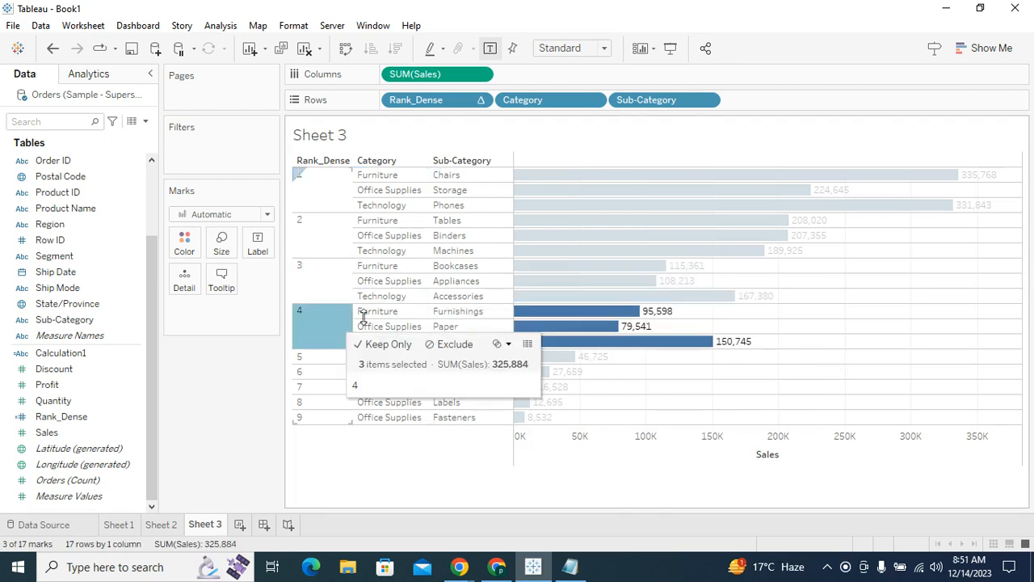
pyautogui.click(672, 384)
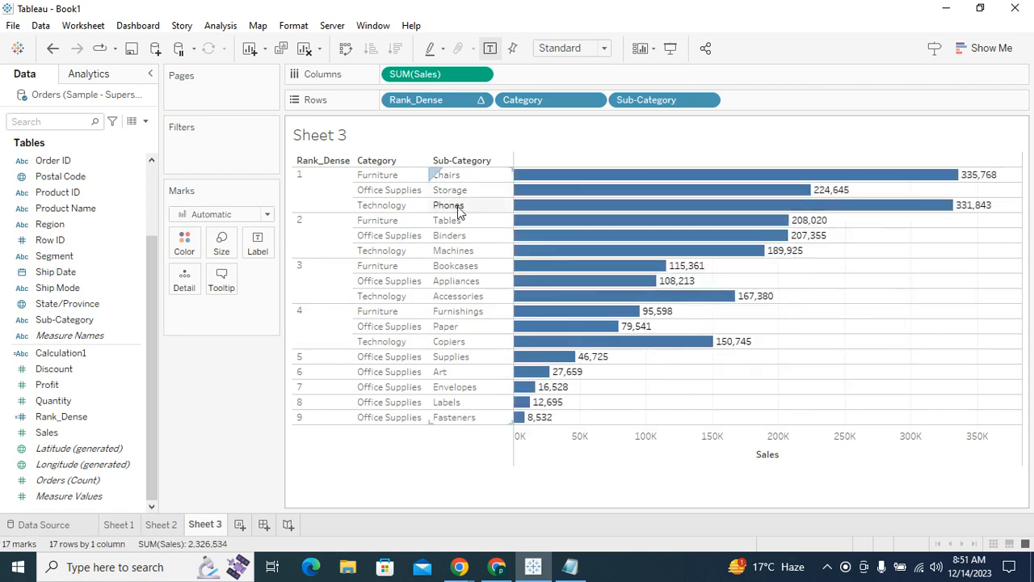
# Step: Select Chairs, Tables, Bookcases and Furnishings together to examine how Furniture is ranked, and clear the selection
pyautogui.click(447, 174)
pyautogui.keyDown('ctrl'); pyautogui.click(448, 224); pyautogui.keyUp('ctrl')
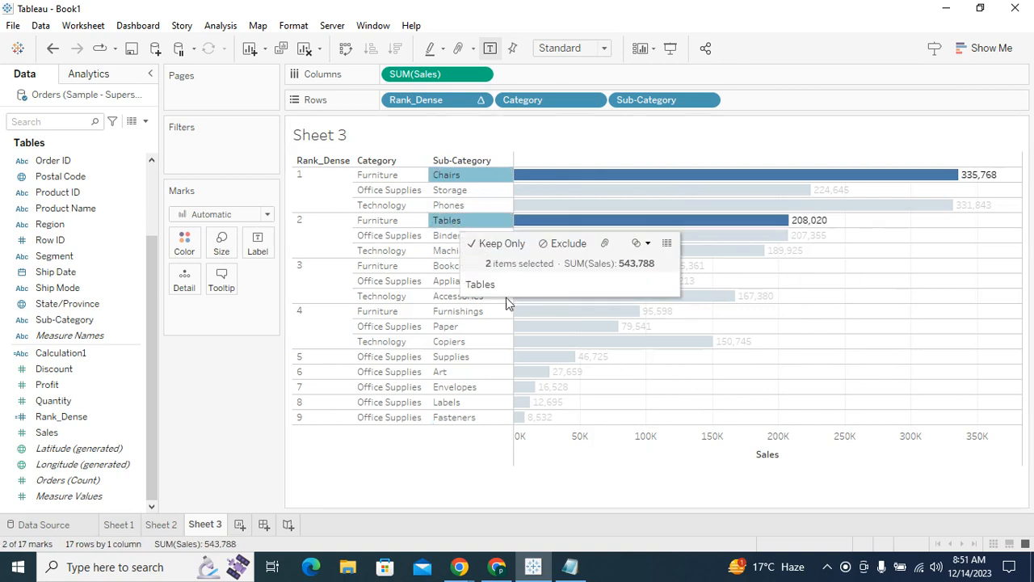
pyautogui.keyDown('ctrl'); pyautogui.click(454, 272); pyautogui.keyUp('ctrl')
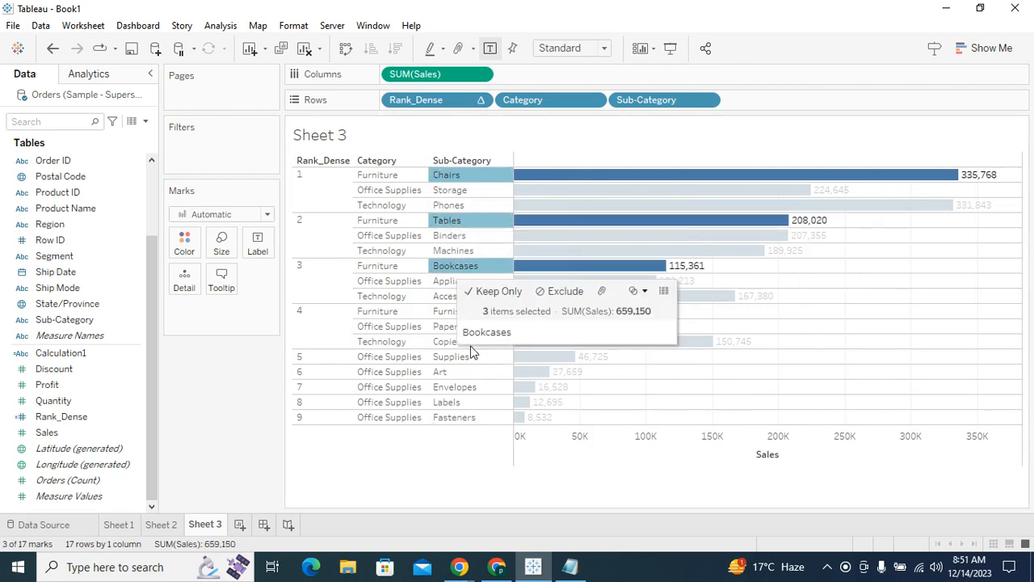
pyautogui.keyDown('ctrl'); pyautogui.click(450, 315); pyautogui.keyUp('ctrl')
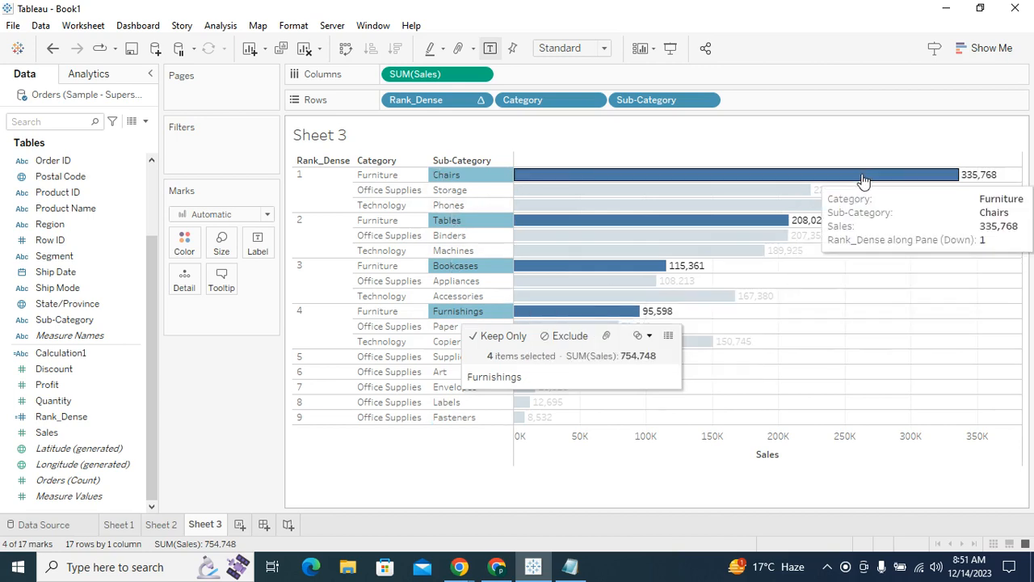
pyautogui.click(906, 294)
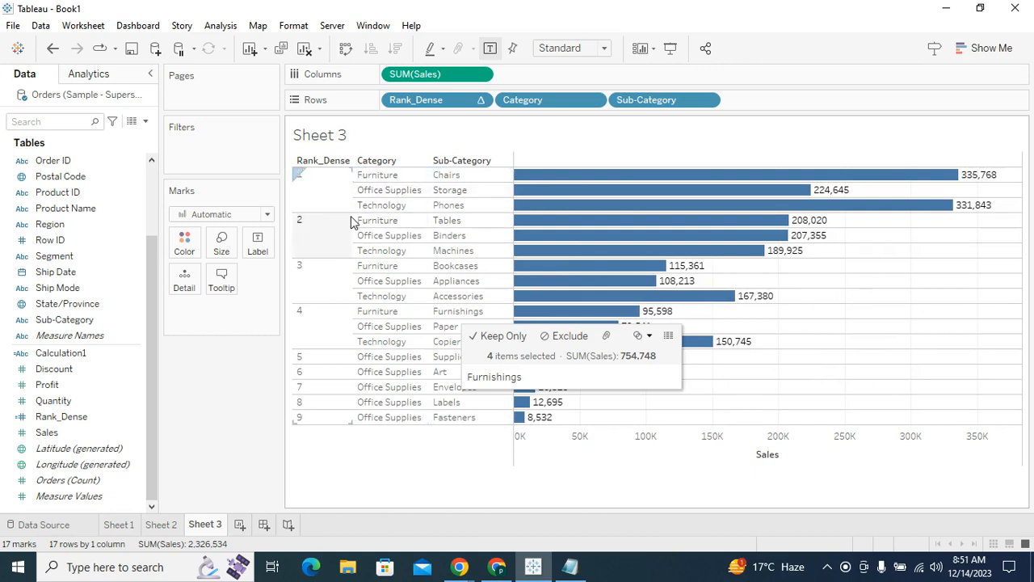
# Step: Compute Rank_Dense on the rows using Cell and check the resulting rank header
pyautogui.click(480, 100)
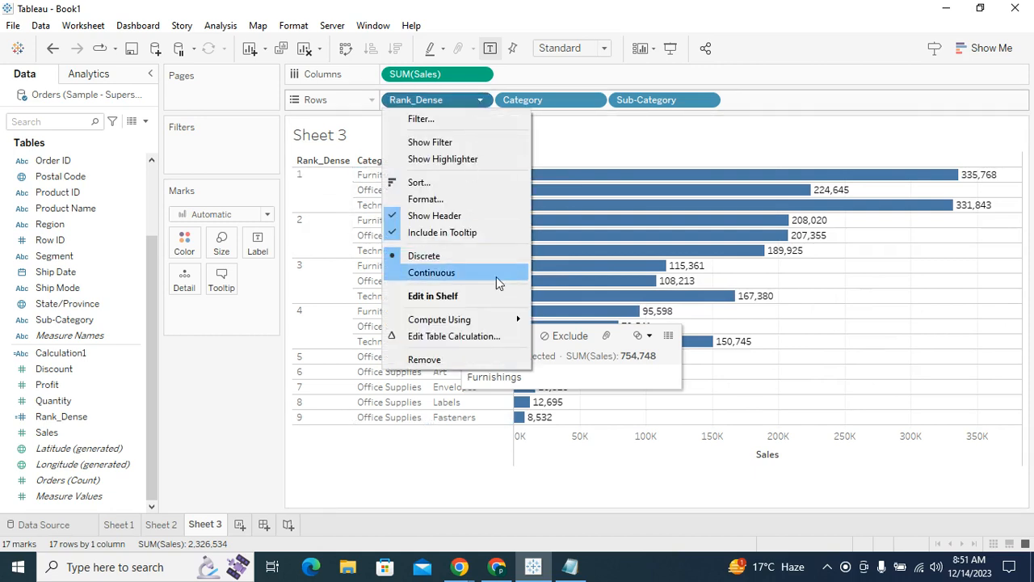
pyautogui.moveTo(501, 324)
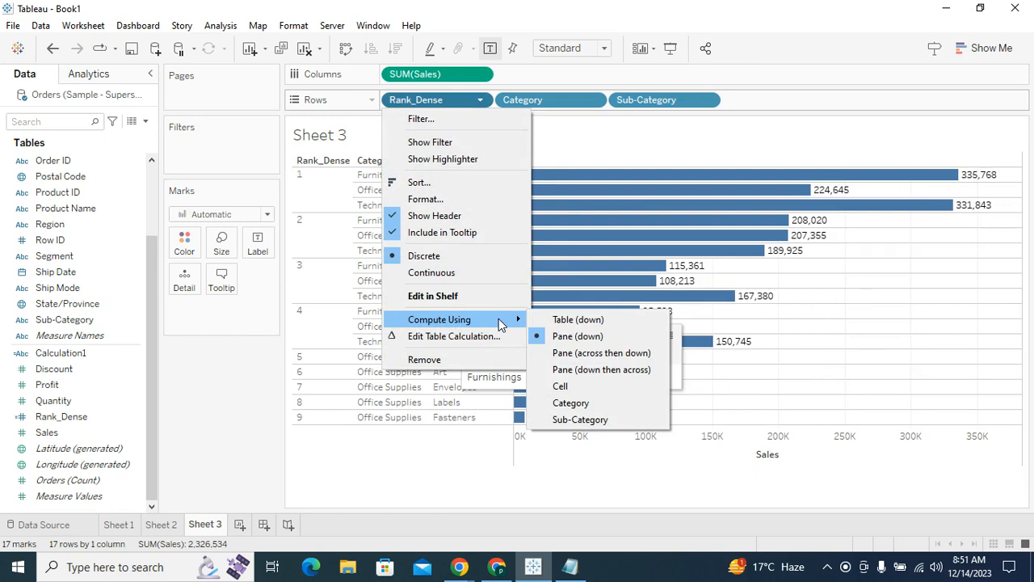
pyautogui.click(565, 385)
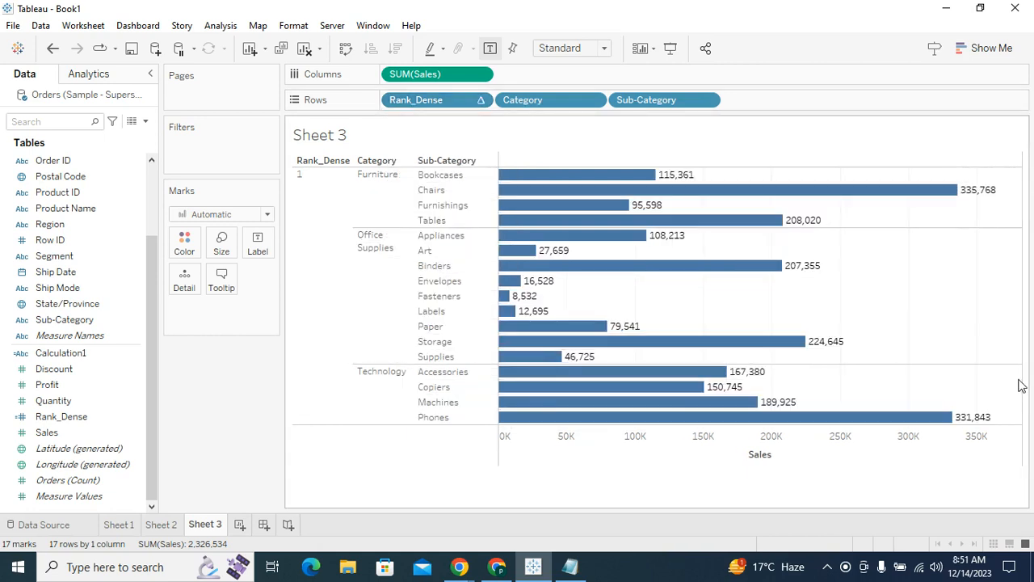
pyautogui.click(327, 293)
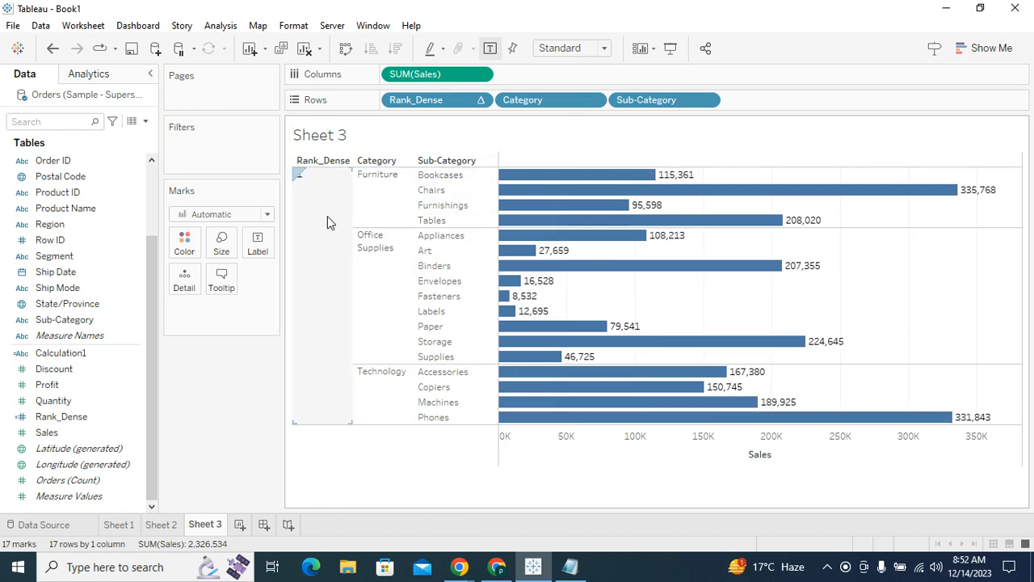
# Step: Compute Rank_Dense on the rows using Category and review its Compute Using options
pyautogui.click(481, 101)
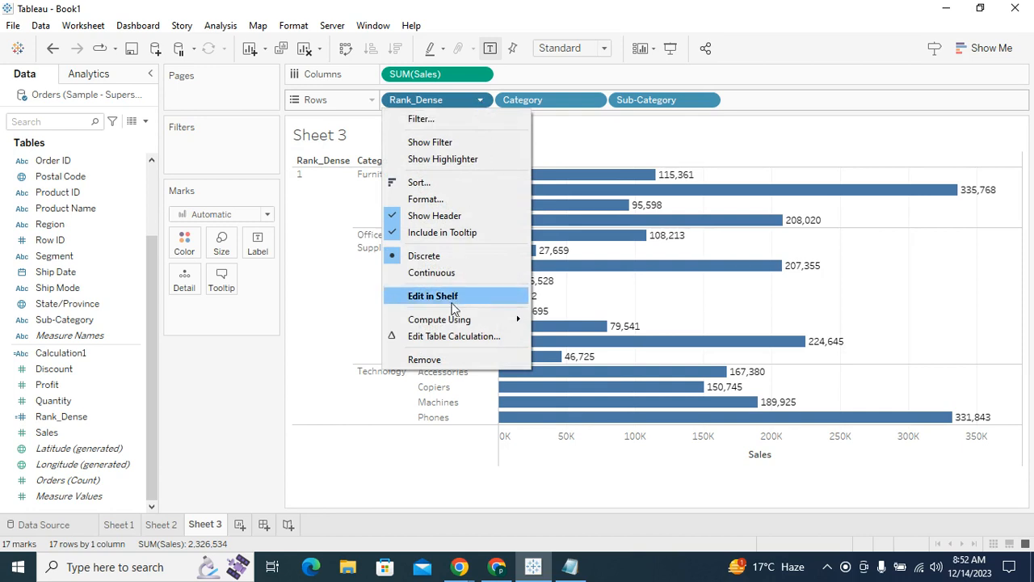
pyautogui.moveTo(491, 321)
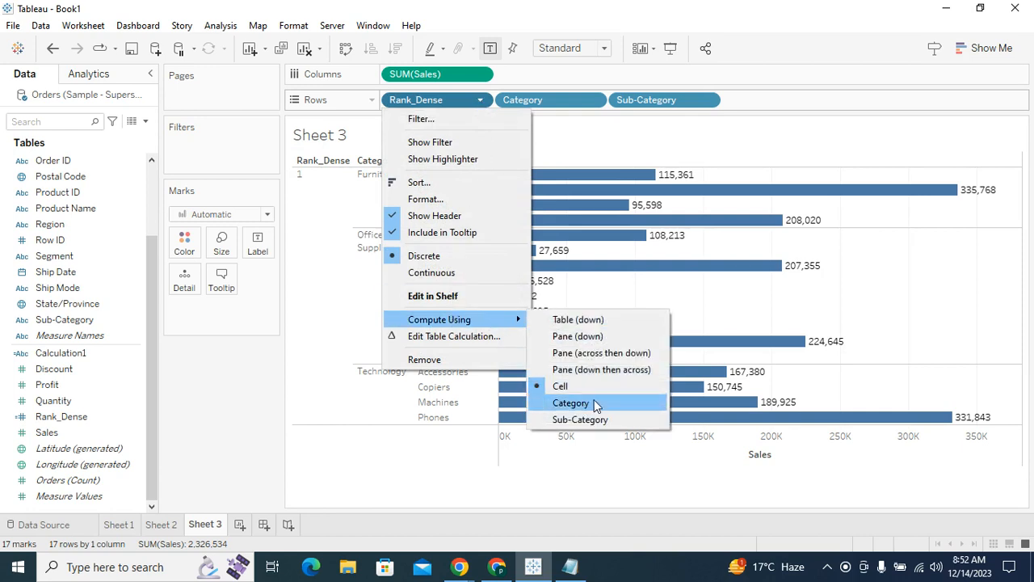
pyautogui.click(595, 403)
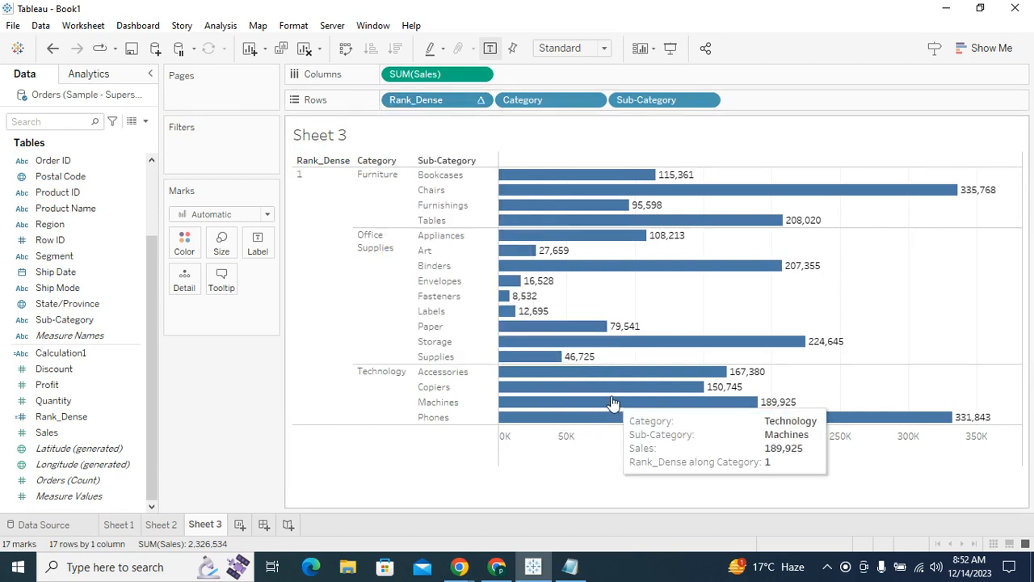
pyautogui.click(483, 102)
pyautogui.moveTo(518, 319)
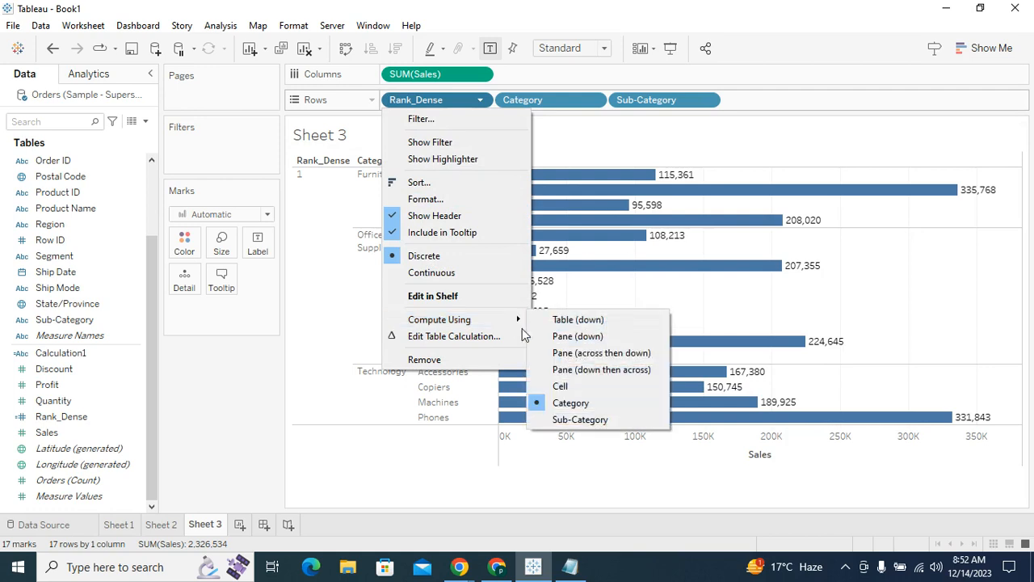
pyautogui.click(853, 286)
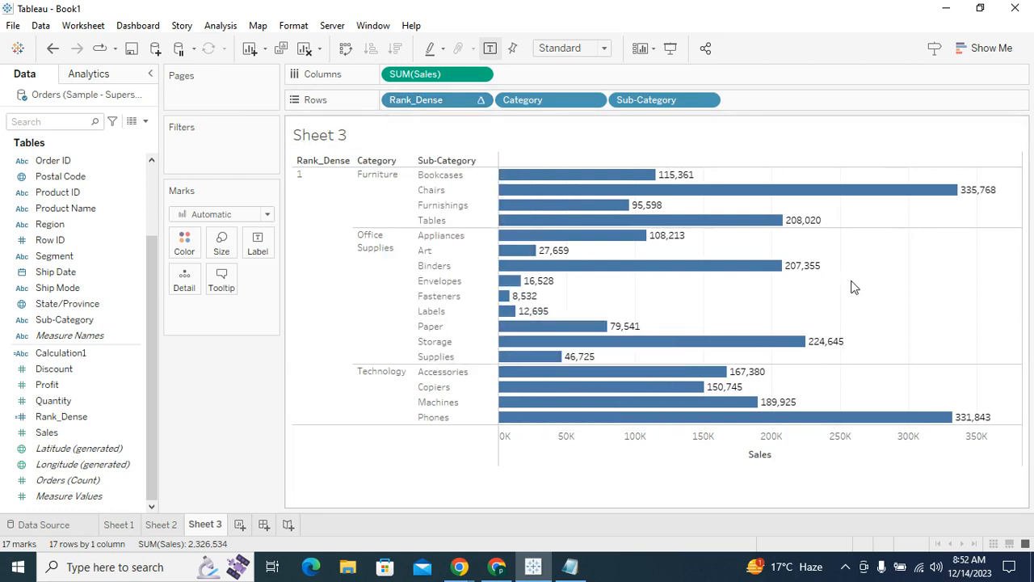
# Step: Select the rank 1 header to examine which categories and sub-categories fall under it
pyautogui.click(321, 196)
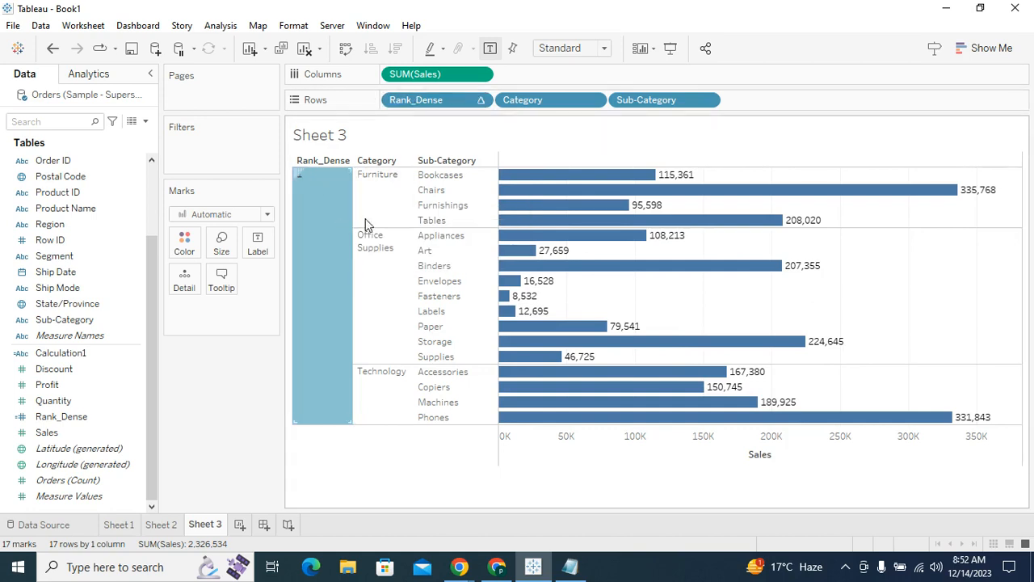
pyautogui.moveTo(319, 212)
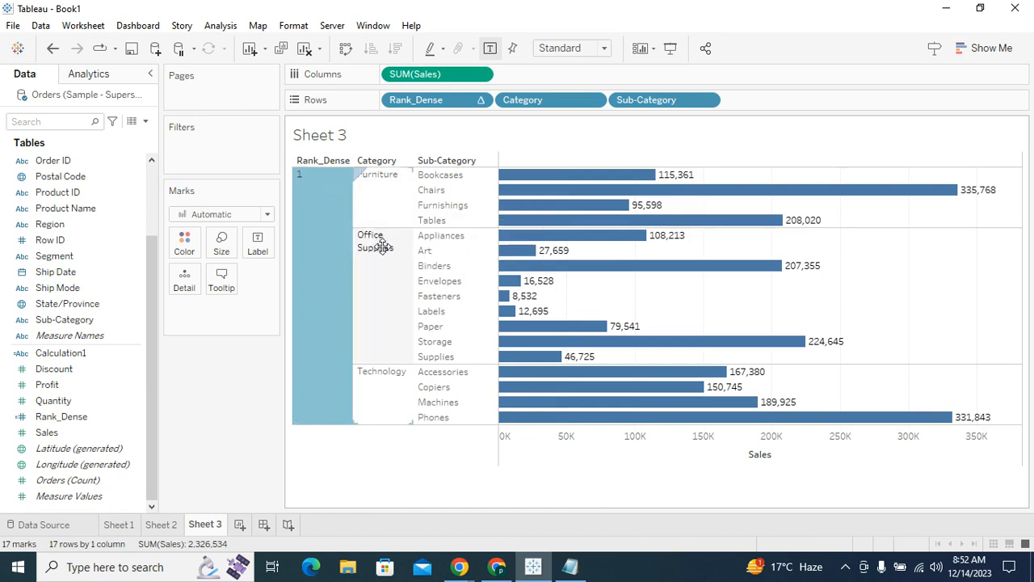
pyautogui.click(224, 415)
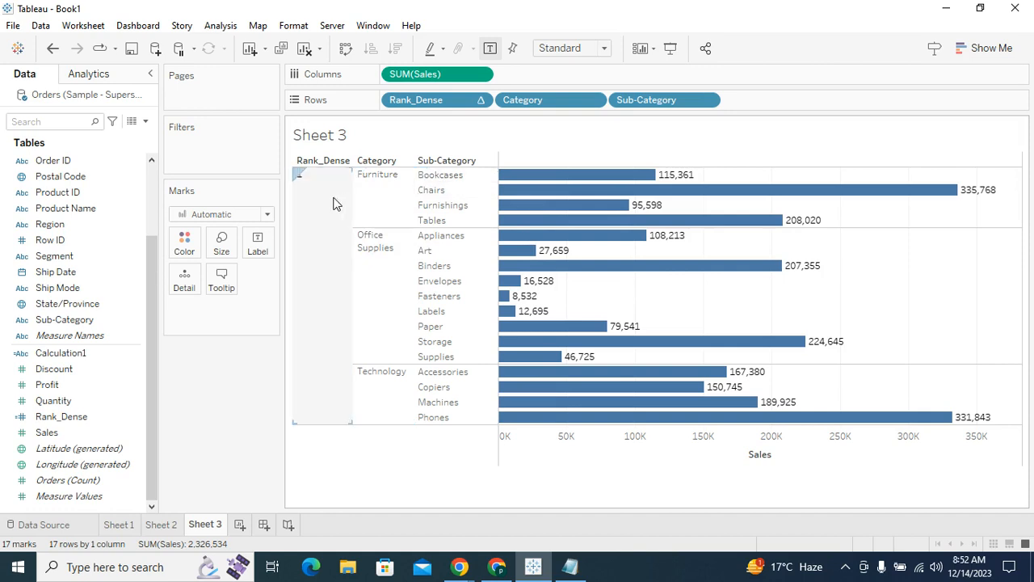
pyautogui.click(348, 277)
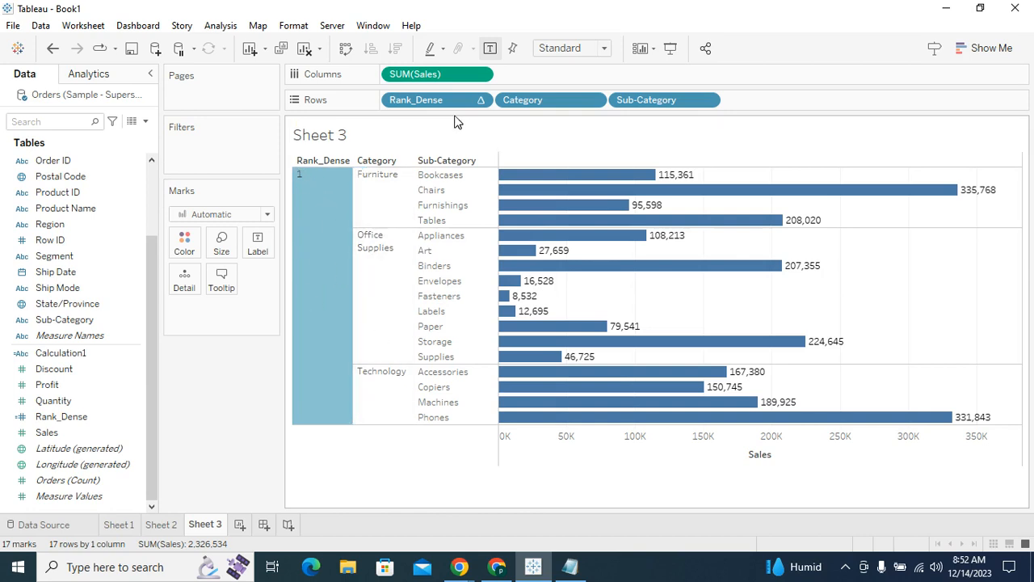
# Step: Compute Rank_Dense on the rows using Sub-Category
pyautogui.click(480, 100)
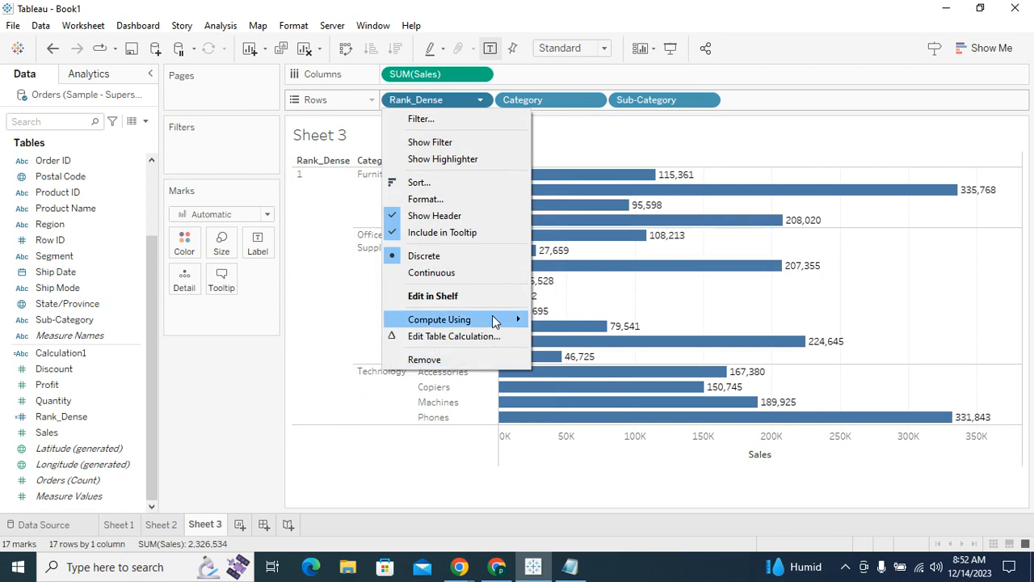
pyautogui.moveTo(495, 320)
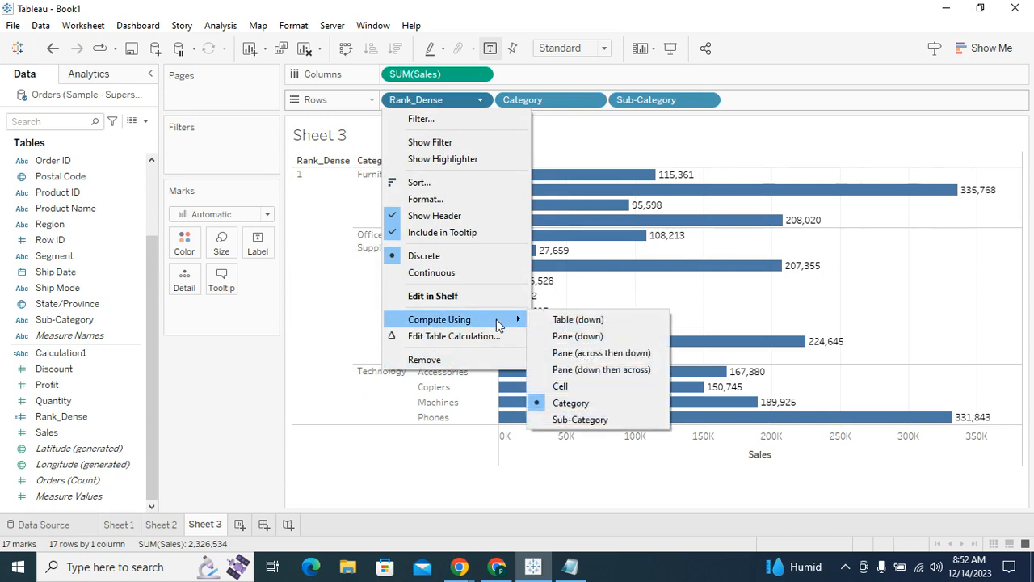
pyautogui.click(573, 420)
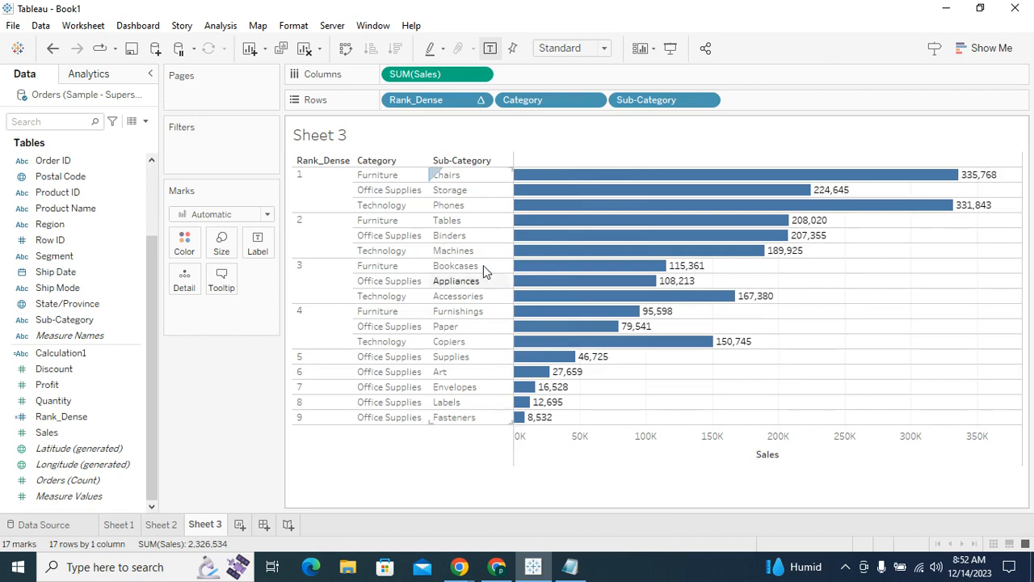
# Step: Highlight the marks ranked 1, 2 and 3 to examine the ranking by Sub-Category, and clear the selection
pyautogui.click(336, 193)
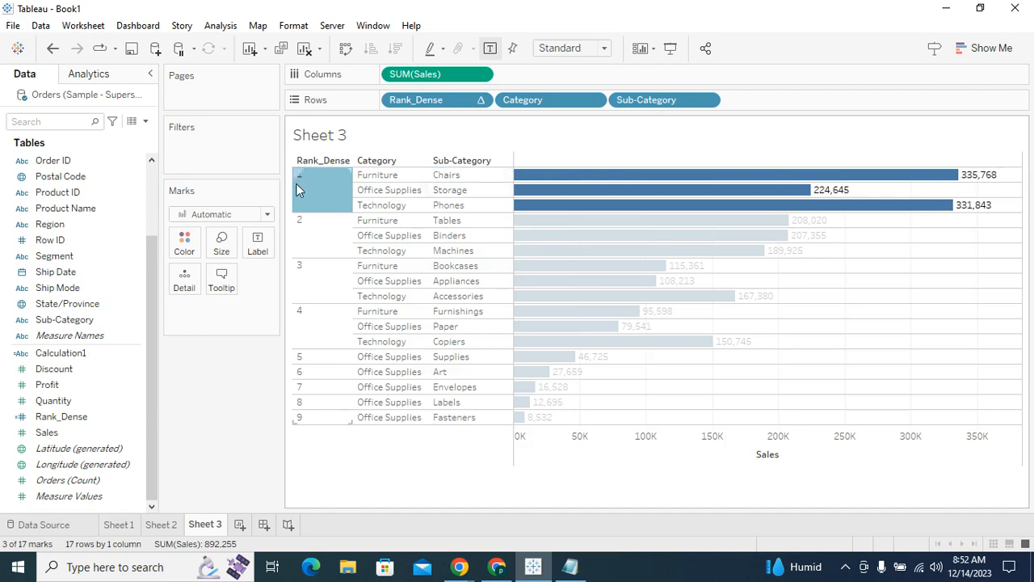
pyautogui.click(319, 246)
pyautogui.click(312, 296)
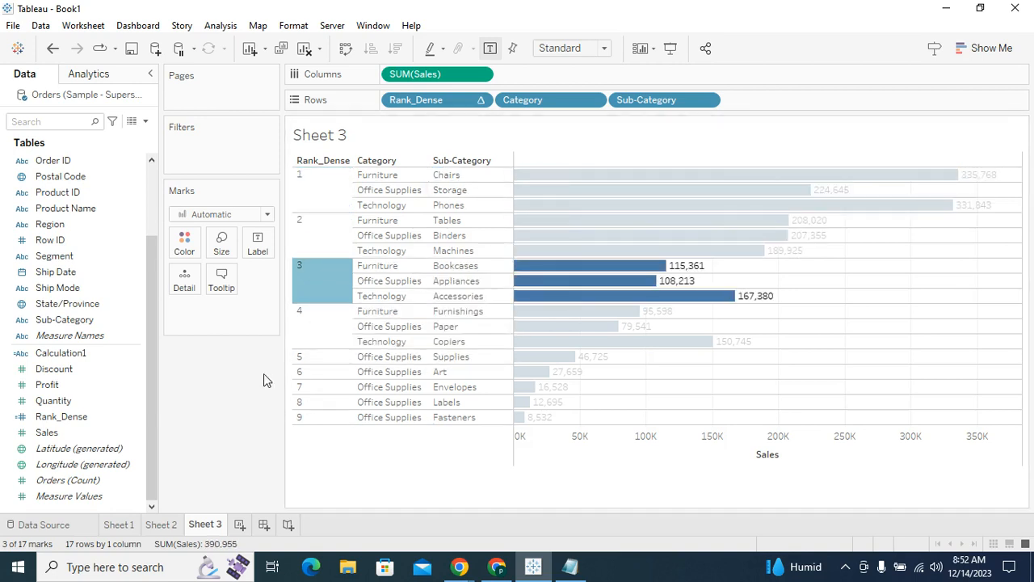
pyautogui.press('Escape')
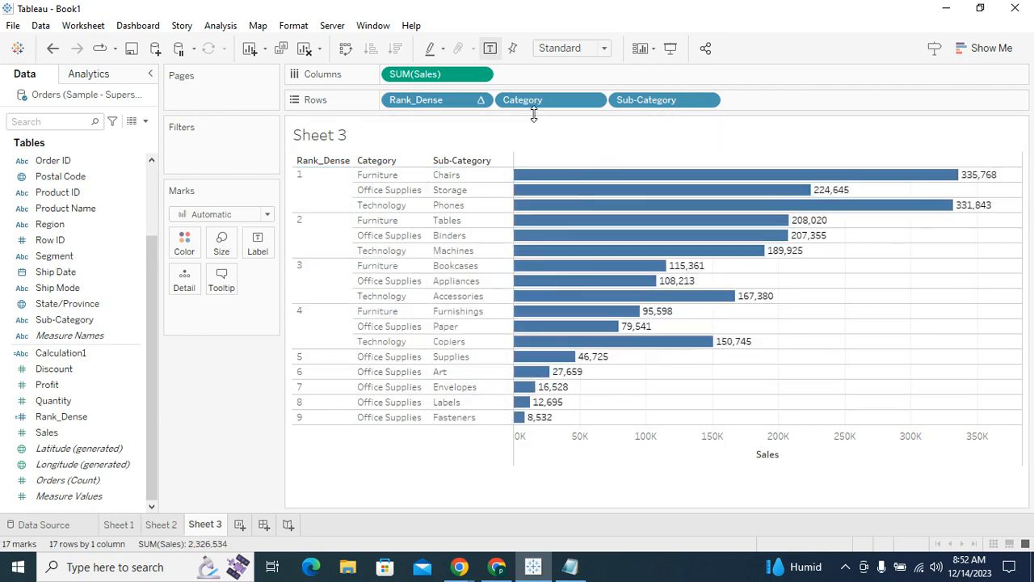
# Step: Open the Rank_Dense table calculation for editing and try Table (down), Pane (down), Pane (across then down) and Pane (down then across)
pyautogui.click(480, 98)
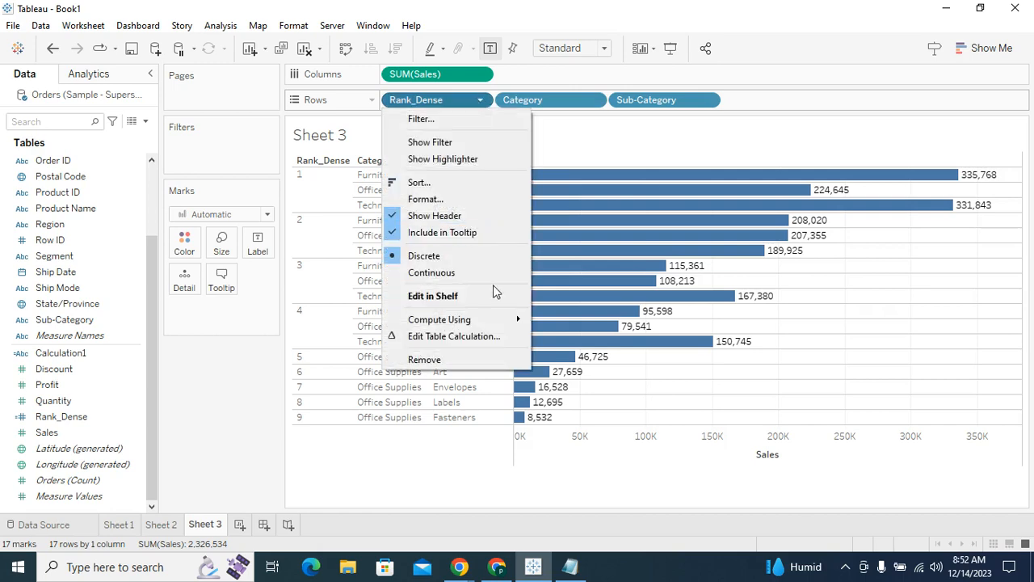
pyautogui.moveTo(496, 324)
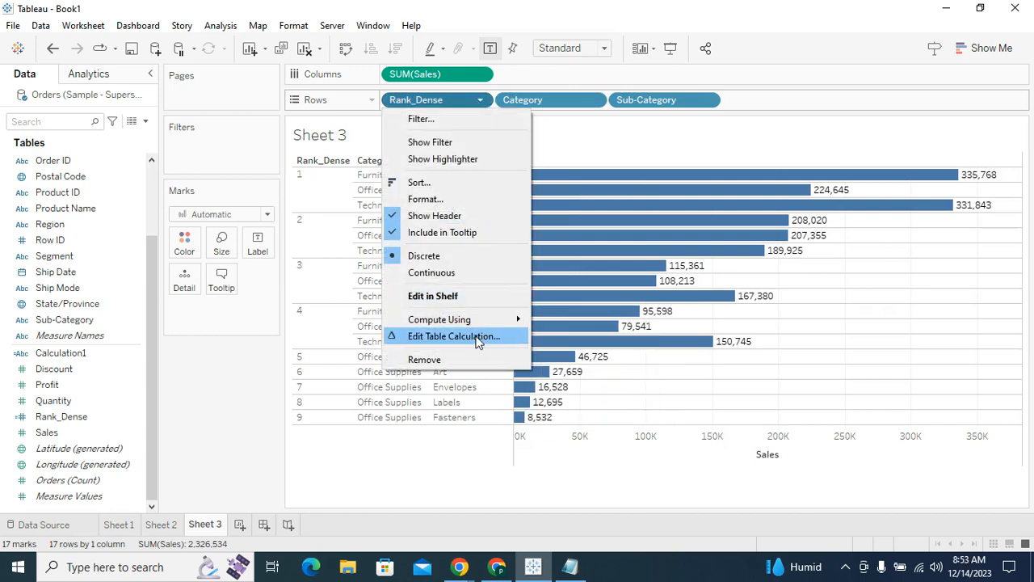
pyautogui.click(477, 338)
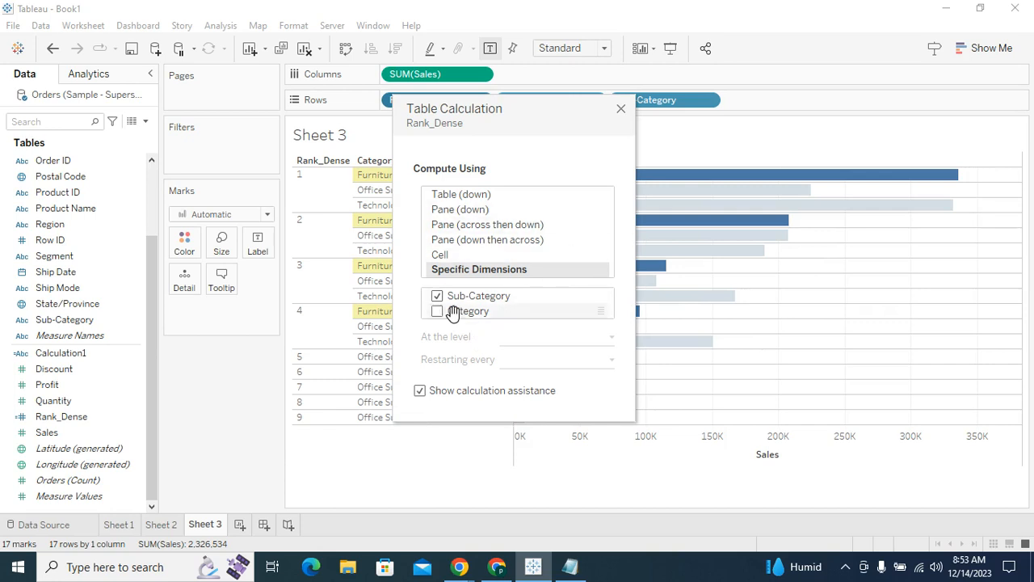
pyautogui.click(475, 196)
pyautogui.click(480, 210)
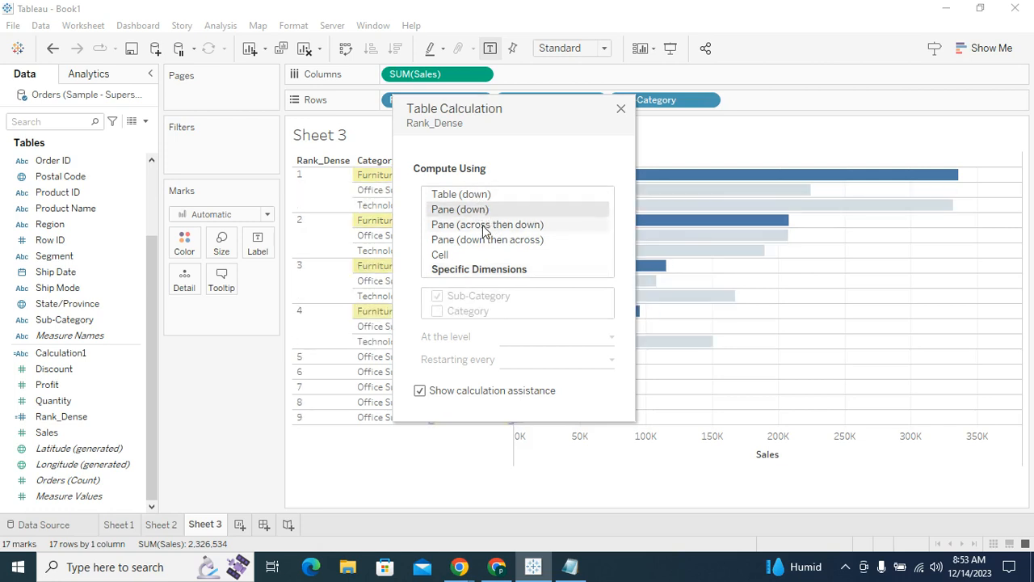
pyautogui.moveTo(526, 114); pyautogui.dragTo(734, 87)
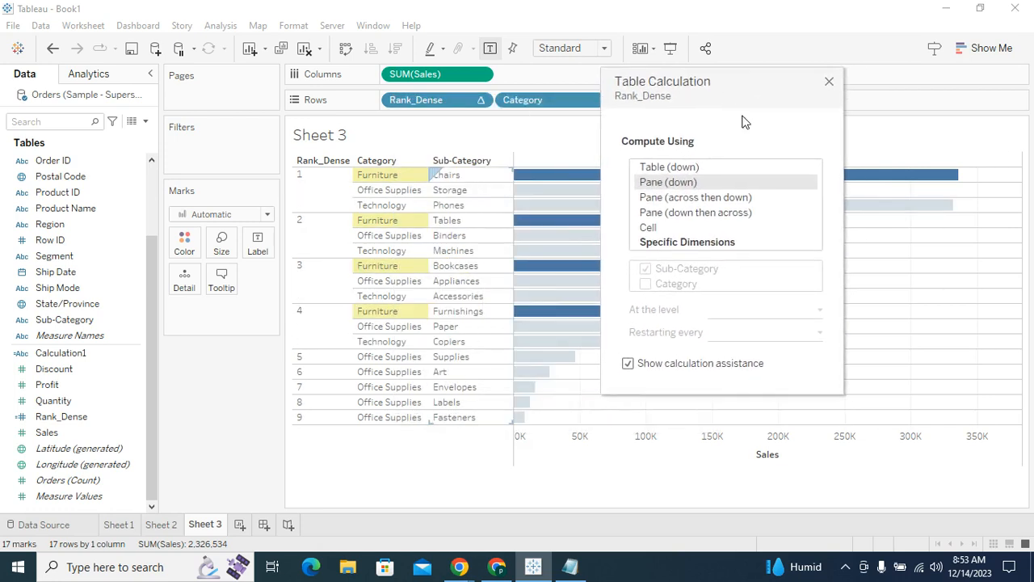
pyautogui.click(697, 199)
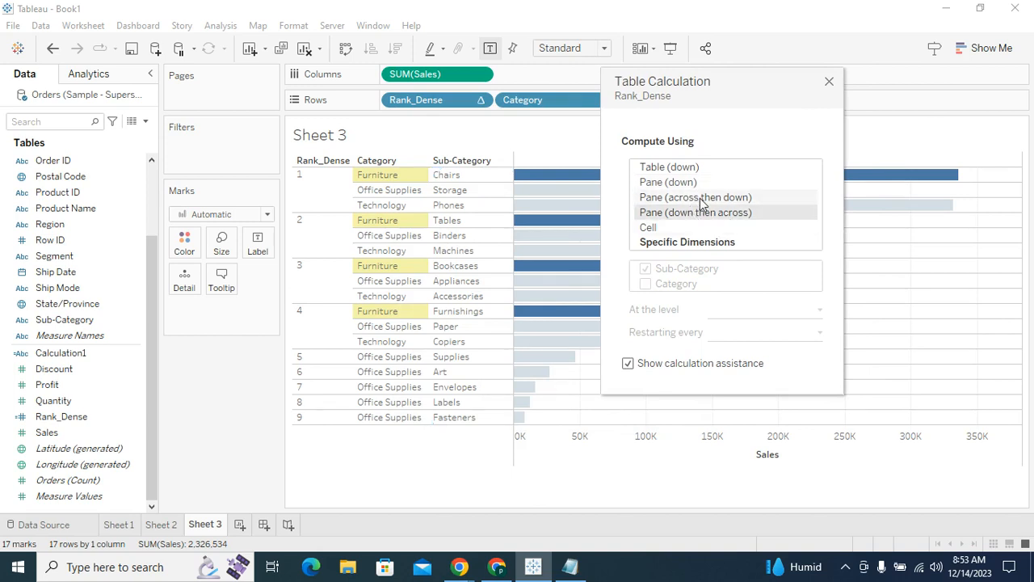
pyautogui.click(692, 214)
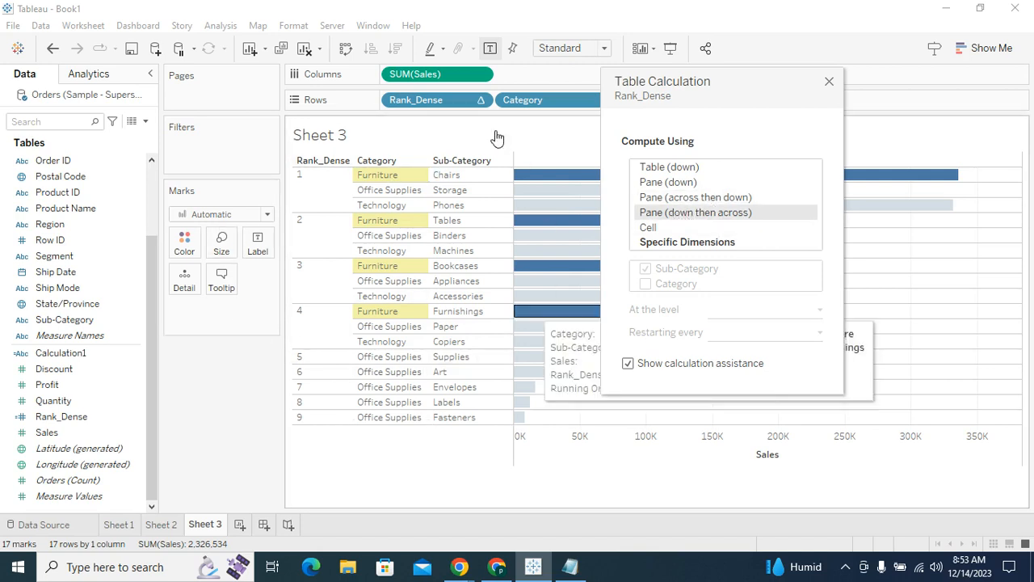
# Step: Switch Rank_Dense back to Table (down), and compare it with the three Pane options again
pyautogui.click(679, 169)
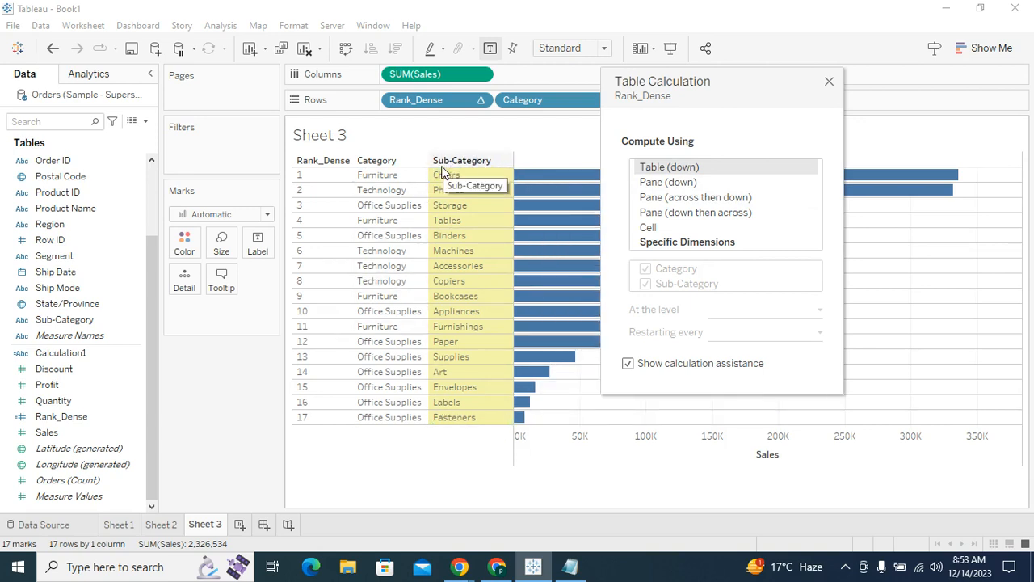
pyautogui.click(656, 183)
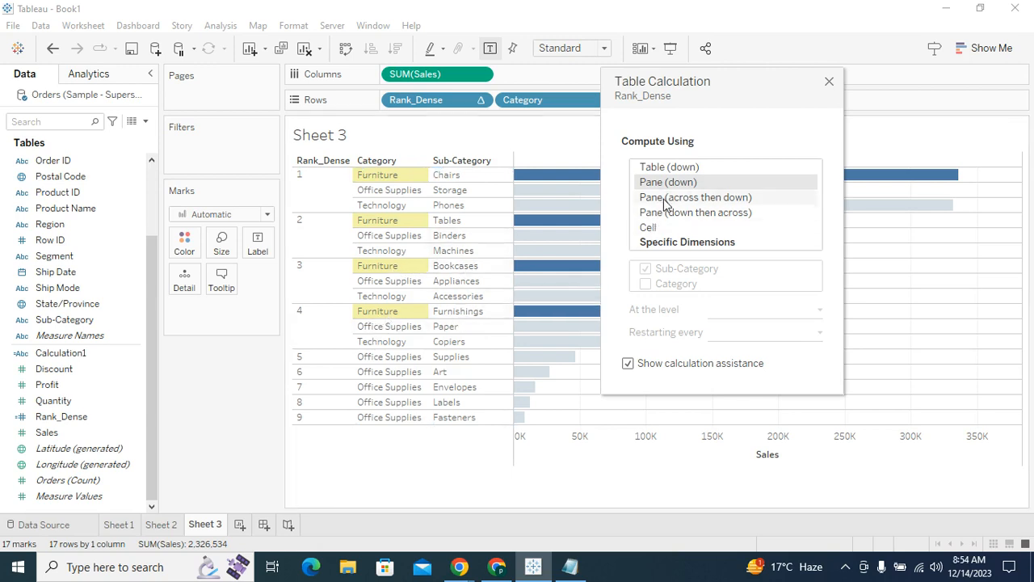
pyautogui.click(726, 198)
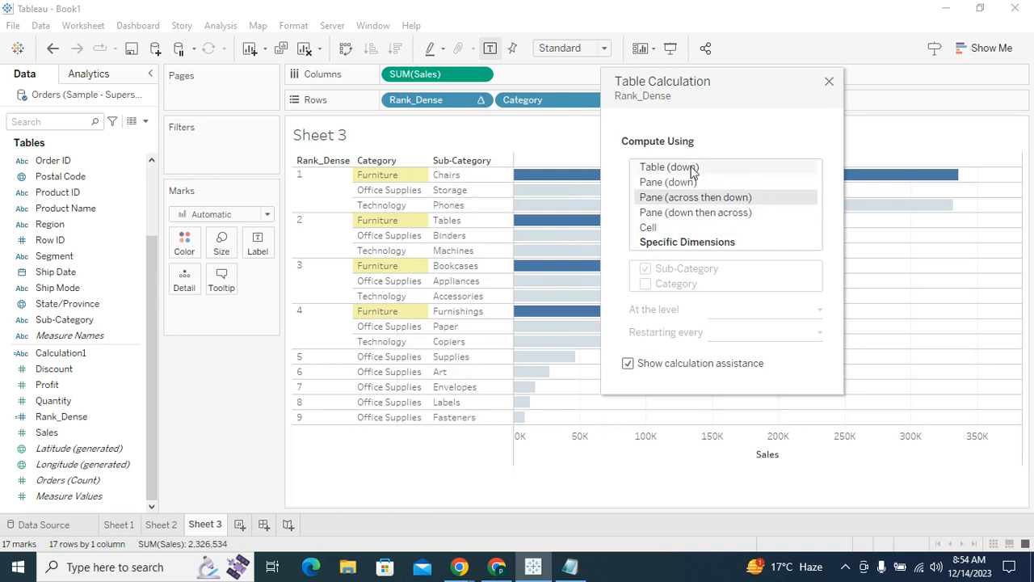
pyautogui.click(727, 213)
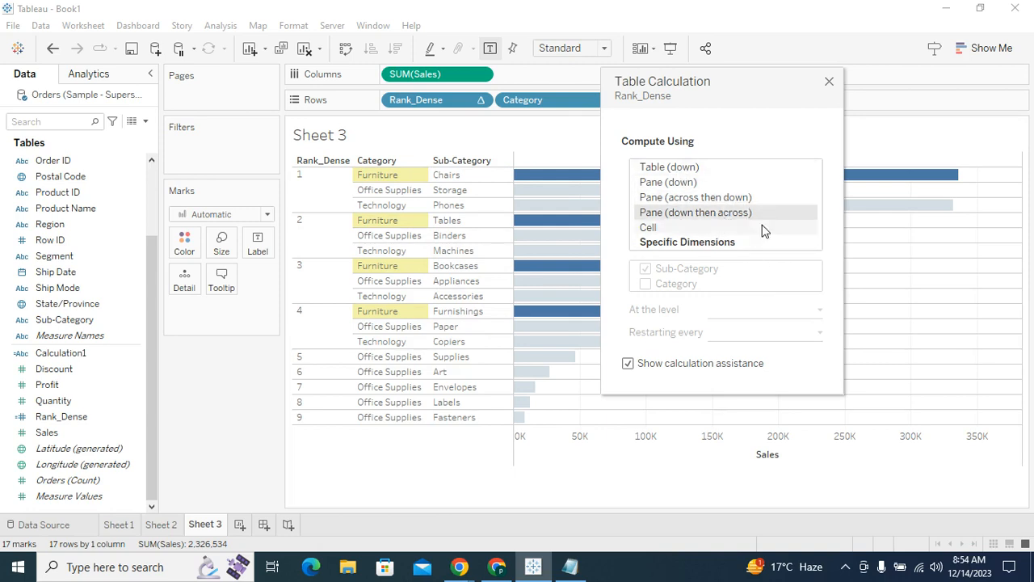
# Step: Compute Rank_Dense by Cell and select the Bookcases, Chairs and Furnishings headers to examine their ranking
pyautogui.click(667, 227)
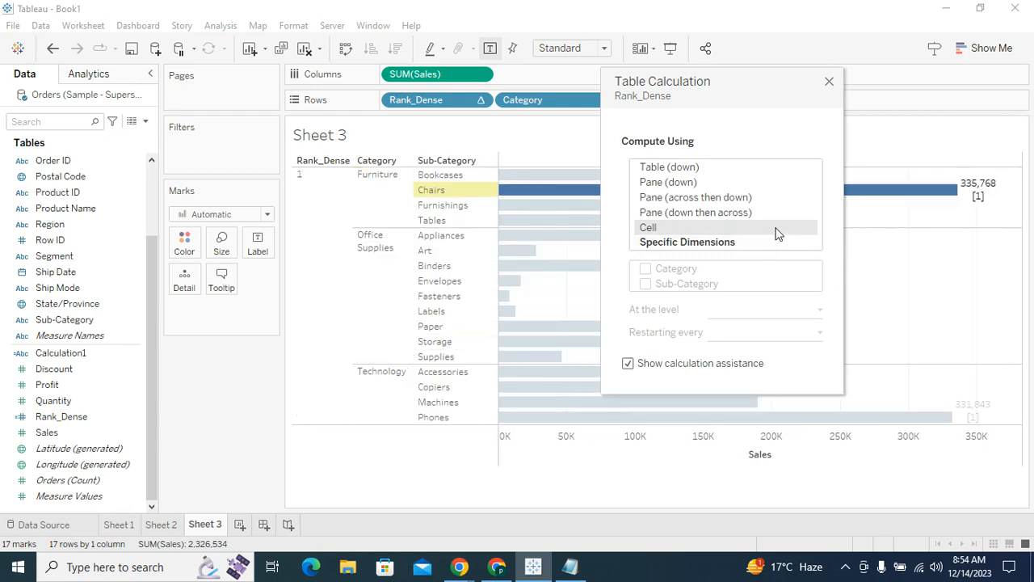
pyautogui.moveTo(829, 86); pyautogui.dragTo(778, 82)
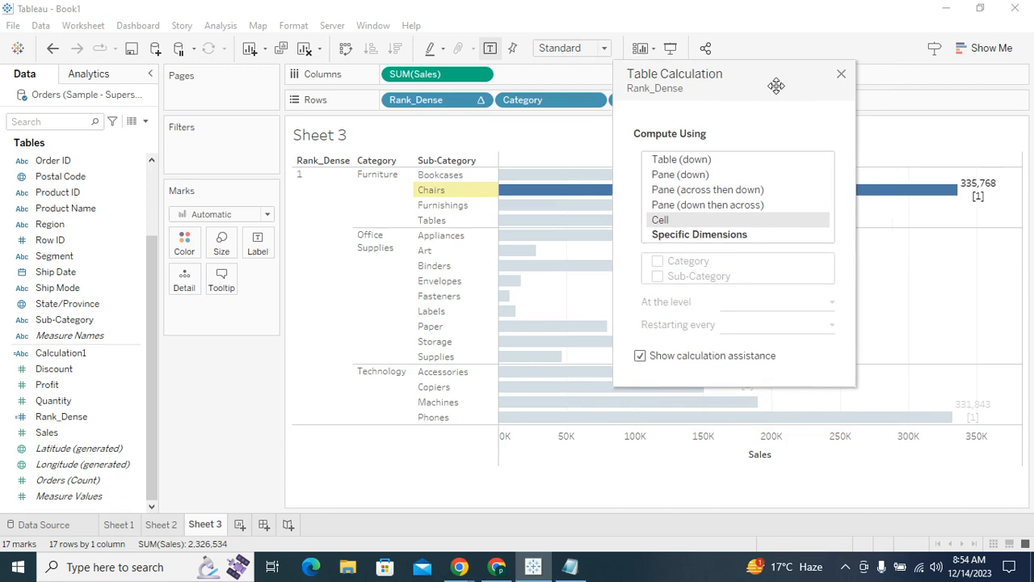
pyautogui.click(444, 176)
pyautogui.click(441, 192)
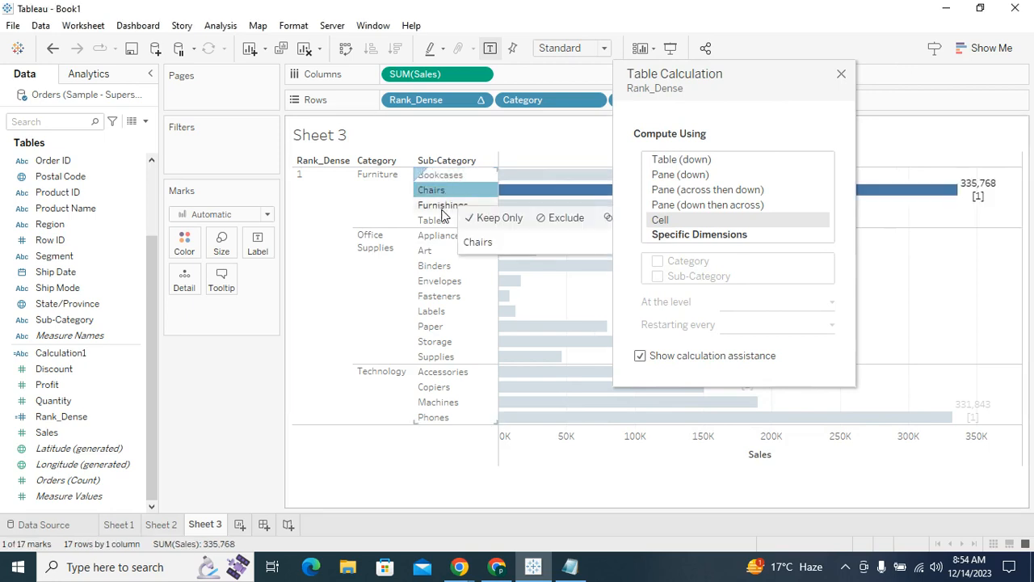
pyautogui.click(443, 206)
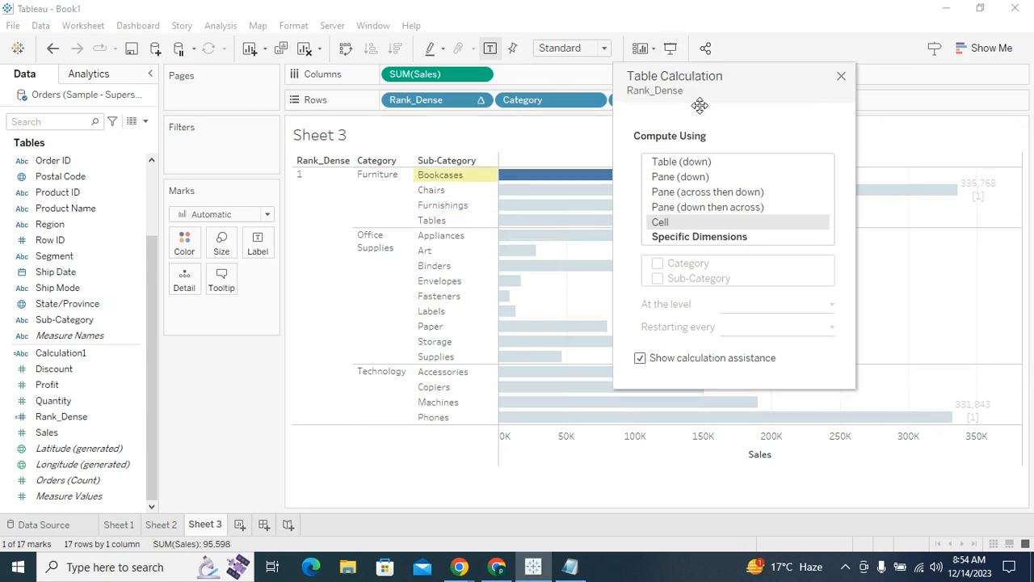
# Step: Move the calculation dialog clear of the chart and examine the Furniture sub-categories and the rank 1 header under Cell computation
pyautogui.moveTo(684, 78); pyautogui.dragTo(687, 273)
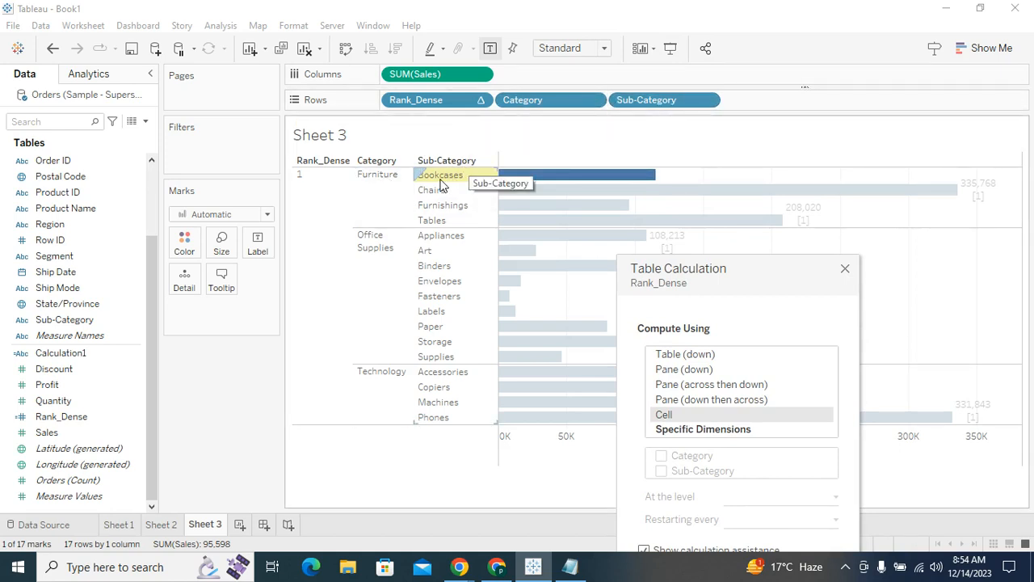
pyautogui.moveTo(724, 267); pyautogui.dragTo(460, 213)
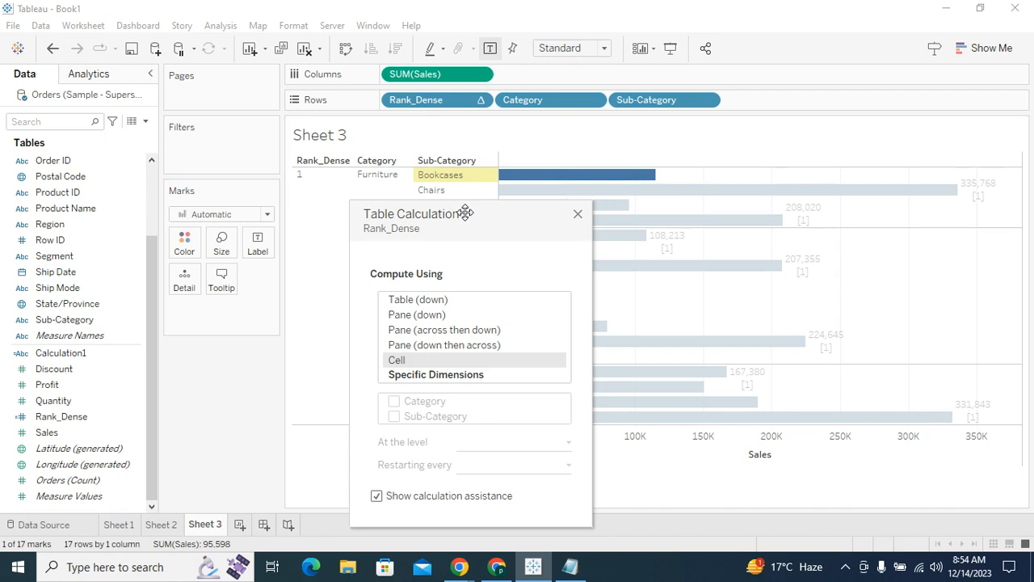
pyautogui.moveTo(465, 211); pyautogui.dragTo(466, 210)
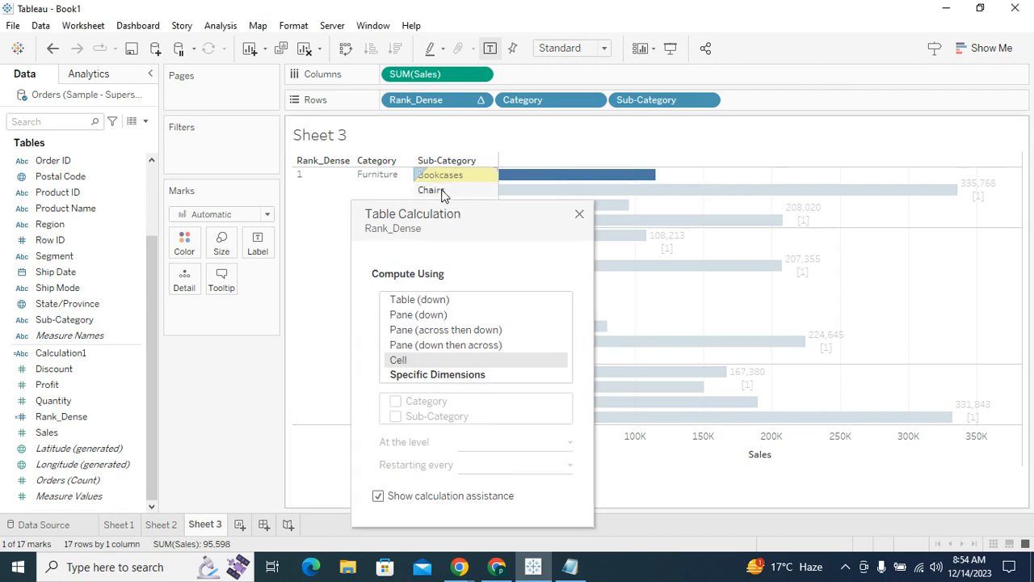
pyautogui.click(441, 191)
pyautogui.moveTo(451, 210); pyautogui.dragTo(753, 188)
pyautogui.click(457, 209)
pyautogui.click(455, 220)
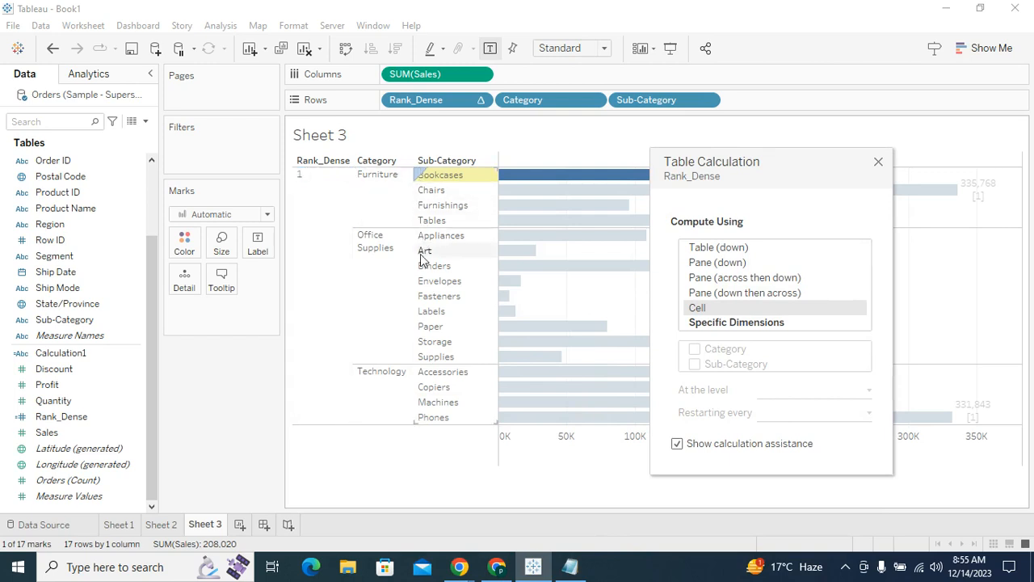
pyautogui.click(327, 177)
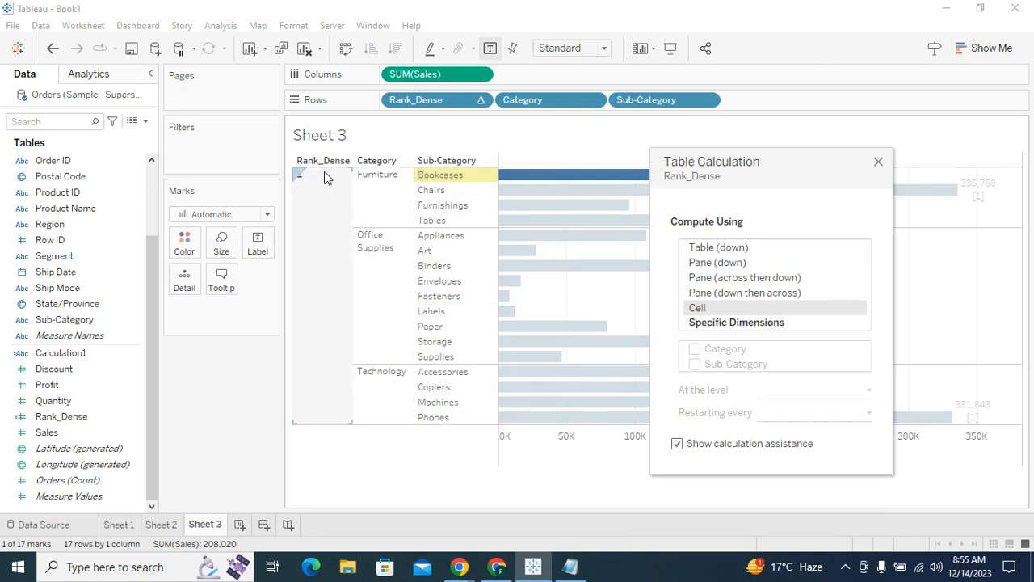
pyautogui.click(437, 176)
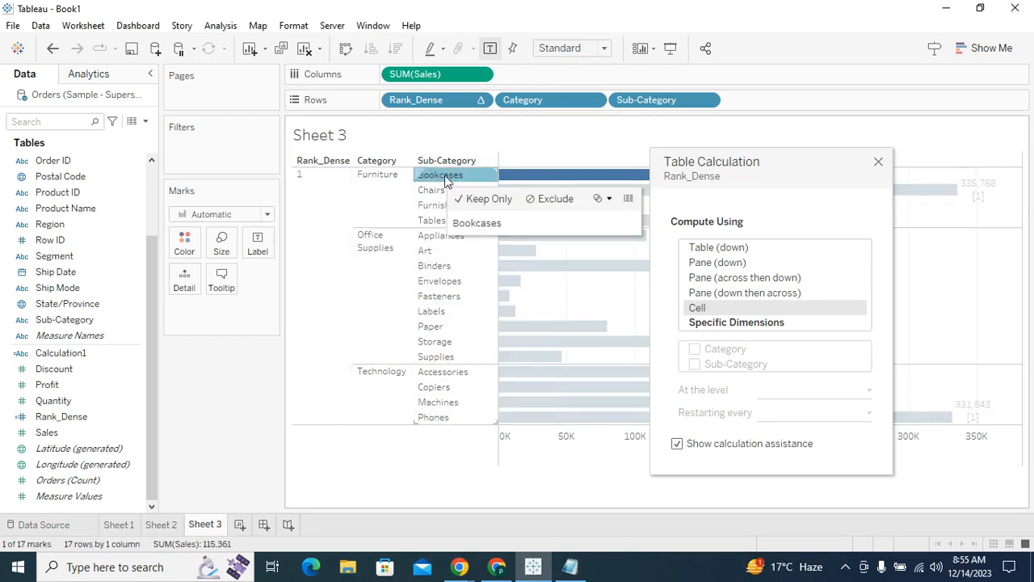
# Step: Examine the Bookcases bar beside the calculation settings, and close the Rank_Dense table calculation dialog
pyautogui.moveTo(714, 179); pyautogui.dragTo(358, 215)
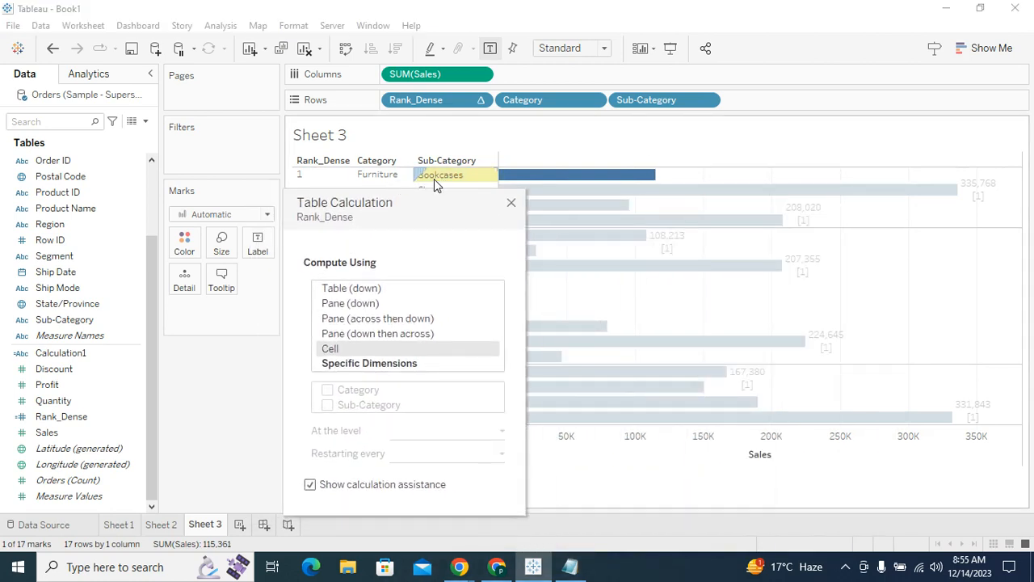
pyautogui.moveTo(442, 200); pyautogui.dragTo(455, 196)
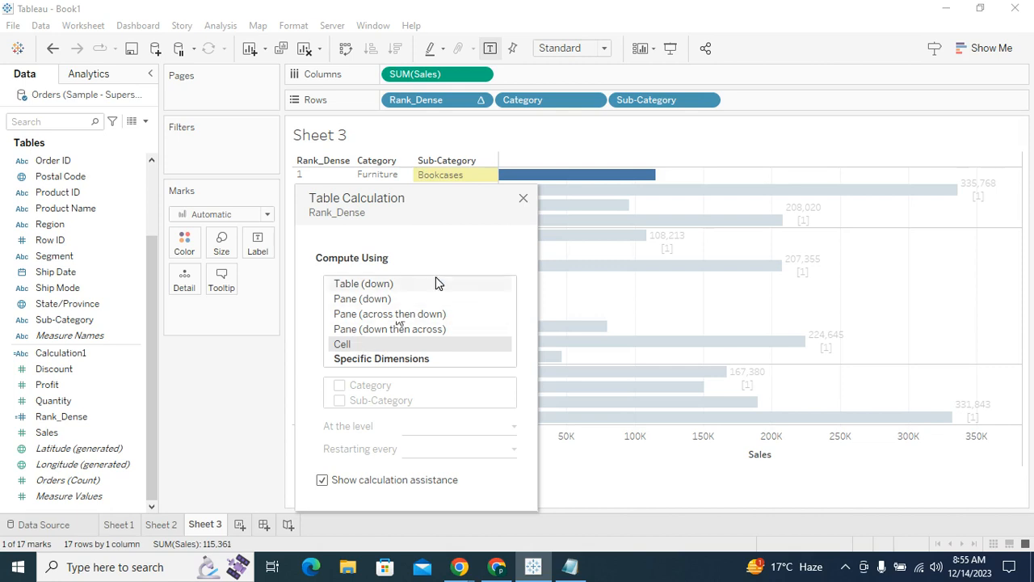
pyautogui.moveTo(452, 204); pyautogui.dragTo(465, 201)
pyautogui.click(535, 198)
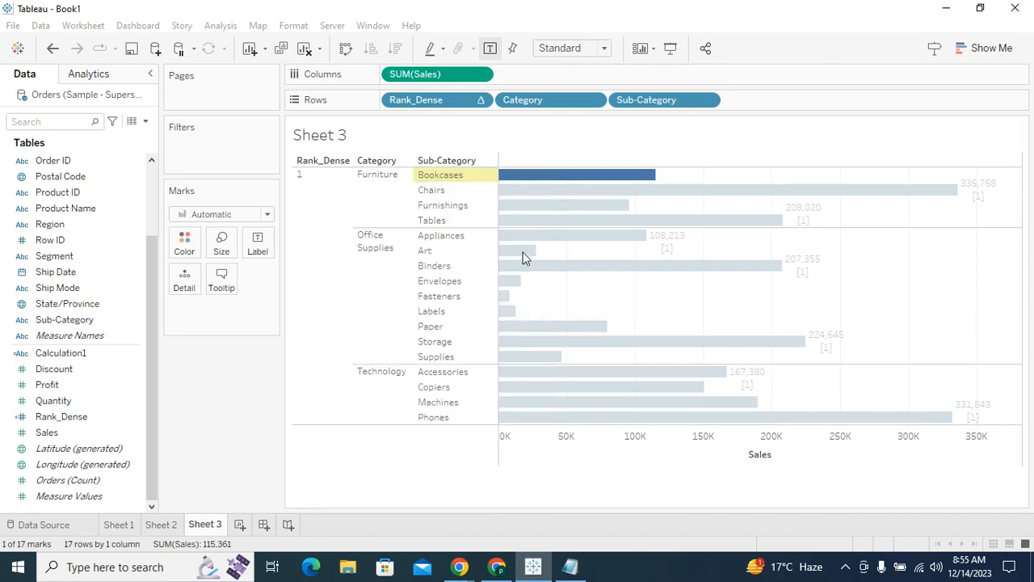
# Step: Compute Rank_Dense on the rows using Table (down)
pyautogui.click(481, 100)
pyautogui.moveTo(478, 323)
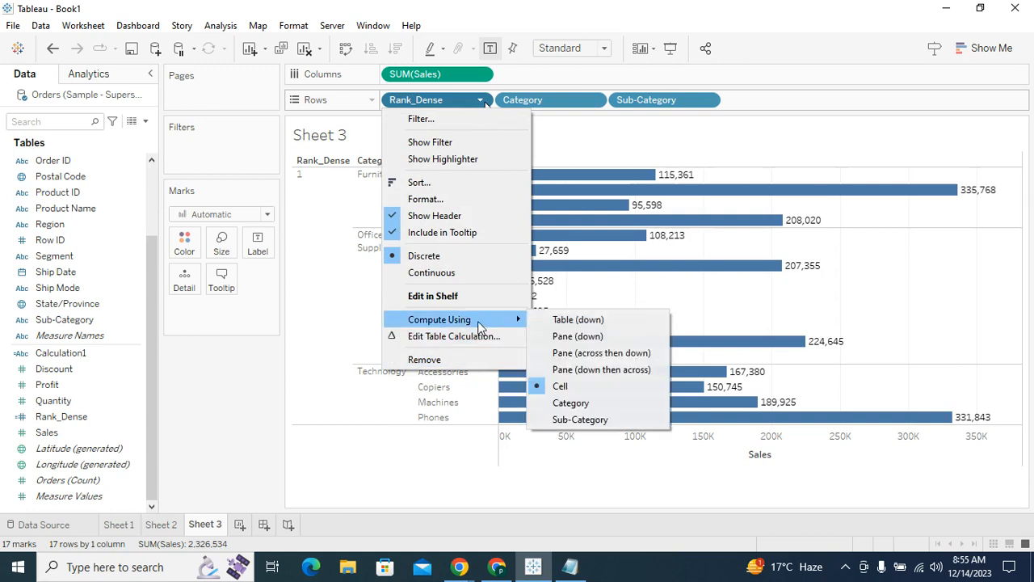
pyautogui.click(553, 320)
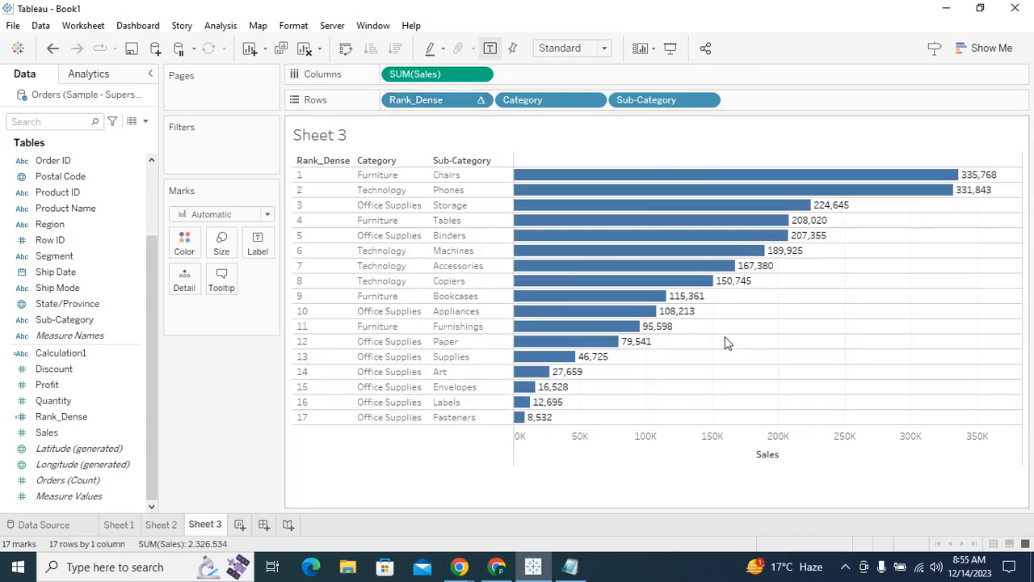
# Step: Create a new worksheet and place Region on its rows
pyautogui.click(239, 525)
pyautogui.click(133, 194)
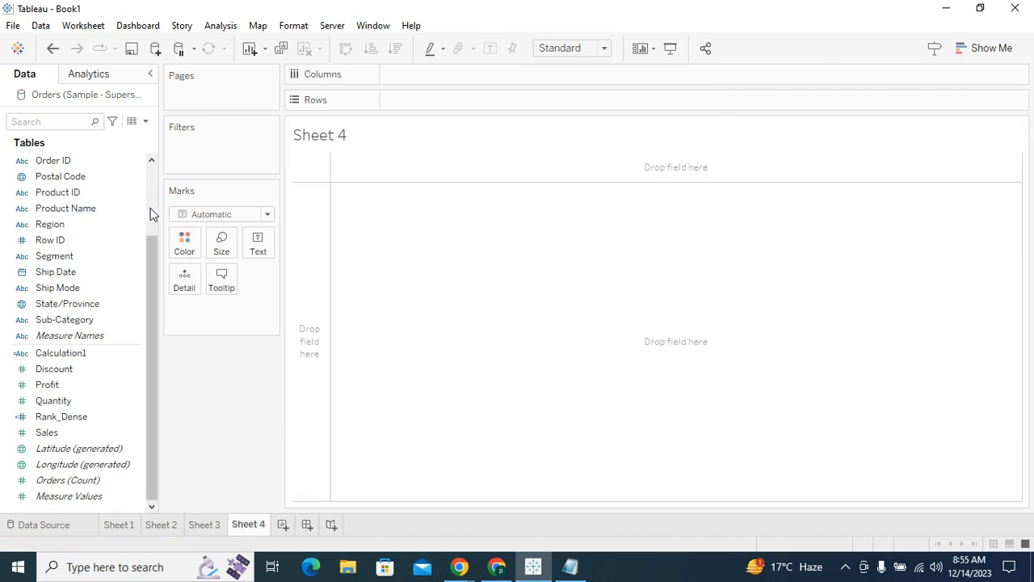
pyautogui.scroll(3, 150, 212)
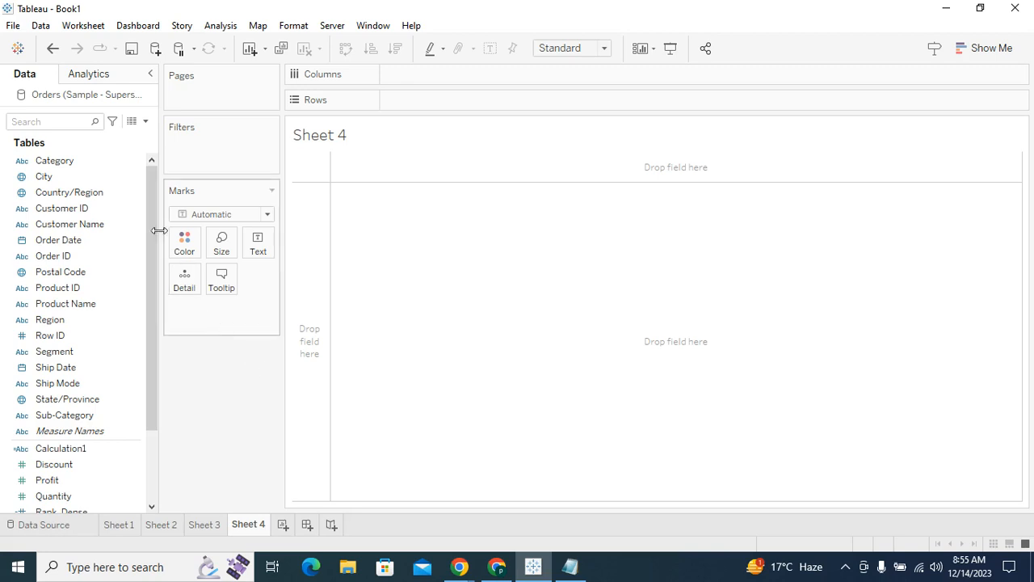
pyautogui.click(134, 162)
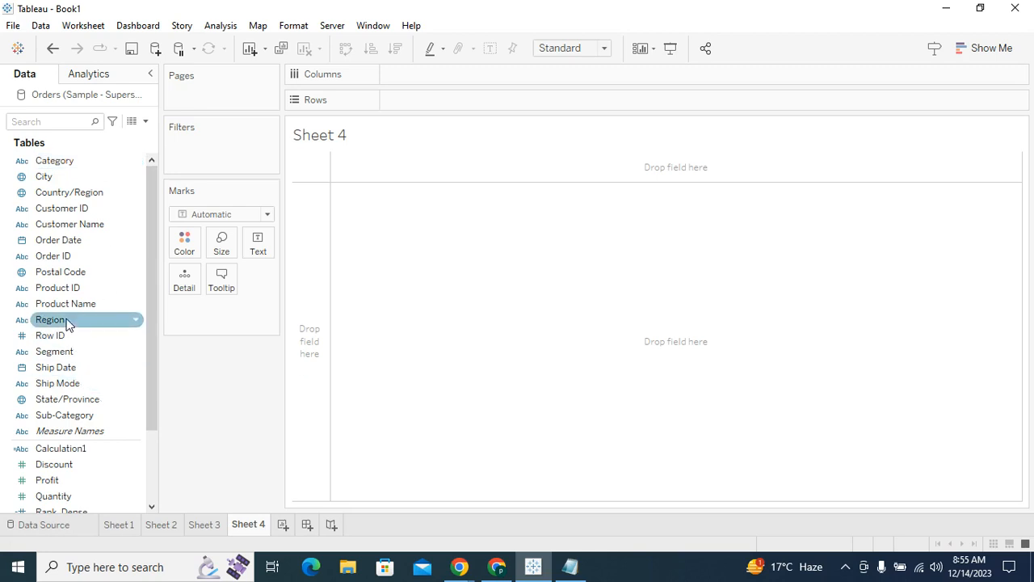
pyautogui.moveTo(65, 322); pyautogui.dragTo(435, 100)
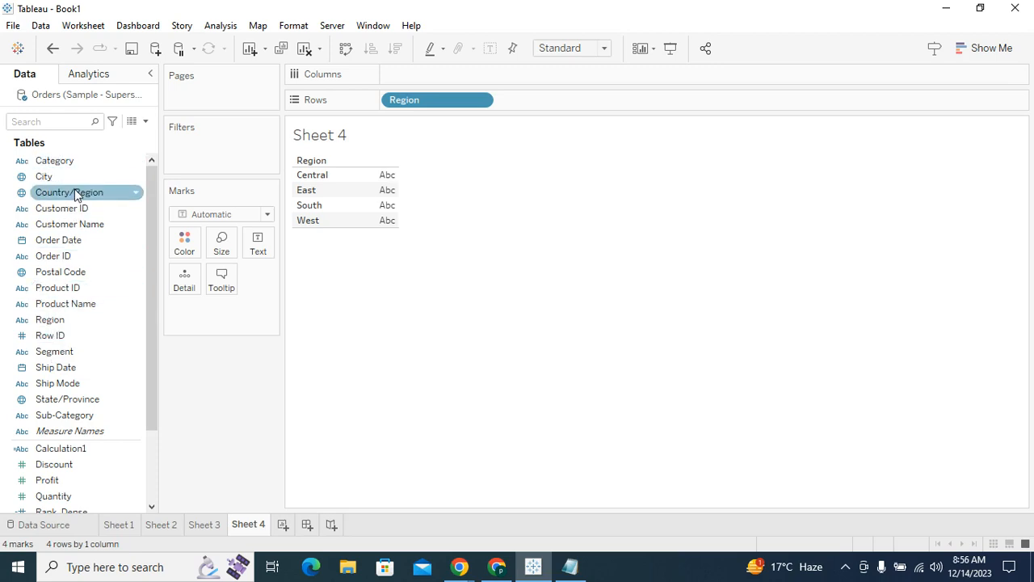
# Step: Place Category on the columns, followed by Order Date by year
pyautogui.click(64, 162)
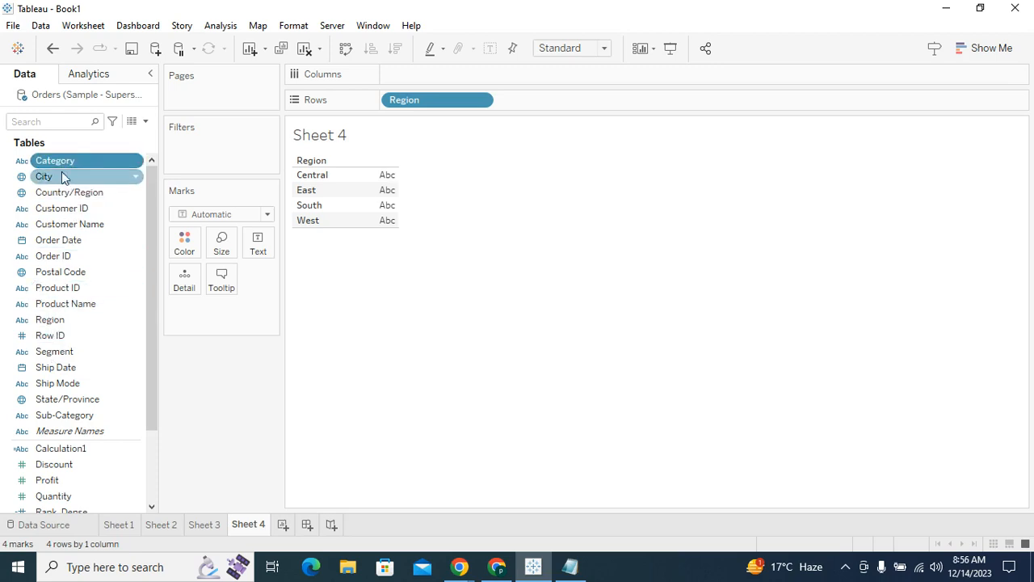
pyautogui.moveTo(63, 161); pyautogui.dragTo(612, 70)
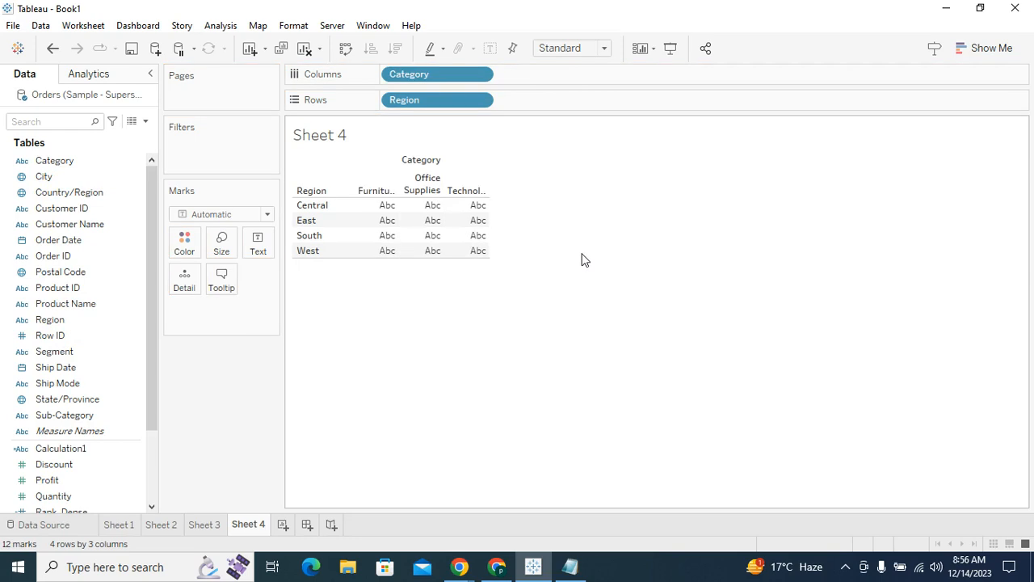
pyautogui.click(80, 245)
pyautogui.moveTo(80, 247); pyautogui.dragTo(556, 76)
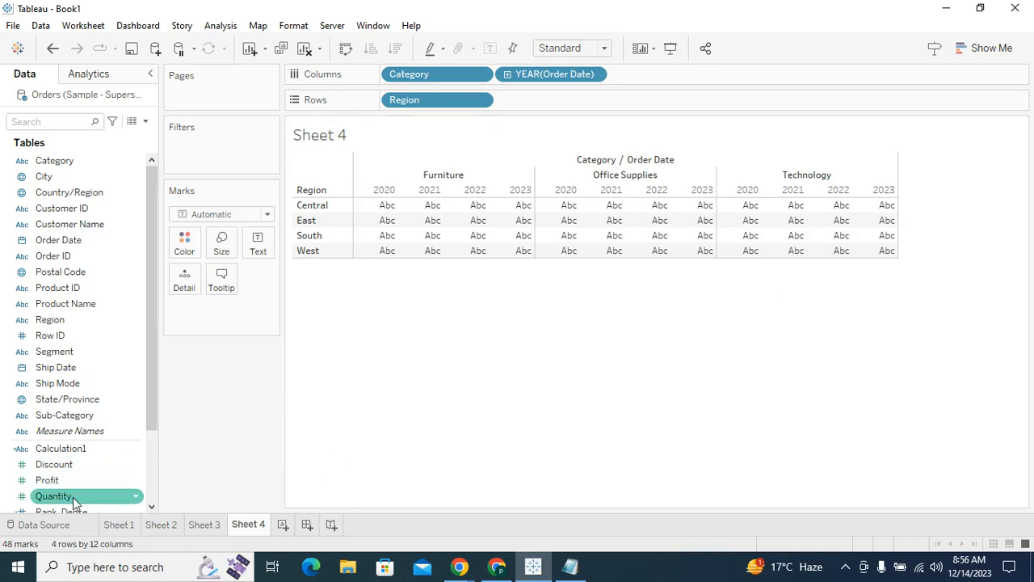
# Step: Show the sum of Sales as text in each cell of the Region table
pyautogui.scroll(-1, 77, 489)
pyautogui.click(86, 467)
pyautogui.click(80, 450)
pyautogui.moveTo(49, 480); pyautogui.dragTo(256, 242)
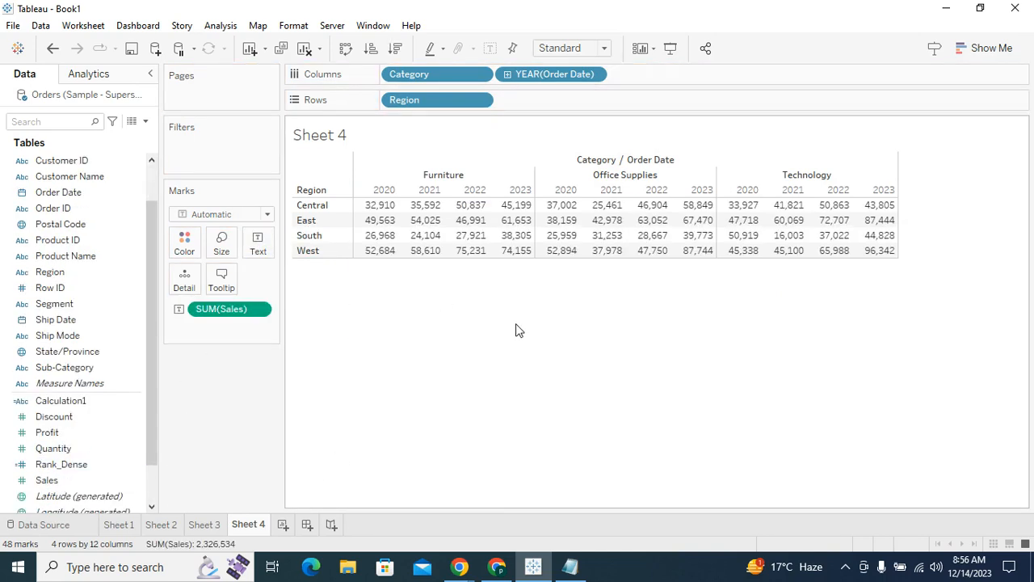
pyautogui.click(262, 309)
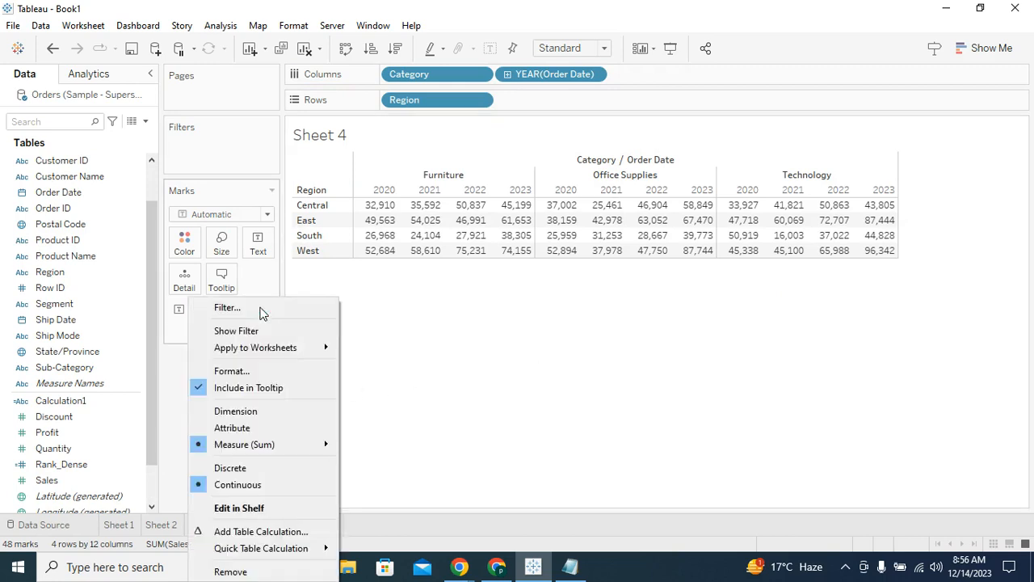
pyautogui.click(377, 510)
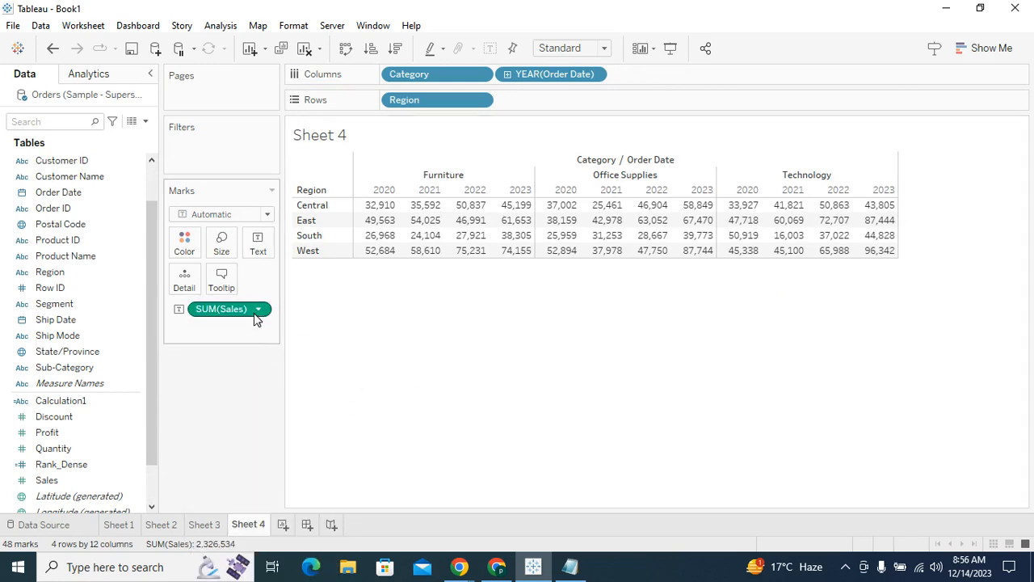
pyautogui.click(152, 196)
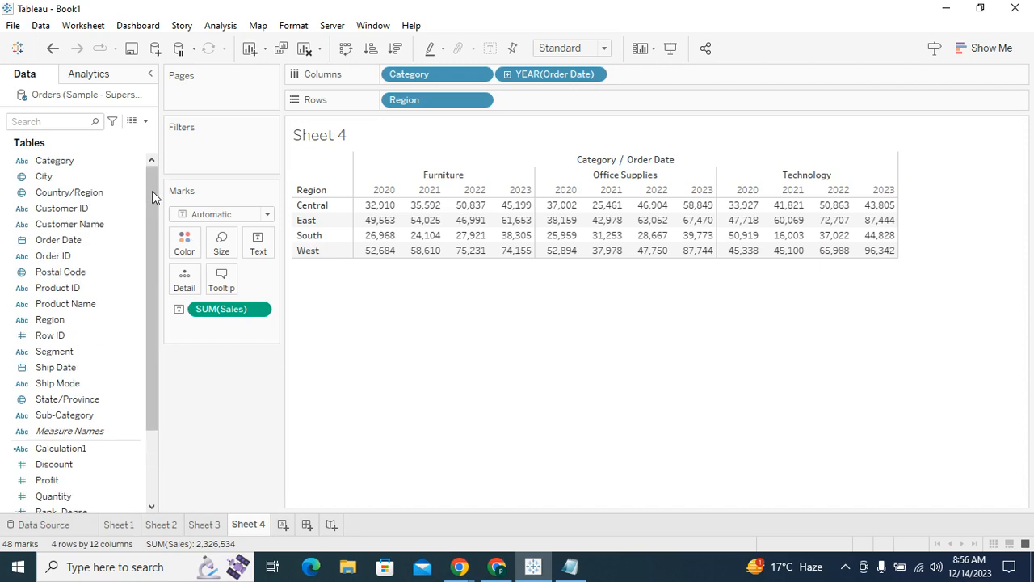
pyautogui.click(144, 184)
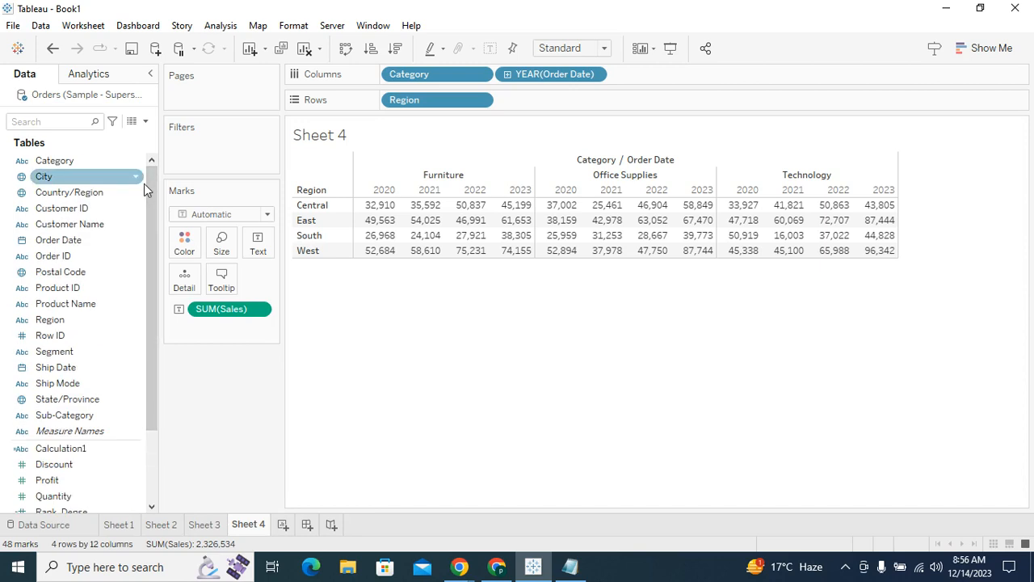
# Step: Apply the Running Total quick table calculation to the sum of Sales in the Region table
pyautogui.rightClick(263, 311)
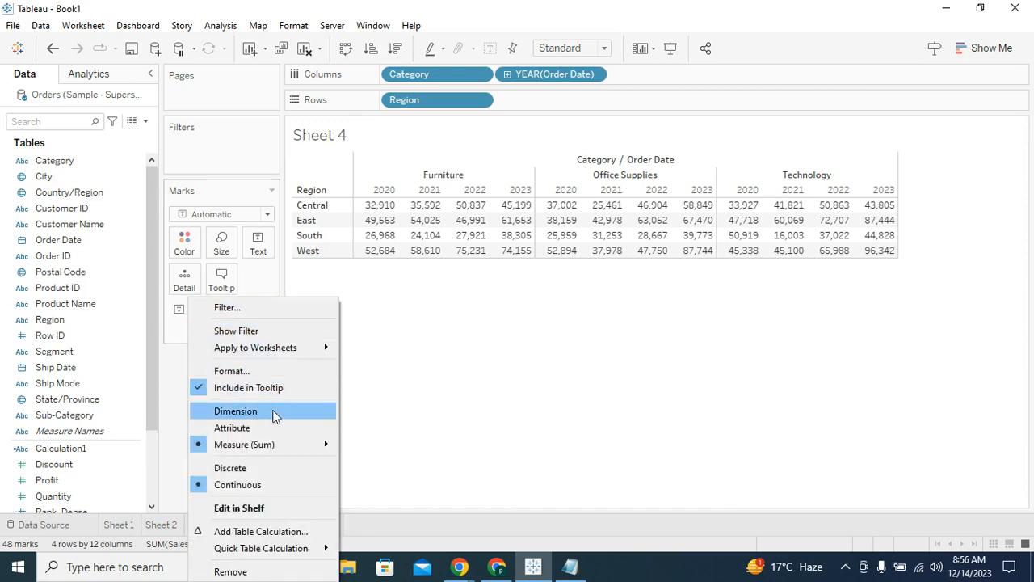
pyautogui.moveTo(271, 554)
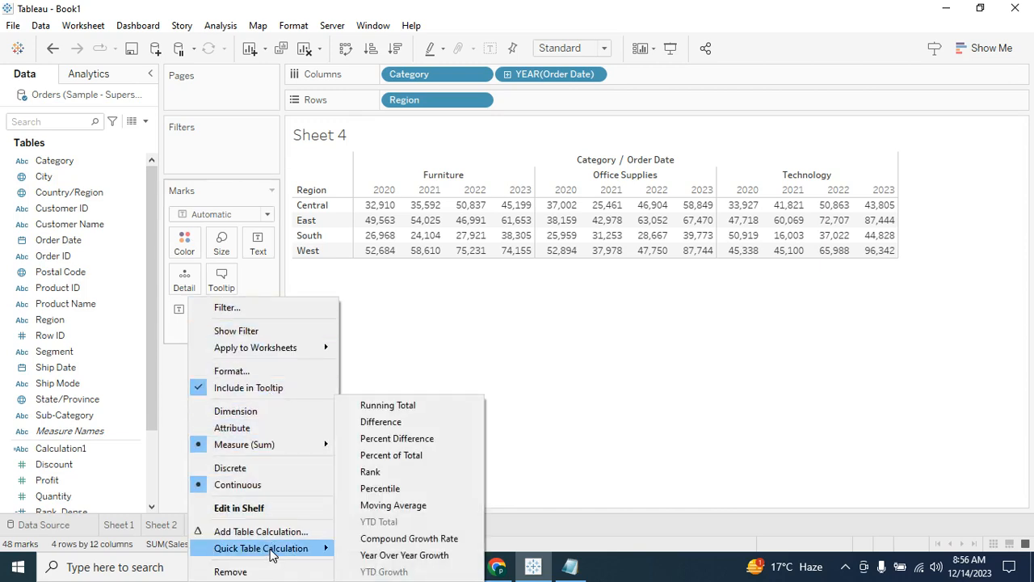
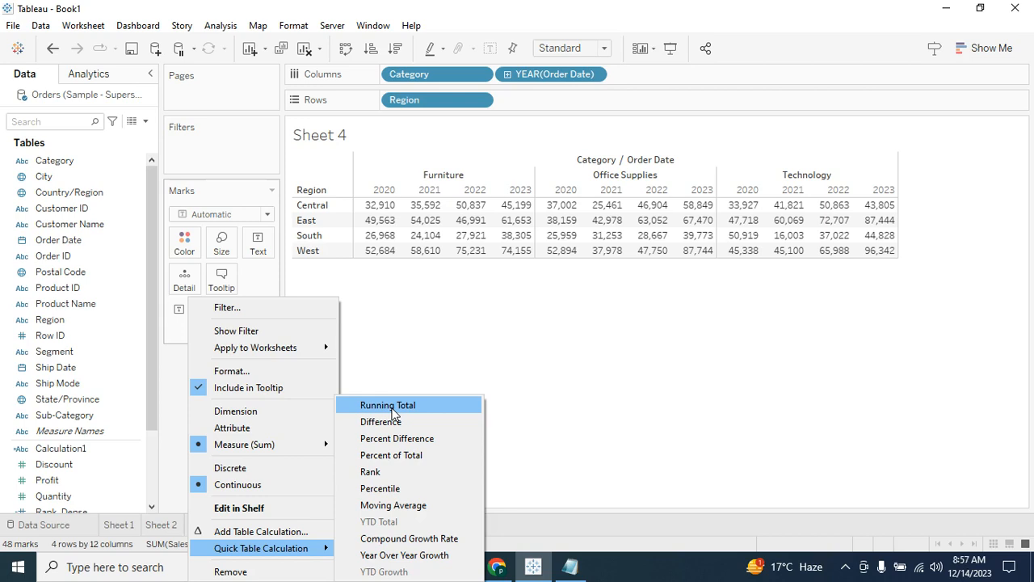
pyautogui.click(391, 412)
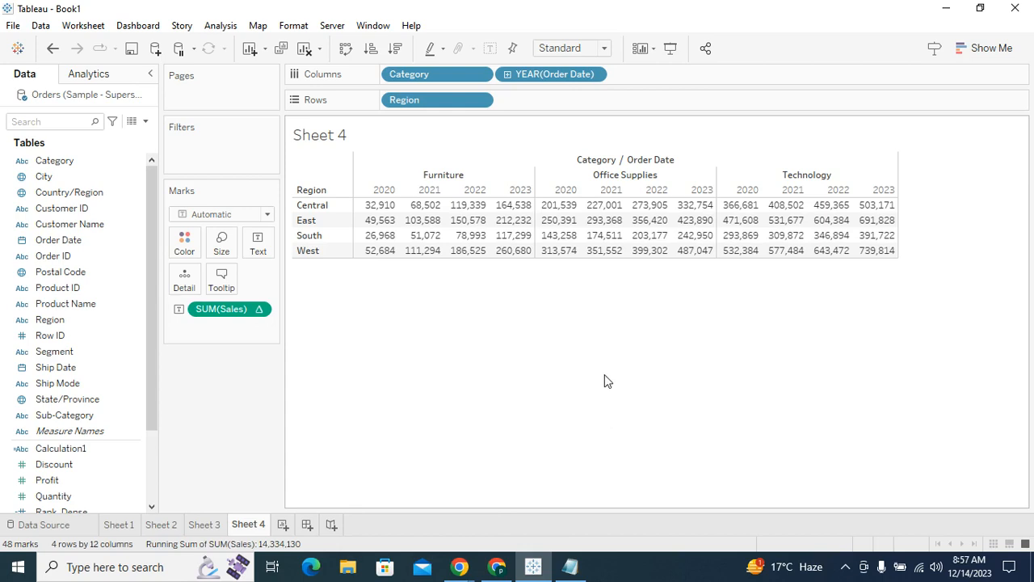
pyautogui.moveTo(387, 212)
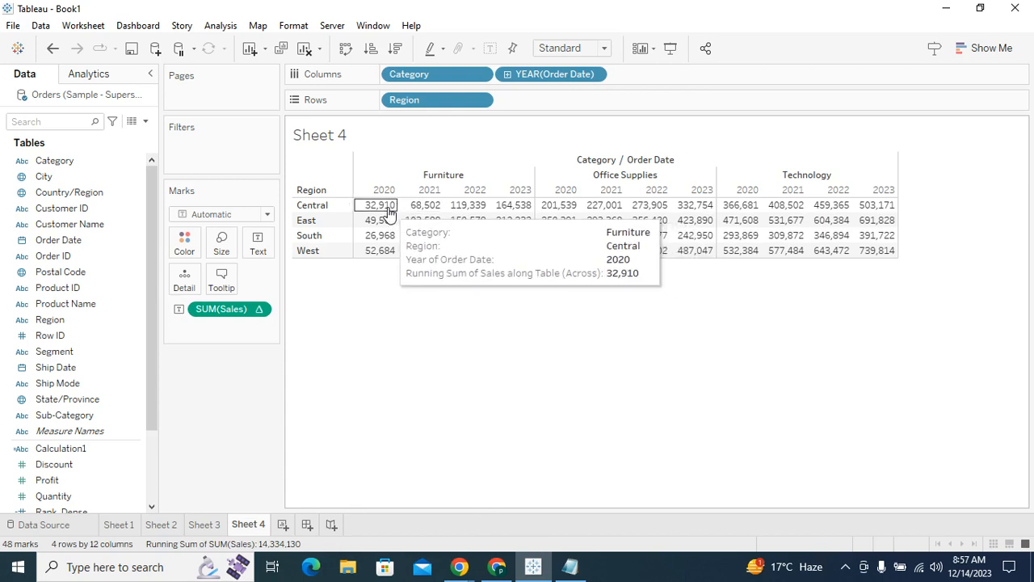
# Step: Switch to Notepad and add the heading "Running Total:" below the SQL query, separated by an empty line
pyautogui.click(570, 566)
pyautogui.click(208, 142)
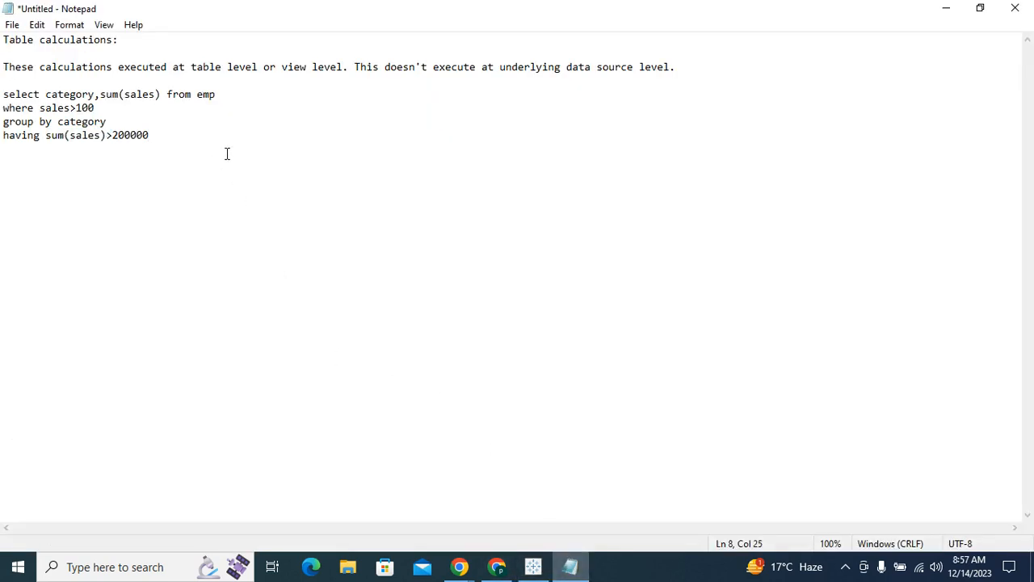
pyautogui.press('Return')
pyautogui.press('Return')
pyautogui.write('Rnning Total:')
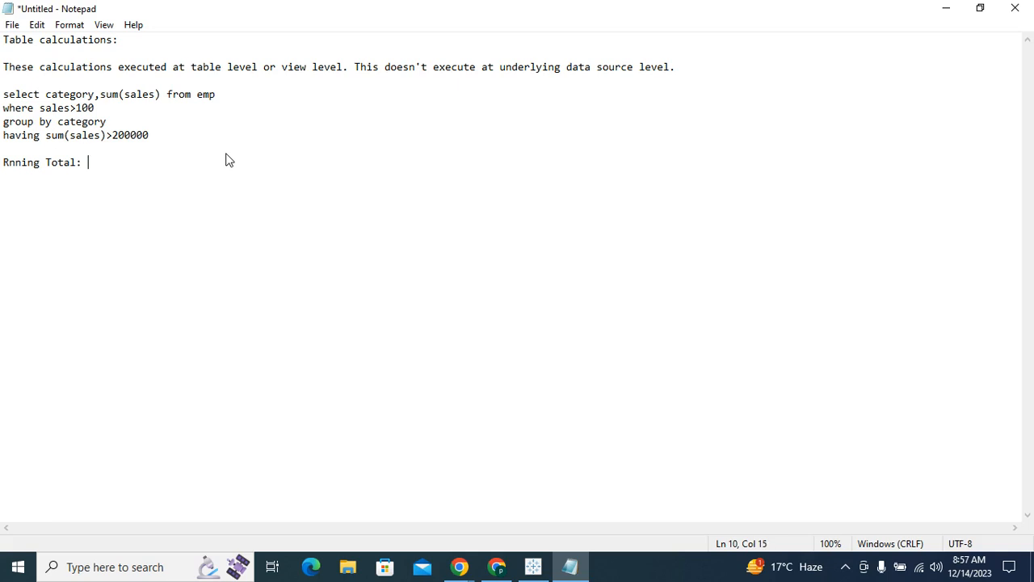
pyautogui.press('Left')
pyautogui.press('Left')
pyautogui.press('Left')
pyautogui.press('Left')
pyautogui.press('Left')
pyautogui.press('Left')
pyautogui.press('Left')
pyautogui.press('Left')
pyautogui.press('Left')
pyautogui.press('Left')
pyautogui.press('Left')
pyautogui.press('Left')
pyautogui.press('Left')
pyautogui.press('Left')
pyautogui.press('Left')
pyautogui.press('Left')
pyautogui.press('Down')
pyautogui.press('Down')
pyautogui.write('u')
# Step: Complete the Running Total note with "it is cumulative sales of the reords..always current record returns summing all previous record values"
pyautogui.press('Right')
pyautogui.press('Right')
pyautogui.press('Right')
pyautogui.press('Right')
pyautogui.press('Right')
pyautogui.press('Right')
pyautogui.press('Right')
pyautogui.write('it is ')
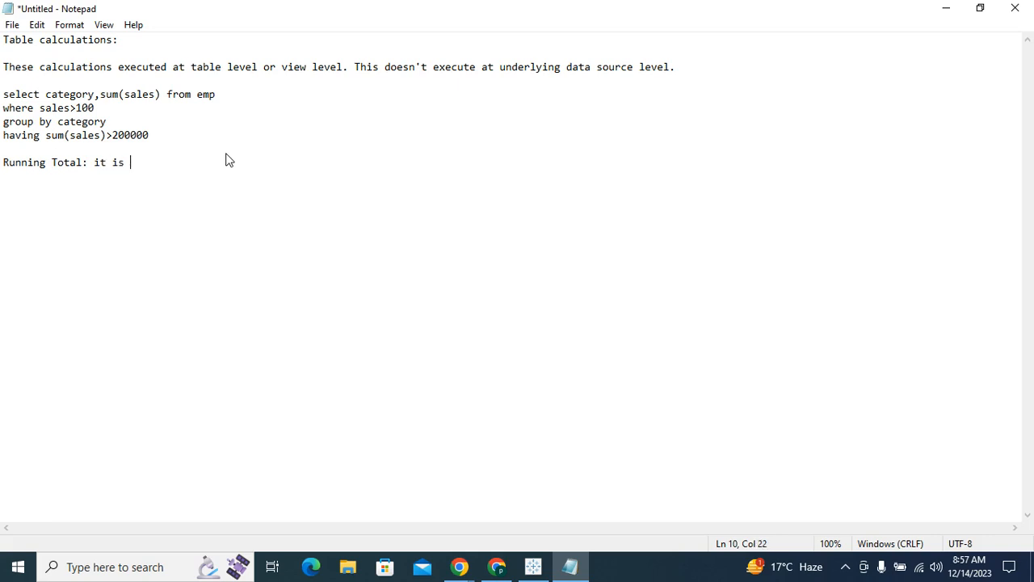
pyautogui.write('cumulative sales of the reords..always current record returns summing all')
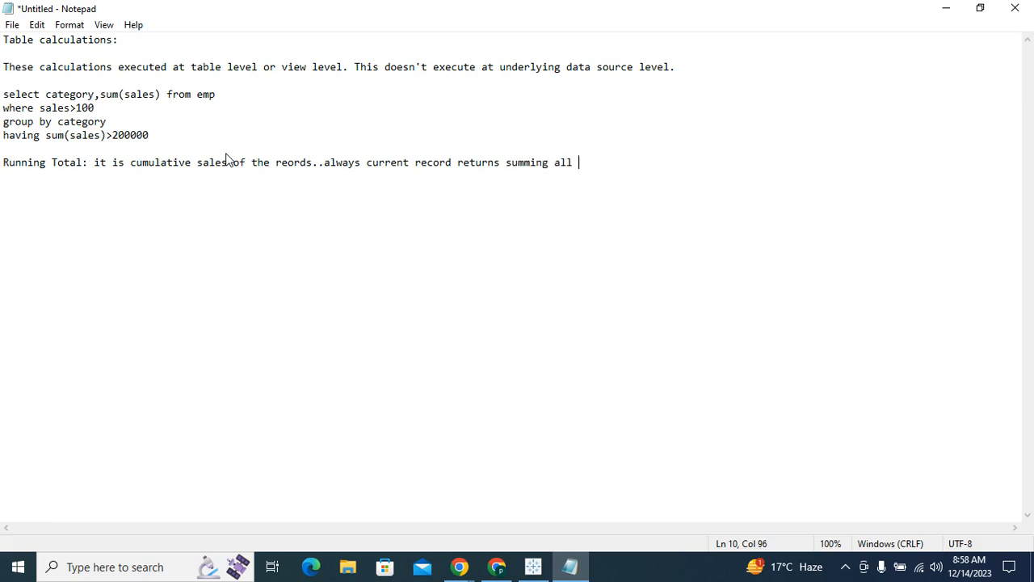
pyautogui.write('previous record value')
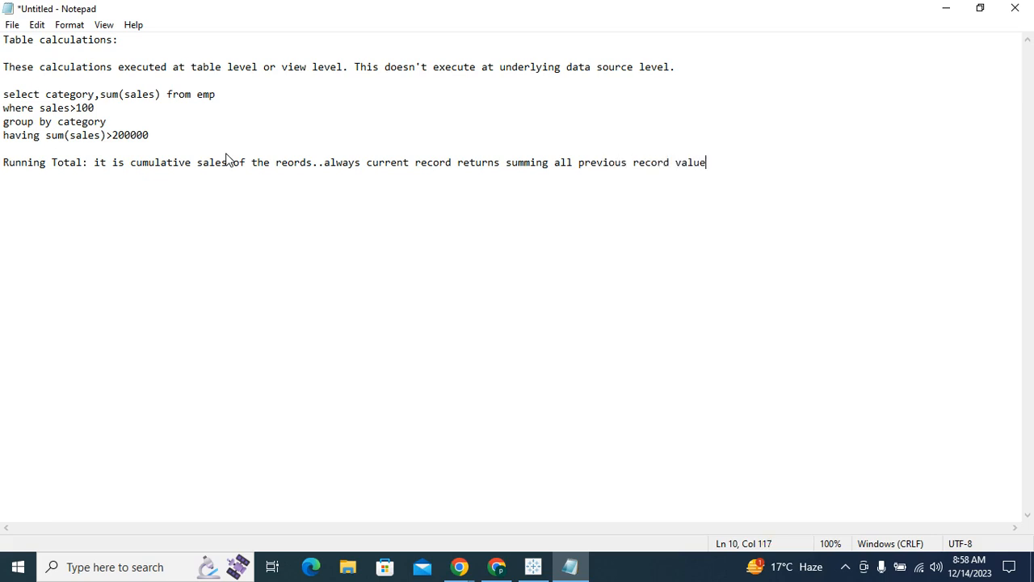
pyautogui.write('s')
pyautogui.press('Return')
# Step: Switch back to Tableau, create a new worksheet and filter it by Order Date years, keeping only 2023
pyautogui.click(533, 567)
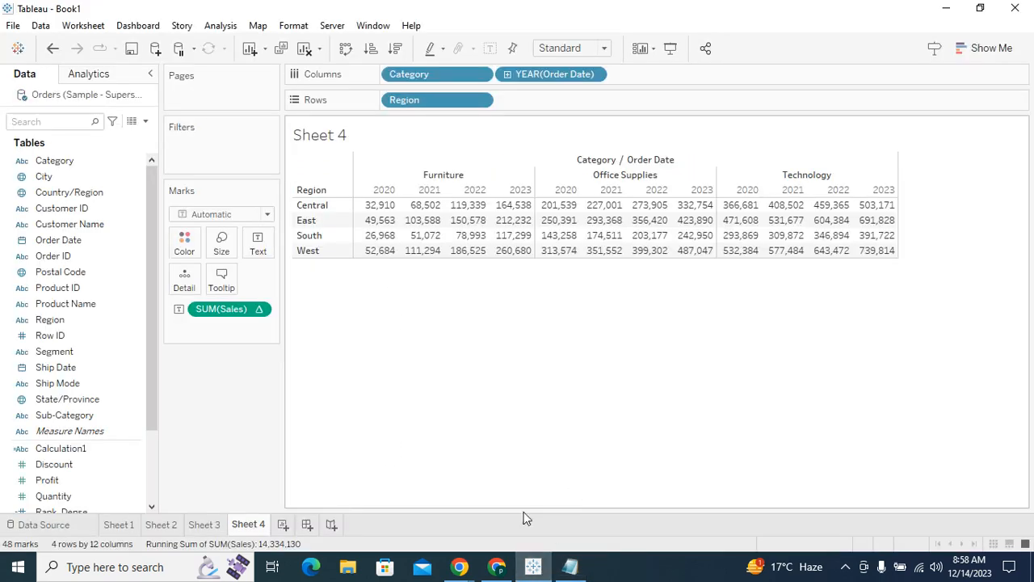
pyautogui.click(283, 525)
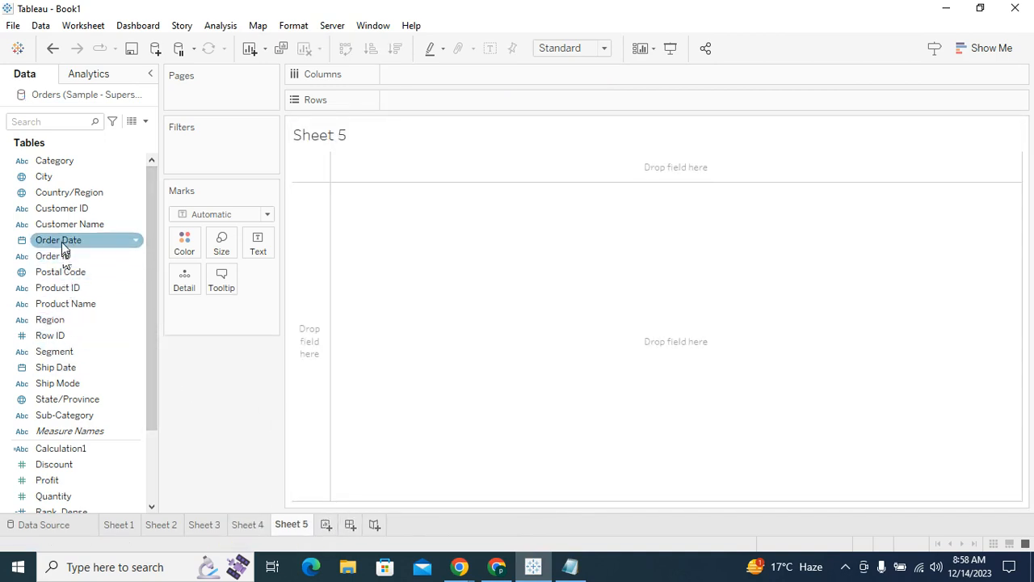
pyautogui.moveTo(62, 243); pyautogui.dragTo(271, 152)
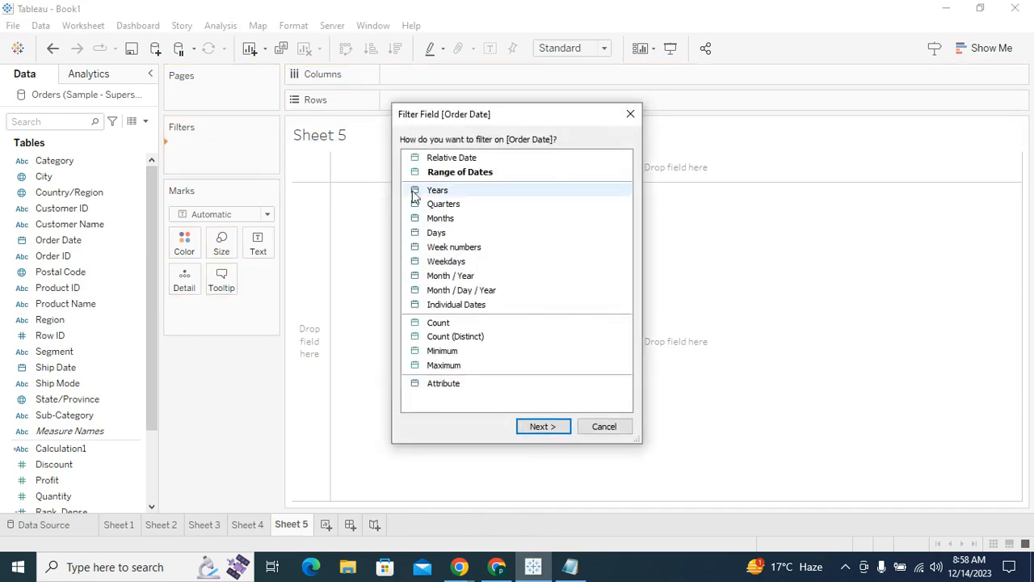
pyautogui.click(439, 191)
pyautogui.click(550, 434)
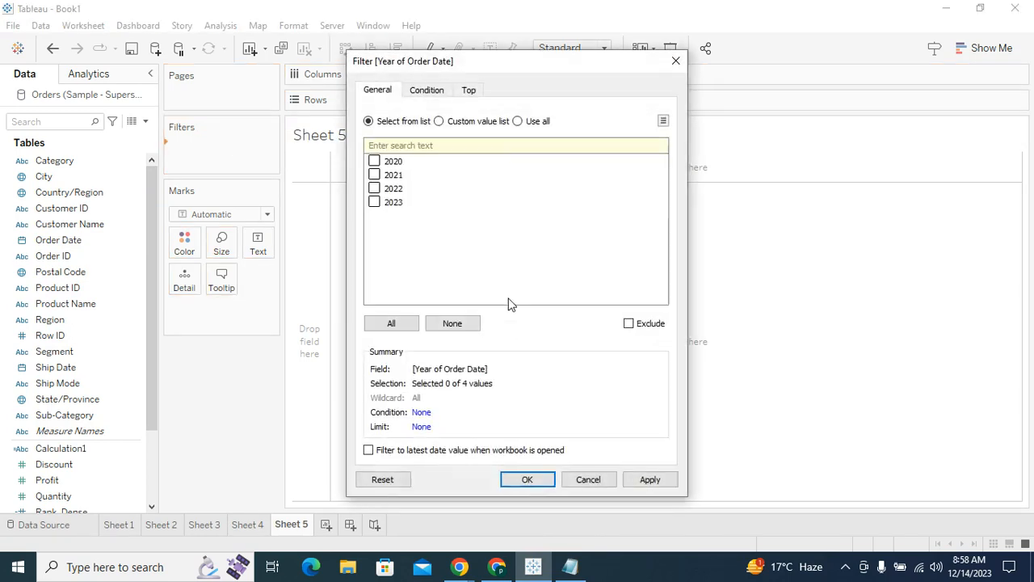
pyautogui.click(527, 479)
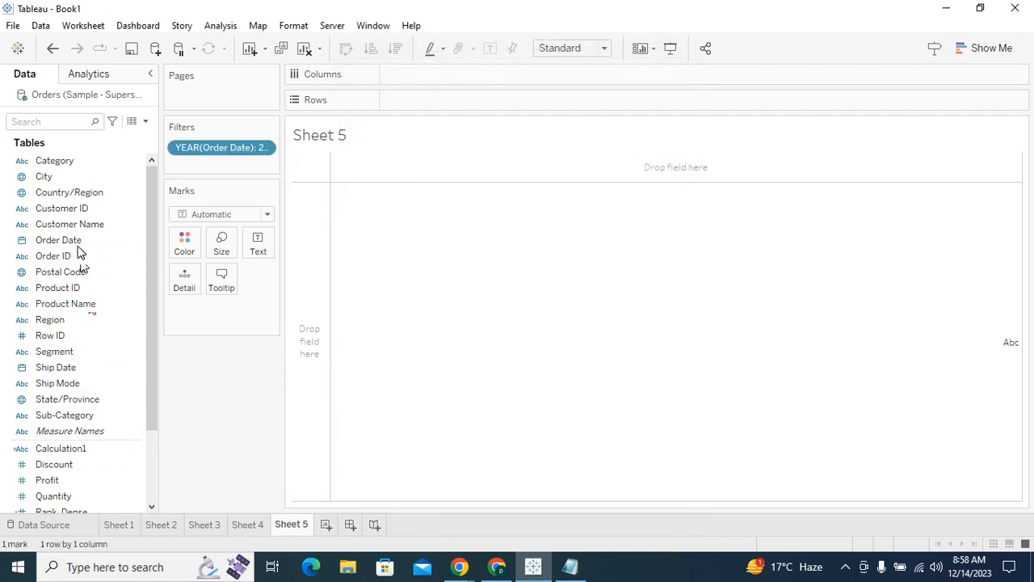
# Step: Place Order Date on the columns as discrete months and the sum of Sales on the rows
pyautogui.moveTo(79, 245); pyautogui.dragTo(456, 81)
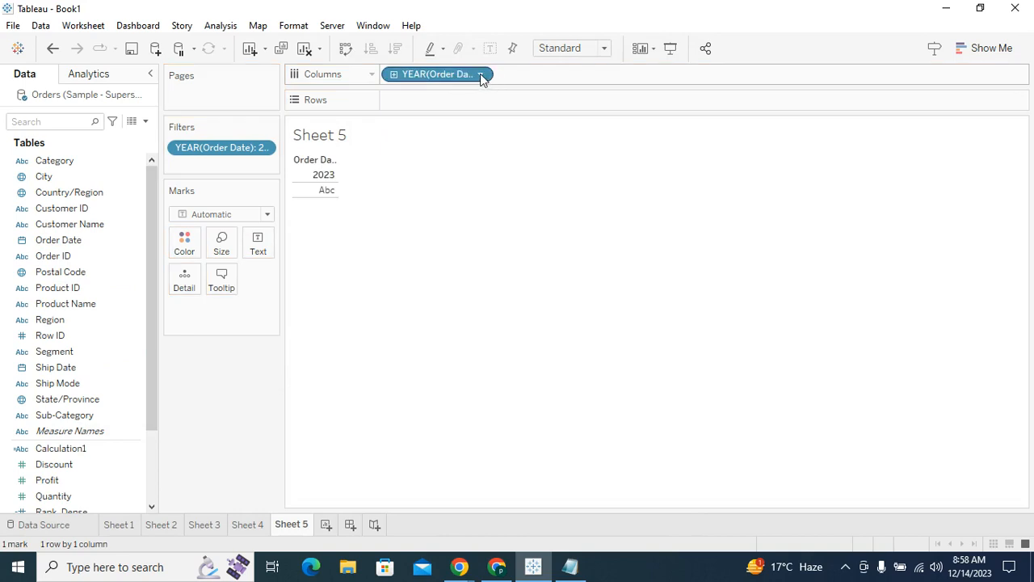
pyautogui.click(481, 75)
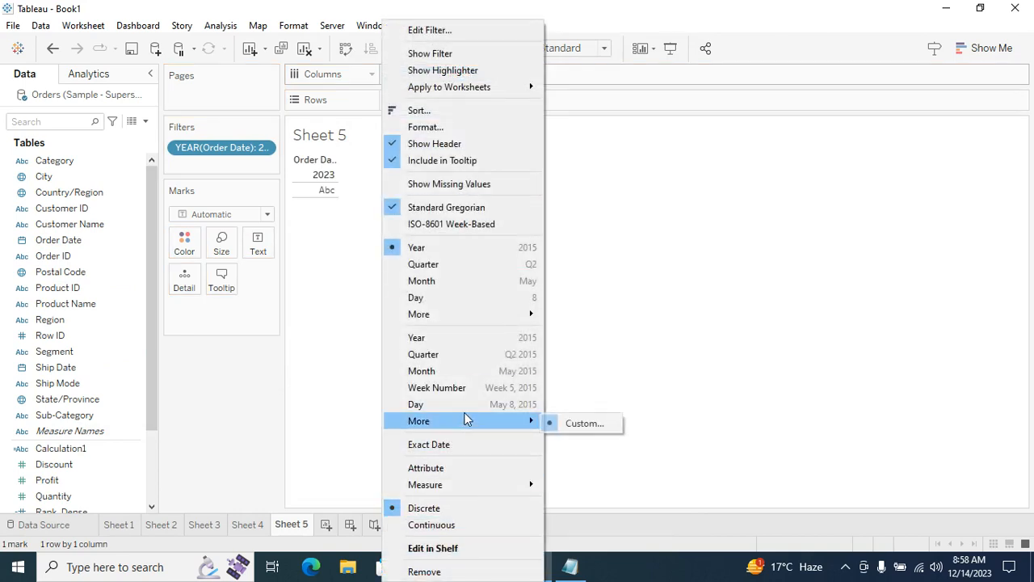
pyautogui.click(492, 282)
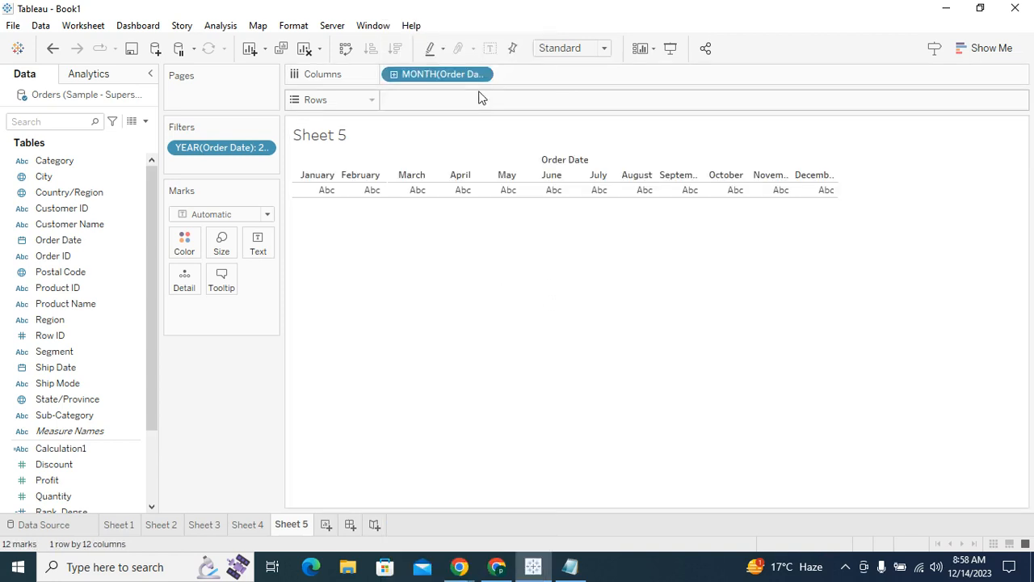
pyautogui.scroll(-3, 76, 481)
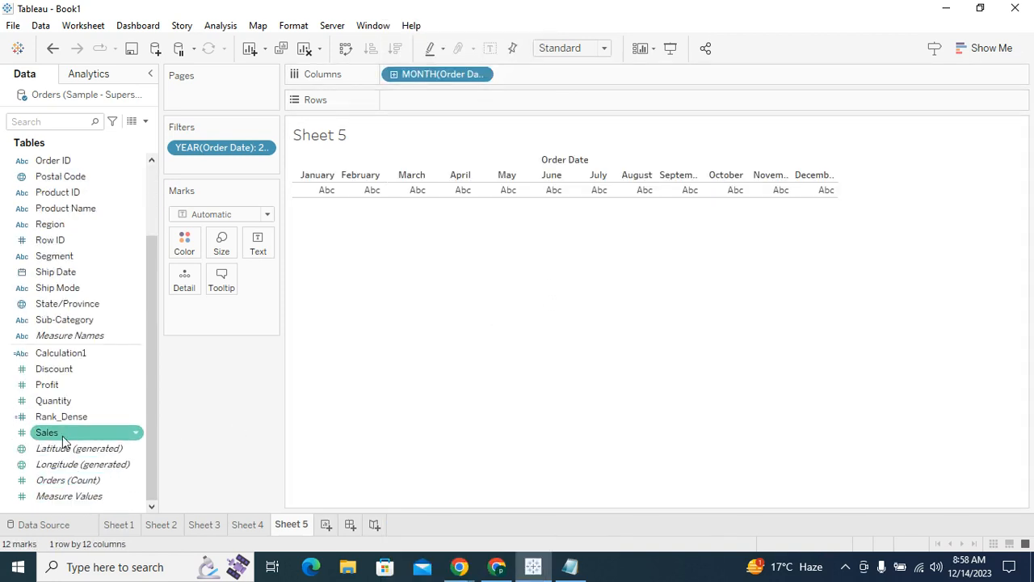
pyautogui.moveTo(49, 431); pyautogui.dragTo(452, 102)
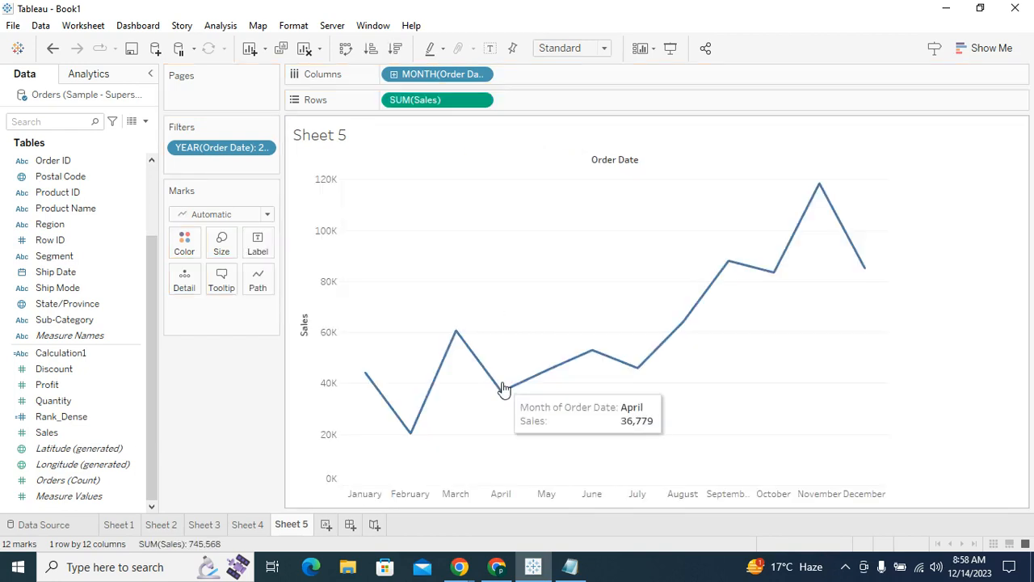
# Step: Add a second Sales measure to Rows as a Running Total quick table calculation and show mark labels on both line charts
pyautogui.moveTo(96, 442); pyautogui.dragTo(630, 103)
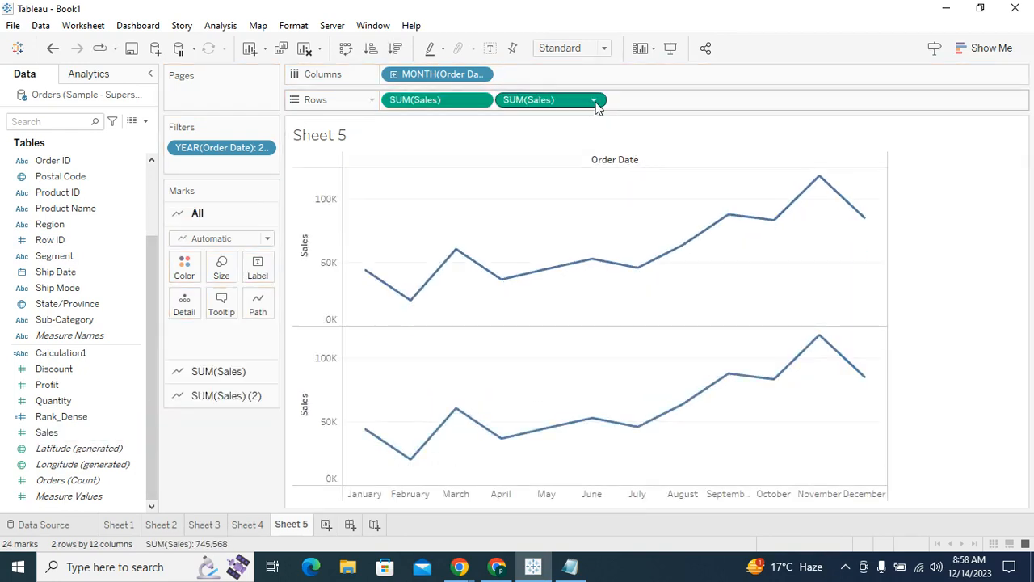
pyautogui.click(595, 100)
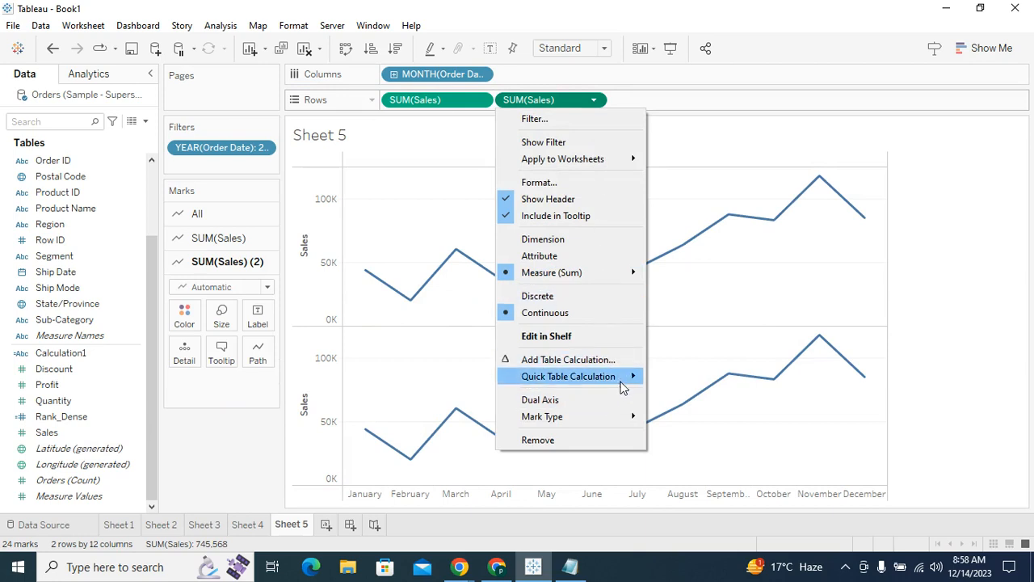
pyautogui.moveTo(630, 377)
pyautogui.click(677, 378)
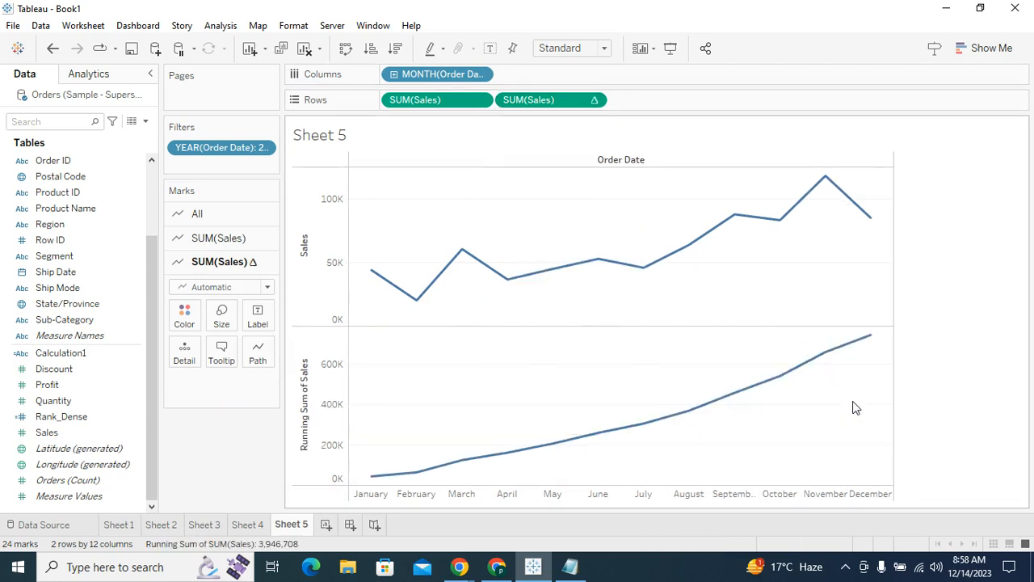
pyautogui.click(490, 47)
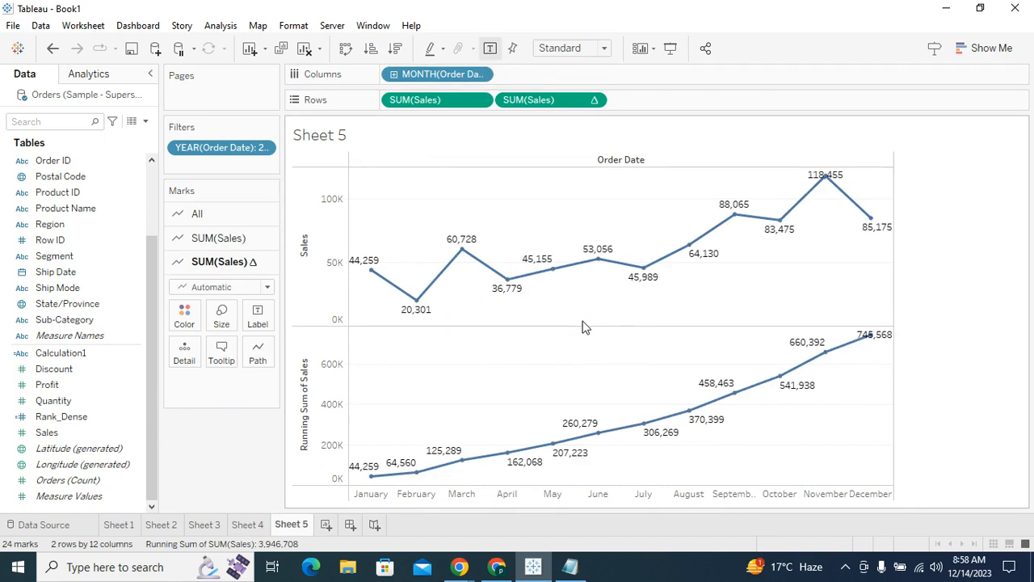
# Step: Check the second Sales measure's quick table calculation options and highlight the Sales and Running Sum of Sales axes in turn
pyautogui.click(594, 99)
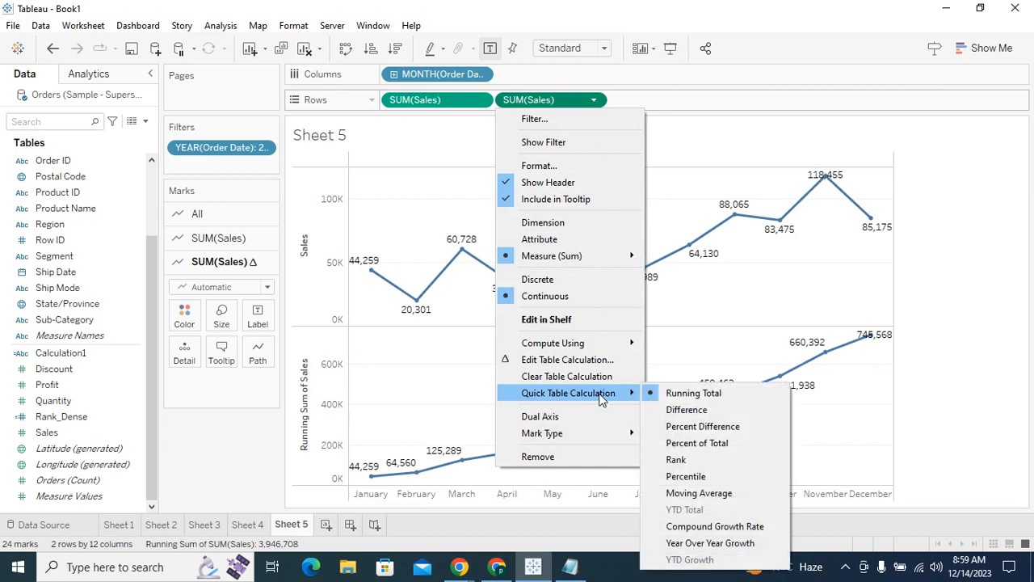
pyautogui.click(937, 398)
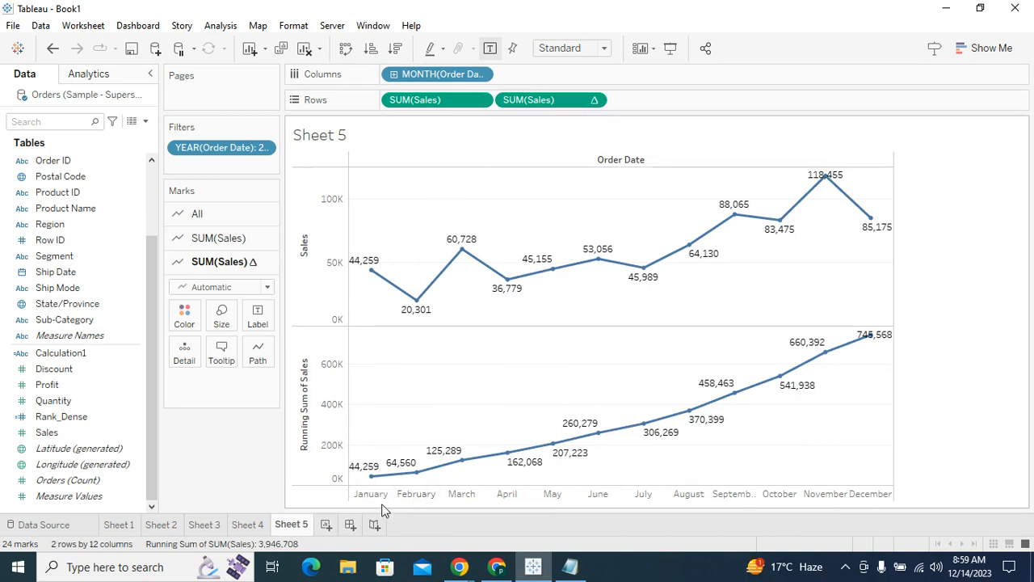
pyautogui.moveTo(402, 472)
pyautogui.click(324, 283)
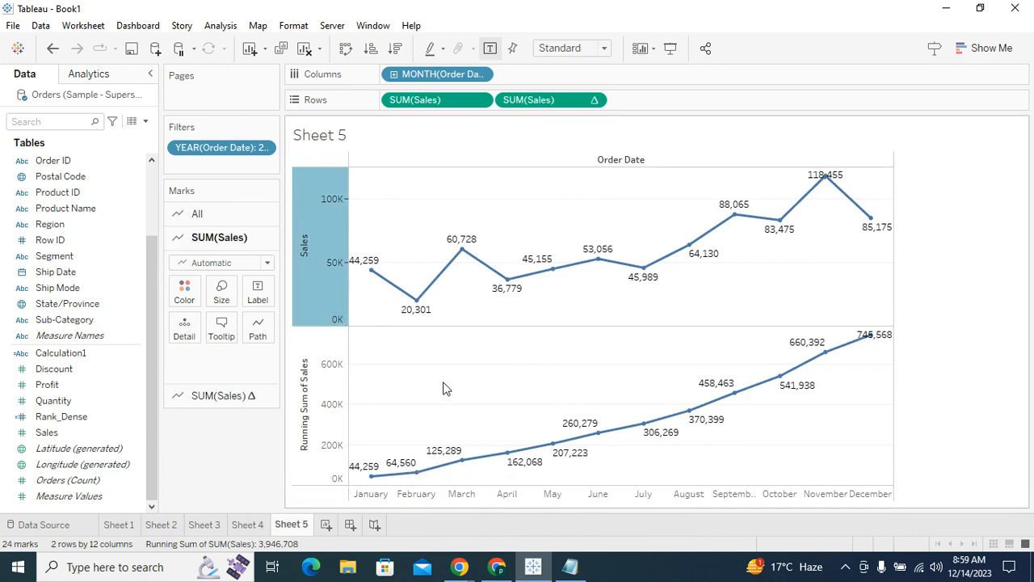
pyautogui.click(334, 439)
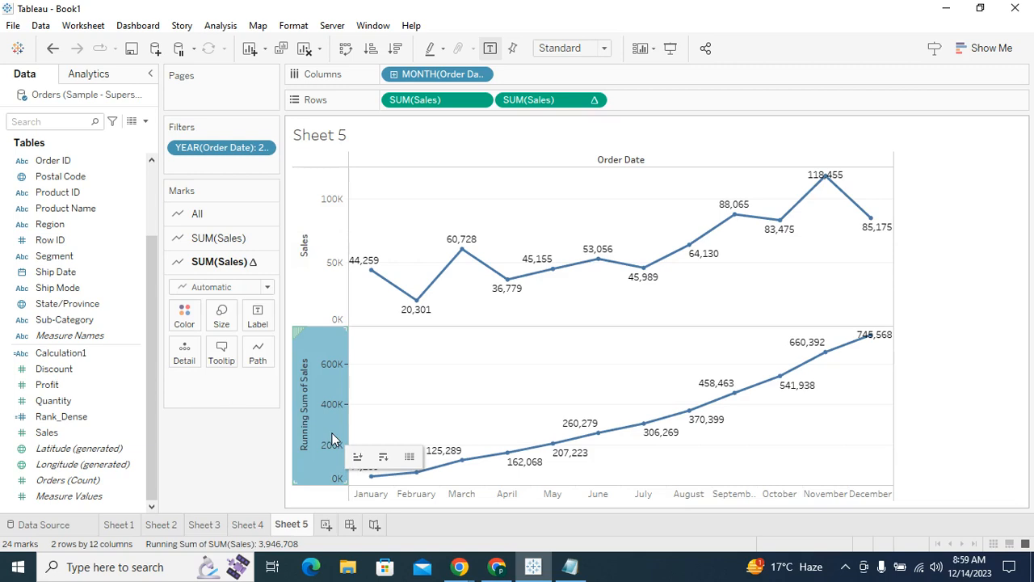
pyautogui.click(476, 420)
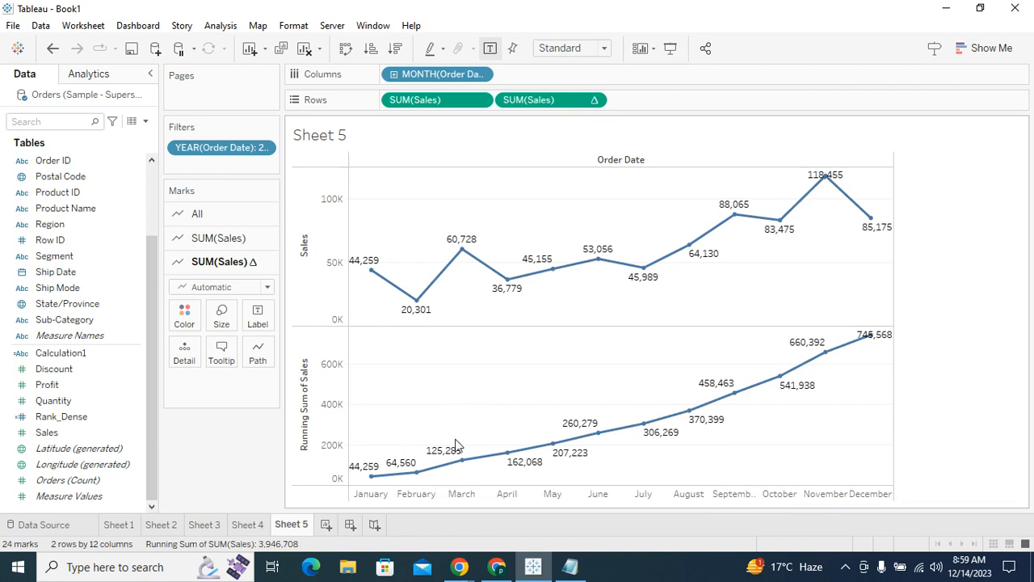
# Step: Highlight January and February in turn to compare each month's sales with its running sum
pyautogui.moveTo(410, 477)
pyautogui.click(373, 496)
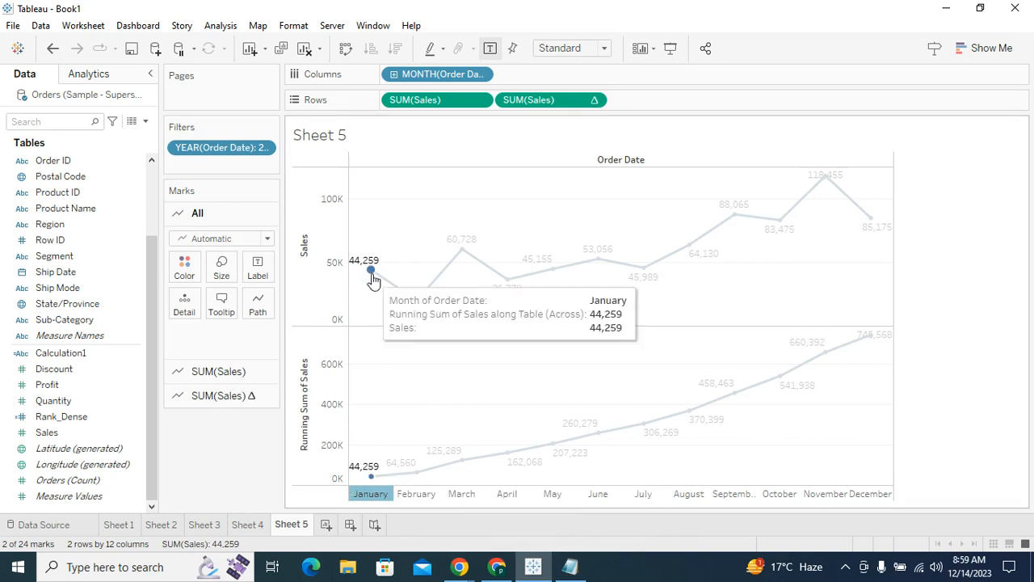
pyautogui.moveTo(375, 477)
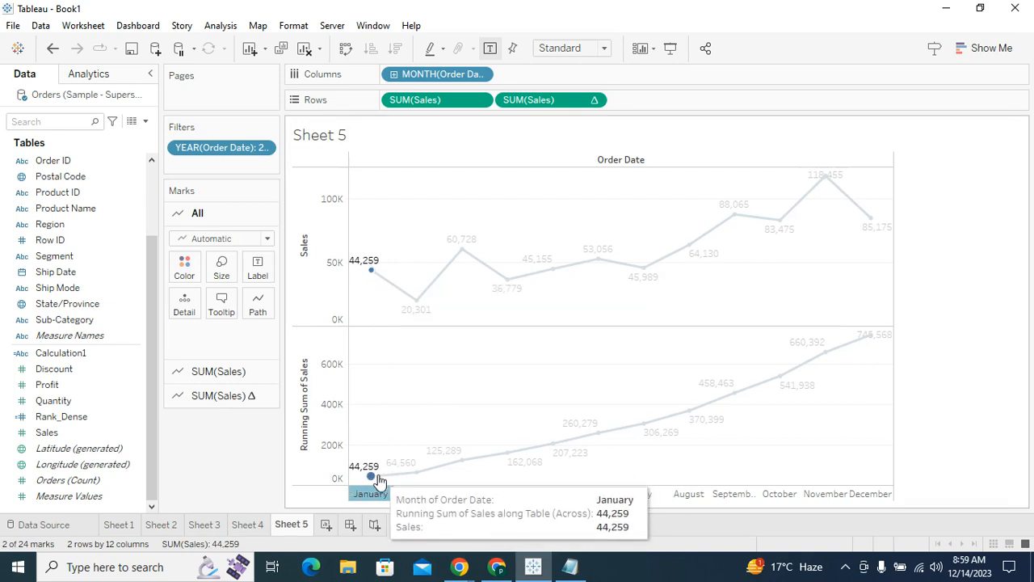
pyautogui.click(423, 446)
pyautogui.click(418, 493)
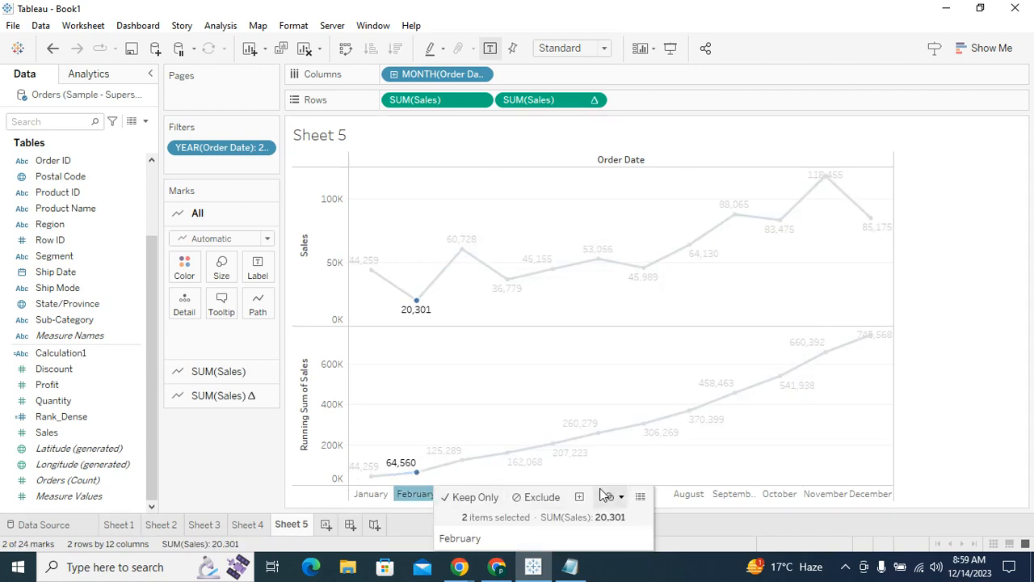
pyautogui.moveTo(417, 308)
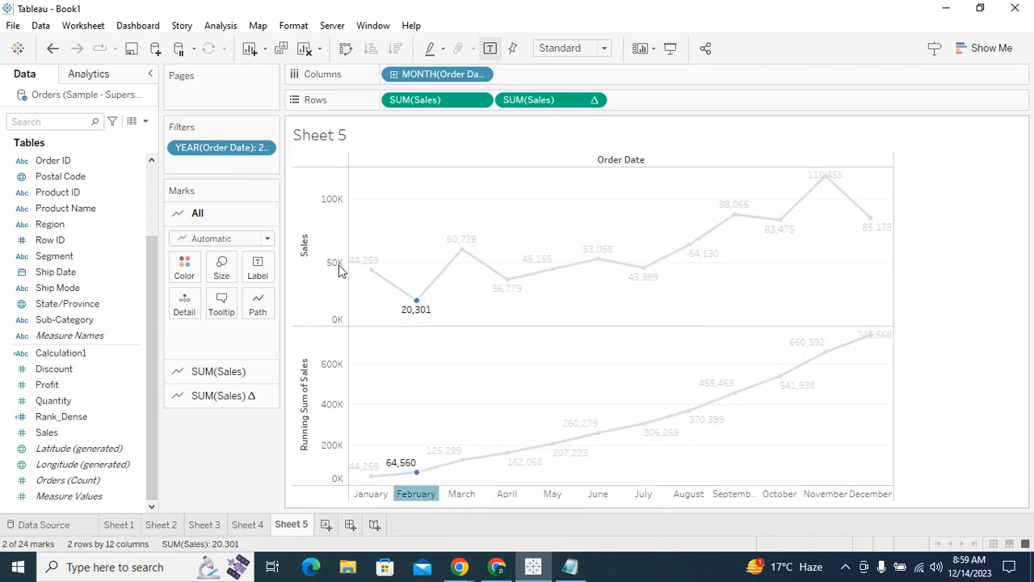
pyautogui.click(415, 496)
pyautogui.click(415, 496)
pyautogui.click(412, 437)
pyautogui.moveTo(374, 481)
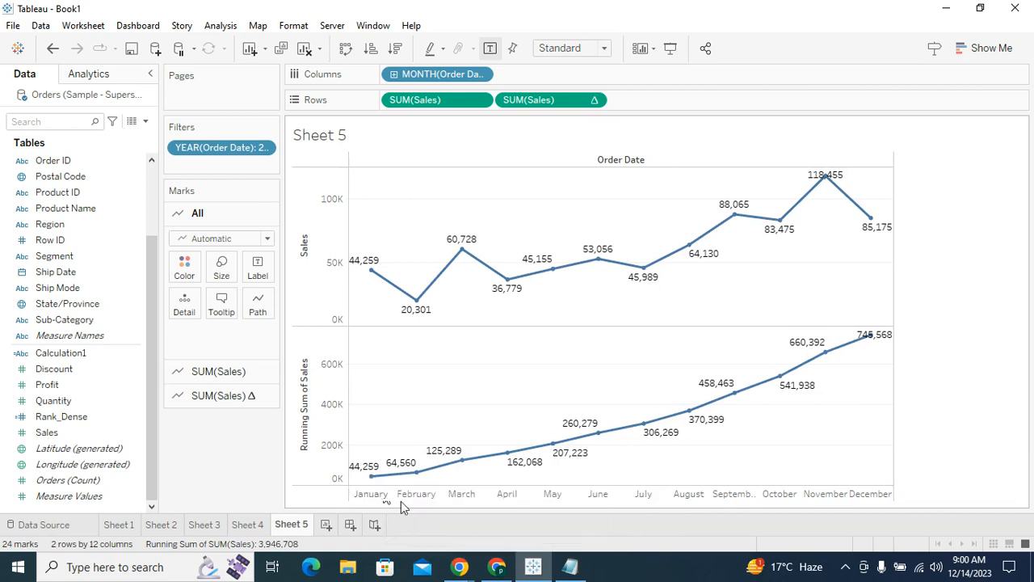
# Step: Highlight the months February through June and December in turn to trace how monthly sales accumulate in the running sum
pyautogui.click(408, 494)
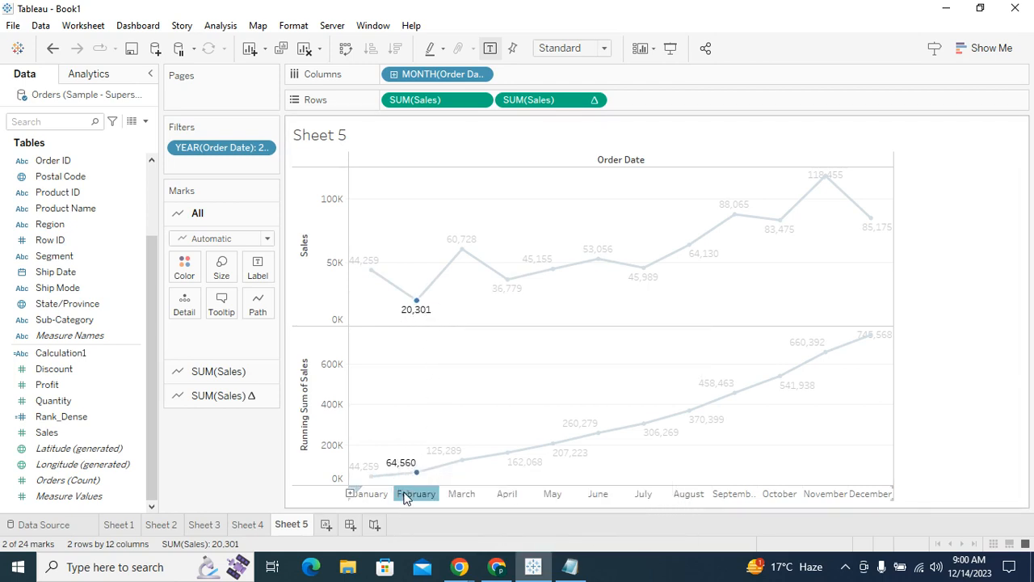
pyautogui.moveTo(389, 473)
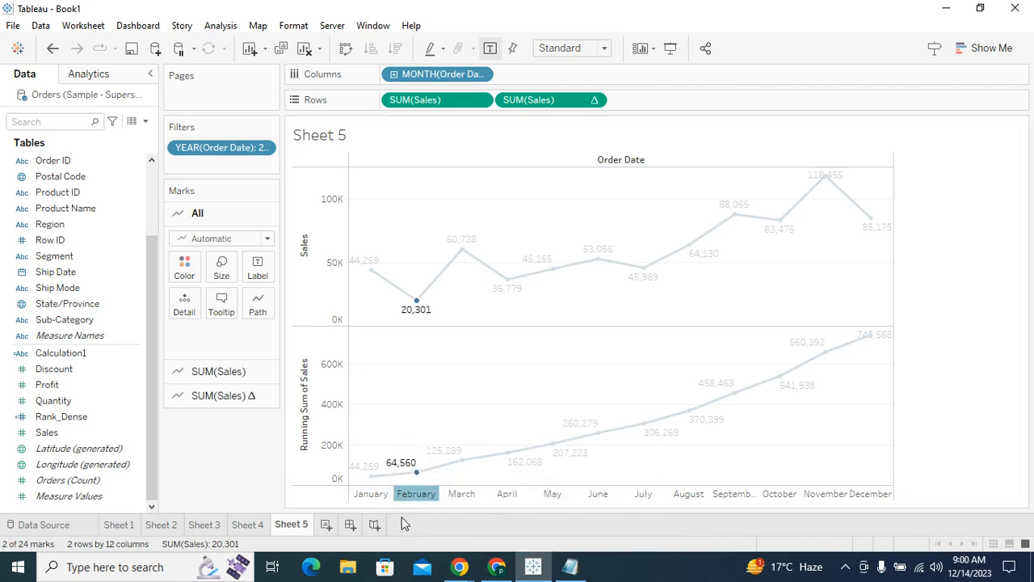
pyautogui.click(462, 495)
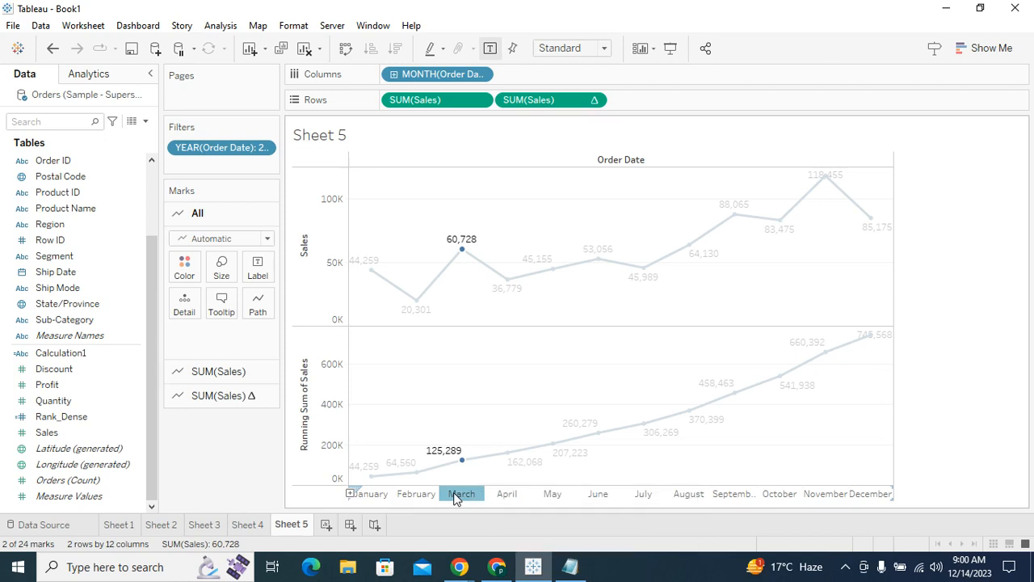
pyautogui.click(509, 494)
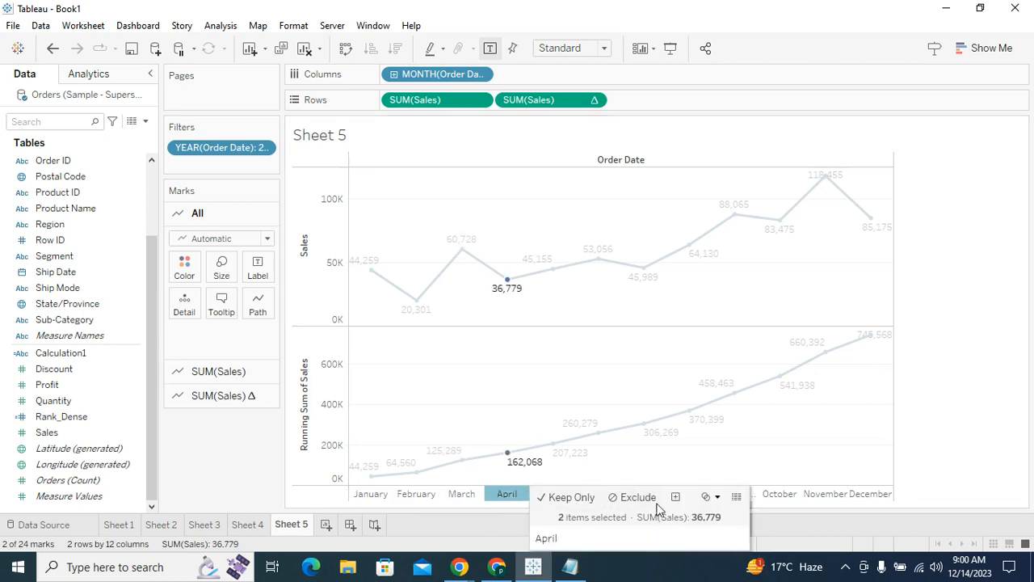
pyautogui.click(570, 376)
pyautogui.click(556, 494)
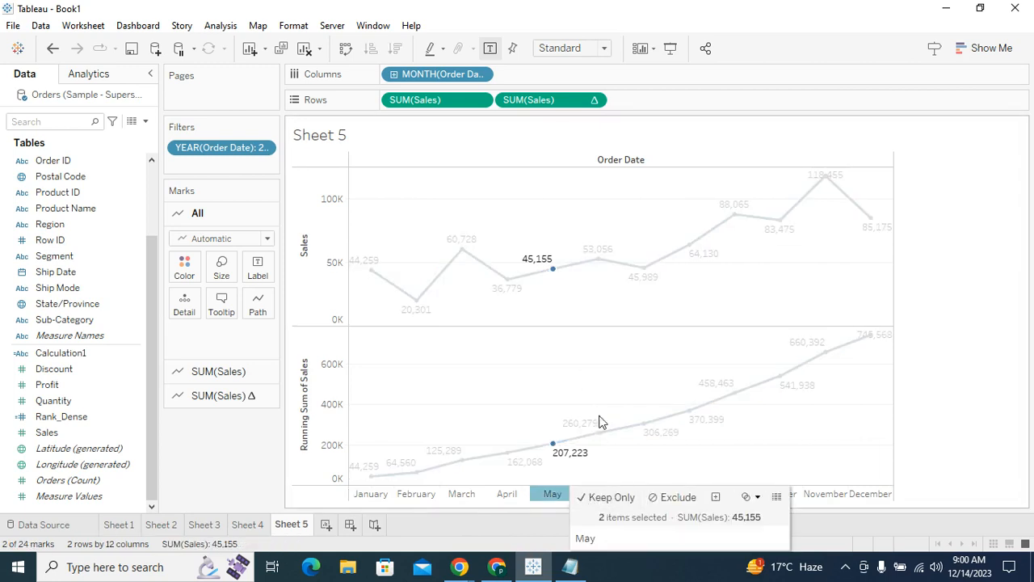
pyautogui.click(585, 373)
pyautogui.click(602, 493)
pyautogui.click(655, 410)
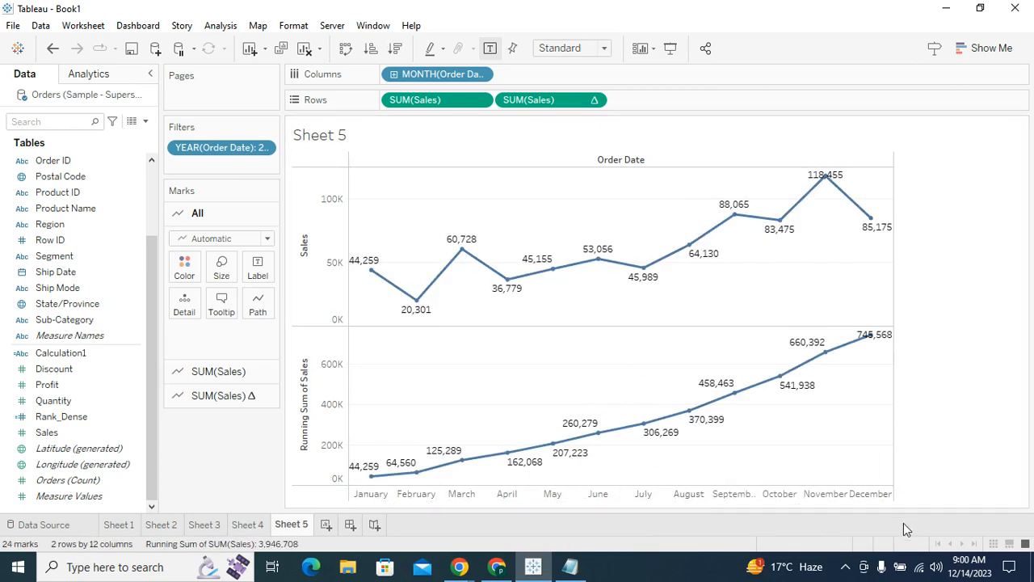
pyautogui.click(869, 493)
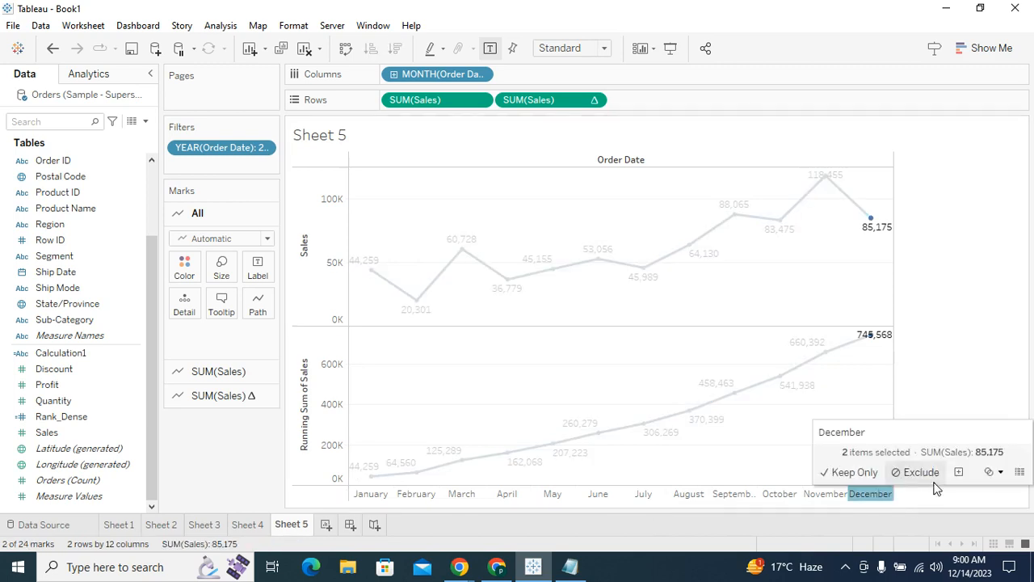
pyautogui.click(934, 360)
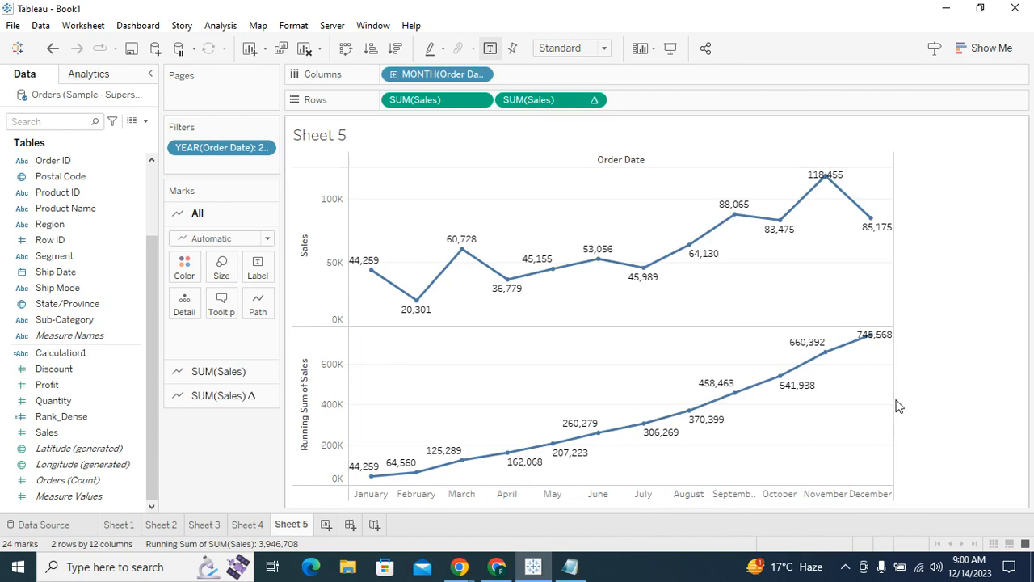
pyautogui.moveTo(863, 346)
# Step: Switch to Notepad, highlight the key phrases of the Running Total definition, and return to Tableau
pyautogui.click(570, 566)
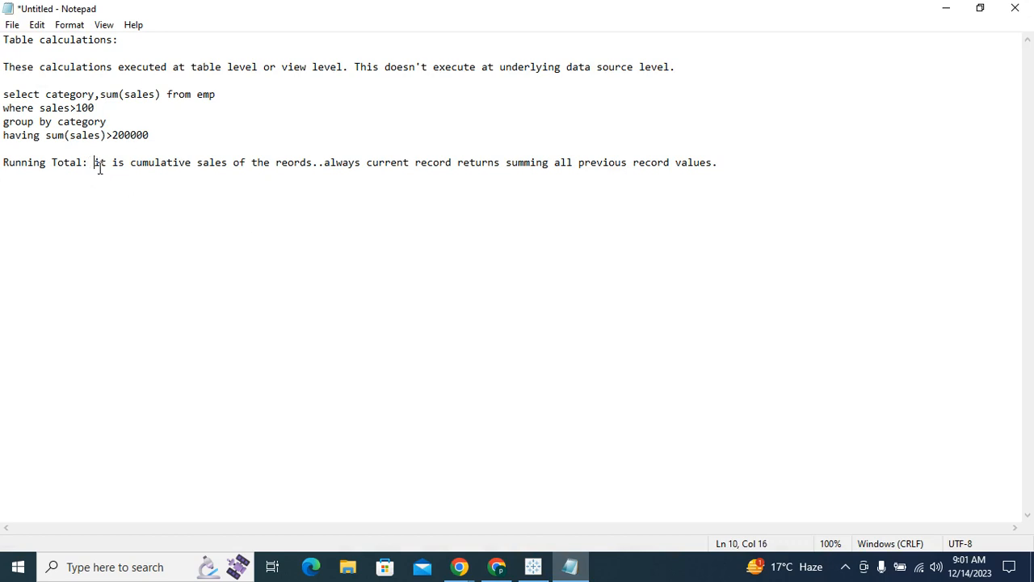
pyautogui.moveTo(129, 160); pyautogui.dragTo(296, 171)
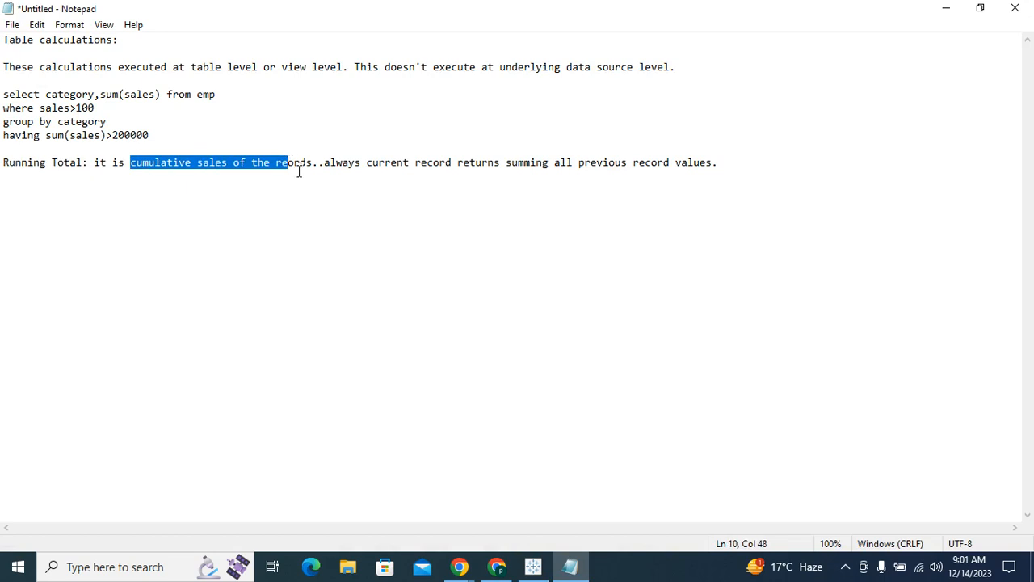
pyautogui.click(354, 222)
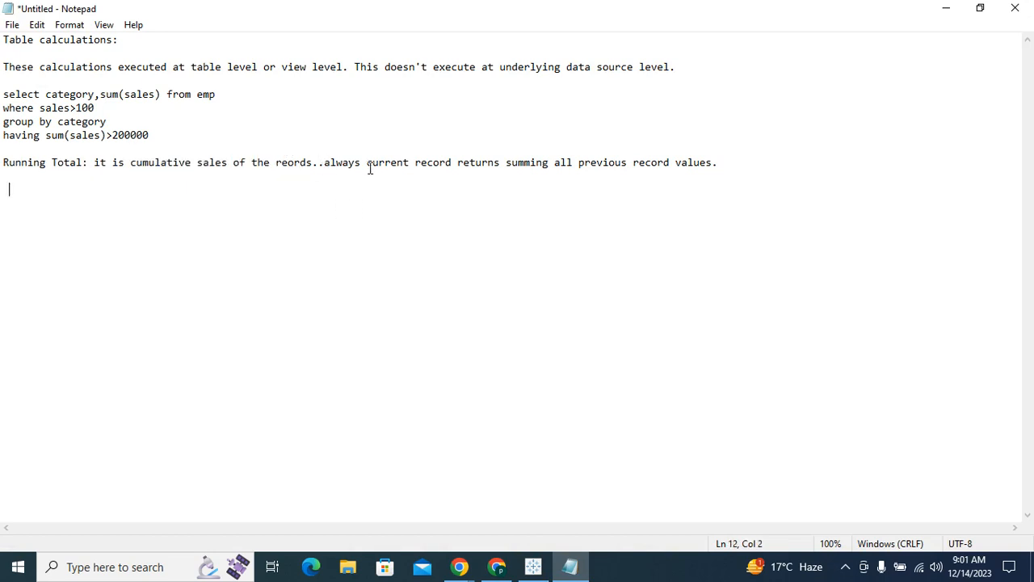
pyautogui.moveTo(369, 167); pyautogui.dragTo(727, 181)
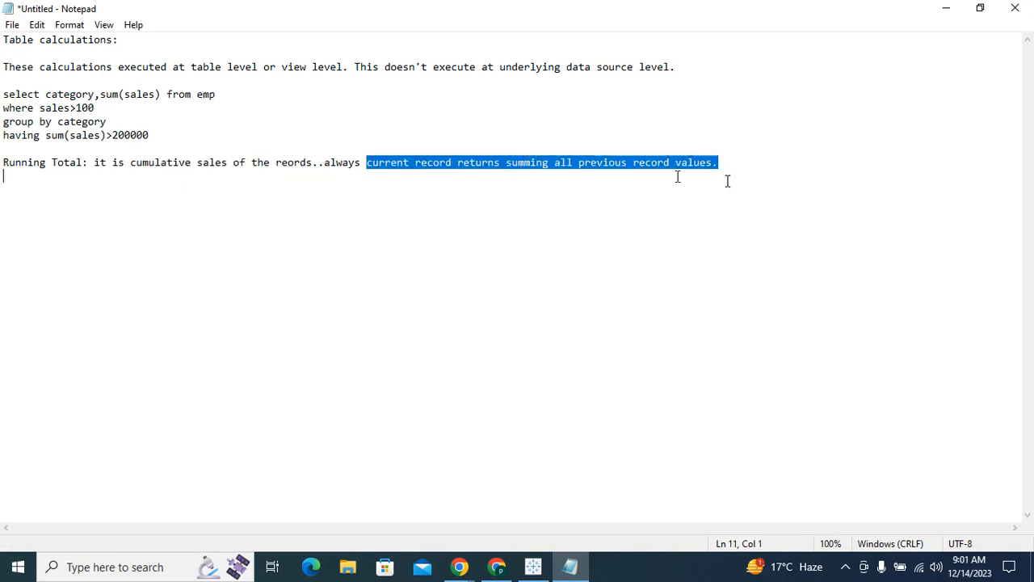
pyautogui.click(947, 10)
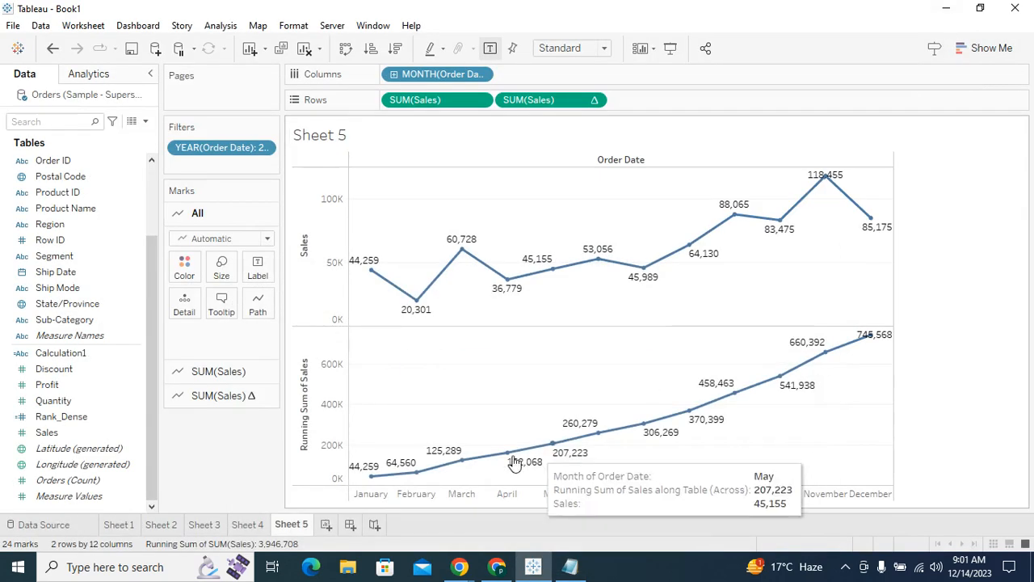
# Step: Open Sheet 4 and examine the Compute Using options of its Sales table calculation, leaving the menu without a choice
pyautogui.click(236, 526)
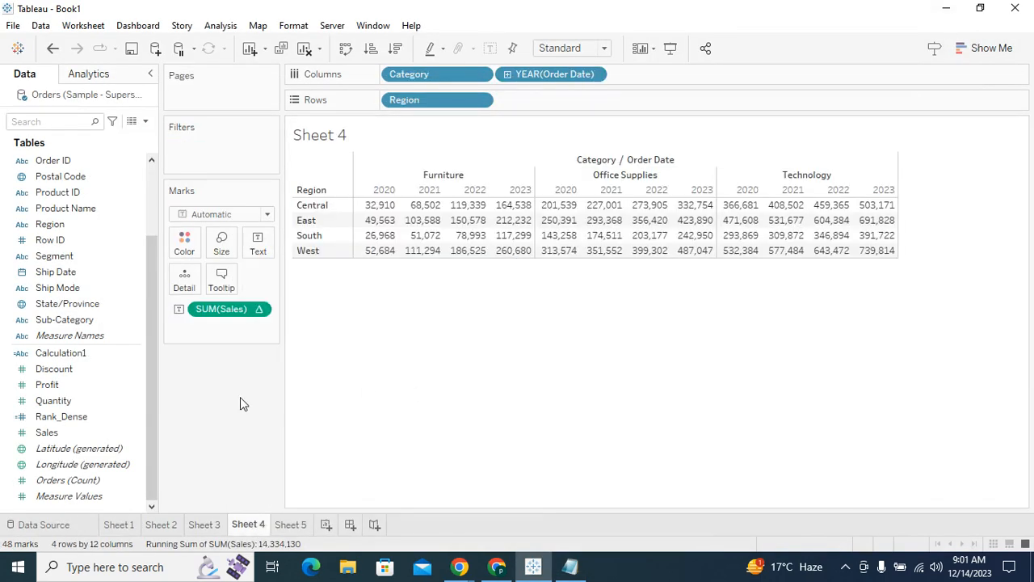
pyautogui.click(258, 311)
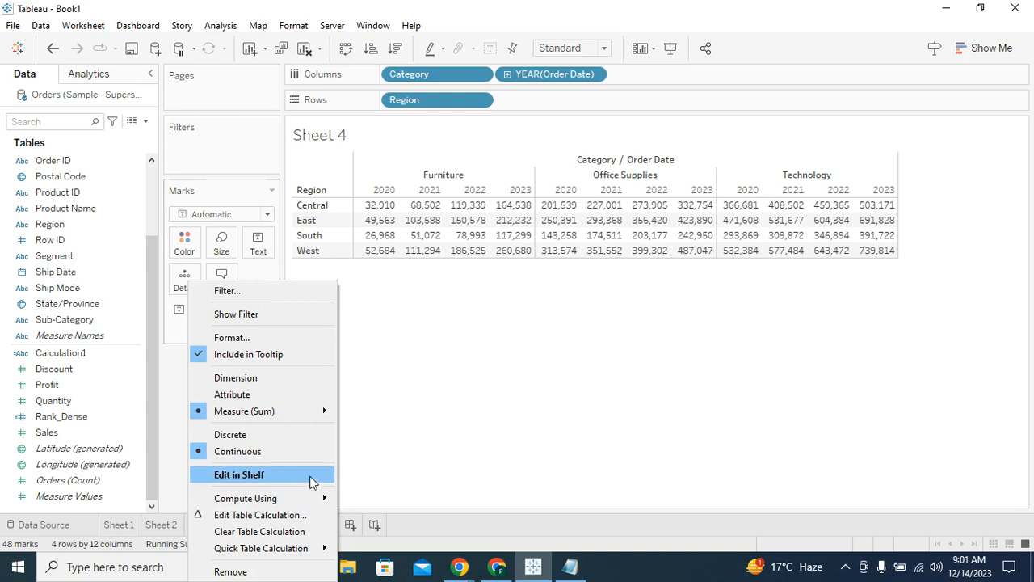
pyautogui.moveTo(308, 500)
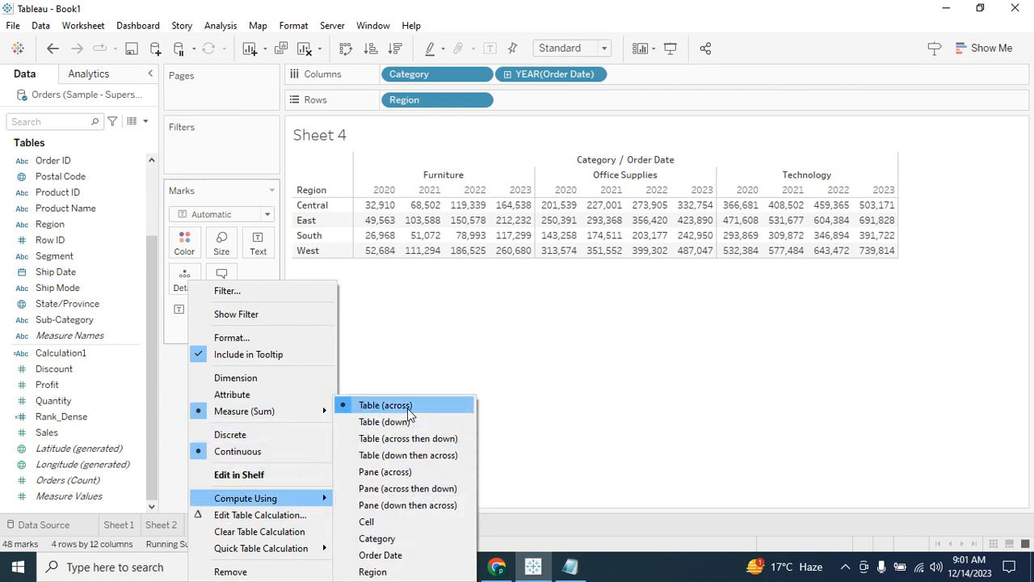
pyautogui.click(490, 303)
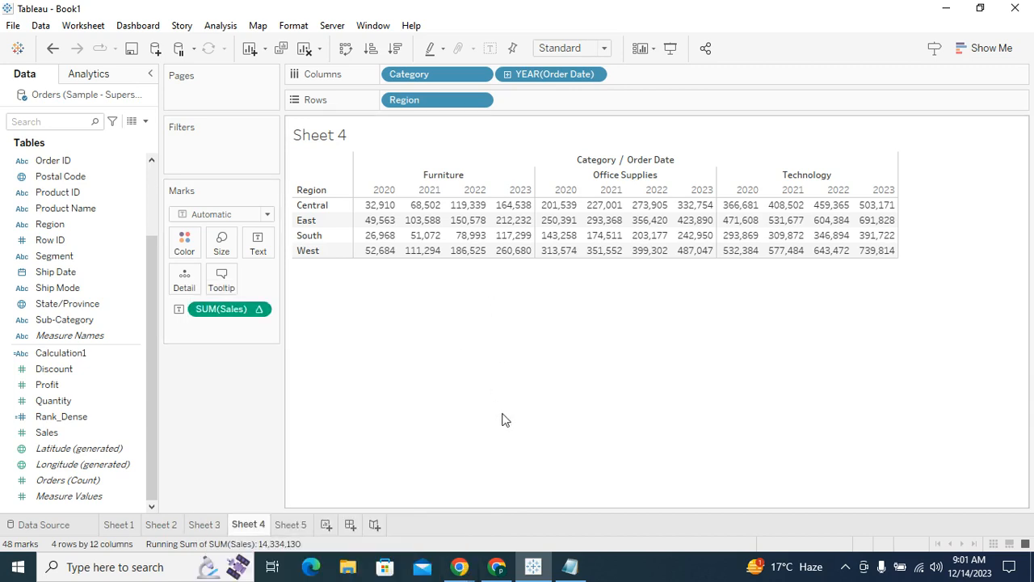
# Step: Create a new worksheet with Region on Rows and Sales as text, and move its tab directly after Sheet 4, returning to that sheet
pyautogui.click(325, 524)
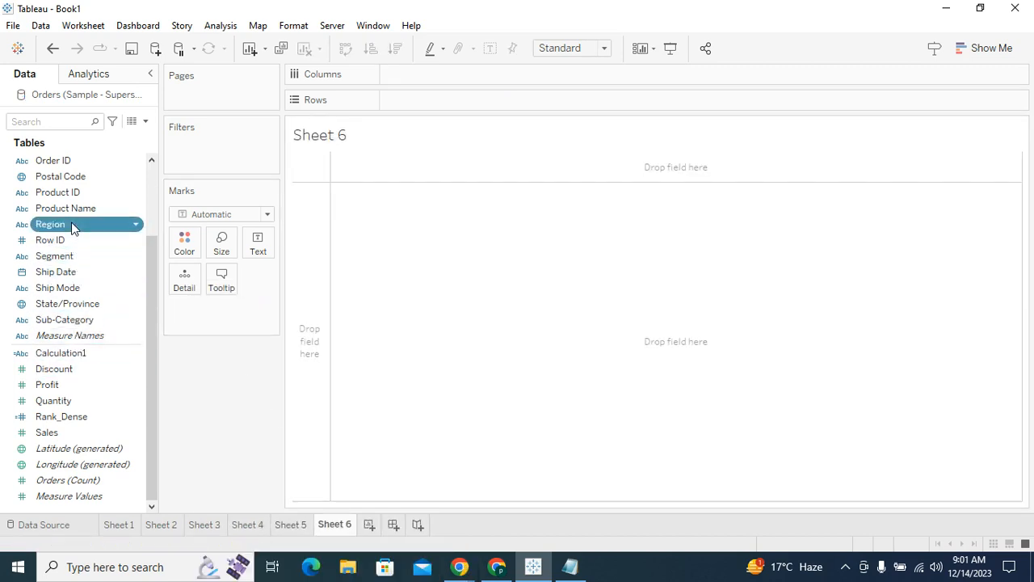
pyautogui.moveTo(72, 227); pyautogui.dragTo(418, 106)
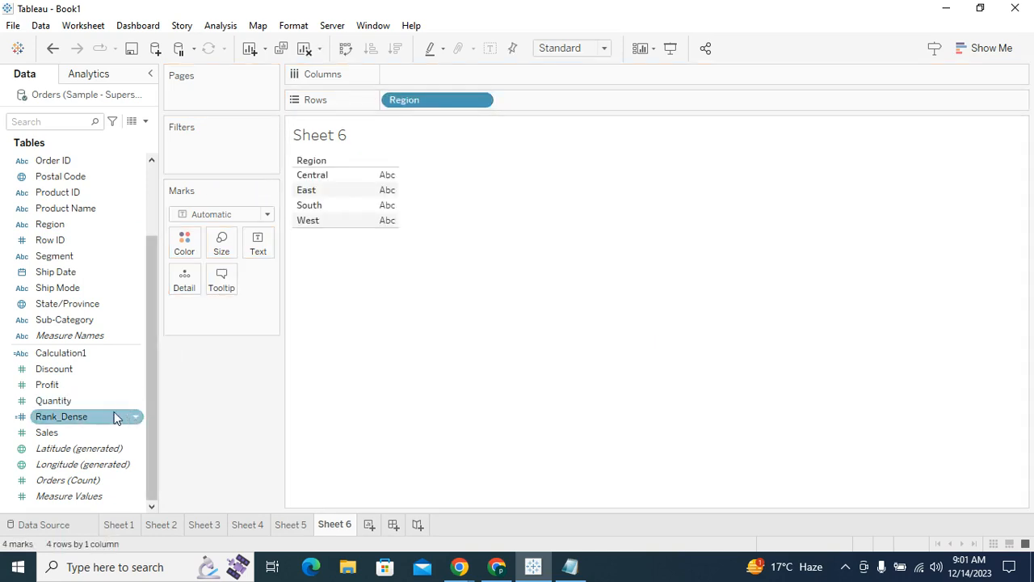
pyautogui.moveTo(82, 433); pyautogui.dragTo(259, 243)
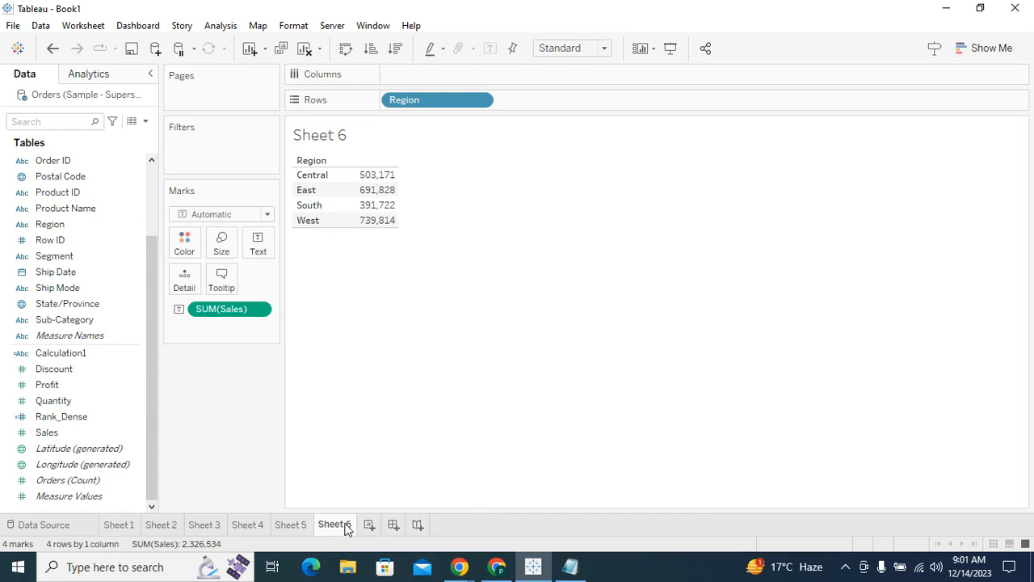
pyautogui.moveTo(346, 527); pyautogui.dragTo(274, 525)
pyautogui.click(249, 525)
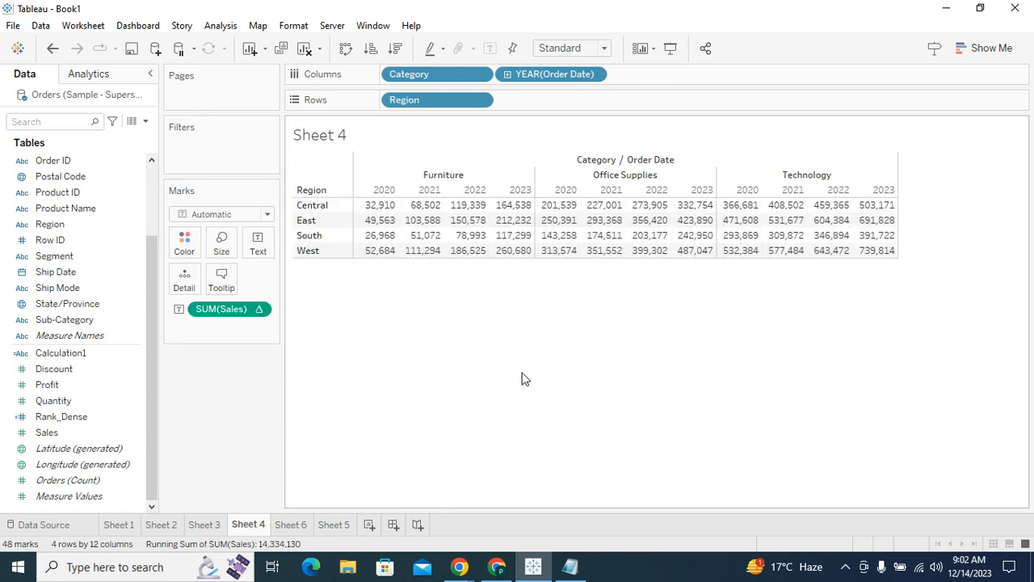
# Step: Highlight the Central row of the running sums, and add plain Sales as a second text value beneath them
pyautogui.click(321, 205)
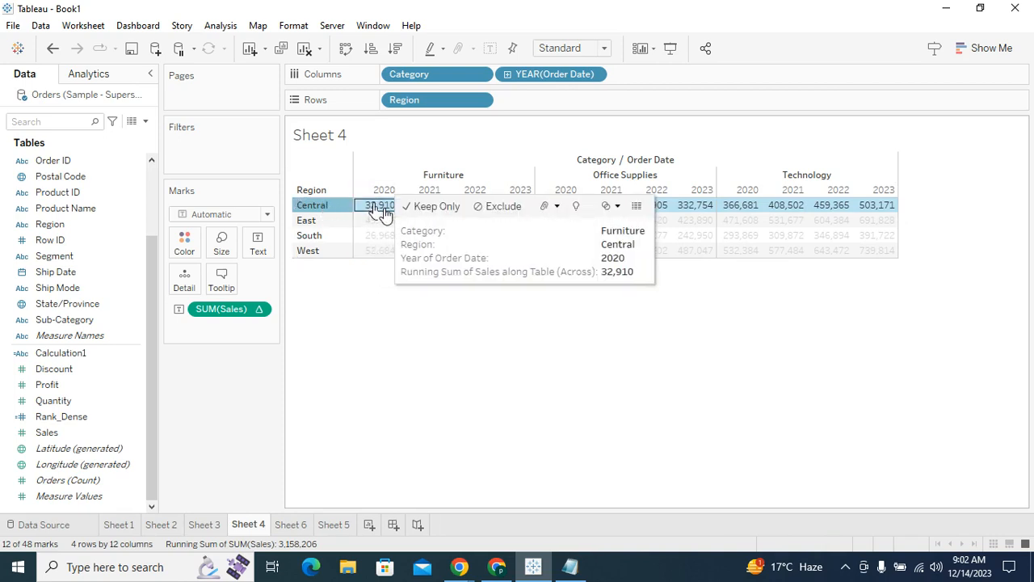
pyautogui.click(533, 282)
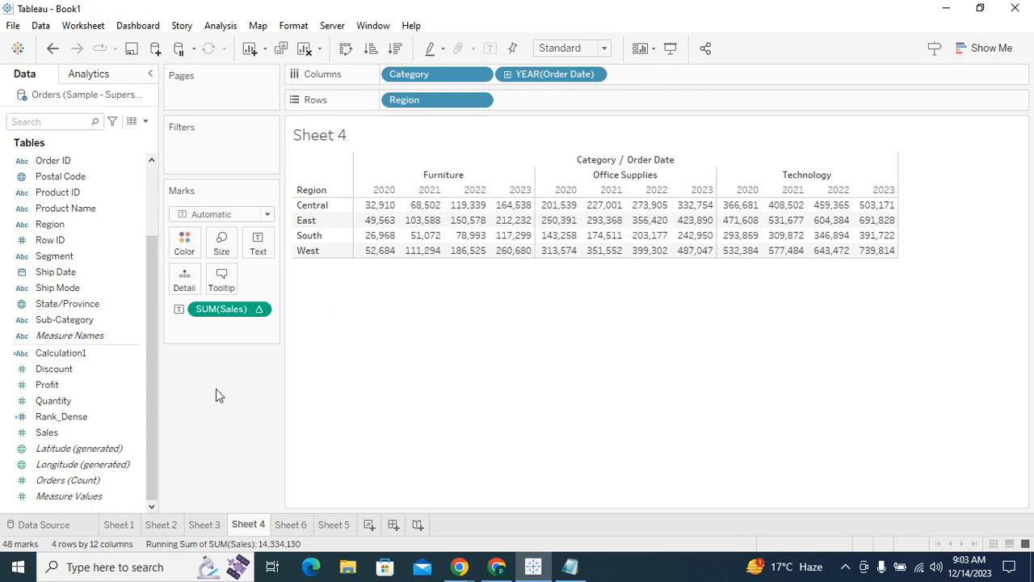
pyautogui.moveTo(76, 433); pyautogui.dragTo(258, 243)
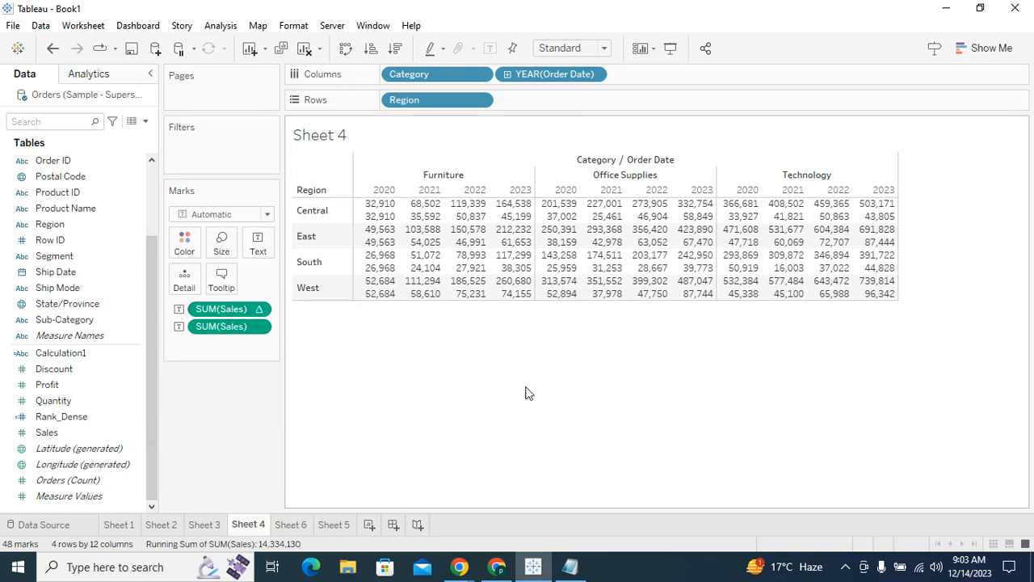
pyautogui.moveTo(379, 208)
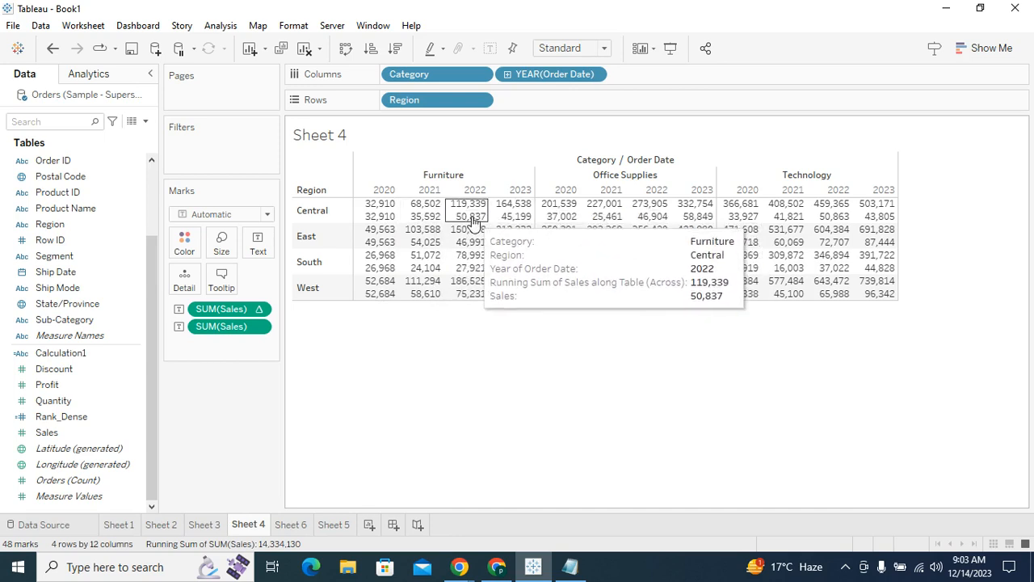
# Step: Set the running sum of Sales to compute using Table (across)
pyautogui.rightClick(259, 310)
pyautogui.moveTo(317, 505)
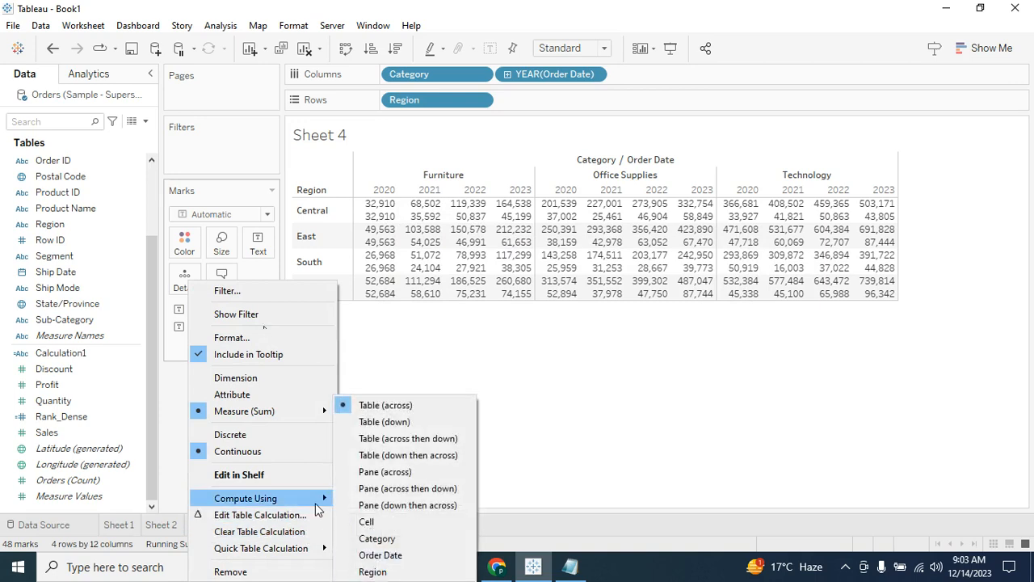
pyautogui.click(396, 410)
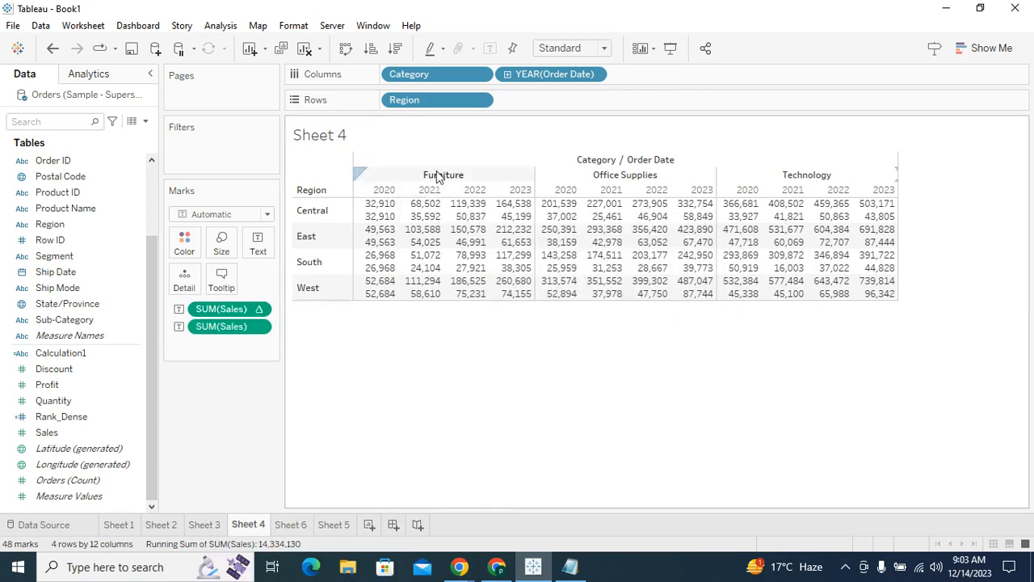
# Step: Highlight the Central row and compare its Technology 2023 running sum with Central's total sales on Sheet 6, returning to Sheet 4
pyautogui.moveTo(473, 212)
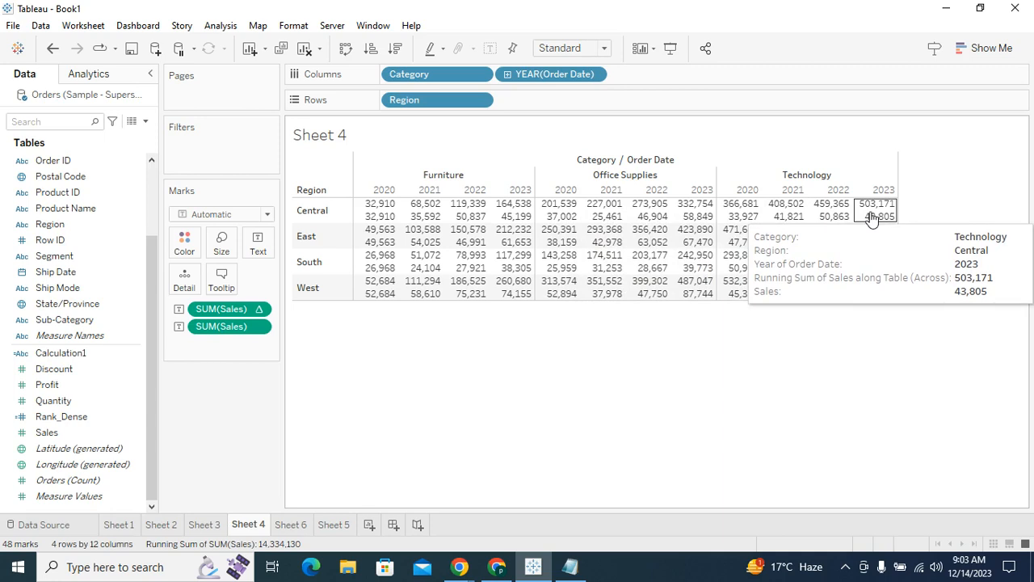
pyautogui.click(315, 212)
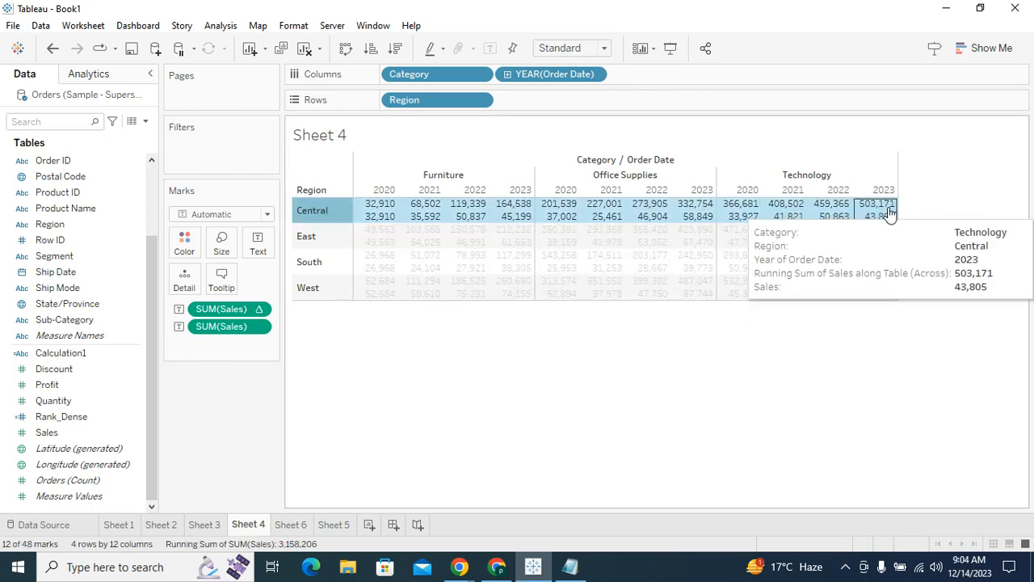
pyautogui.click(283, 526)
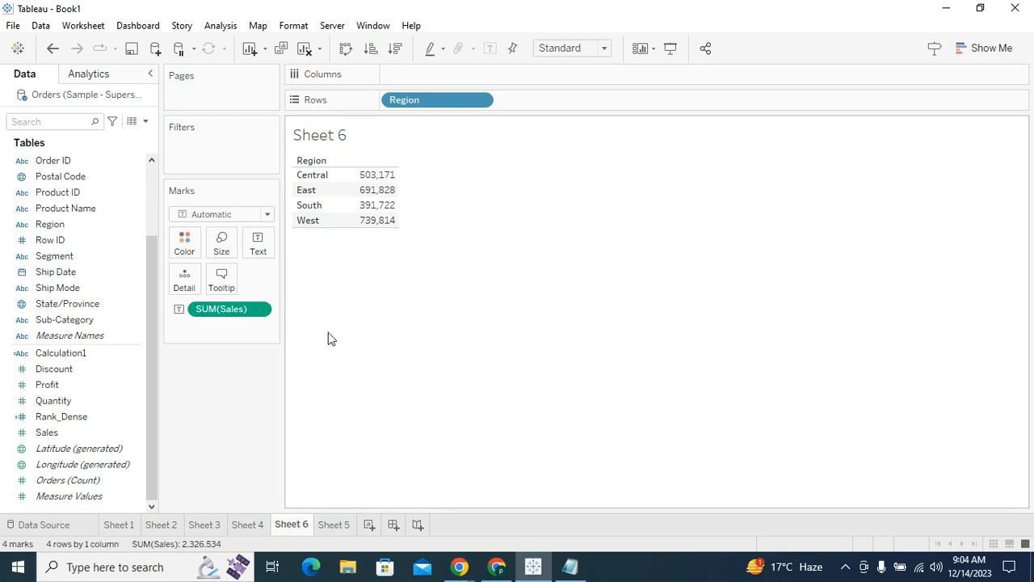
pyautogui.click(381, 178)
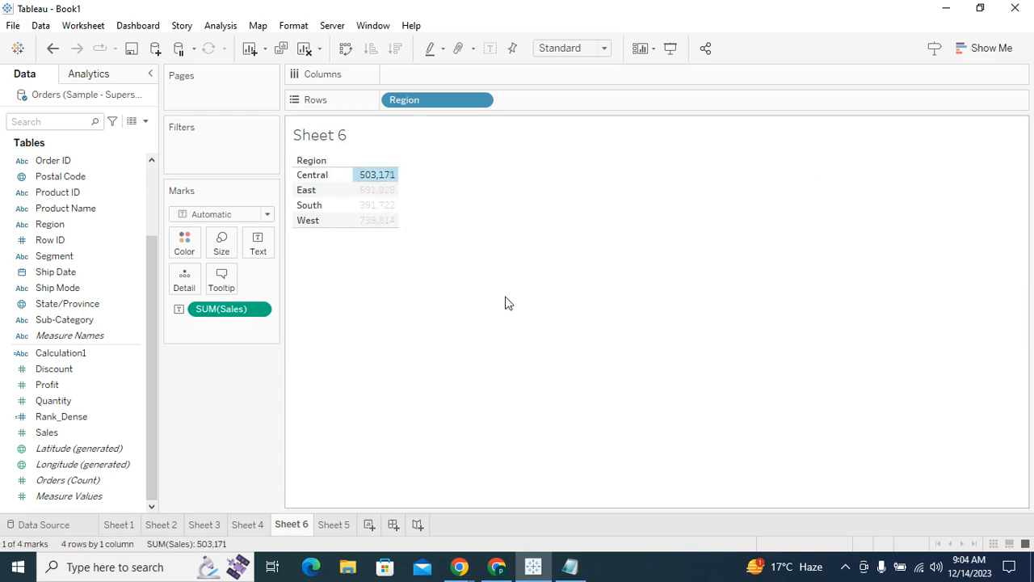
pyautogui.click(248, 525)
pyautogui.moveTo(881, 201)
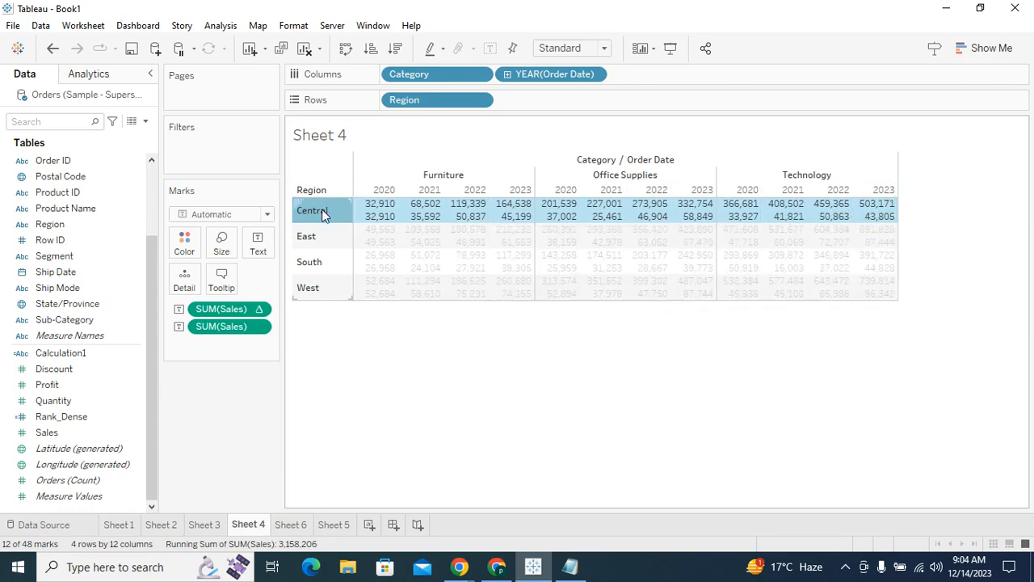
# Step: Trace the East row to its Technology 2023 running sum and compare it with East's total sales on Sheet 6, returning to Sheet 4
pyautogui.click(324, 244)
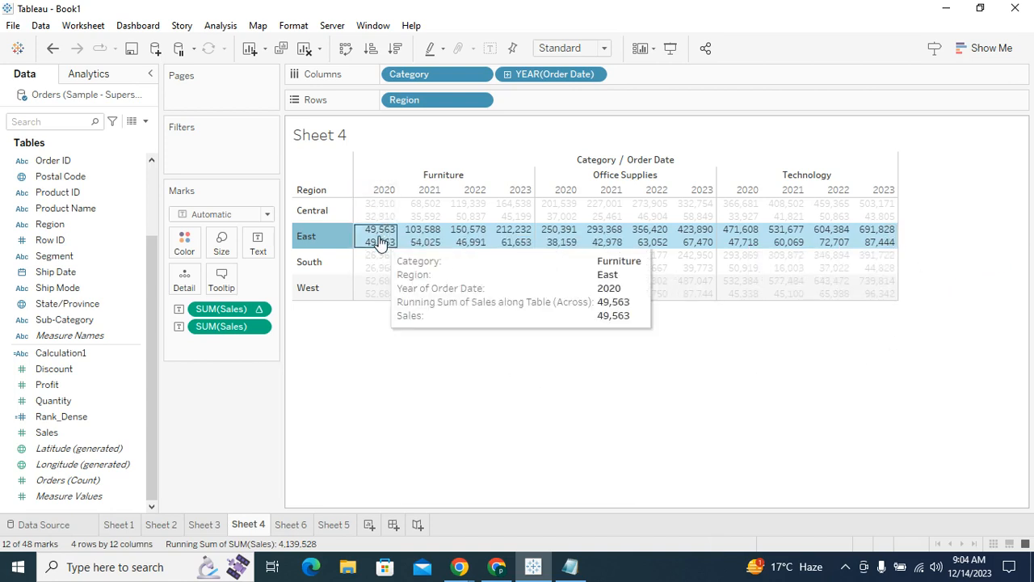
pyautogui.click(872, 235)
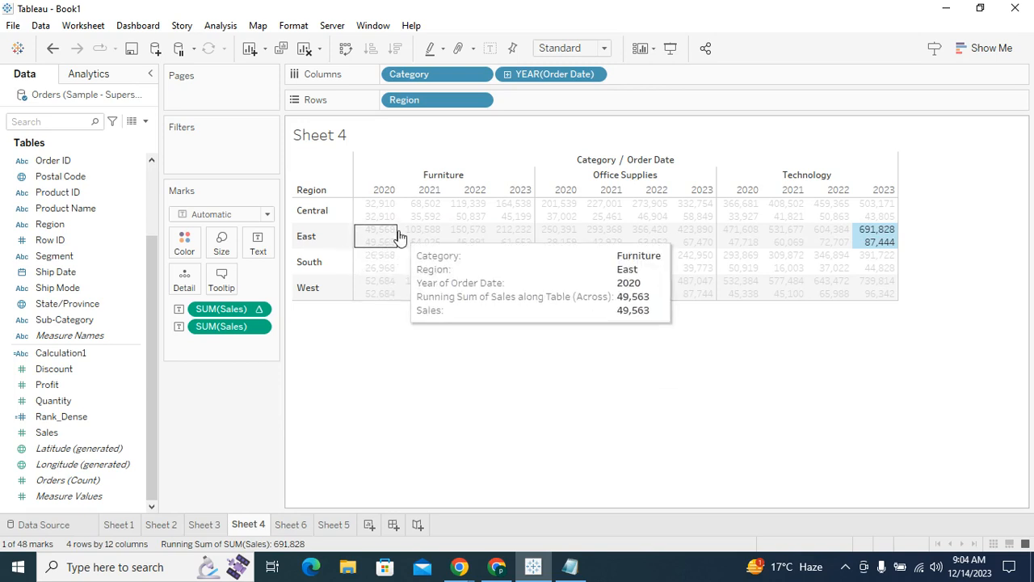
pyautogui.moveTo(887, 237)
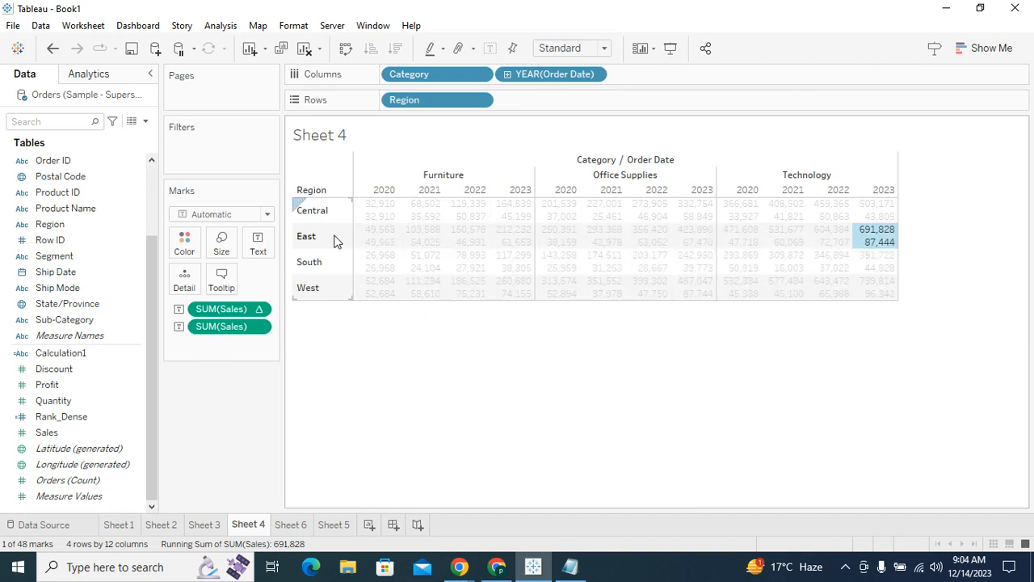
pyautogui.click(293, 525)
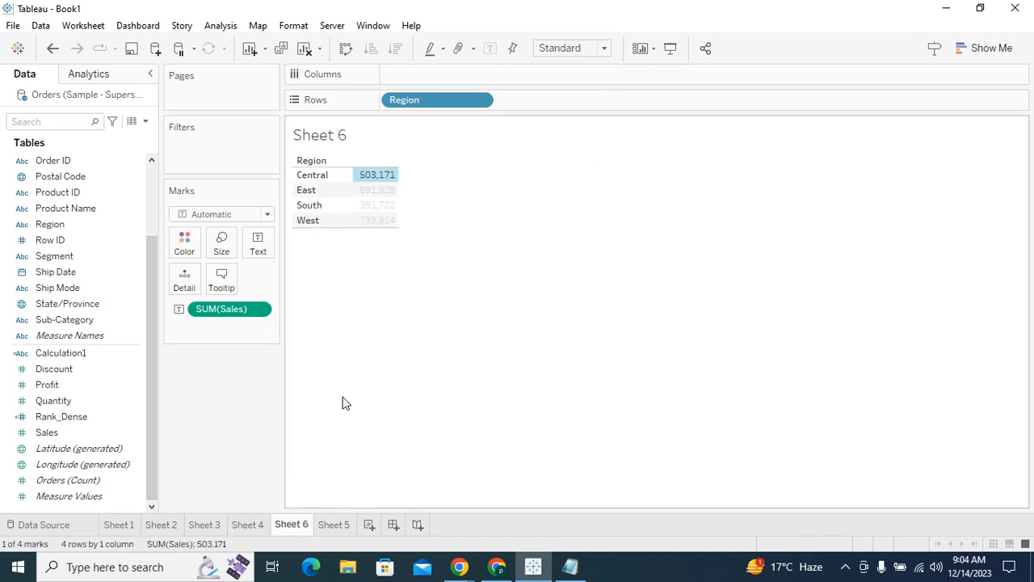
pyautogui.click(364, 193)
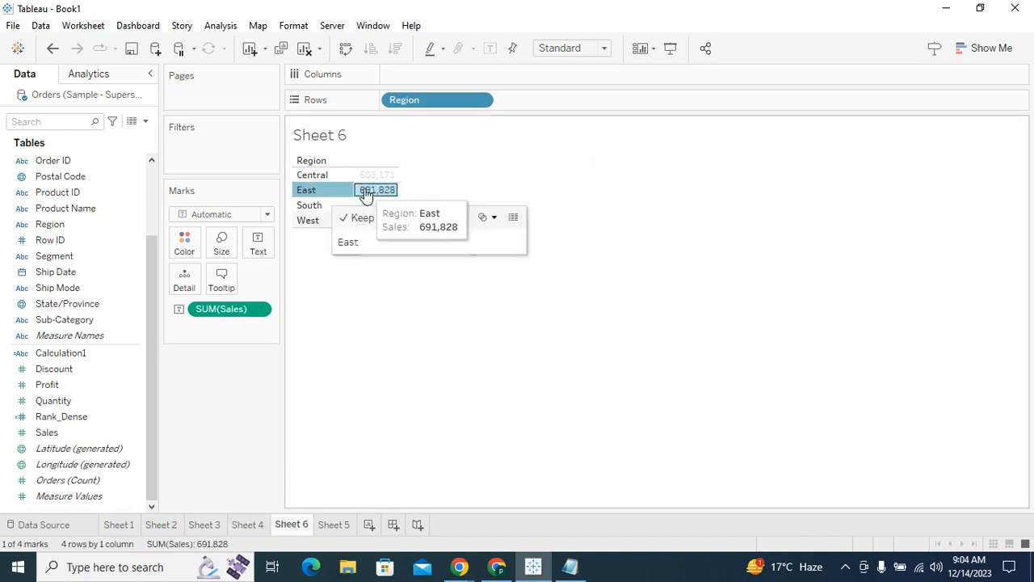
pyautogui.click(252, 524)
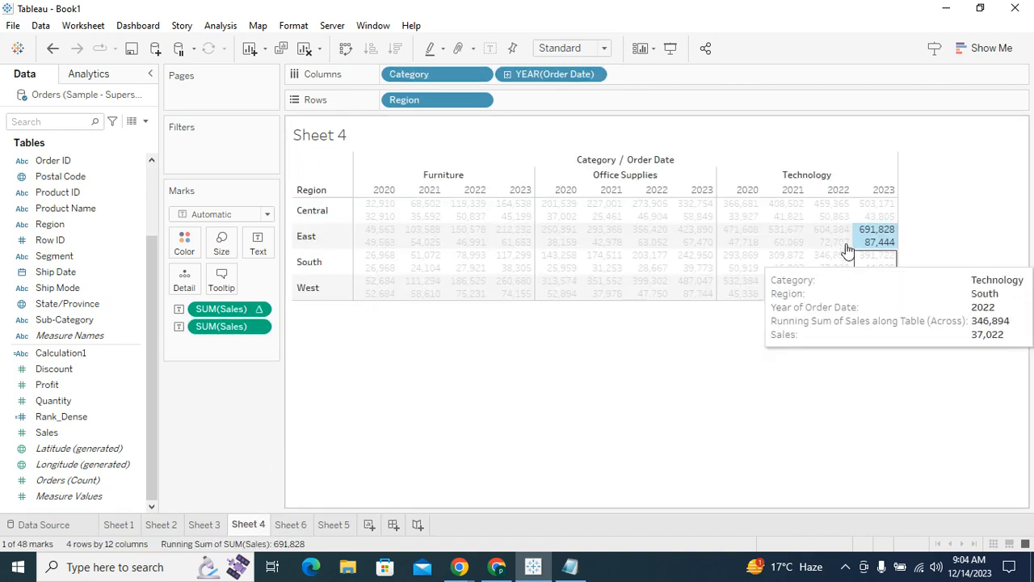
# Step: Highlight the South and West rows in turn to trace their running sums across the table, and clear the selection
pyautogui.click(319, 263)
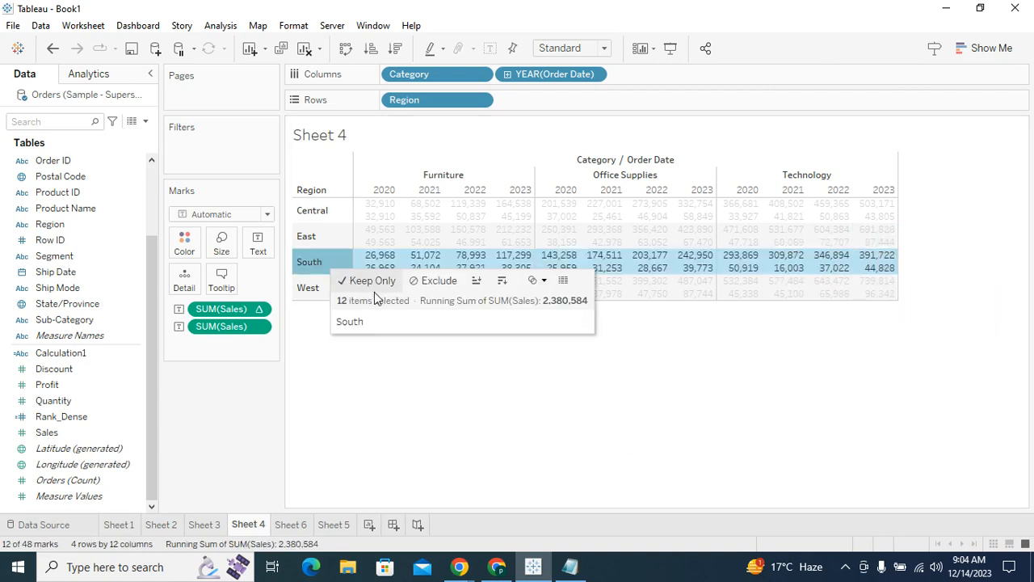
pyautogui.click(315, 289)
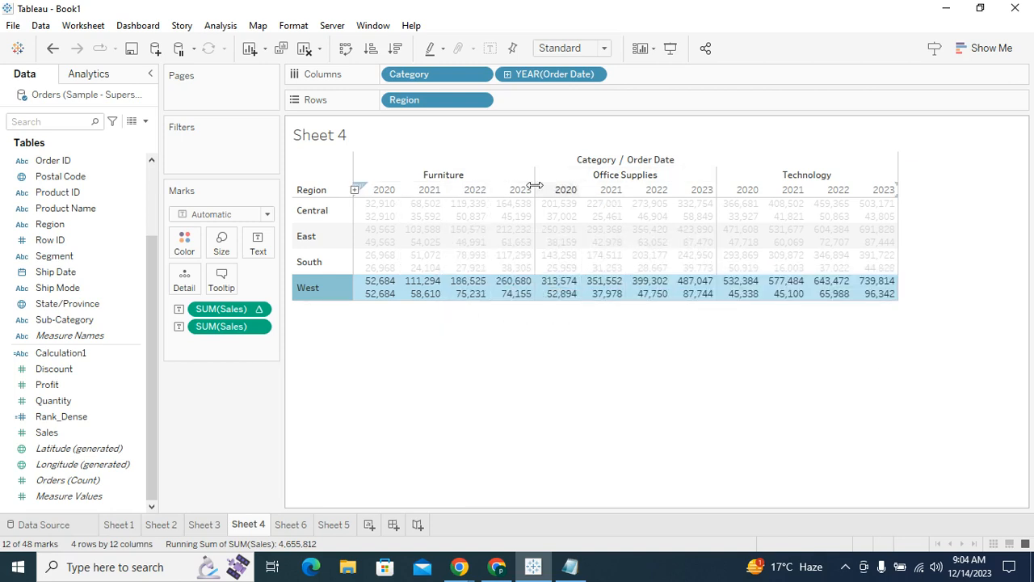
pyautogui.click(458, 353)
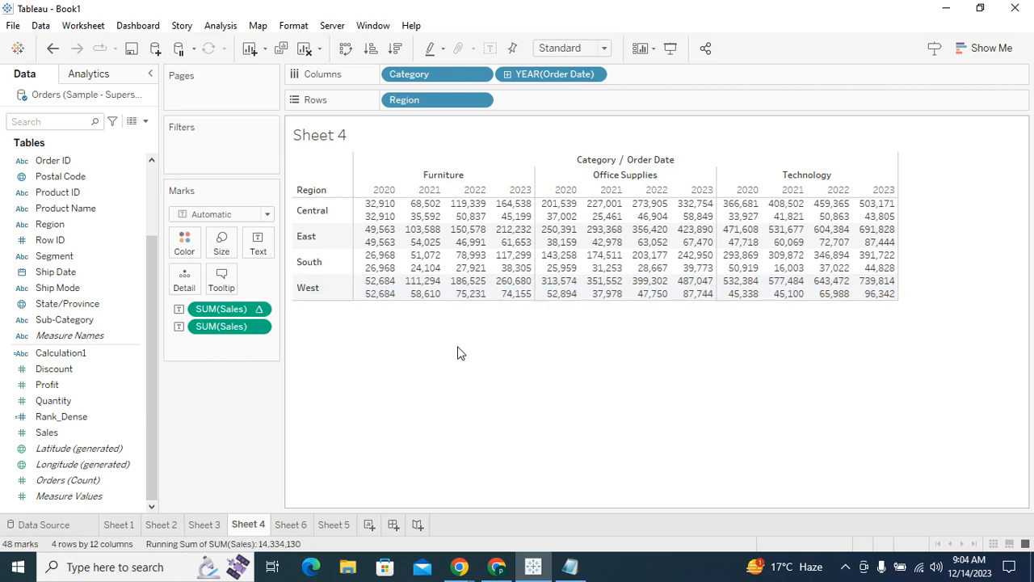
# Step: Change the running sum of Sales to compute using Table (down)
pyautogui.click(259, 310)
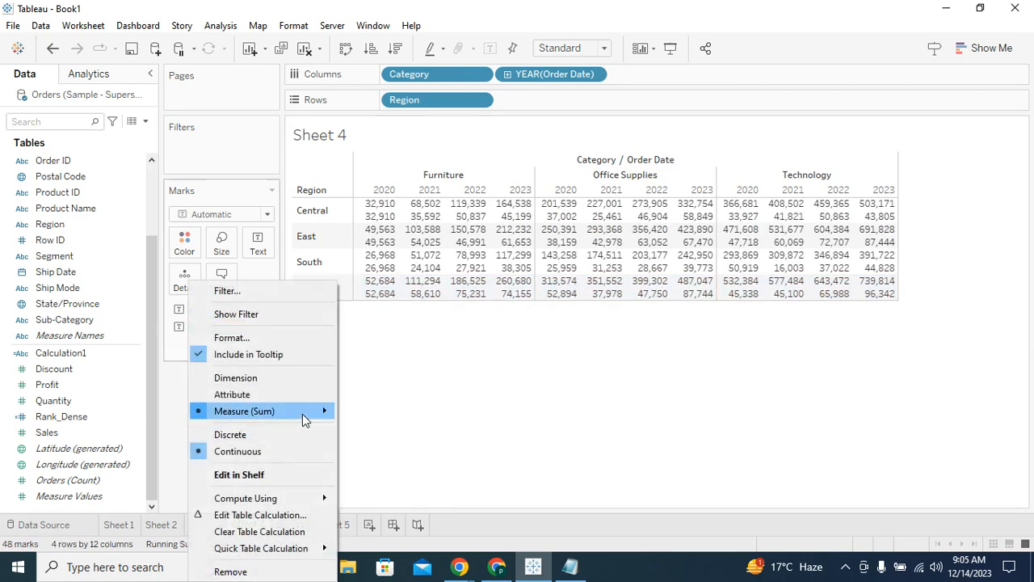
pyautogui.moveTo(304, 419)
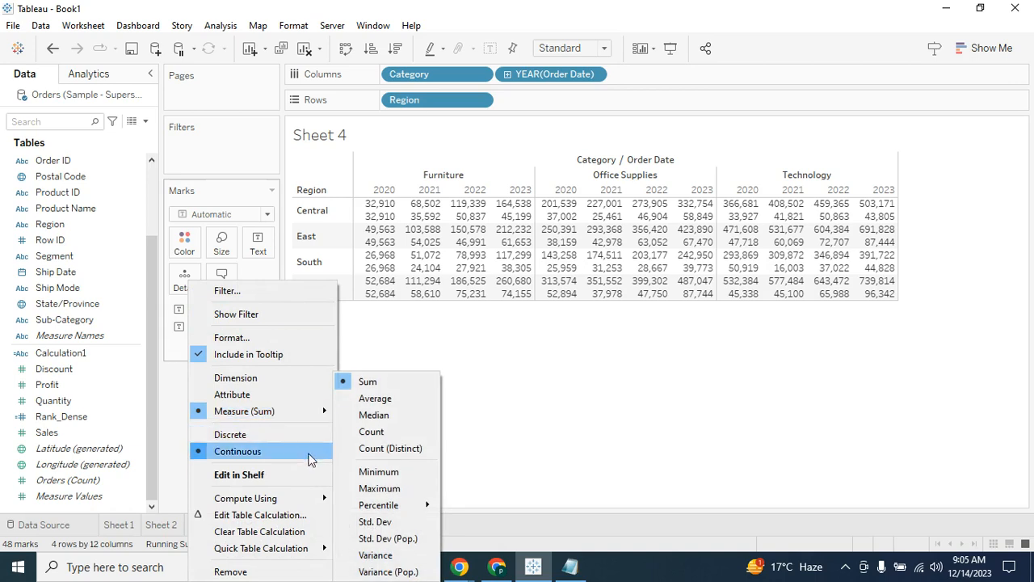
pyautogui.moveTo(317, 499)
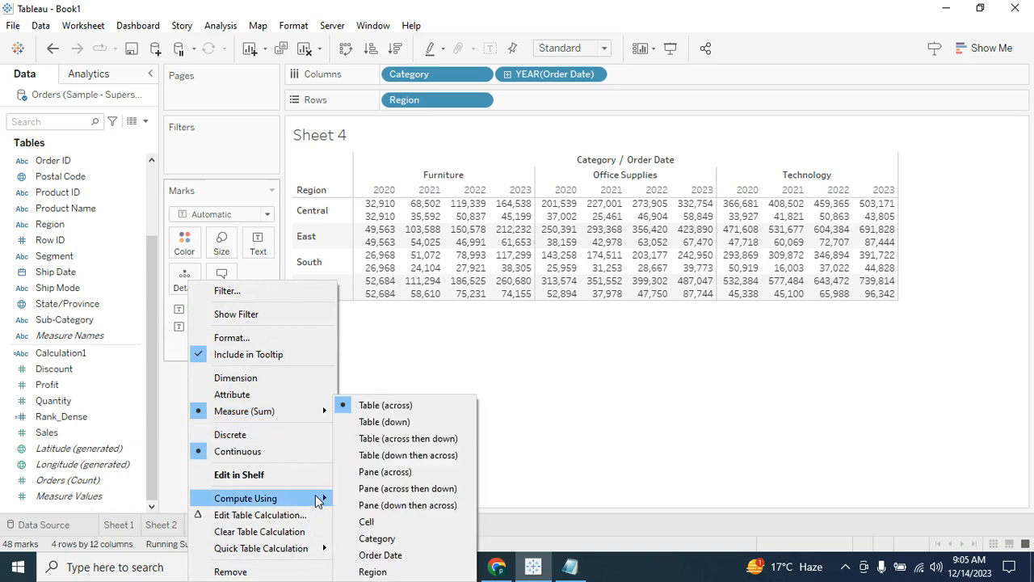
pyautogui.click(407, 422)
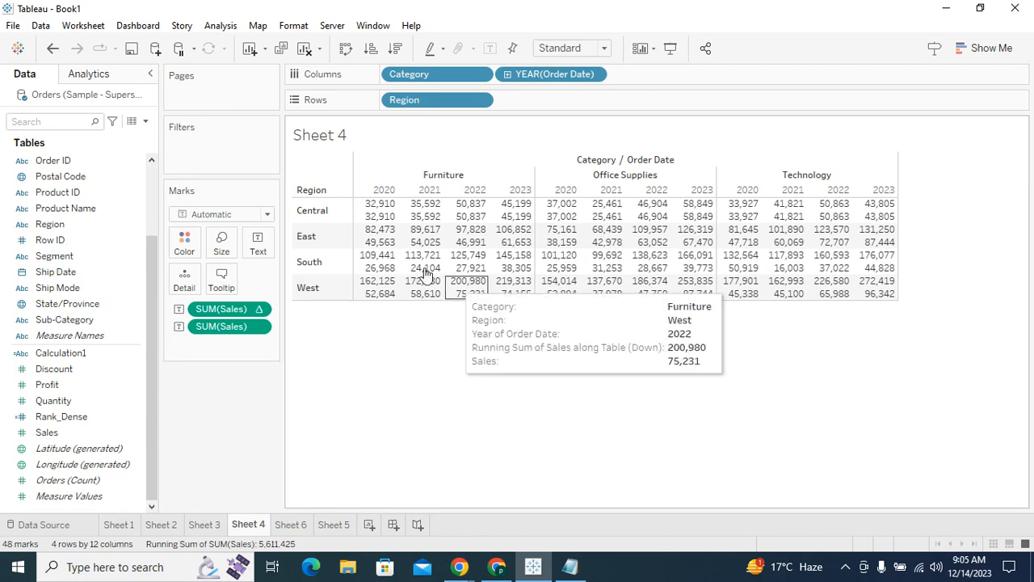
# Step: Highlight the Furniture columns 2020 to 2023 in turn to trace how sales accumulate down the regions, and clear the selection
pyautogui.moveTo(379, 221)
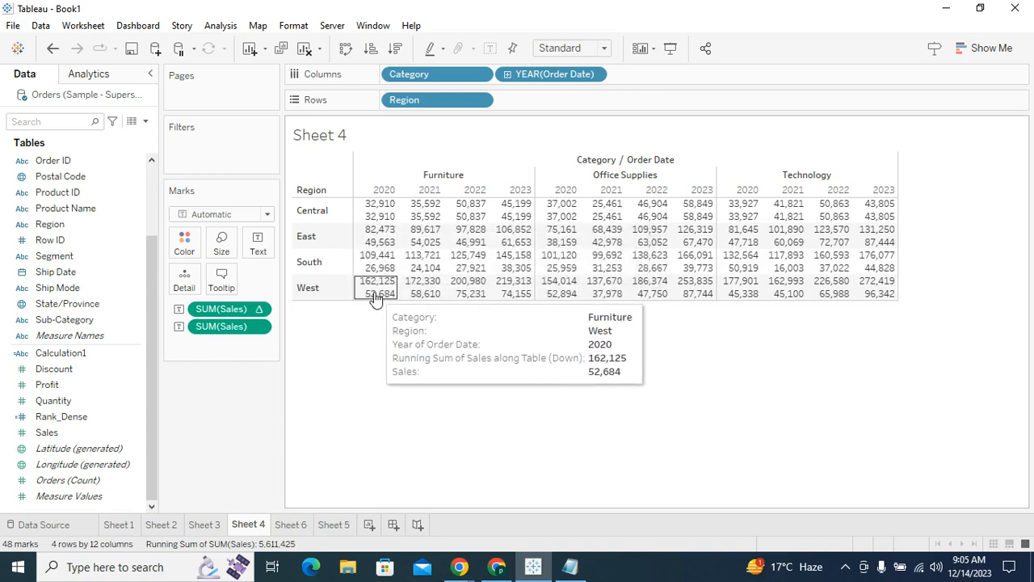
pyautogui.click(388, 192)
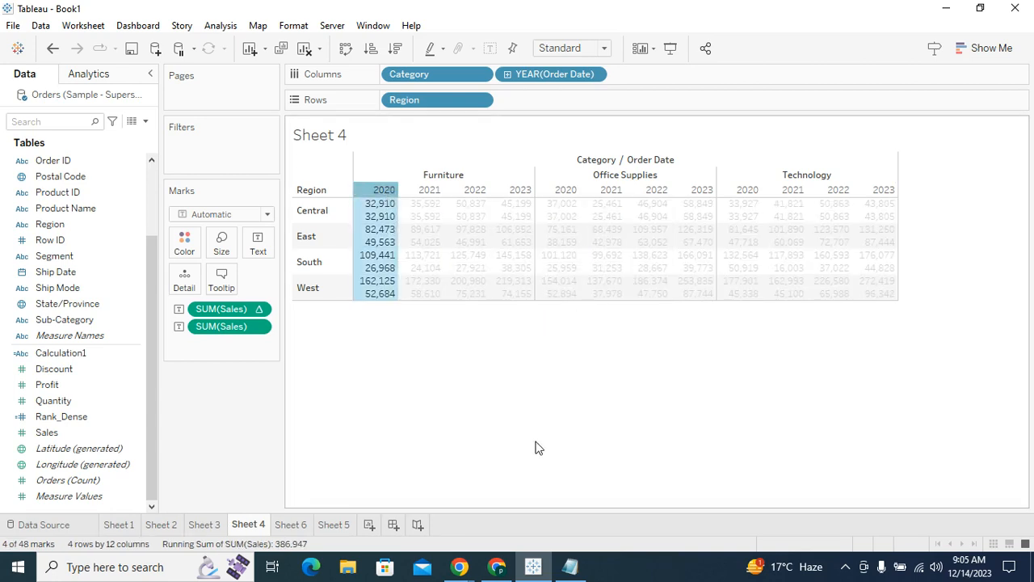
pyautogui.click(429, 191)
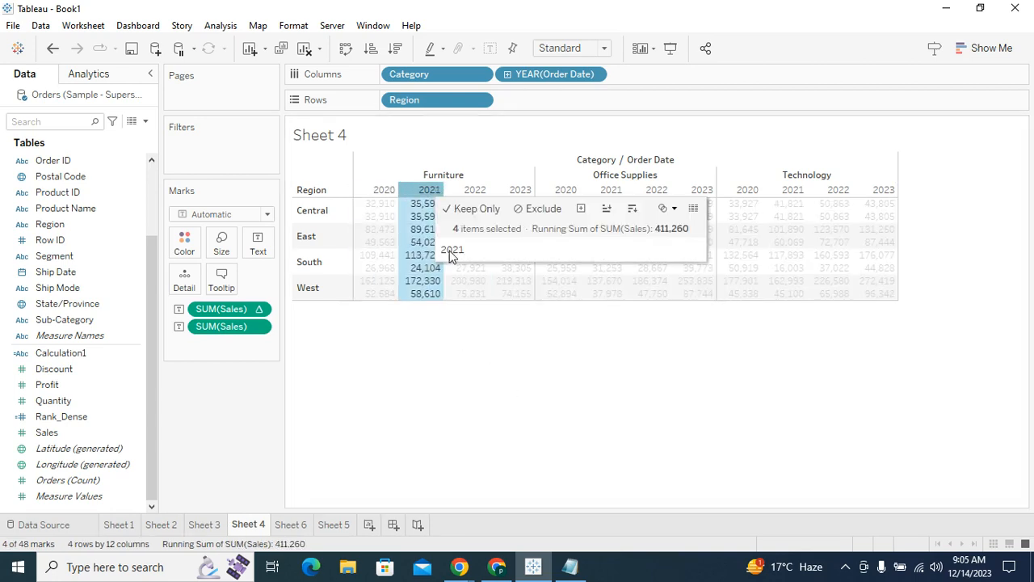
pyautogui.click(476, 192)
pyautogui.click(515, 193)
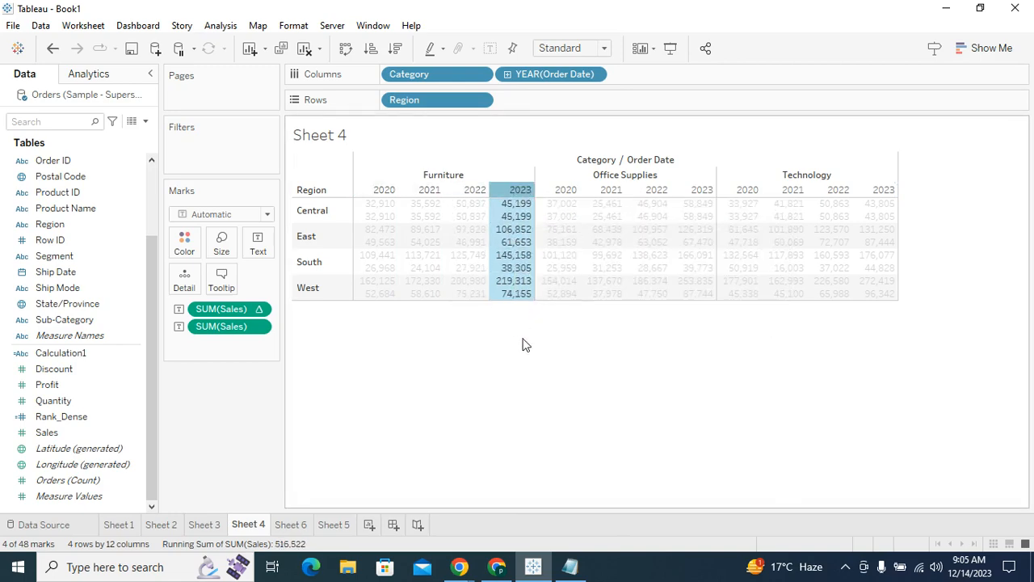
pyautogui.click(522, 345)
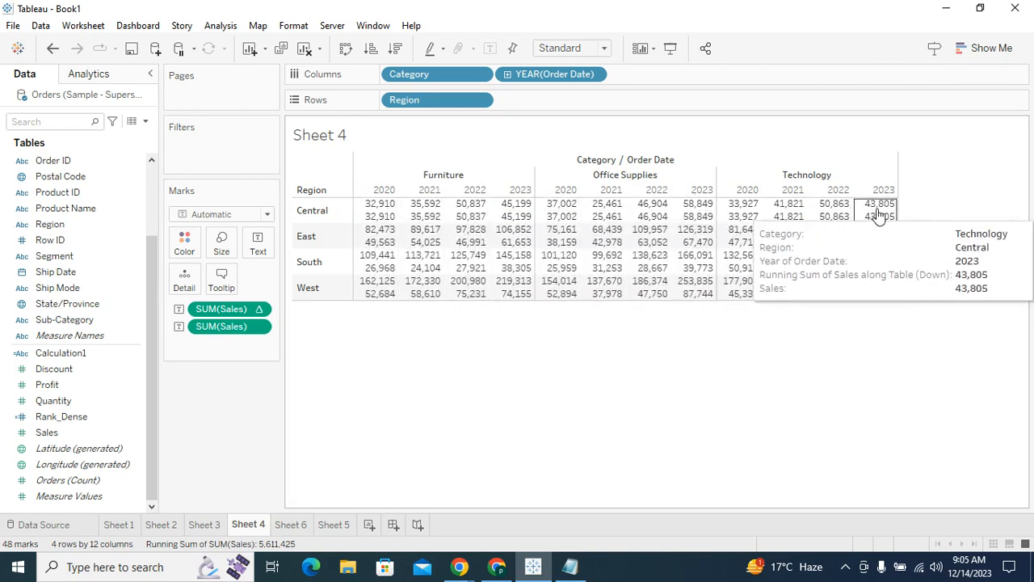
pyautogui.click(383, 211)
pyautogui.click(495, 370)
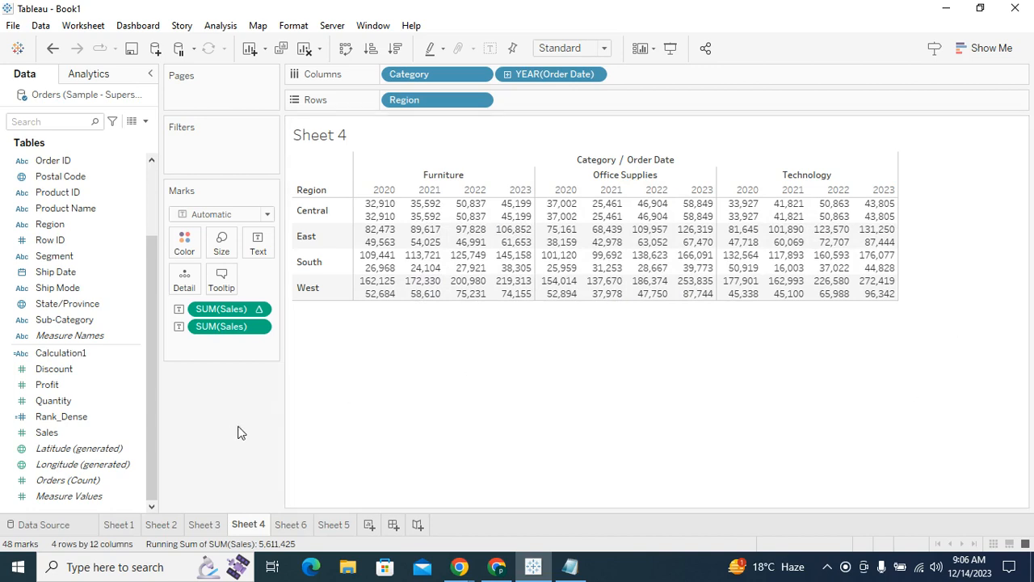
# Step: Review the Compute Using directions of the running sum of Sales, leaving the menu without a choice
pyautogui.click(259, 314)
pyautogui.click(477, 379)
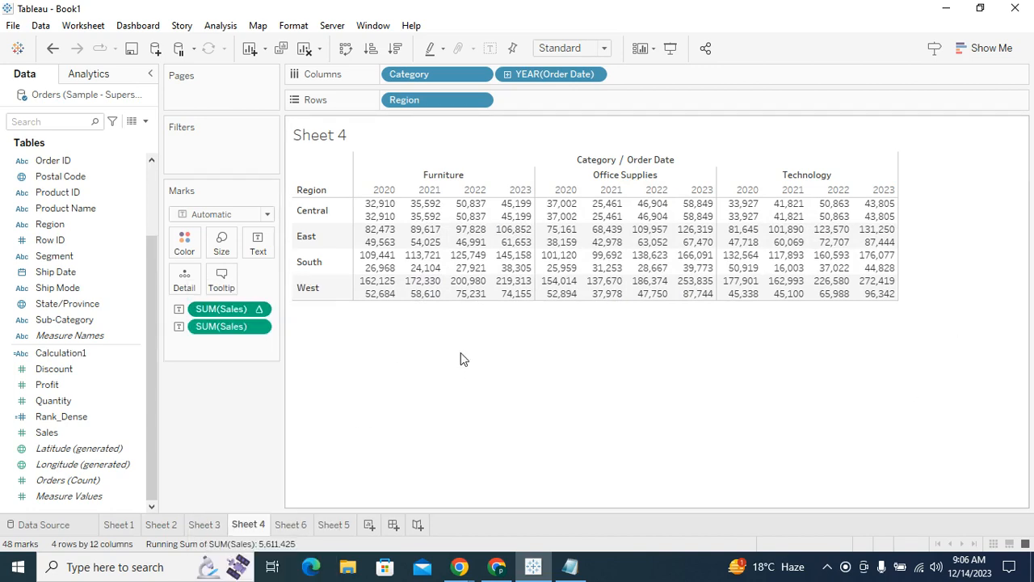
pyautogui.click(259, 311)
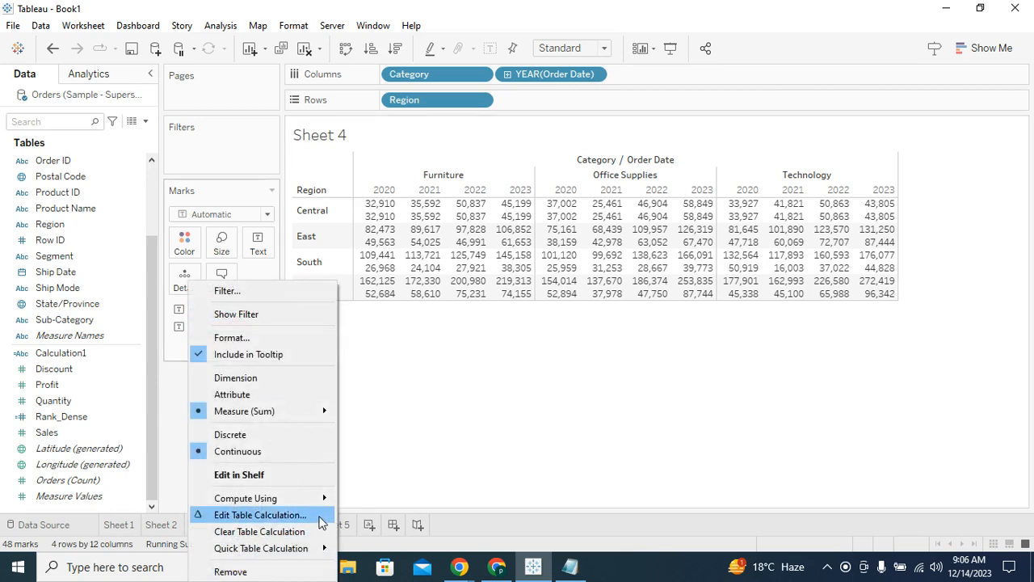
pyautogui.moveTo(316, 501)
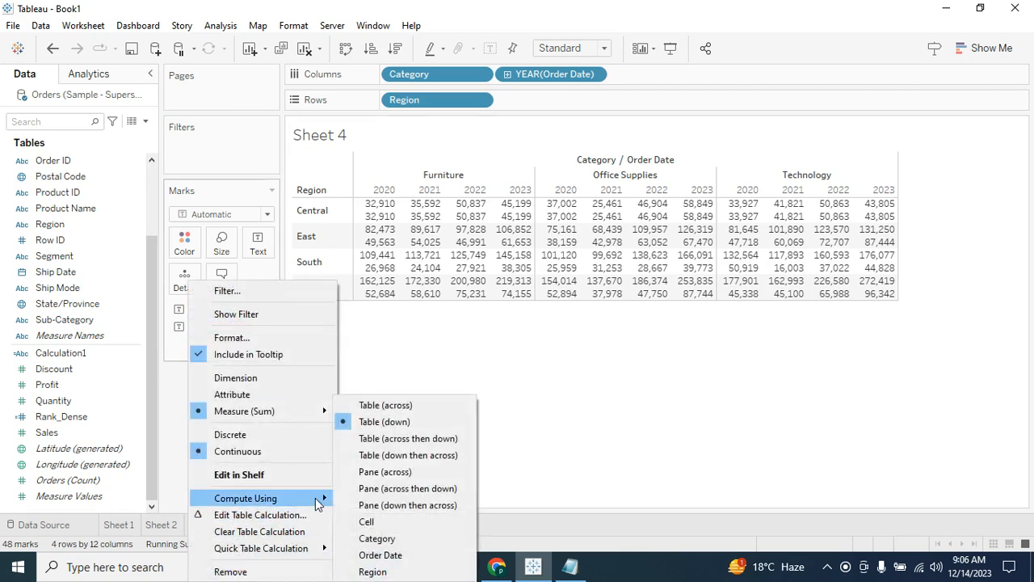
pyautogui.click(540, 399)
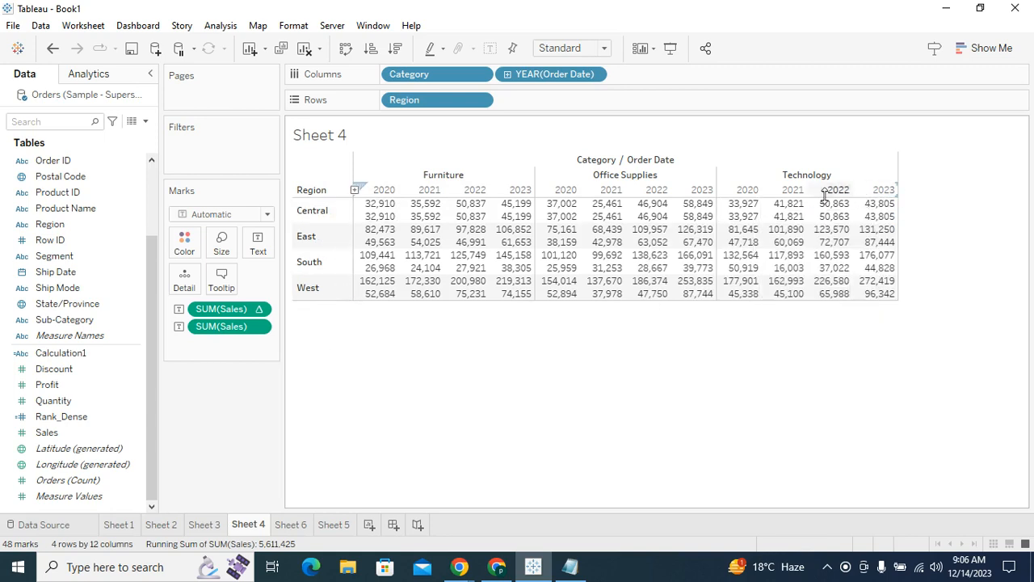
# Step: Change the running sum of Sales to compute using Table (across then down)
pyautogui.click(259, 311)
pyautogui.moveTo(312, 495)
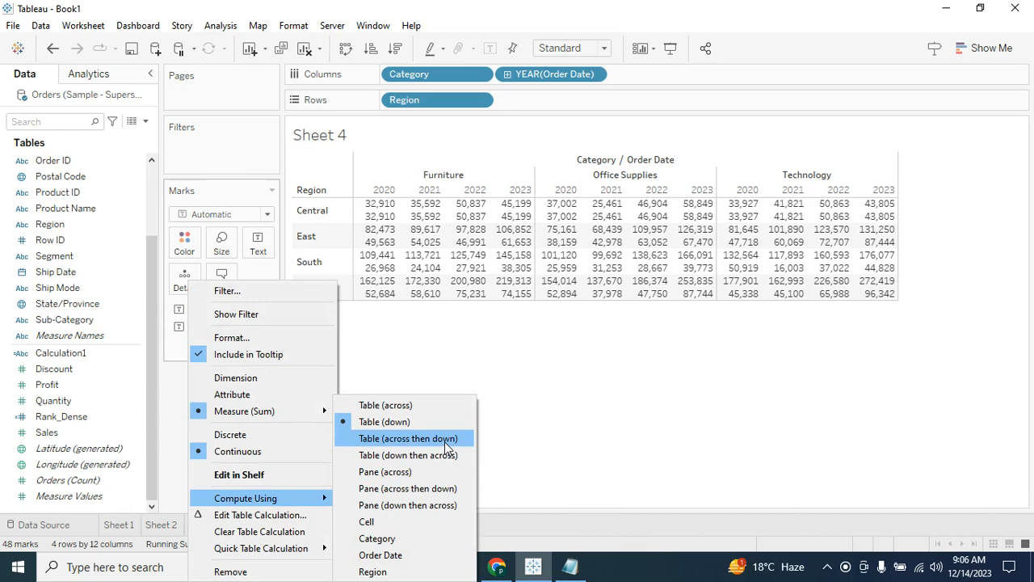
pyautogui.click(408, 438)
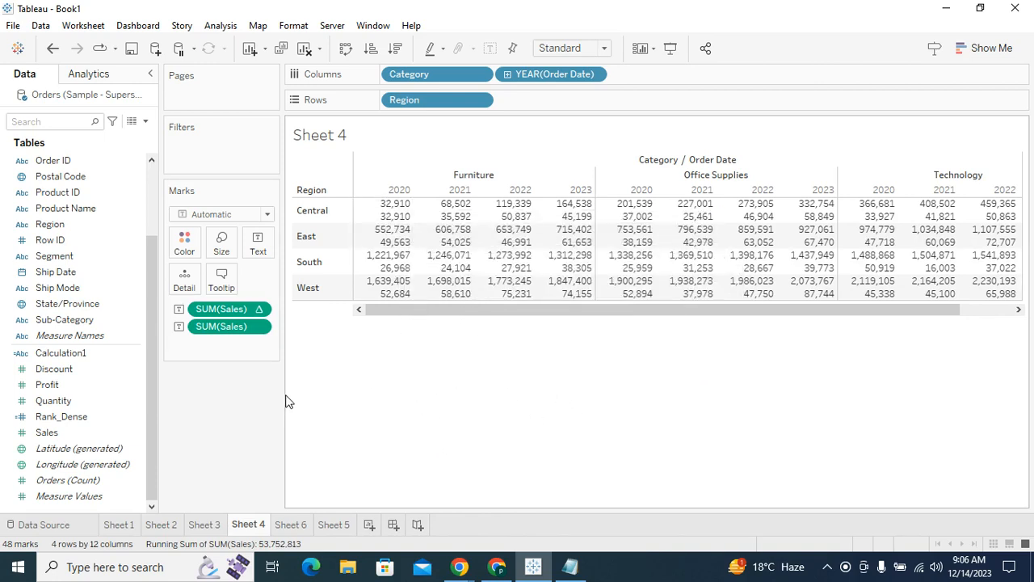
# Step: Review the running sum's Table Calculation settings, close them, and look across the table to the Technology 2023 column
pyautogui.click(261, 314)
pyautogui.moveTo(302, 497)
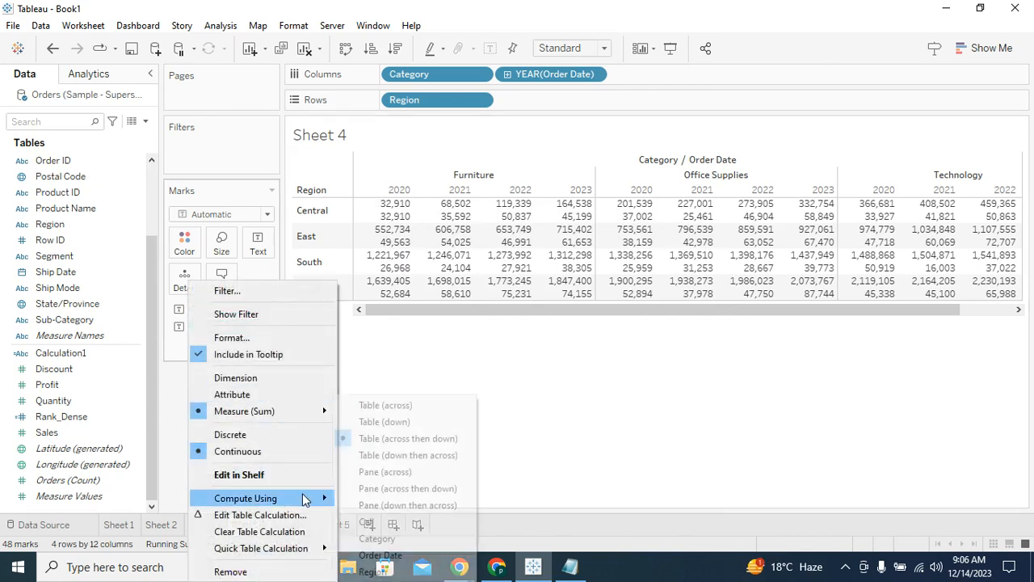
pyautogui.click(267, 514)
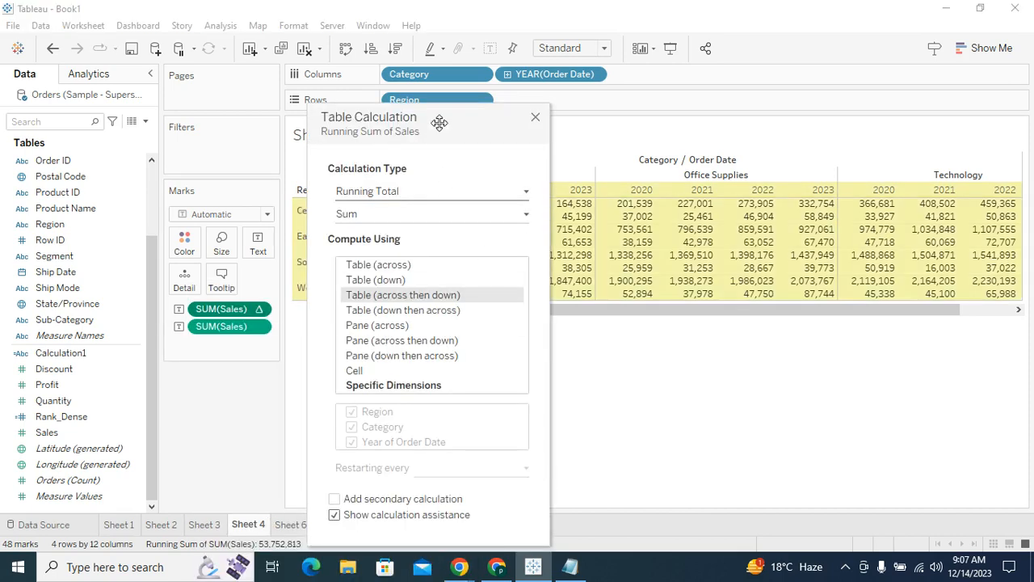
pyautogui.moveTo(439, 122); pyautogui.dragTo(240, 127)
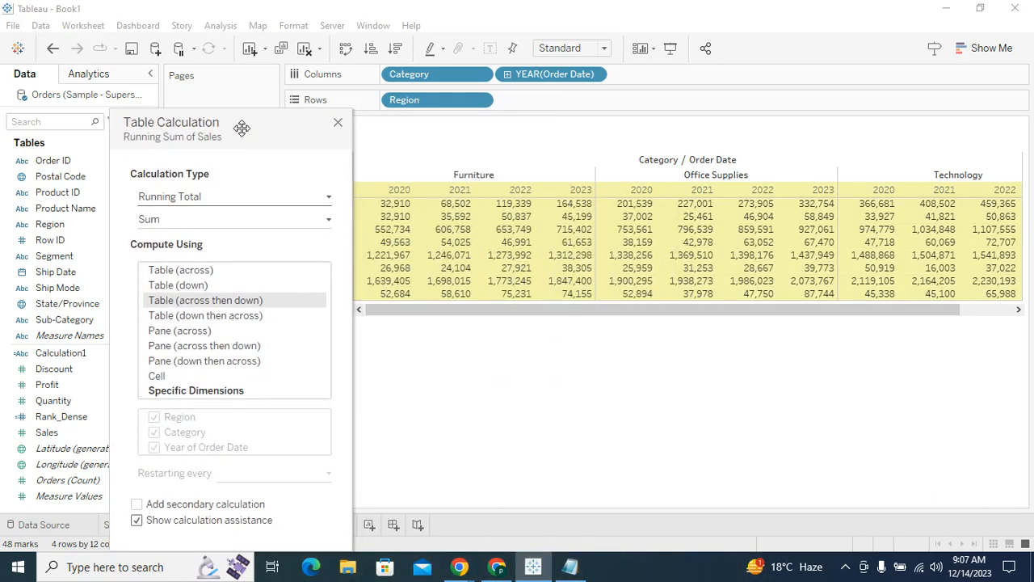
pyautogui.click(338, 124)
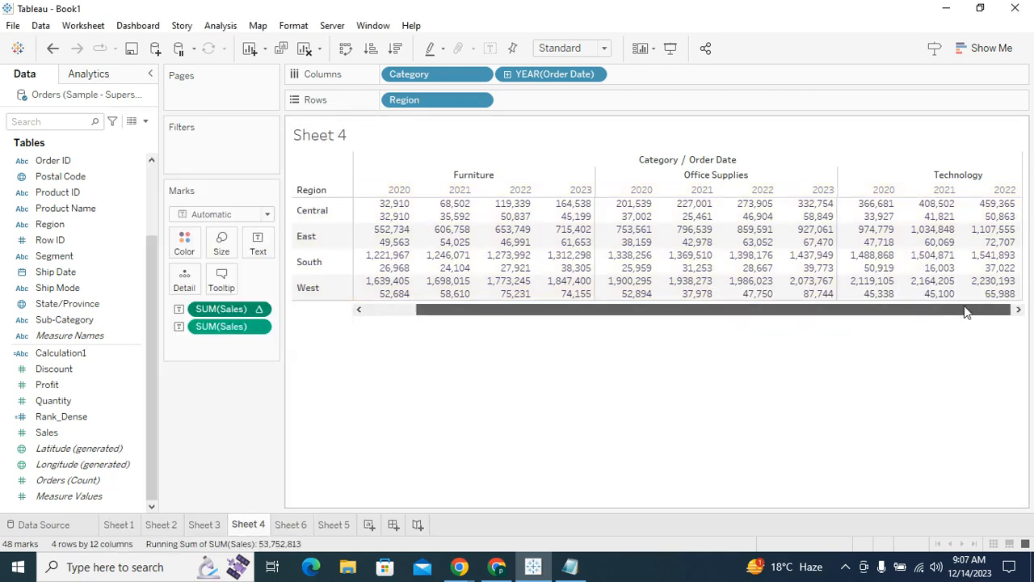
pyautogui.moveTo(965, 313); pyautogui.dragTo(1002, 307)
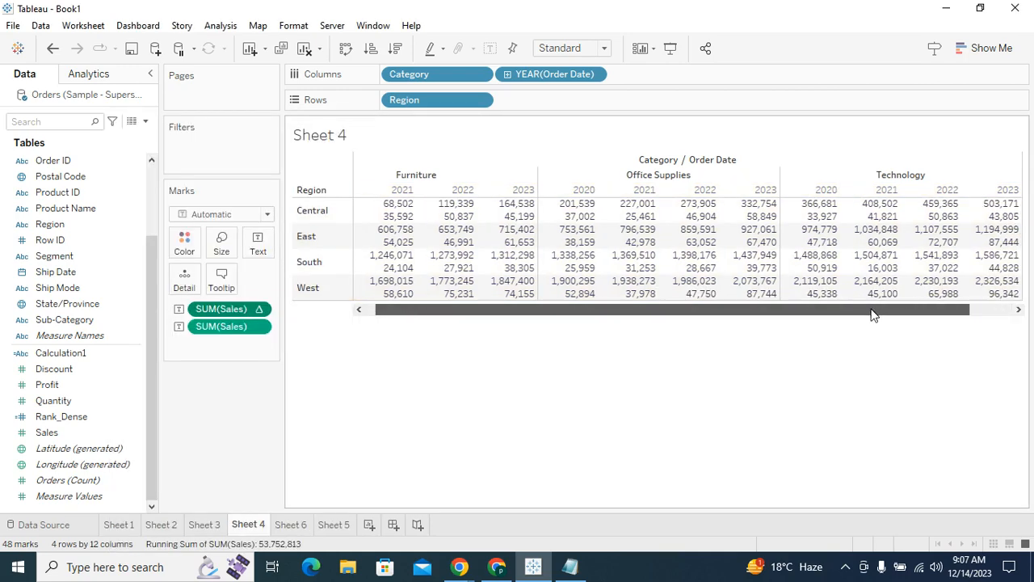
pyautogui.moveTo(873, 313); pyautogui.dragTo(862, 312)
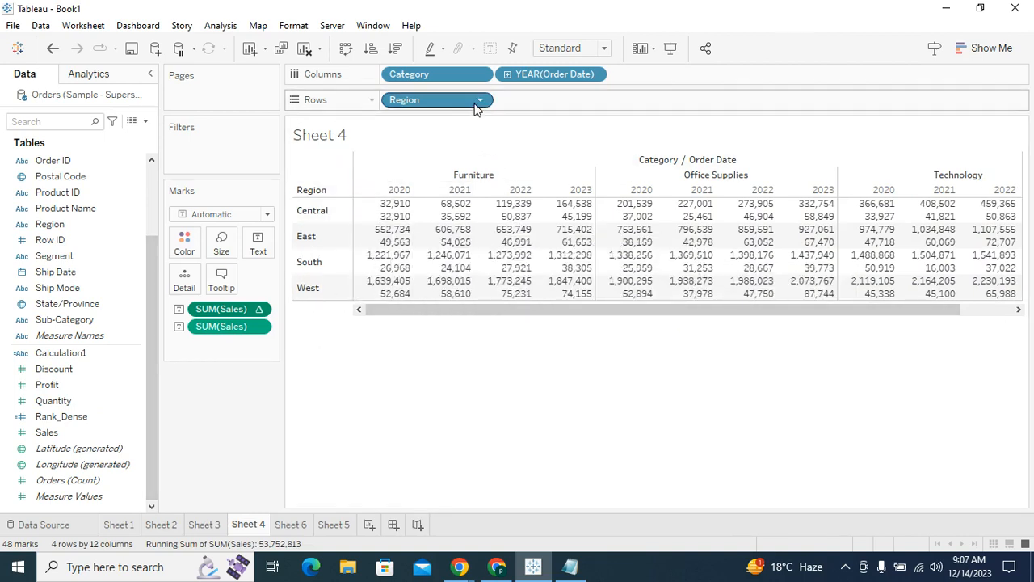
# Step: Try adding Segment to the rows after Region, and remove it again
pyautogui.moveTo(154, 272); pyautogui.dragTo(161, 204)
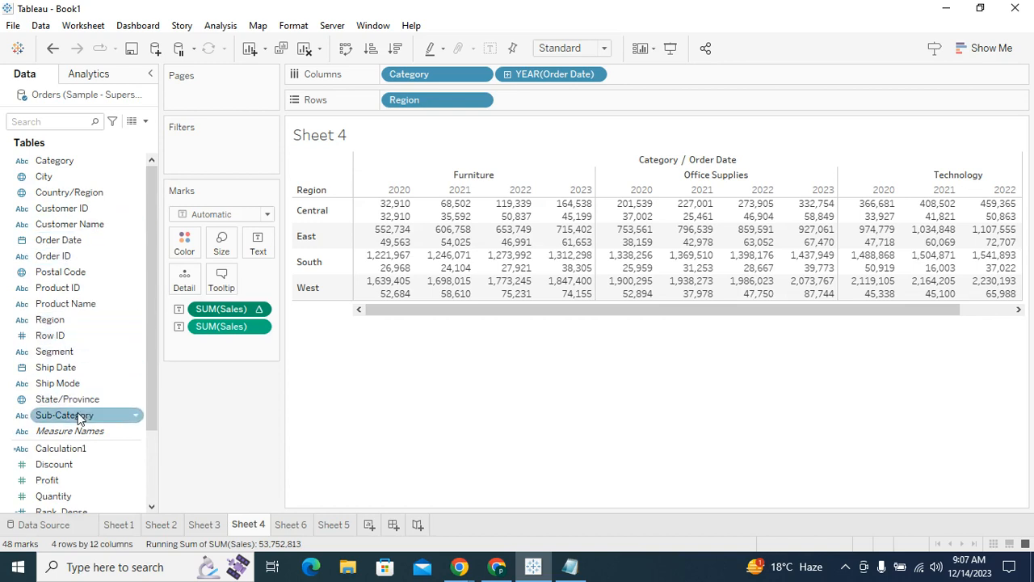
pyautogui.moveTo(61, 352); pyautogui.dragTo(619, 108)
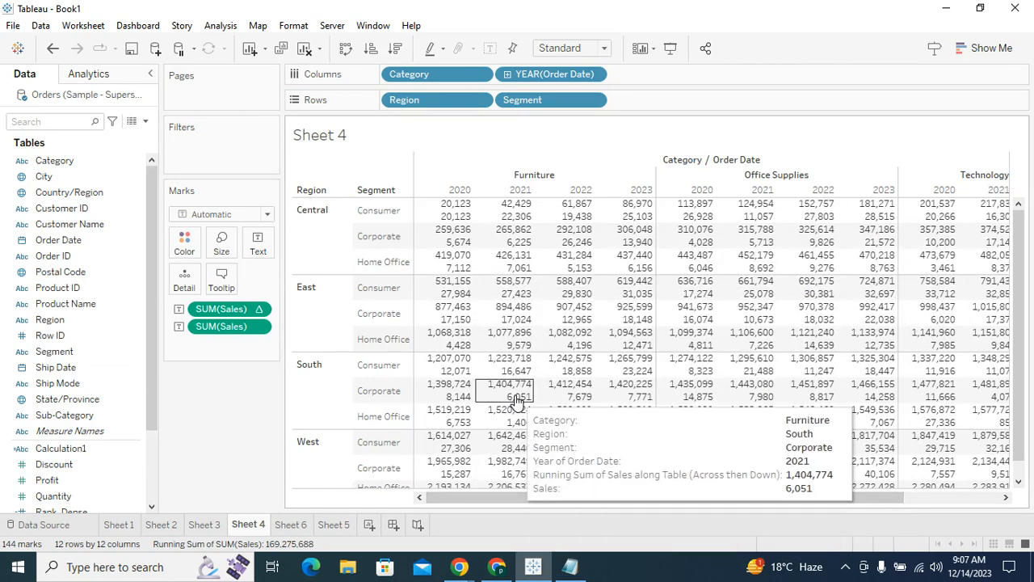
pyautogui.moveTo(557, 100); pyautogui.dragTo(247, 390)
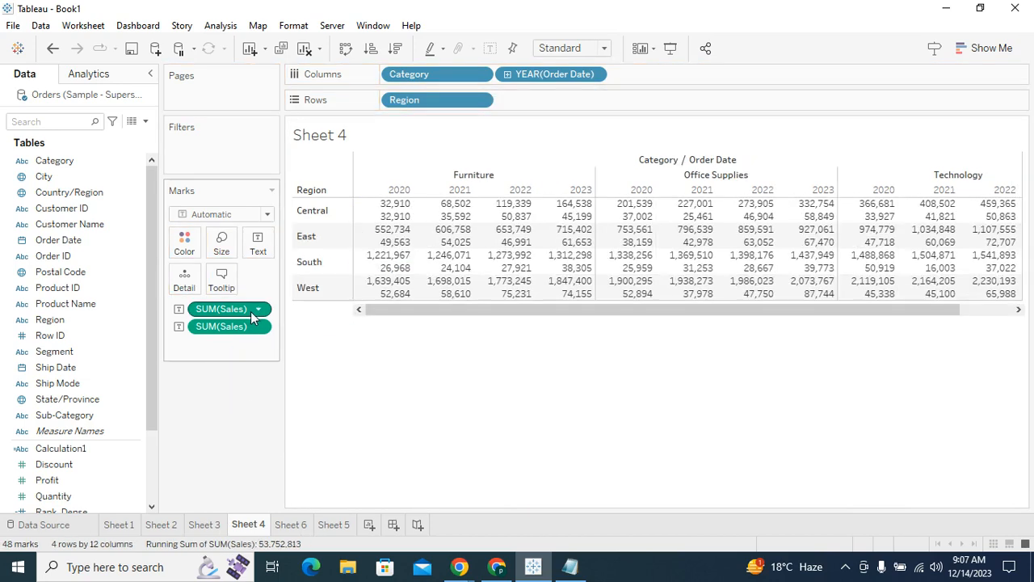
# Step: Reopen the running sum's table calculation settings, examine the highlighted calculation scope beside the table, and close them
pyautogui.click(260, 314)
pyautogui.click(259, 513)
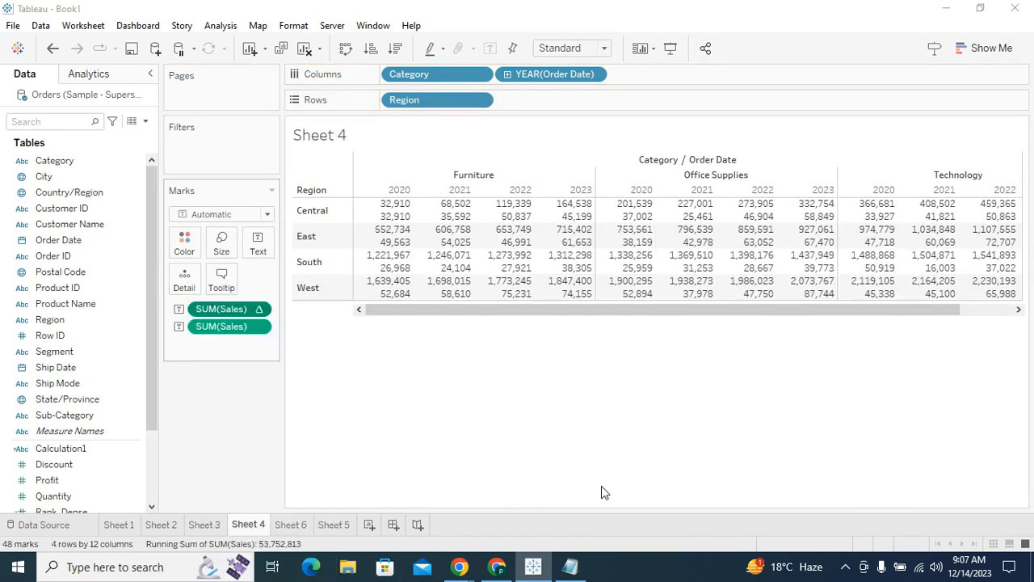
pyautogui.moveTo(347, 213); pyautogui.dragTo(212, 70)
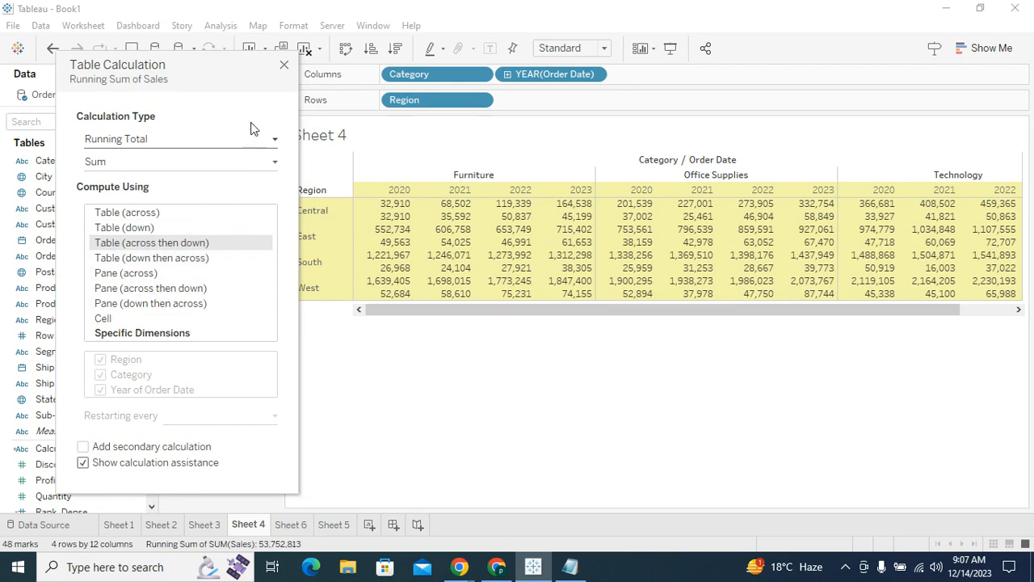
pyautogui.click(284, 68)
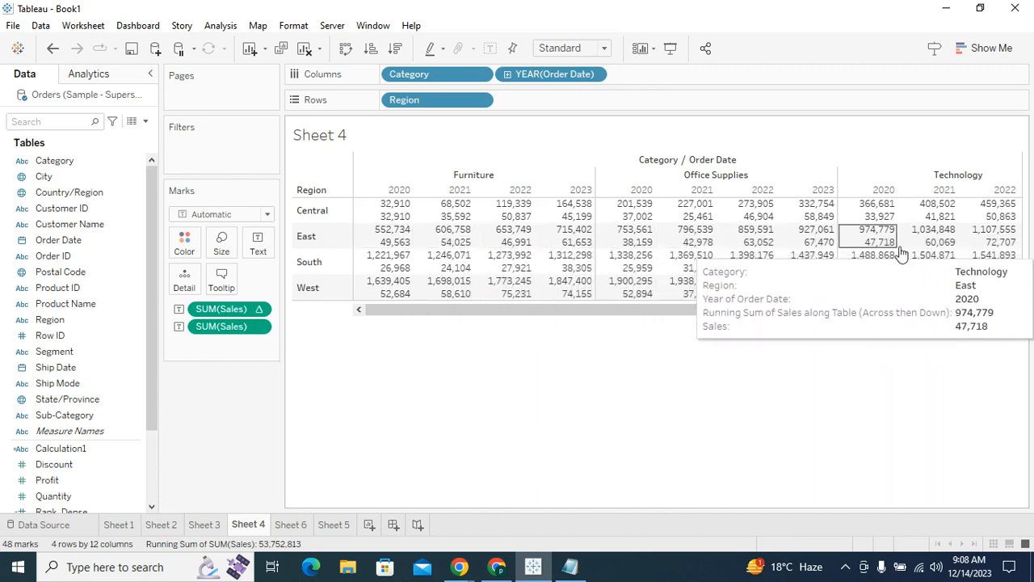
# Step: Select the East Technology 2022, South Furniture 2020 and West Technology 2022 cells in turn to trace the running sum across then down
pyautogui.click(1000, 234)
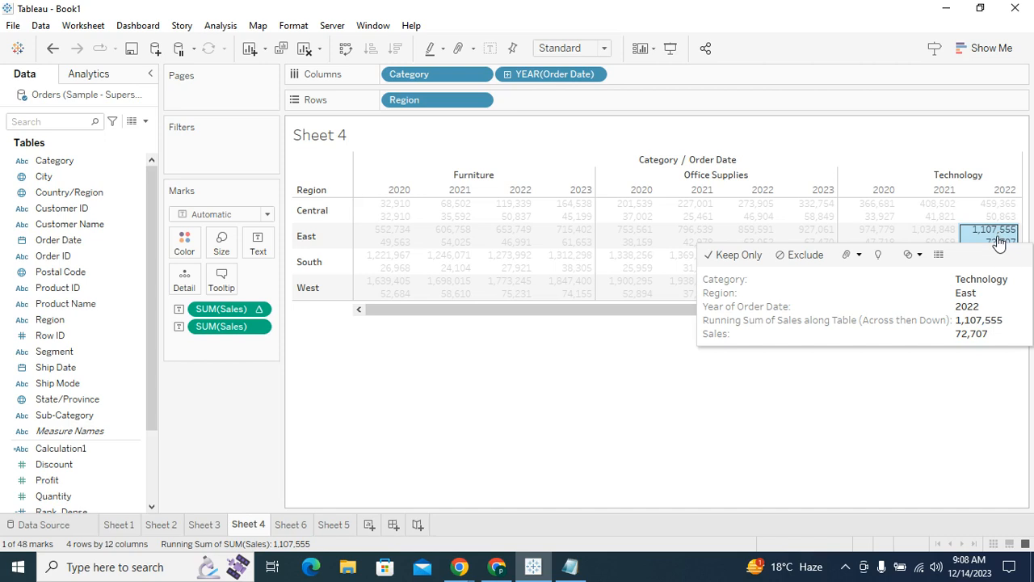
pyautogui.click(384, 264)
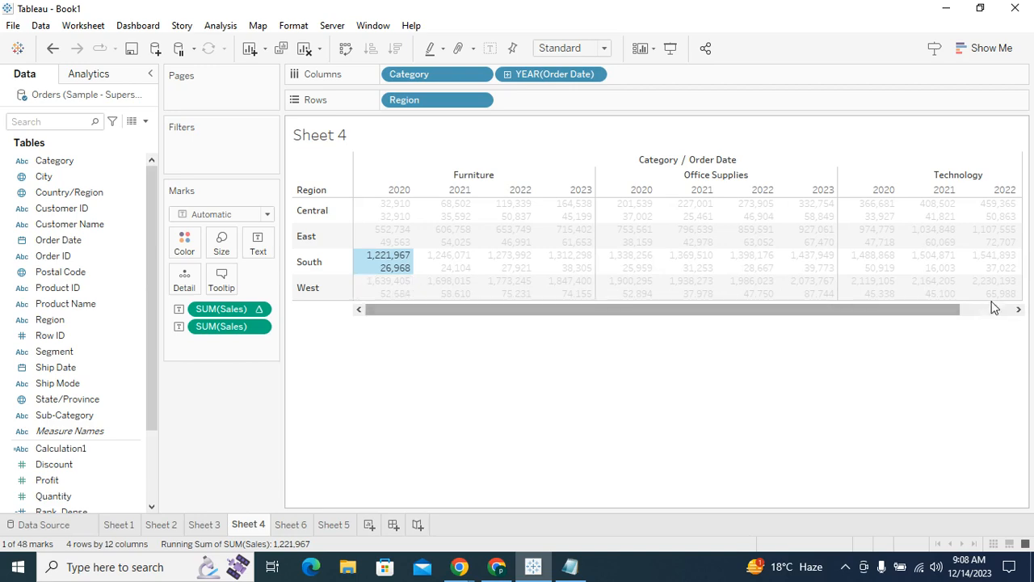
pyautogui.click(908, 401)
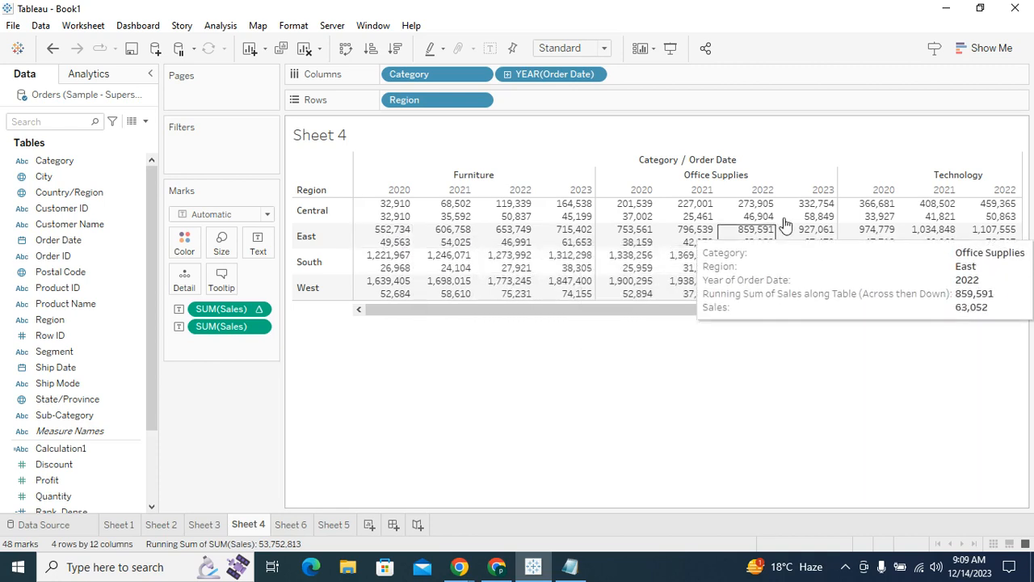
pyautogui.click(1005, 291)
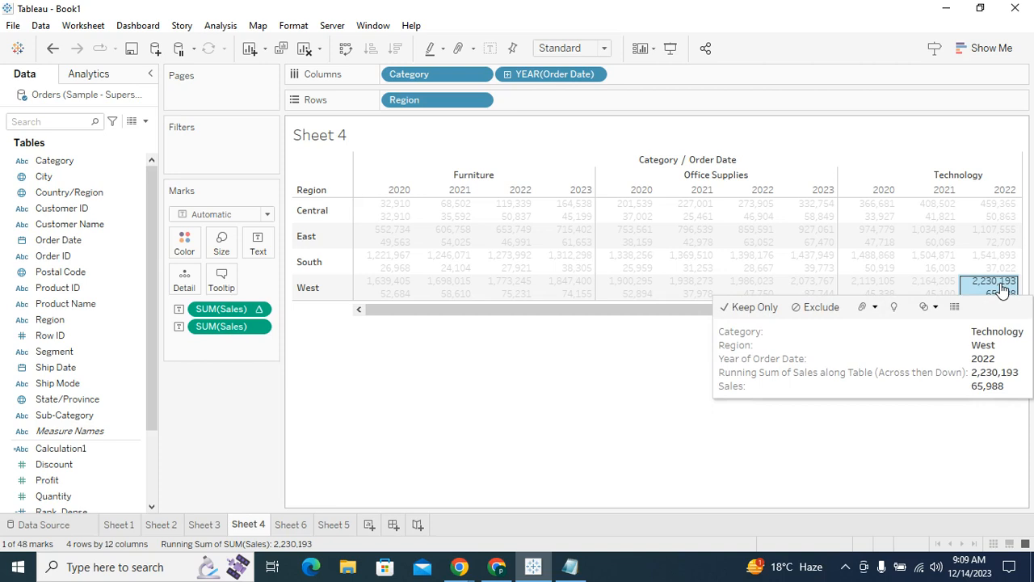
# Step: Create a new worksheet showing total Sales as a single bar with its mark label displayed
pyautogui.click(369, 524)
pyautogui.scroll(-2, 64, 465)
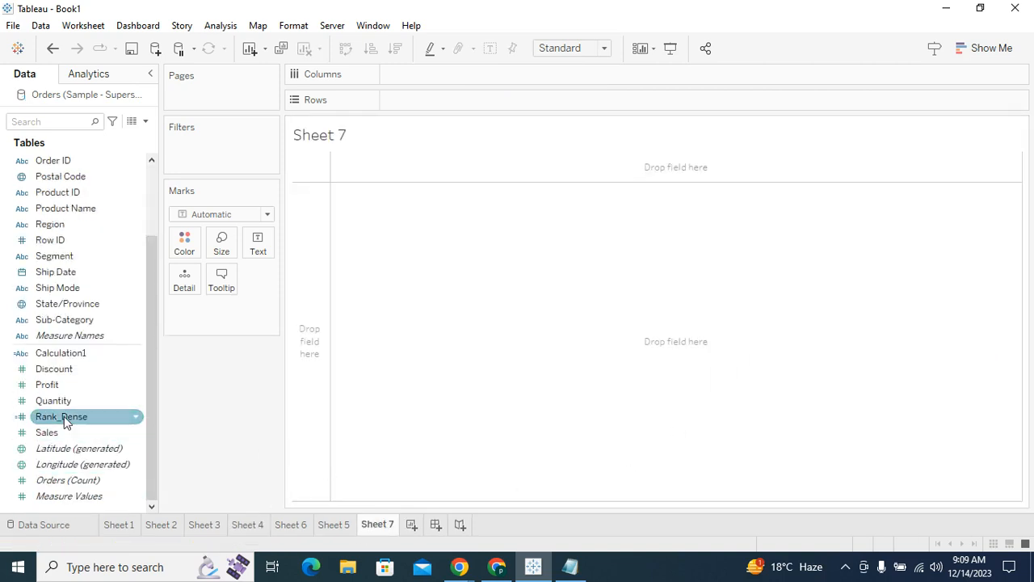
pyautogui.moveTo(64, 434); pyautogui.dragTo(509, 377)
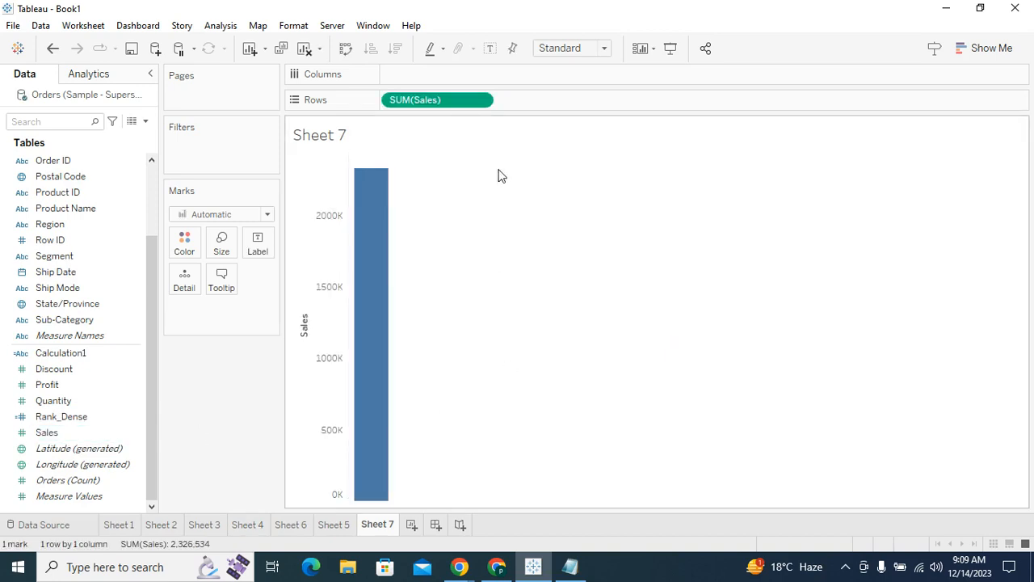
pyautogui.click(490, 48)
pyautogui.moveTo(377, 208)
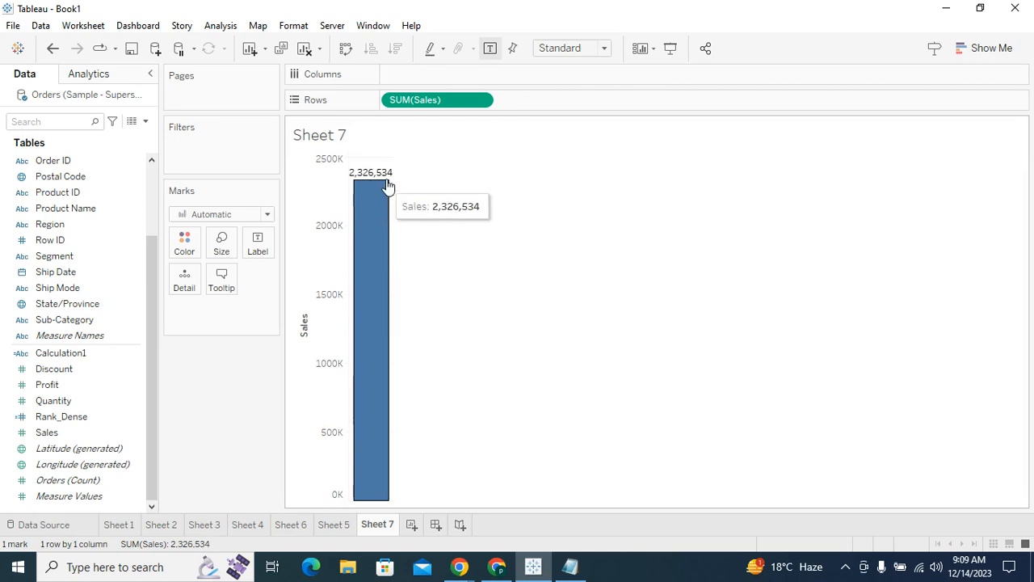
# Step: Return to Sheet 4, inspect the West Technology 2023 cell to compare its running sum with total Sales, and clear the selection
pyautogui.click(265, 525)
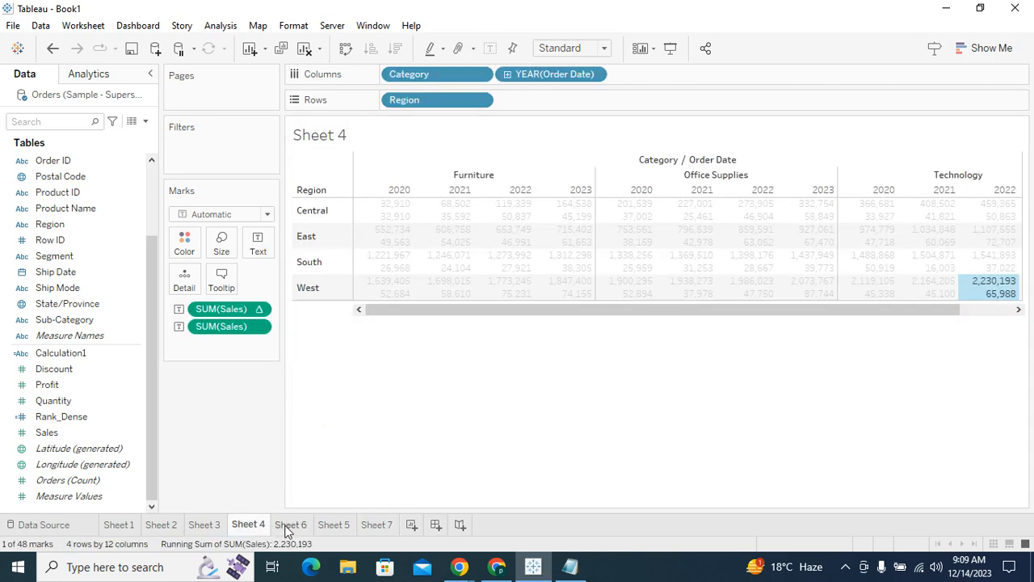
pyautogui.moveTo(288, 529)
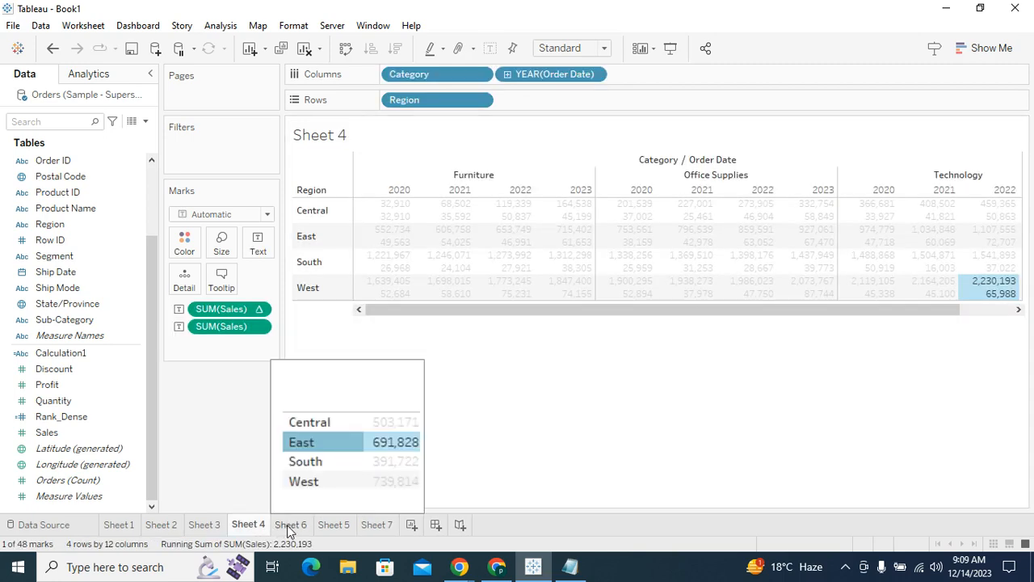
pyautogui.moveTo(960, 315); pyautogui.dragTo(1020, 308)
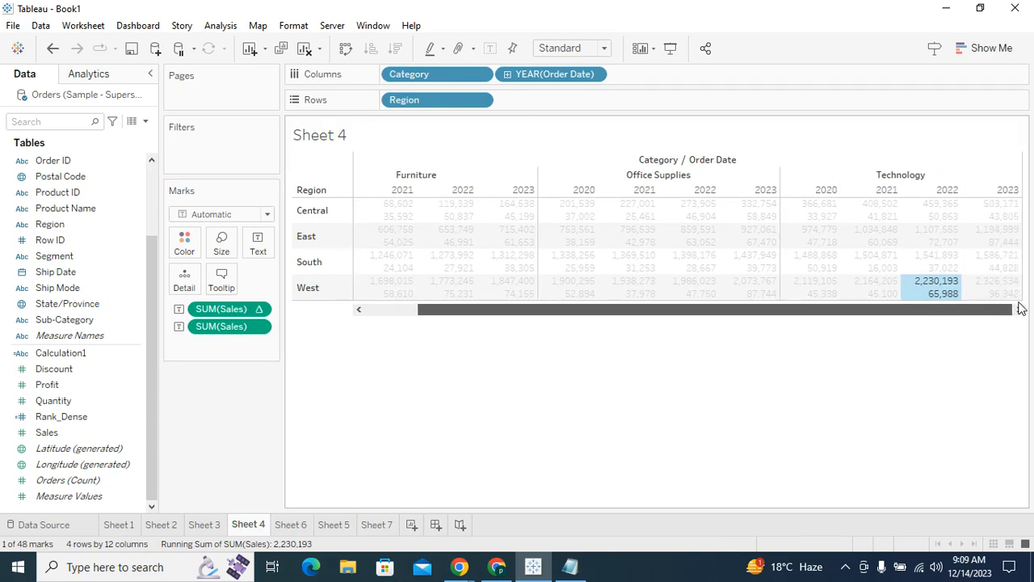
pyautogui.click(997, 329)
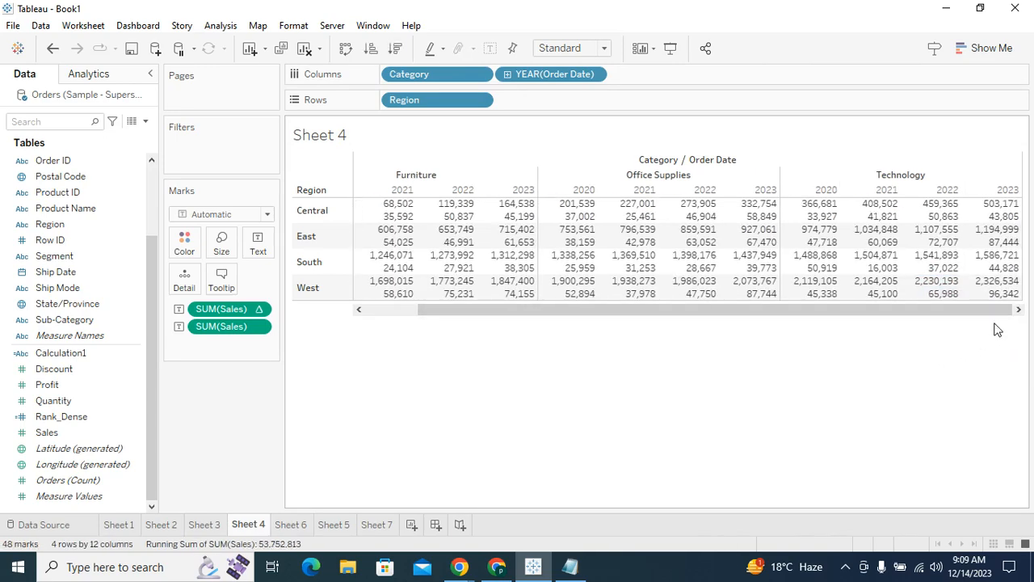
pyautogui.click(992, 285)
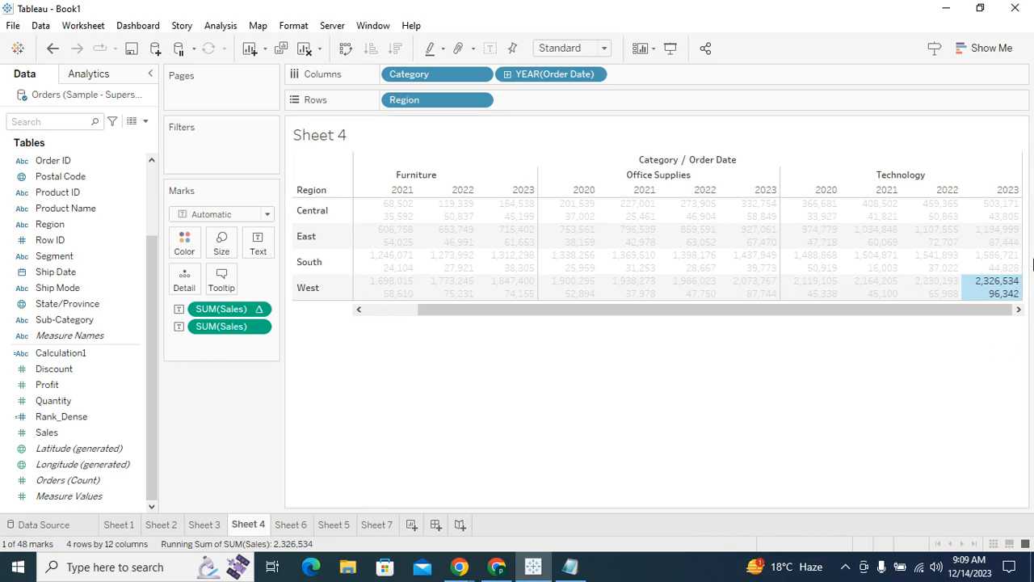
pyautogui.moveTo(1001, 289)
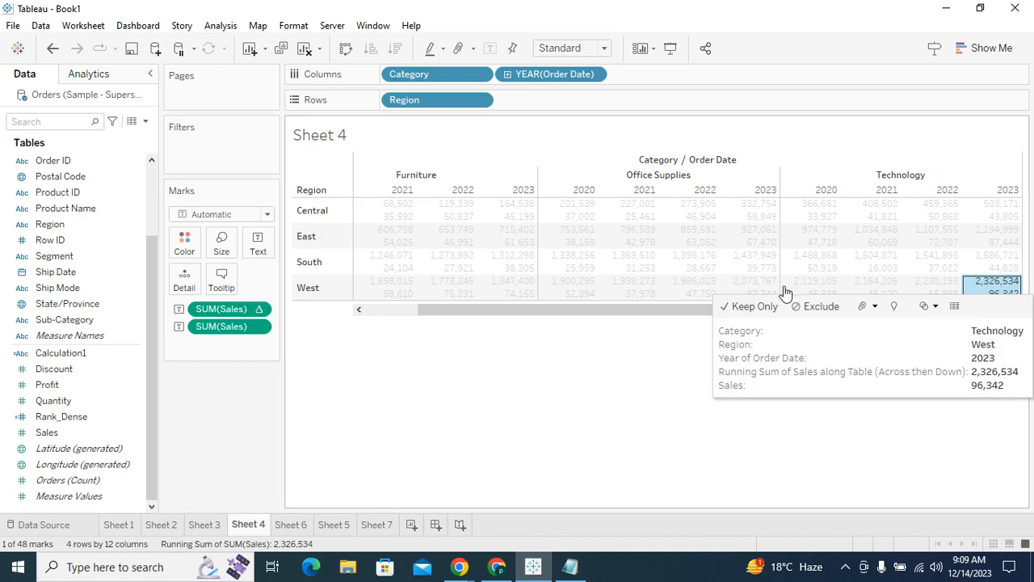
pyautogui.click(566, 337)
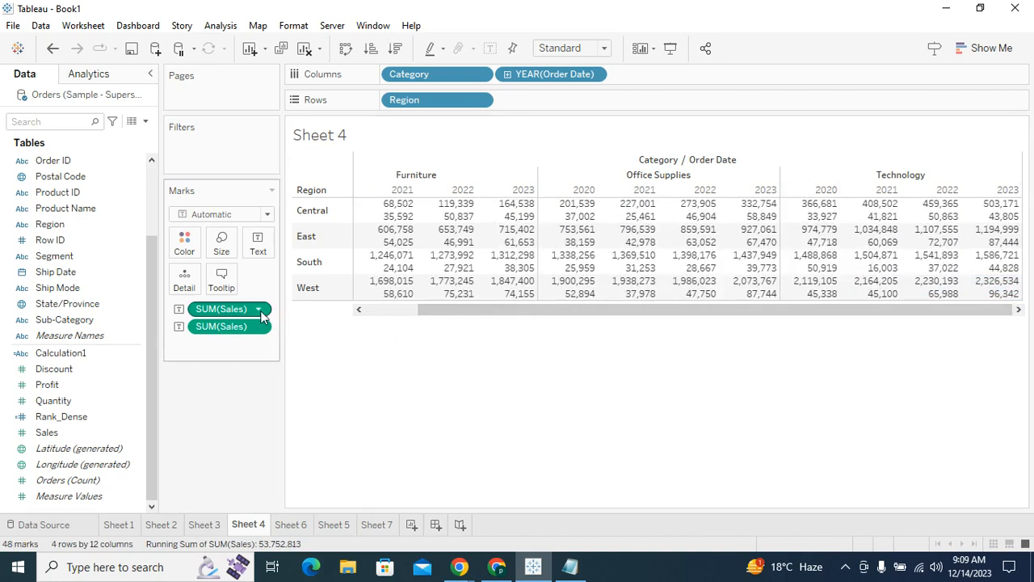
# Step: Rename Sheet 4 as "Table across then Down"
pyautogui.doubleClick(240, 527)
pyautogui.write('T')
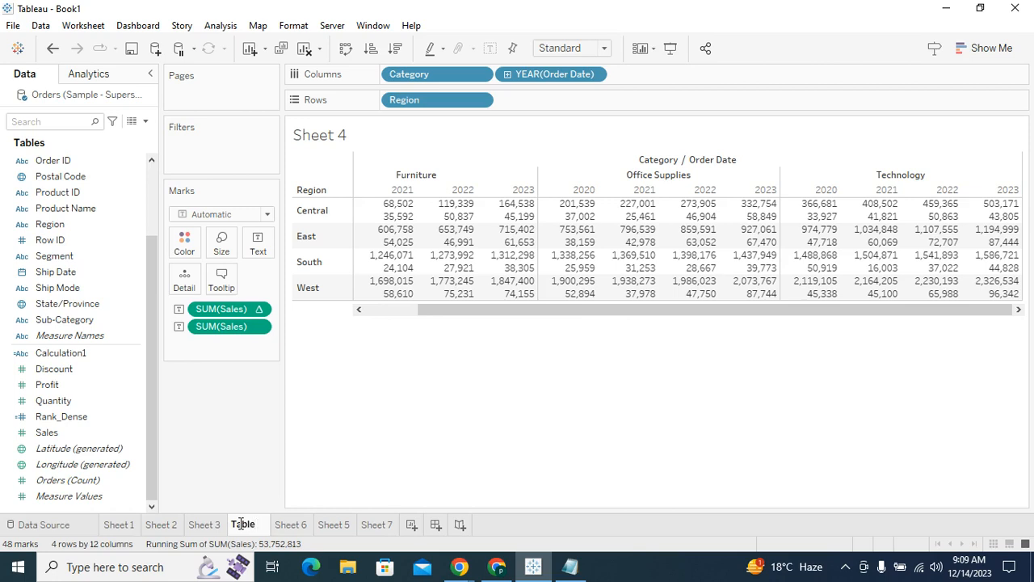
pyautogui.write('able across')
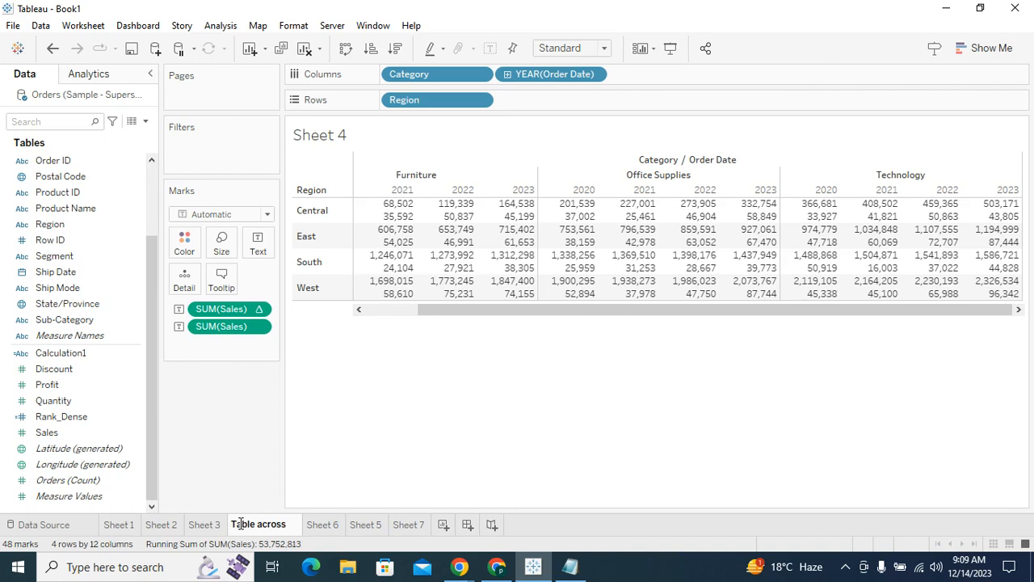
pyautogui.write('then ')
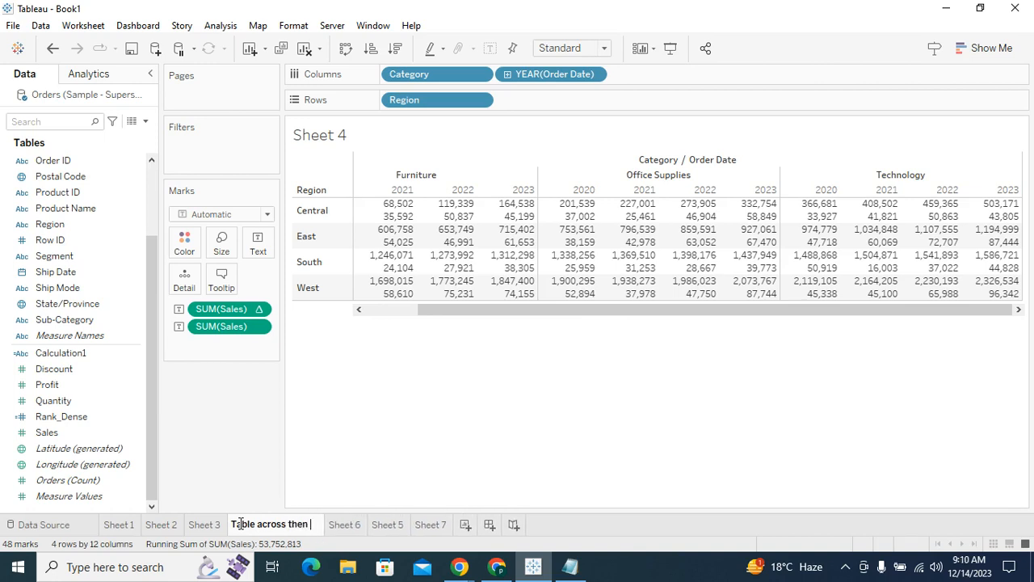
pyautogui.write('Down')
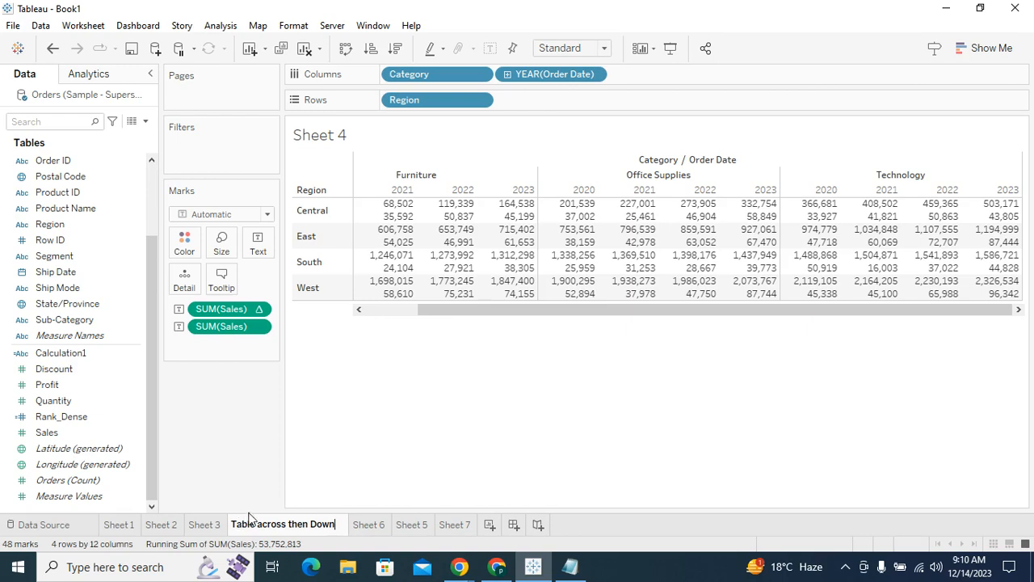
pyautogui.press('Return')
# Step: Duplicate the "Table across then Down" sheet and set the copy's running total of Sales to compute using Table (down then across)
pyautogui.rightClick(294, 526)
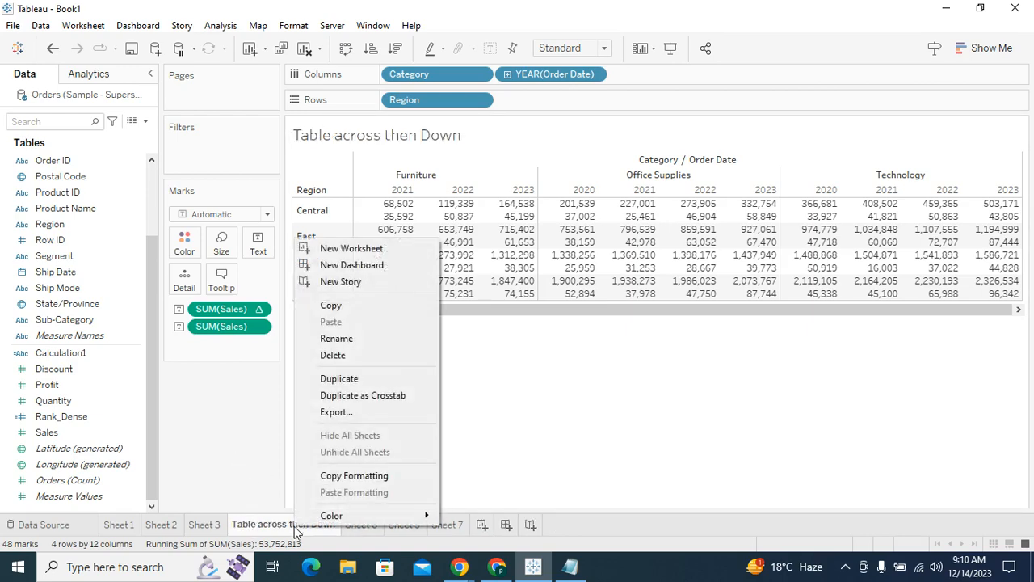
pyautogui.click(345, 378)
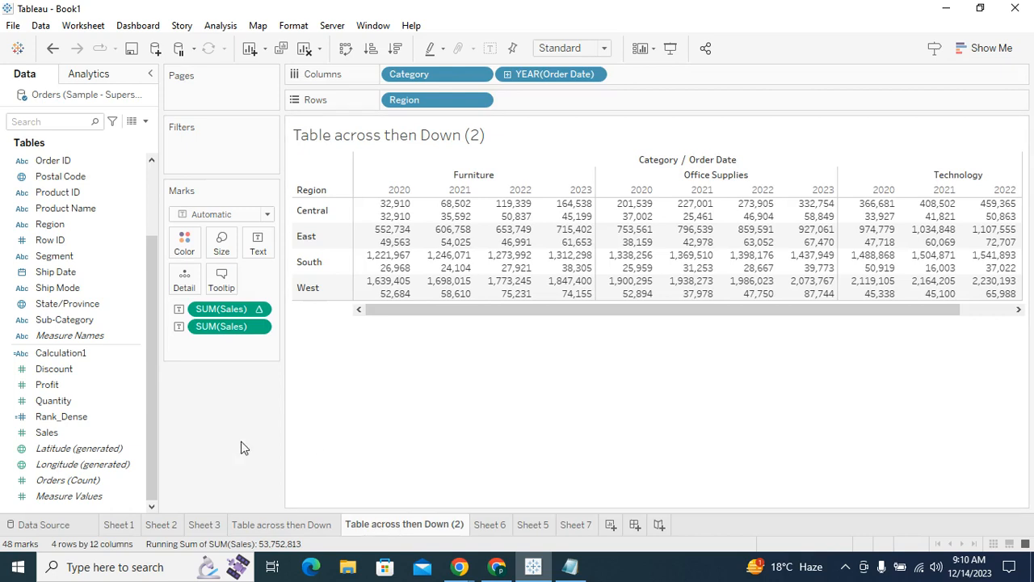
pyautogui.rightClick(262, 311)
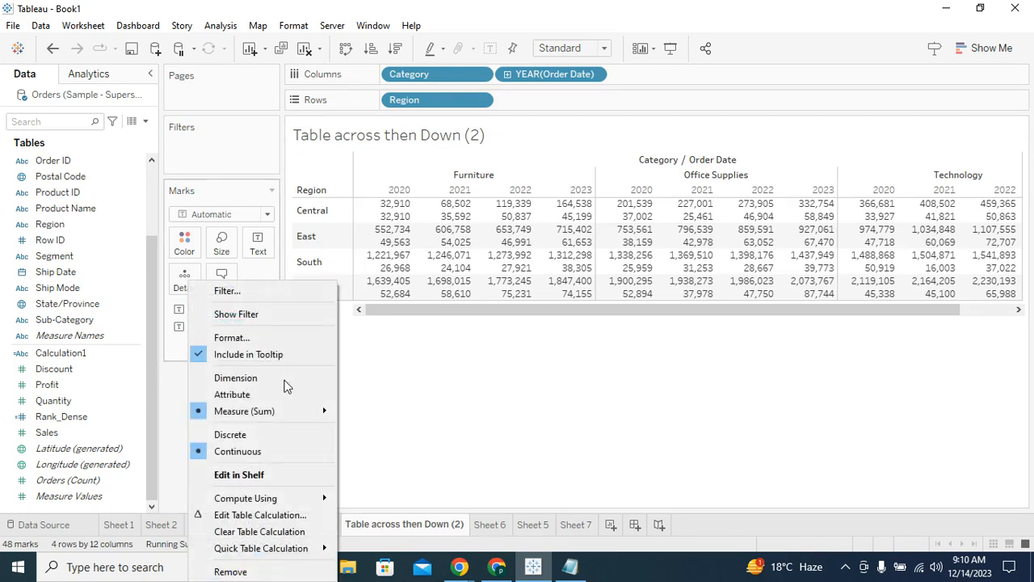
pyautogui.moveTo(312, 496)
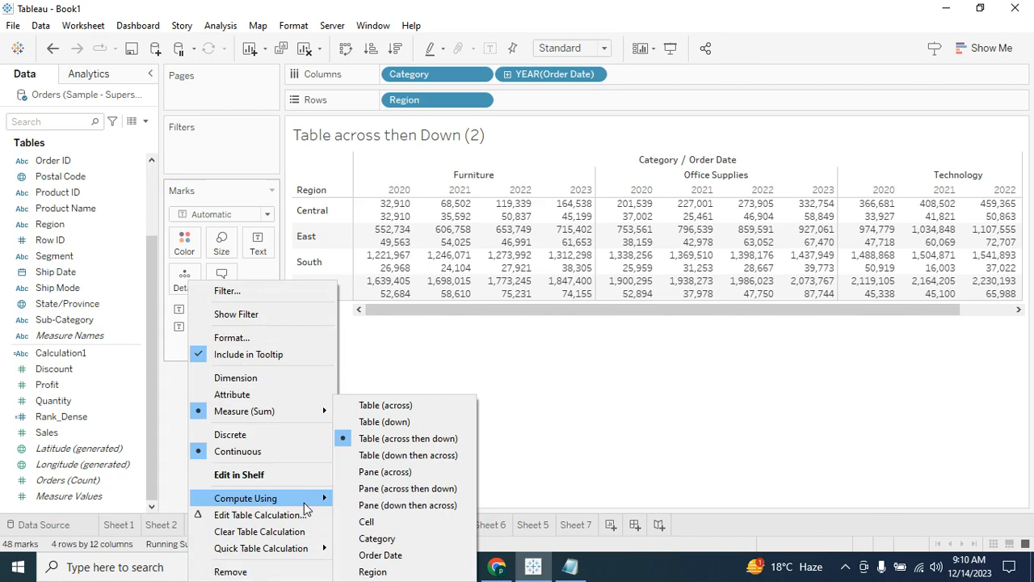
pyautogui.click(408, 455)
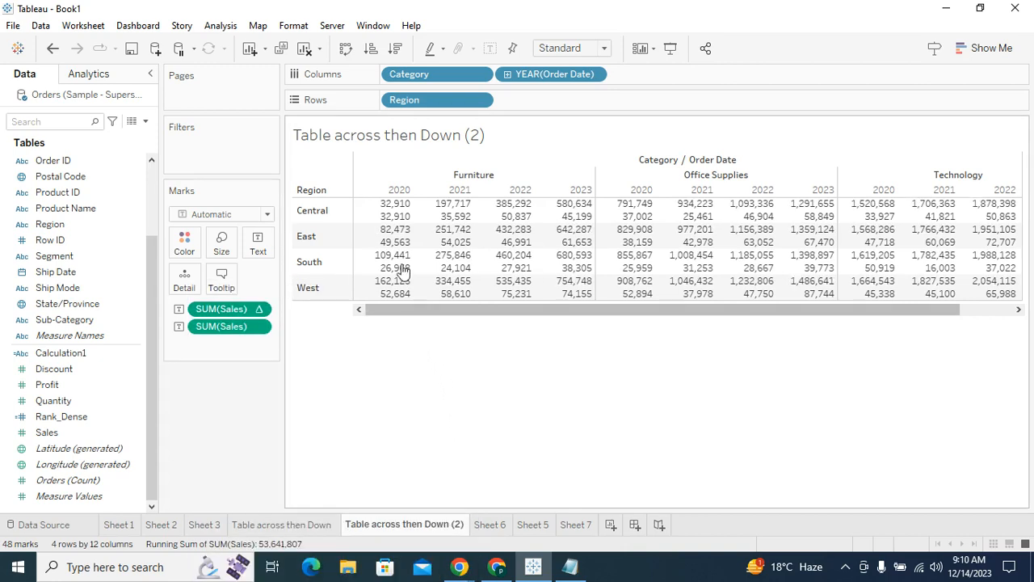
# Step: Select the West and Central Furniture cells for 2020 to 2022 in turn to trace the running sum down then across
pyautogui.moveTo(391, 218)
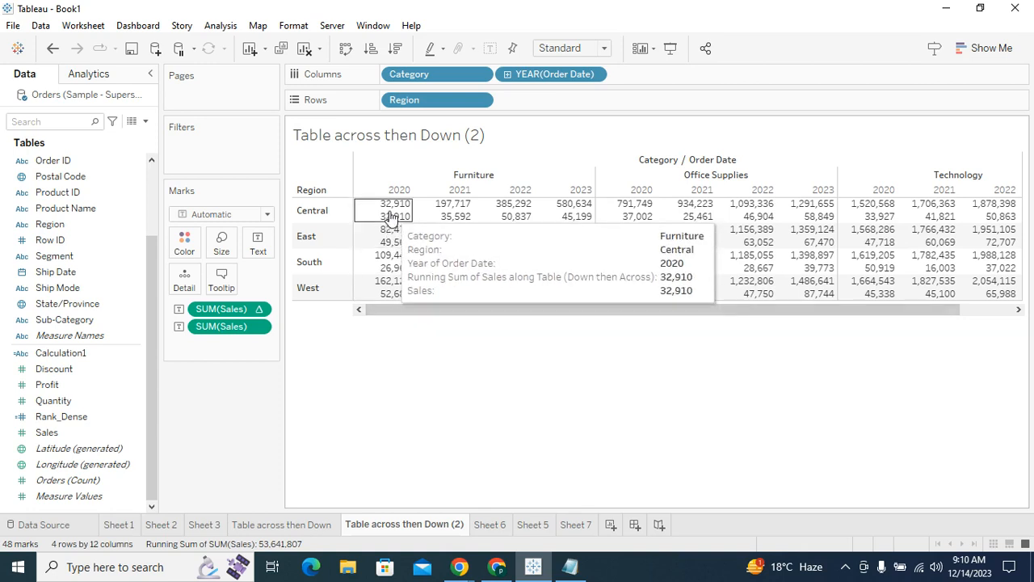
pyautogui.click(392, 289)
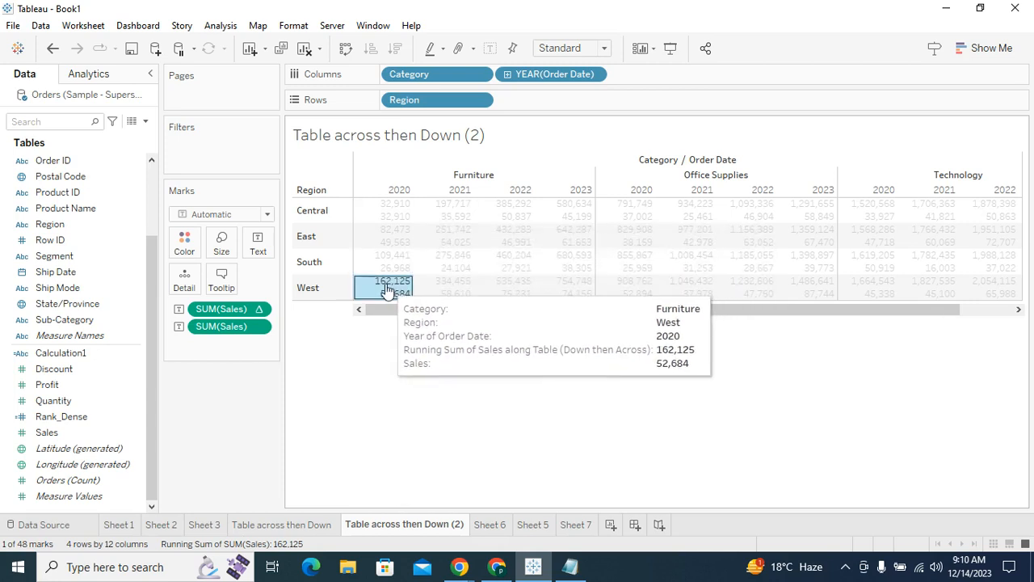
pyautogui.click(466, 213)
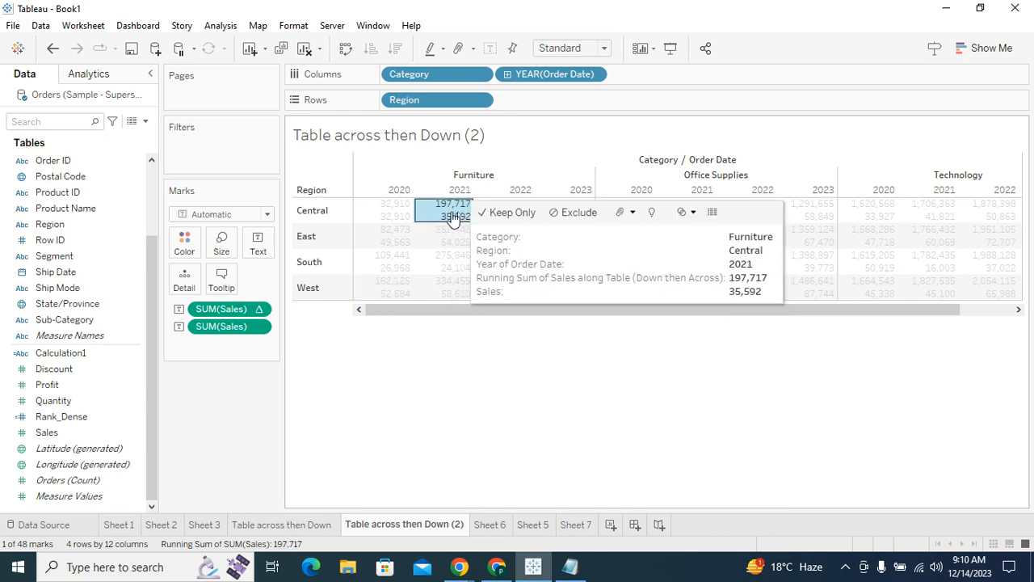
pyautogui.click(458, 291)
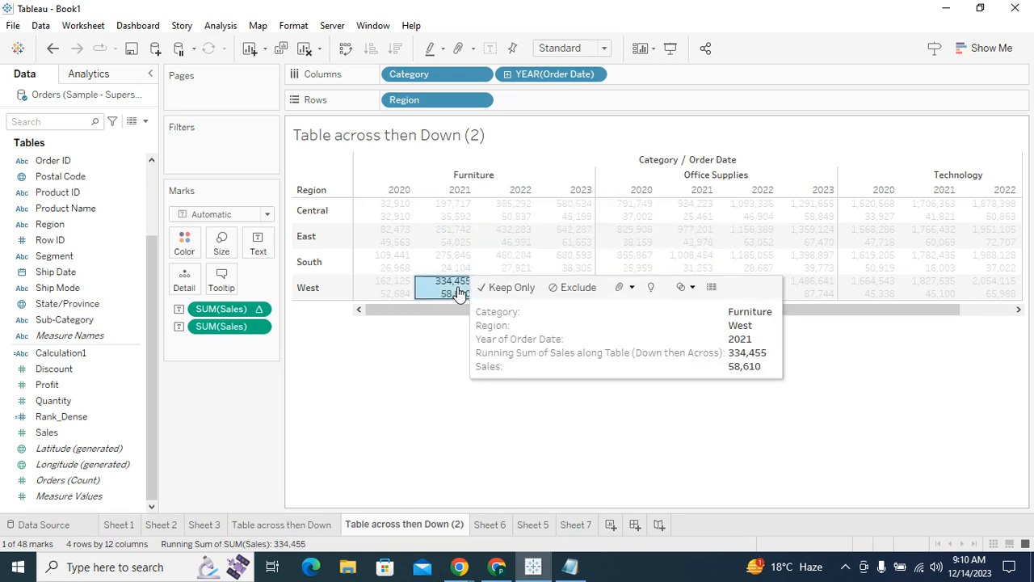
pyautogui.click(519, 212)
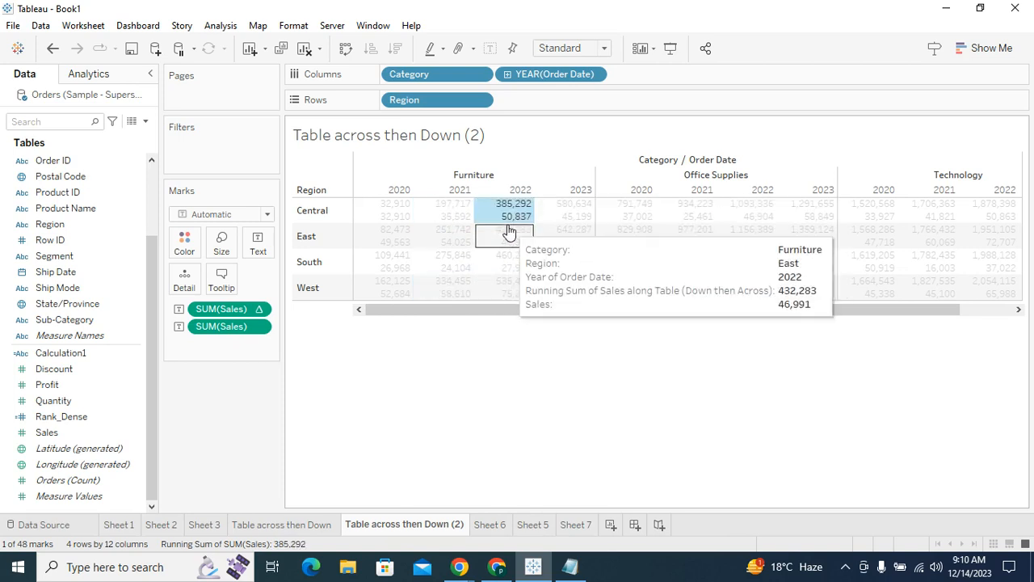
pyautogui.click(509, 291)
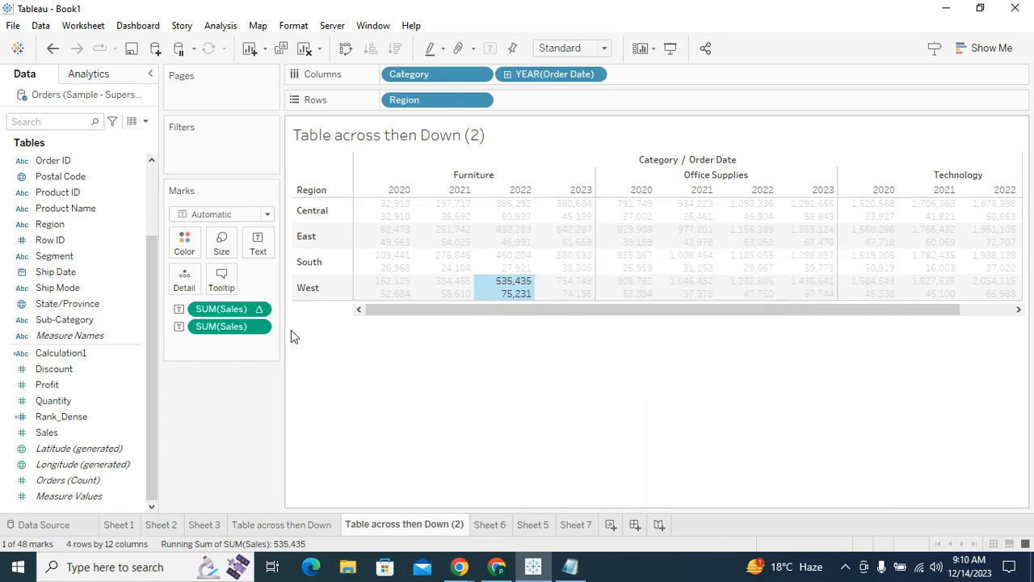
# Step: Compare Table (across then down) with Table (down then across) in the table calculation settings, ending on Table (down then across)
pyautogui.click(264, 312)
pyautogui.click(264, 312)
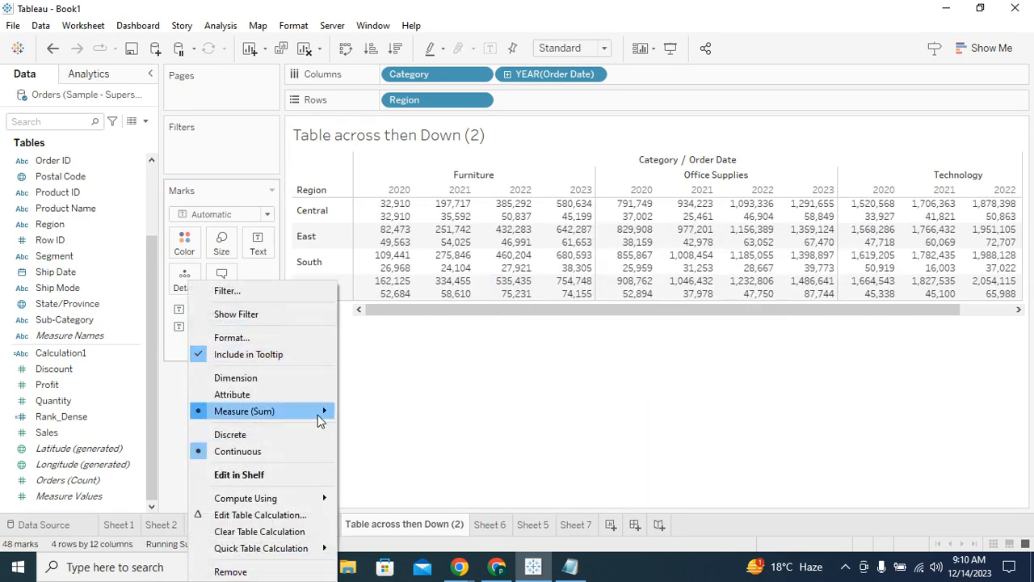
pyautogui.click(275, 515)
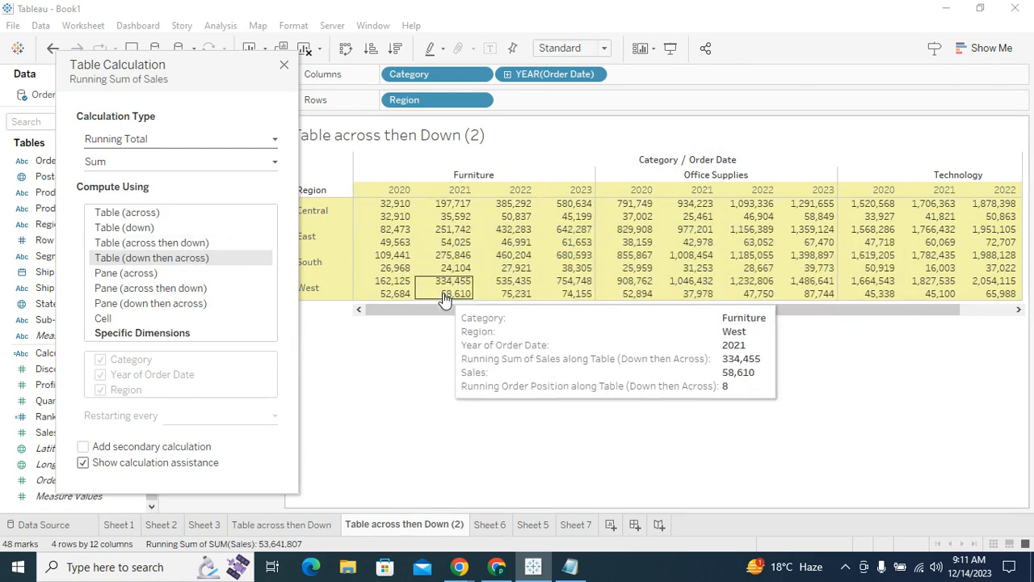
pyautogui.moveTo(487, 216)
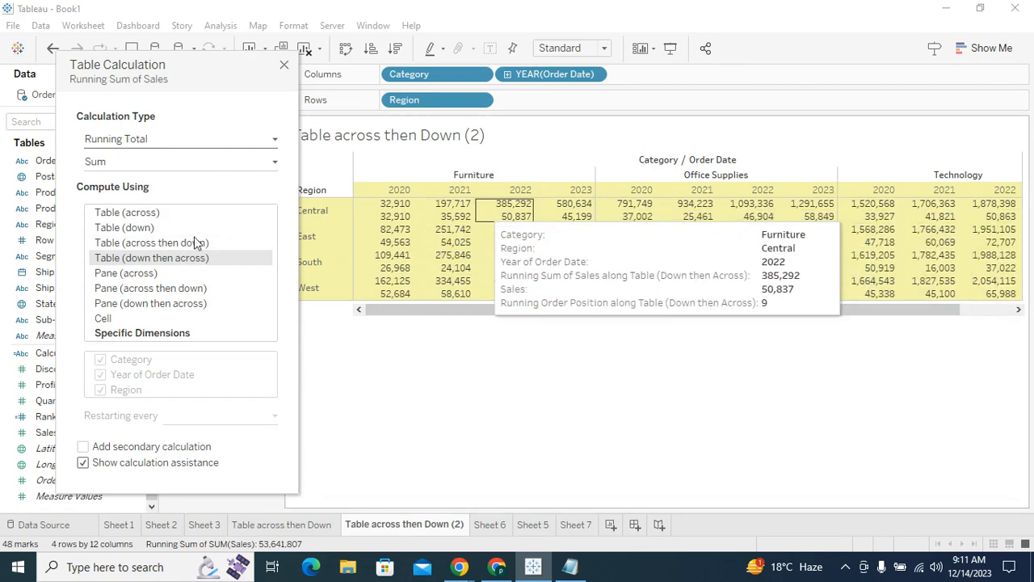
pyautogui.click(179, 244)
pyautogui.click(180, 257)
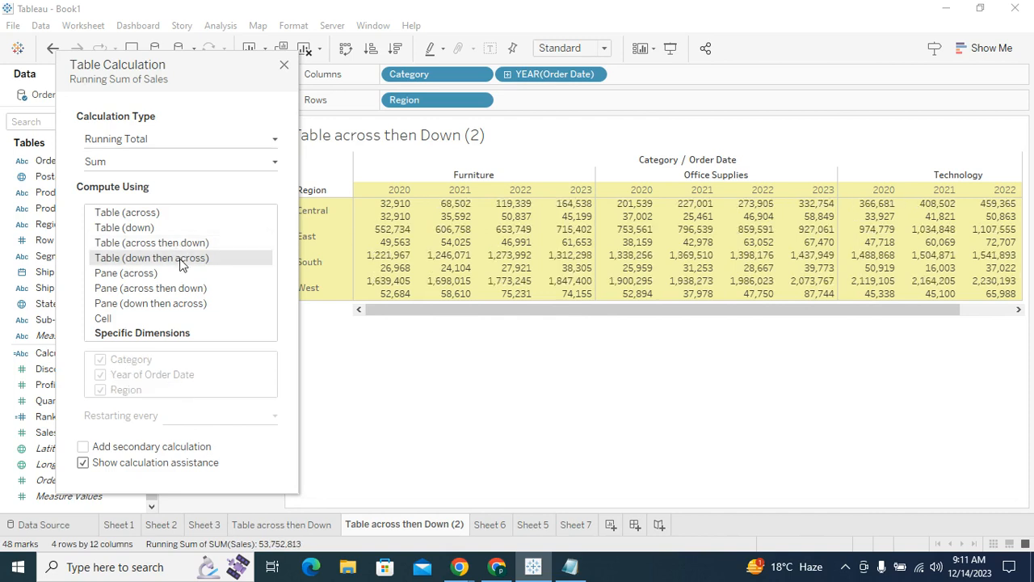
pyautogui.click(187, 244)
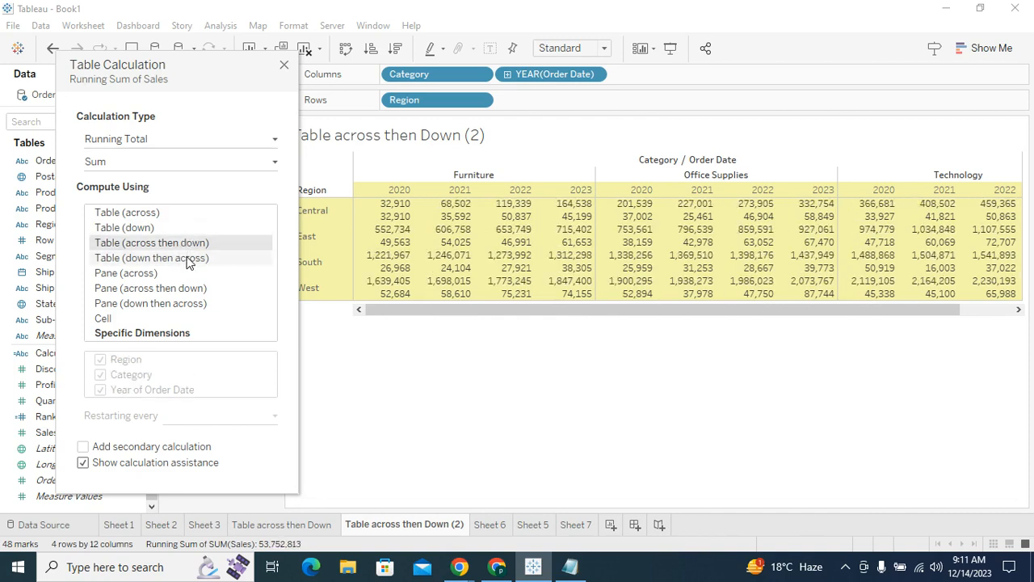
pyautogui.click(186, 258)
pyautogui.click(195, 244)
pyautogui.click(200, 255)
pyautogui.click(200, 244)
pyautogui.click(201, 258)
pyautogui.click(283, 65)
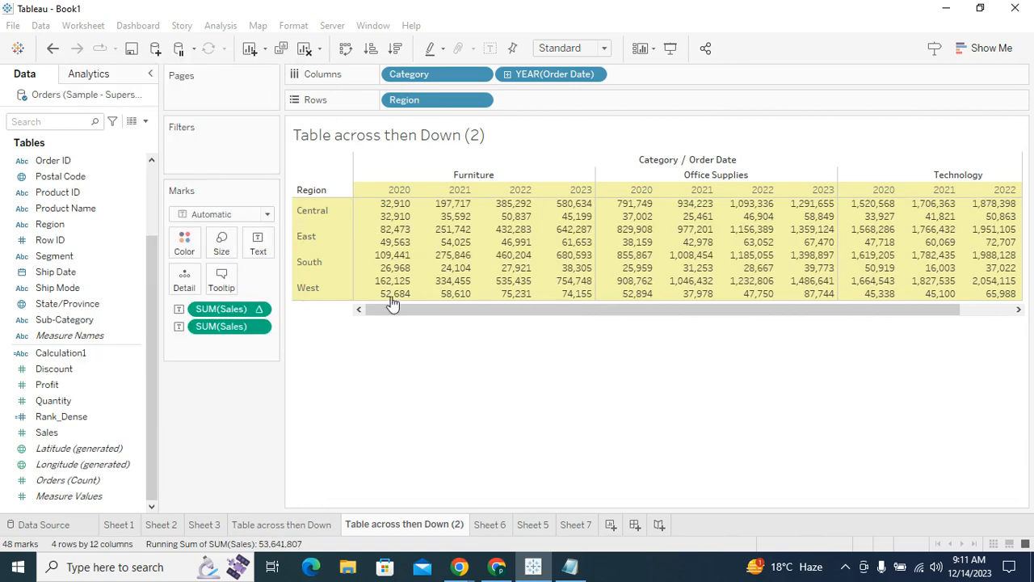
# Step: Follow the running sum through the year columns to the West Technology 2023 cell, inspect that cell, and clear the selection
pyautogui.moveTo(442, 212)
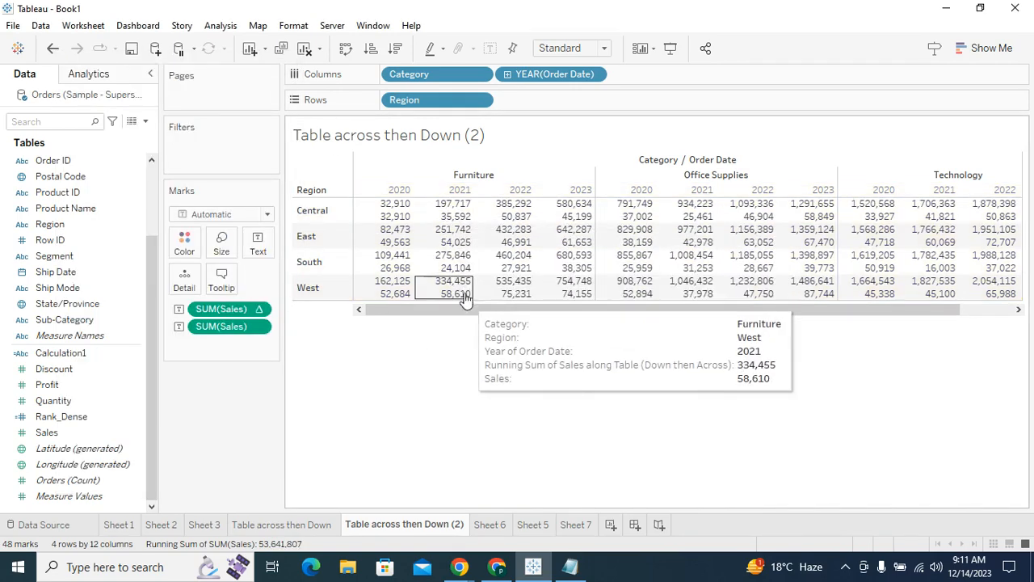
pyautogui.moveTo(591, 216)
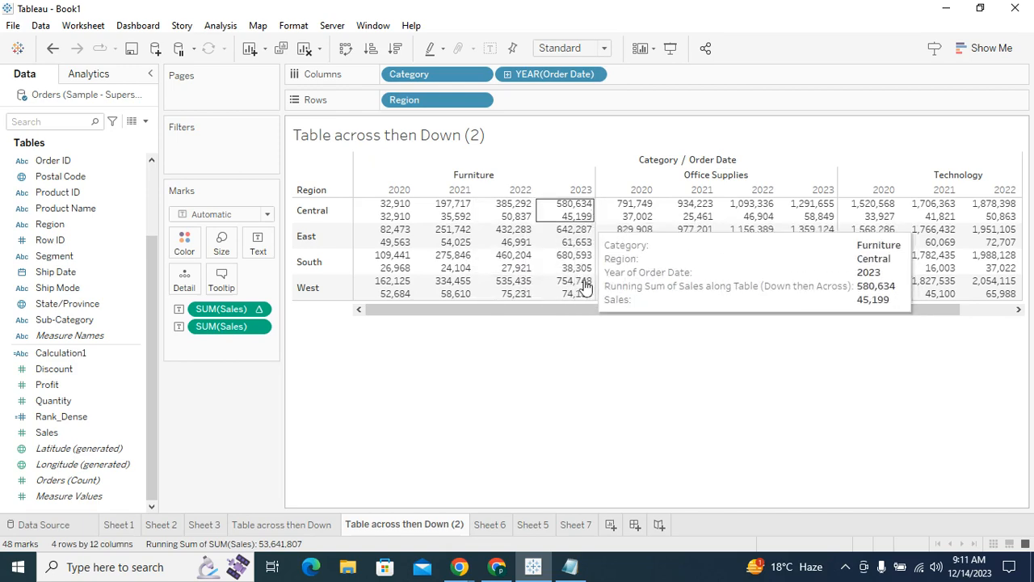
pyautogui.moveTo(699, 316); pyautogui.dragTo(755, 315)
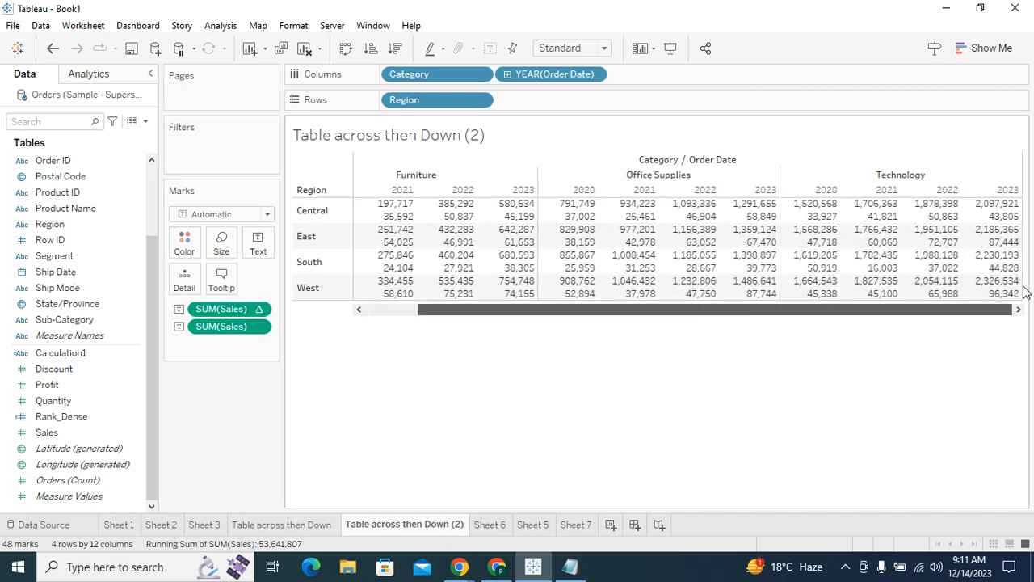
pyautogui.moveTo(940, 284)
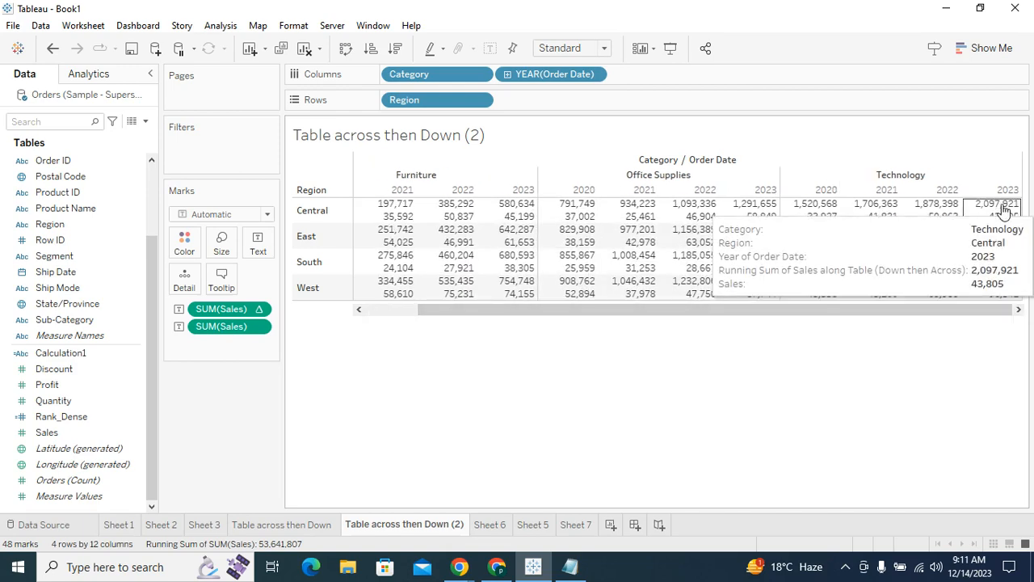
pyautogui.click(994, 287)
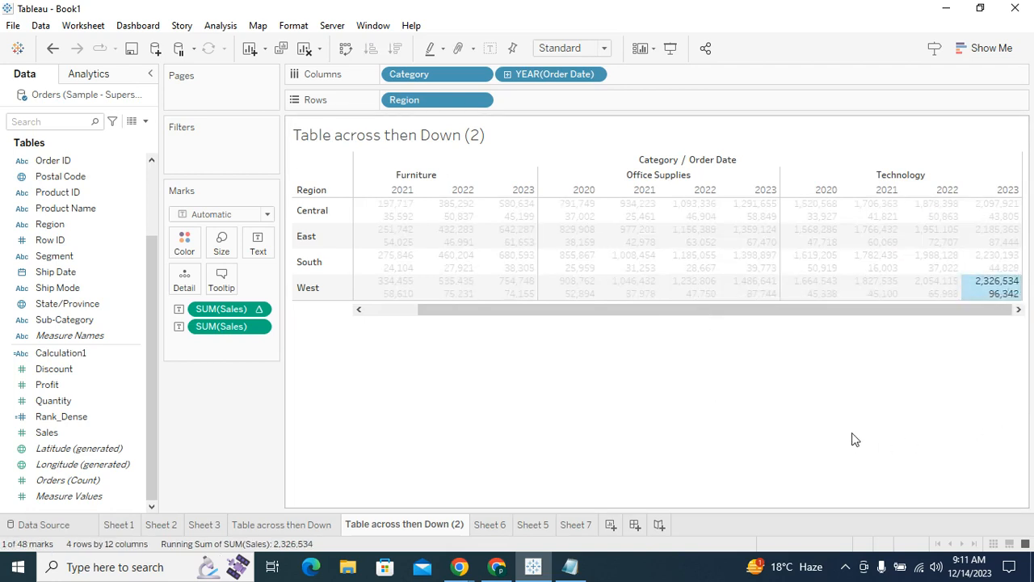
pyautogui.moveTo(1010, 288)
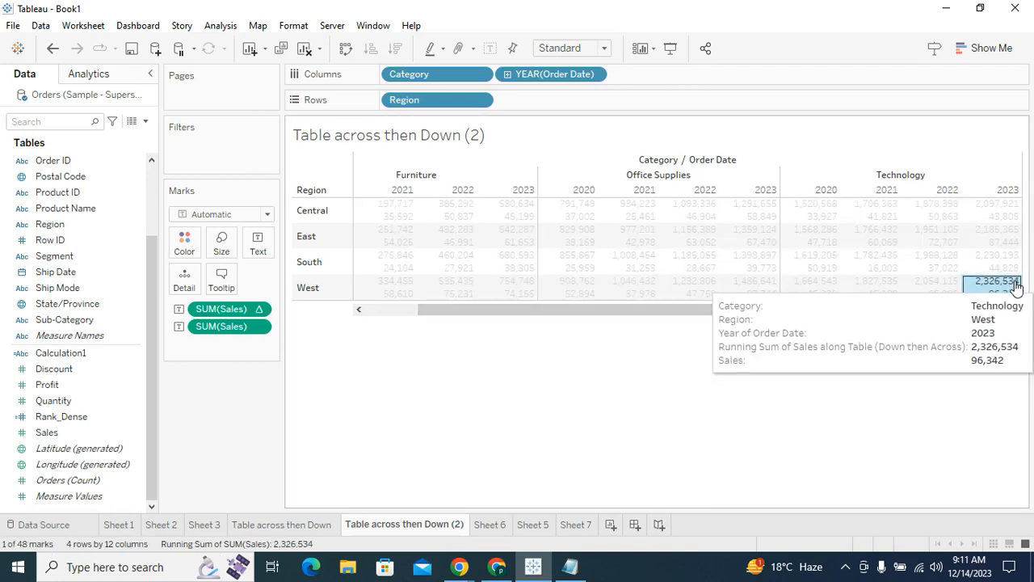
pyautogui.click(670, 384)
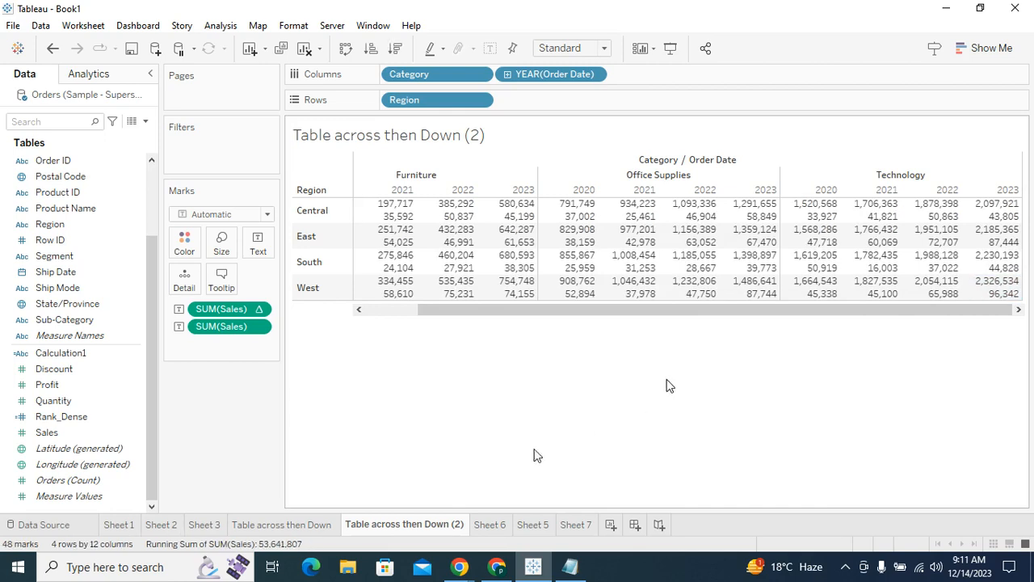
# Step: Rename the duplicated sheet as "Table down then across"
pyautogui.doubleClick(388, 527)
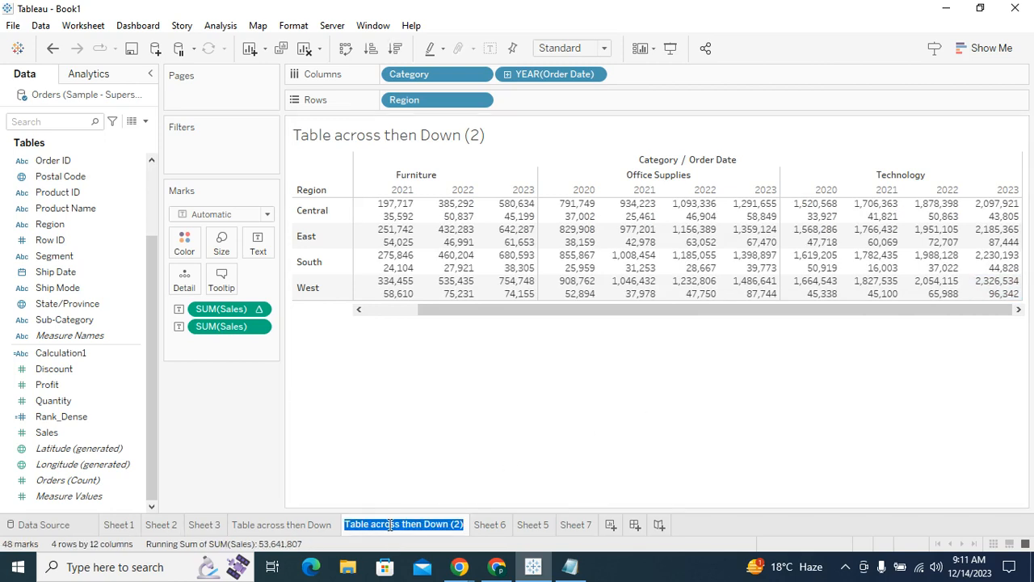
pyautogui.write('Table down then across')
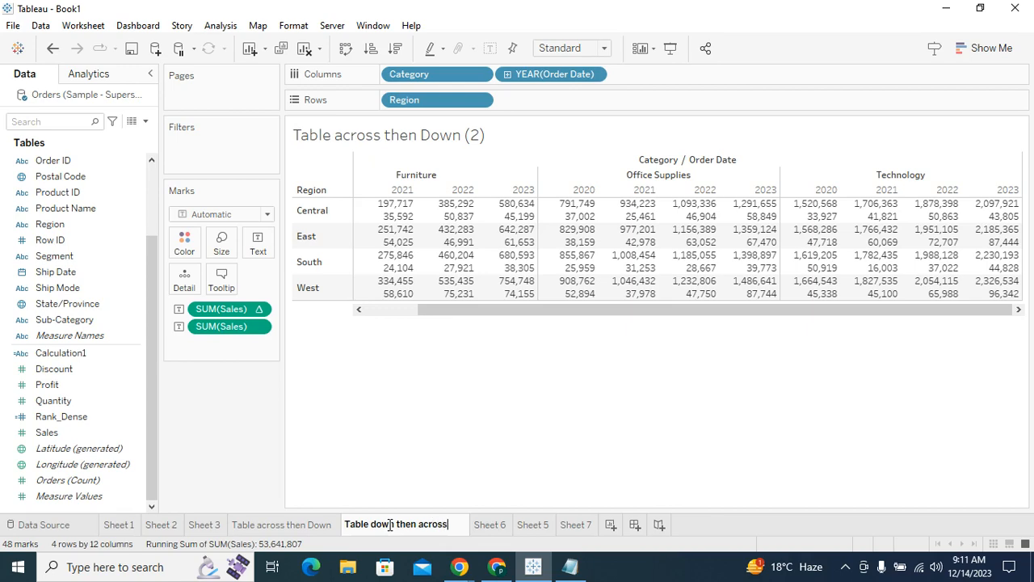
pyautogui.press('Return')
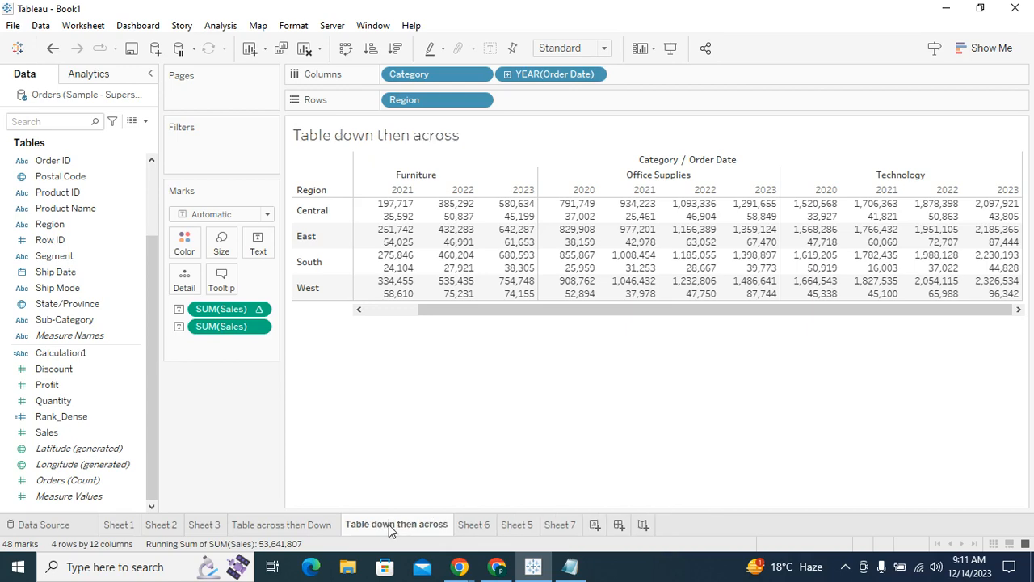
# Step: Duplicate the "Table down then across" sheet and set the copy's running total of Sales to compute using Pane (across)
pyautogui.rightClick(391, 527)
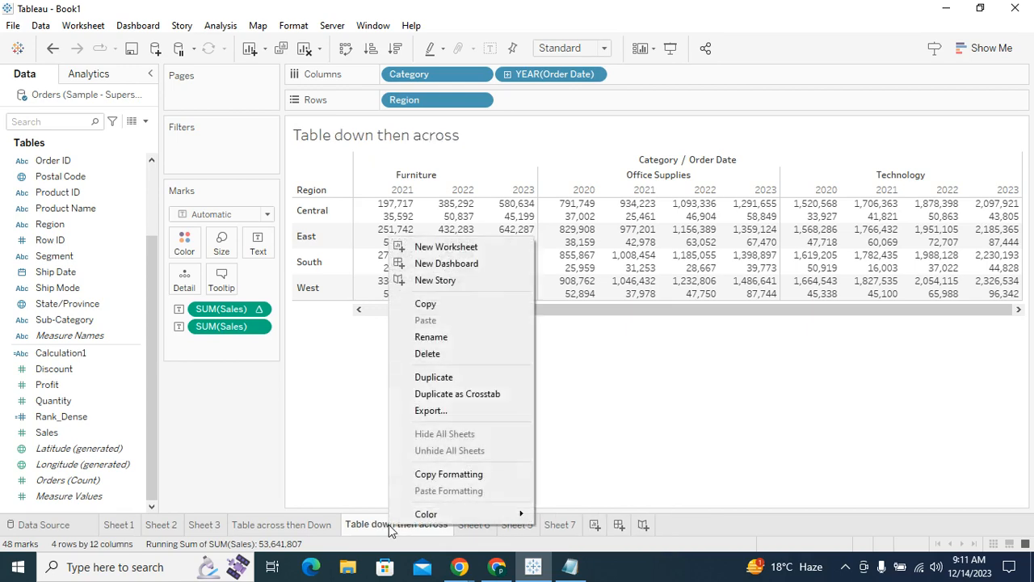
pyautogui.click(455, 376)
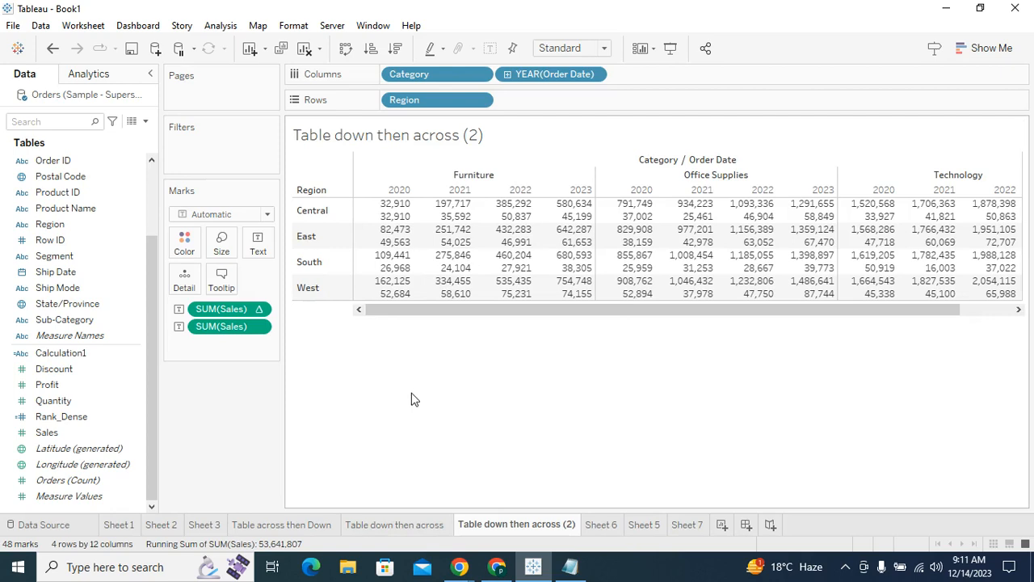
pyautogui.rightClick(194, 309)
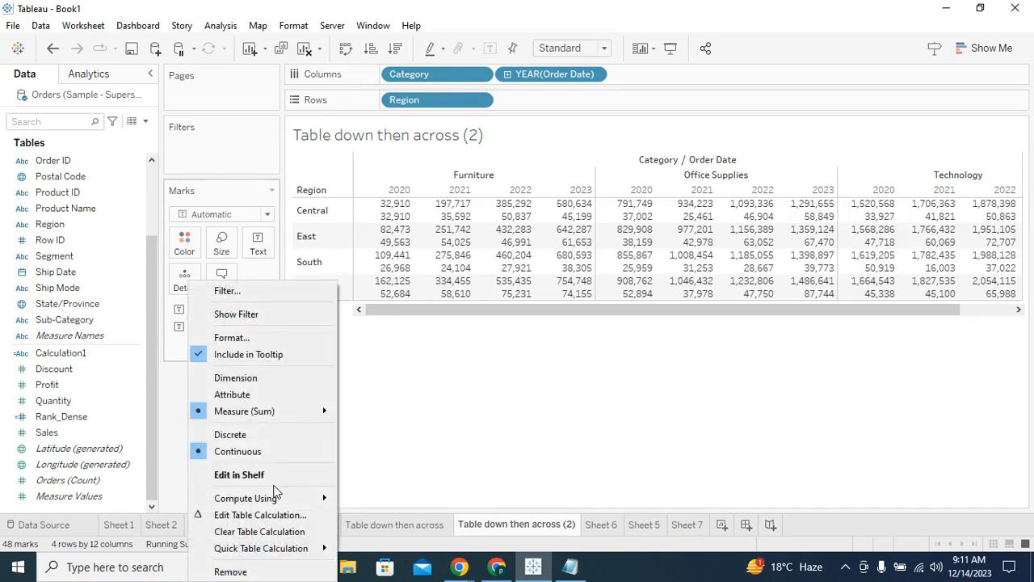
pyautogui.moveTo(307, 498)
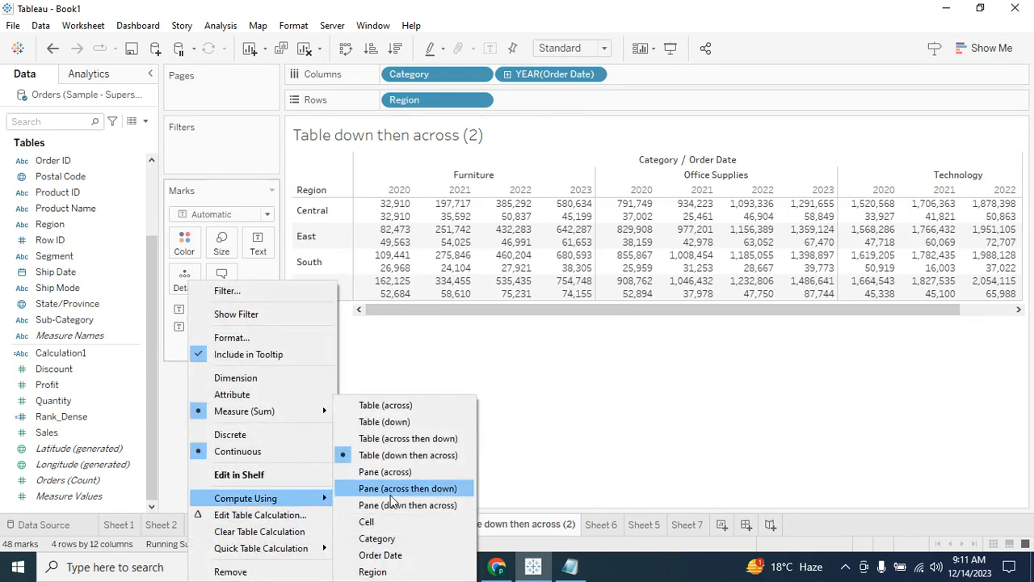
pyautogui.click(408, 475)
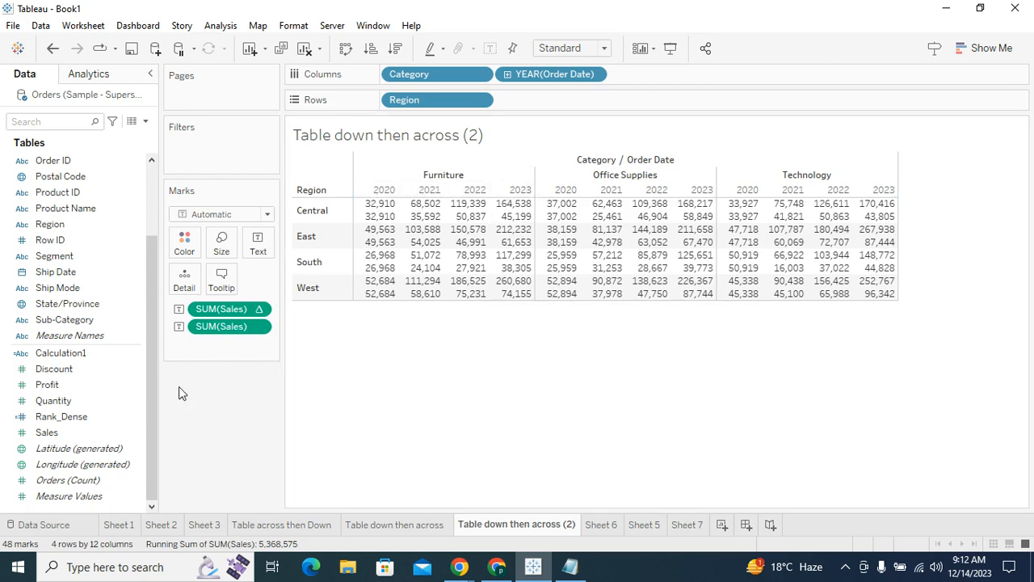
# Step: Add Segment to Rows after Region, and highlight the Central region's rows and its Consumer segment row
pyautogui.moveTo(77, 255); pyautogui.dragTo(544, 109)
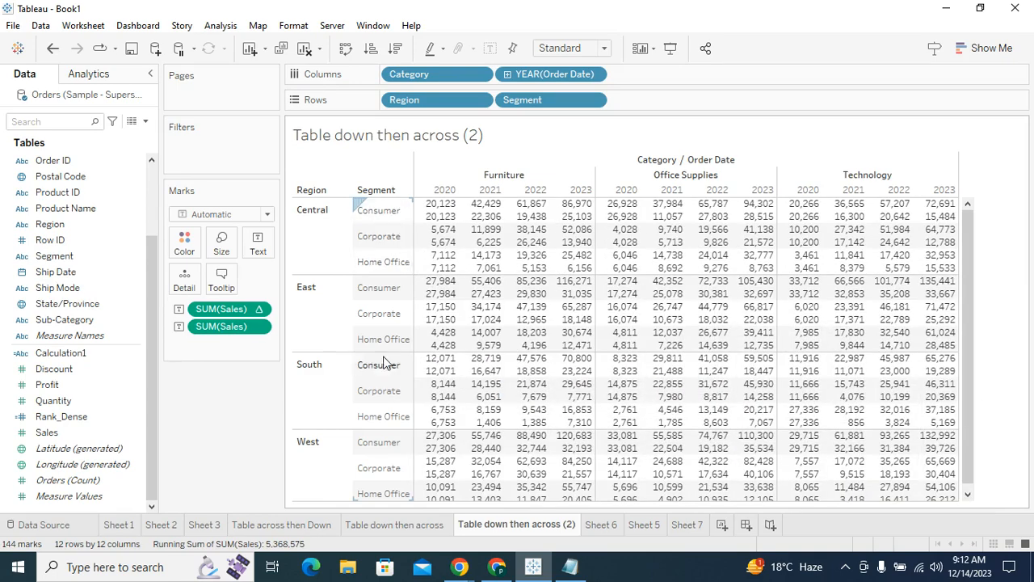
pyautogui.click(326, 259)
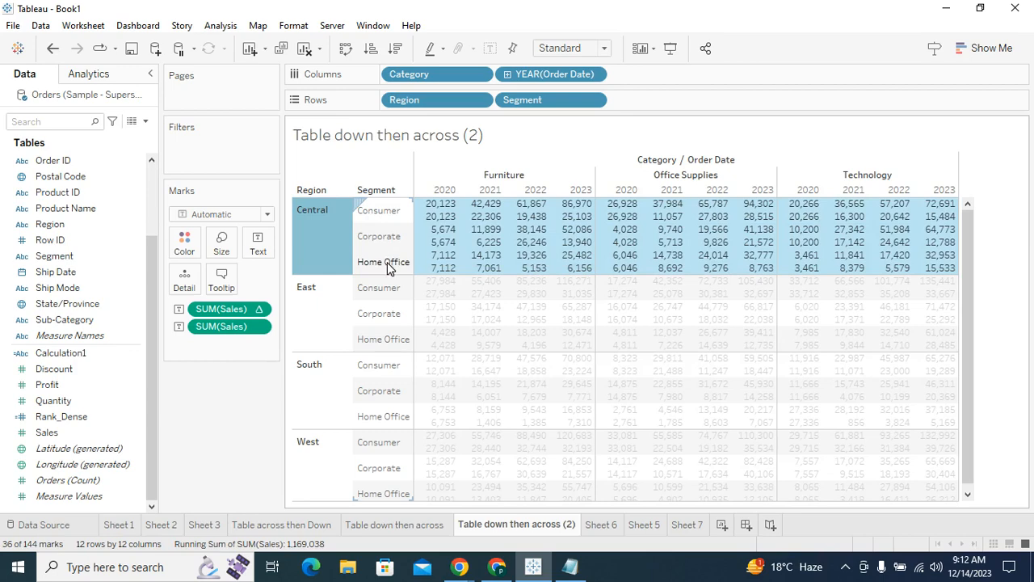
pyautogui.click(383, 212)
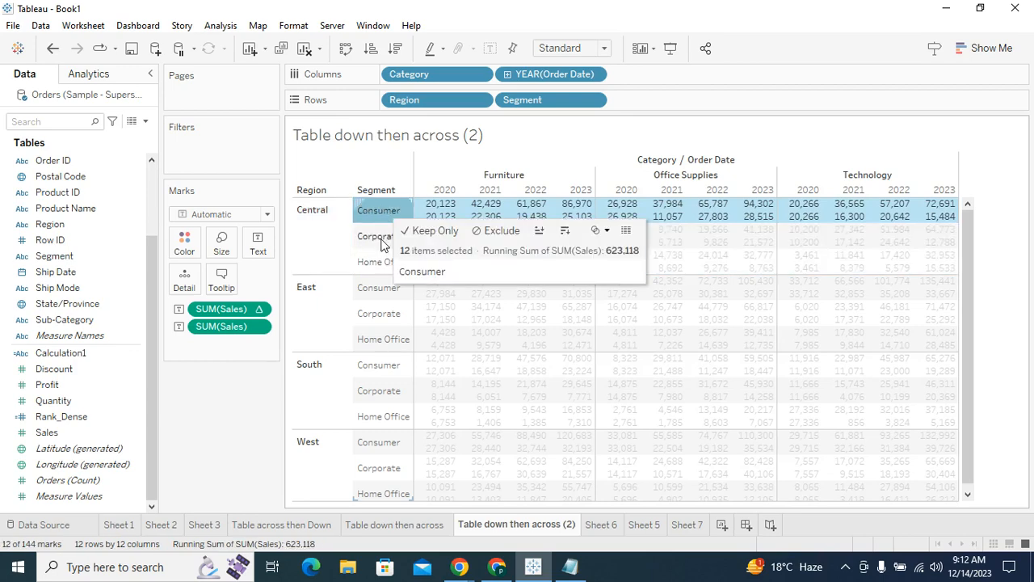
# Step: Highlight the Central region's Corporate, Home Office and Consumer segment rows together, and clear the selection
pyautogui.click(376, 236)
pyautogui.keyDown('ctrl'); pyautogui.click(383, 257); pyautogui.keyUp('ctrl')
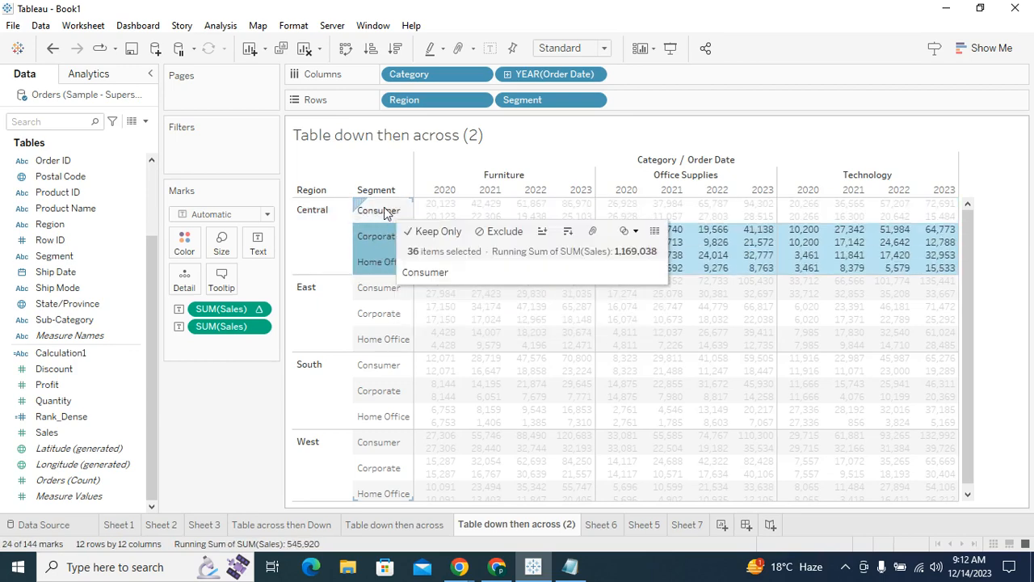
pyautogui.keyDown('ctrl'); pyautogui.click(386, 212); pyautogui.keyUp('ctrl')
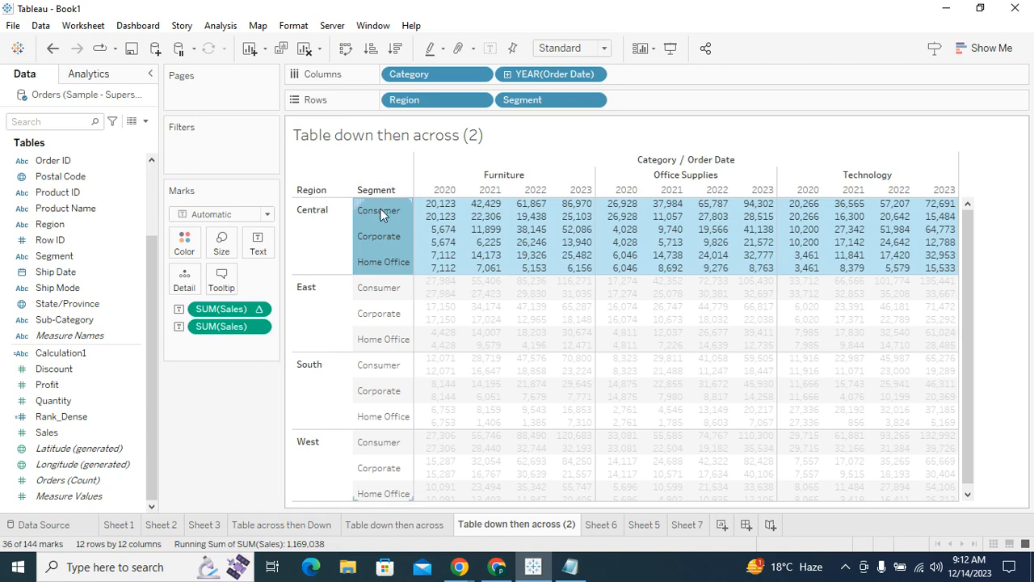
pyautogui.moveTo(383, 213)
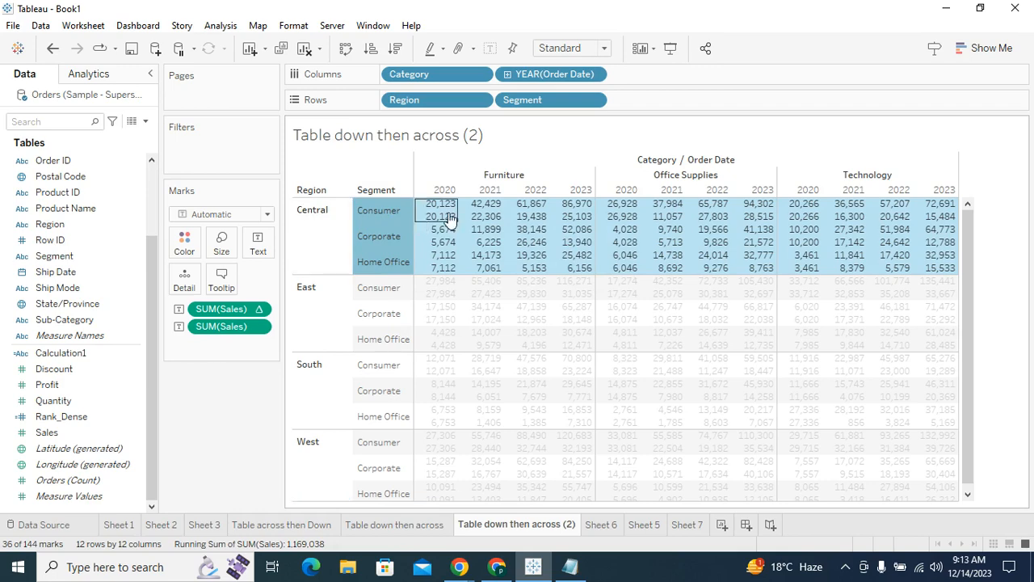
pyautogui.click(780, 112)
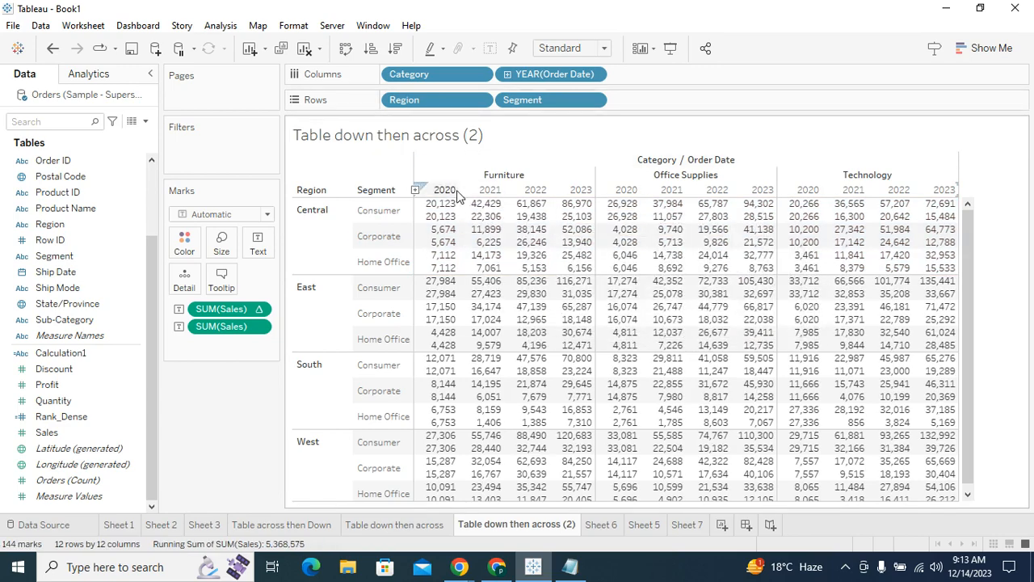
# Step: Highlight the Furniture category, and select its 2020, 2021, 2022 and 2023 year columns together
pyautogui.click(523, 178)
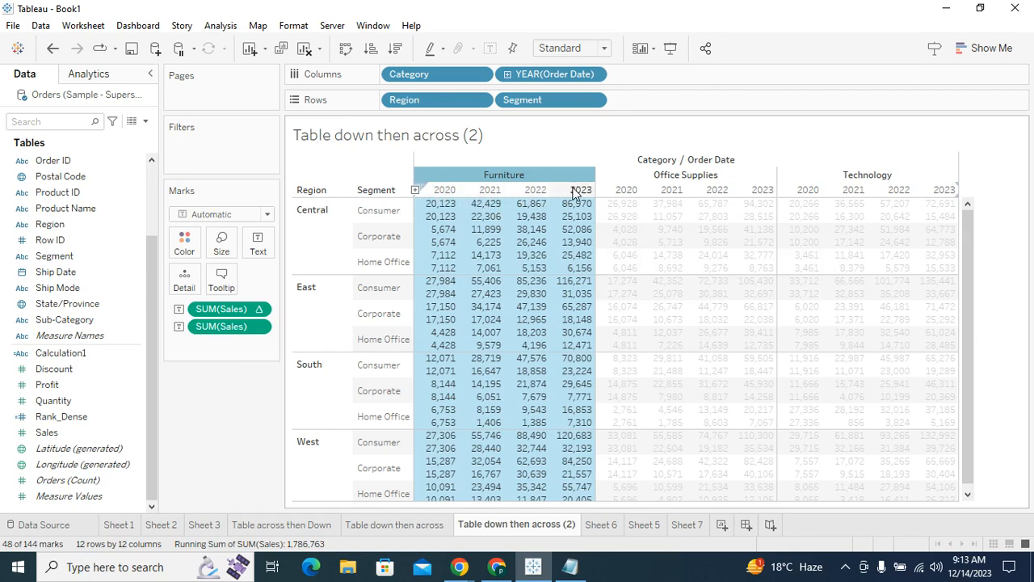
pyautogui.moveTo(539, 178)
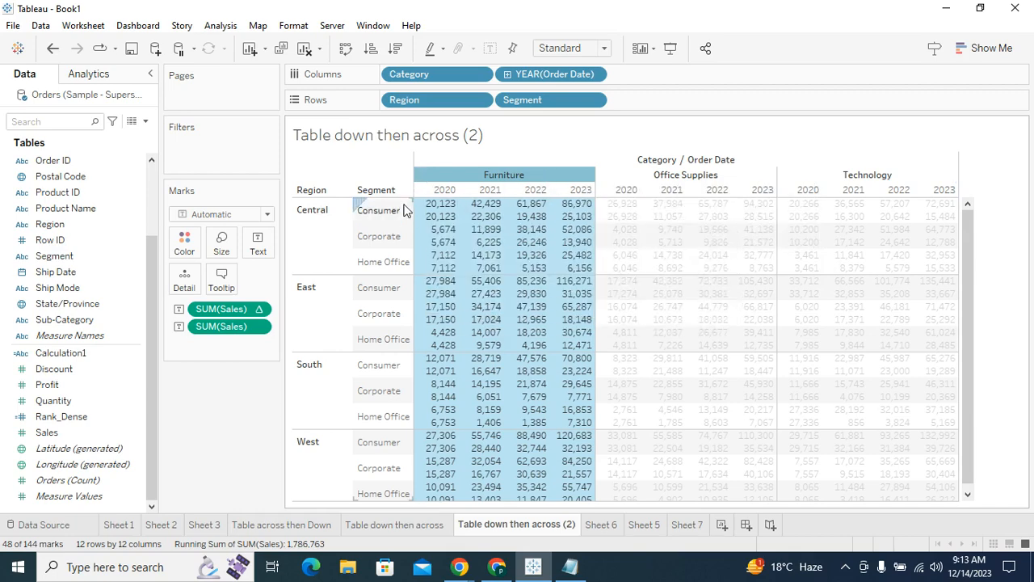
pyautogui.click(444, 191)
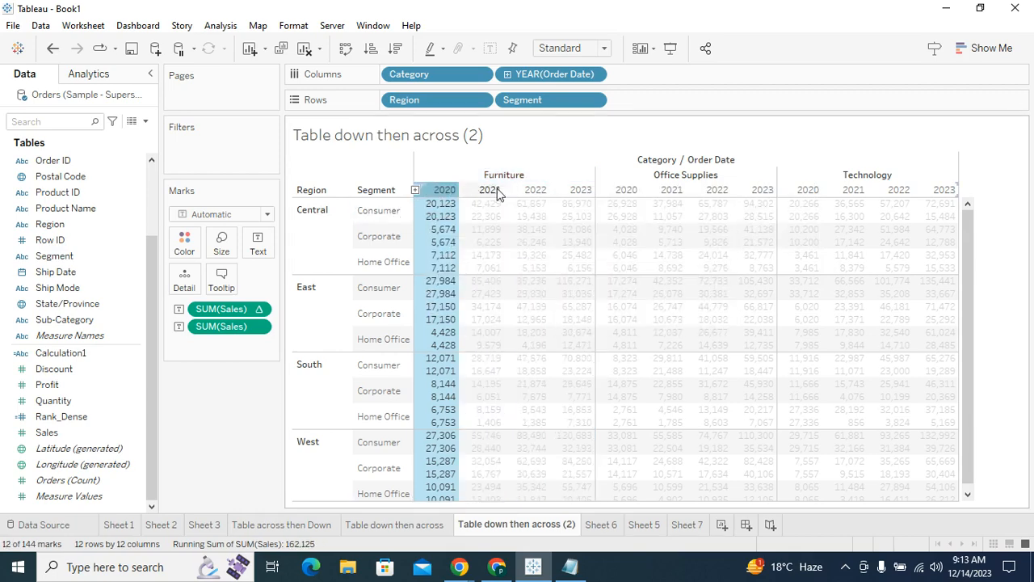
pyautogui.keyDown('ctrl'); pyautogui.click(494, 192); pyautogui.keyUp('ctrl')
pyautogui.keyDown('ctrl'); pyautogui.click(534, 191); pyautogui.keyUp('ctrl')
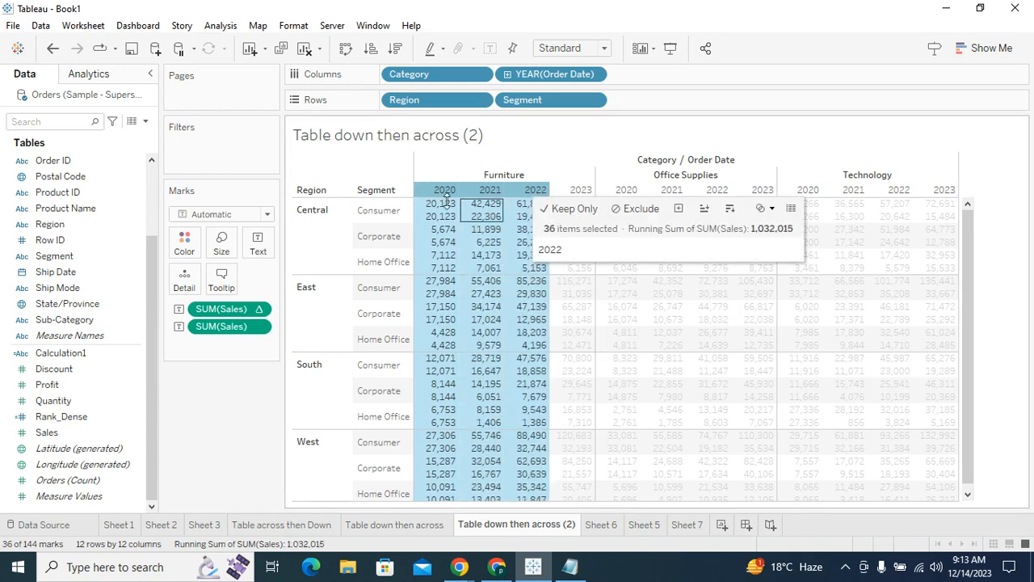
pyautogui.keyDown('ctrl'); pyautogui.click(578, 191); pyautogui.keyUp('ctrl')
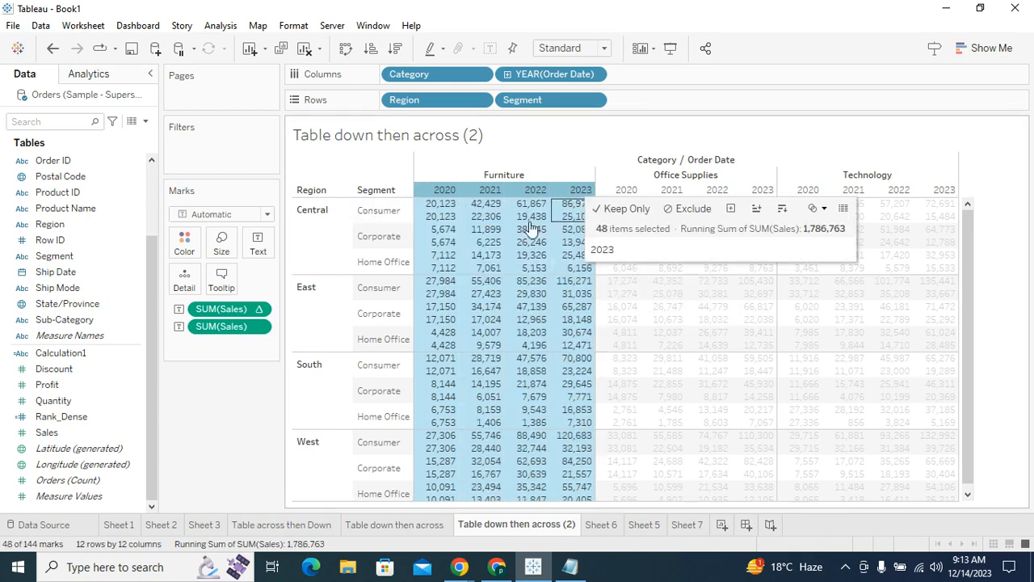
# Step: Add the Central region's Consumer, Corporate and Home Office rows to the highlighted Furniture columns, and clear the selection
pyautogui.keyDown('ctrl'); pyautogui.click(378, 210); pyautogui.keyUp('ctrl')
pyautogui.keyDown('ctrl'); pyautogui.click(384, 242); pyautogui.keyUp('ctrl')
pyautogui.keyDown('ctrl'); pyautogui.click(383, 262); pyautogui.keyUp('ctrl')
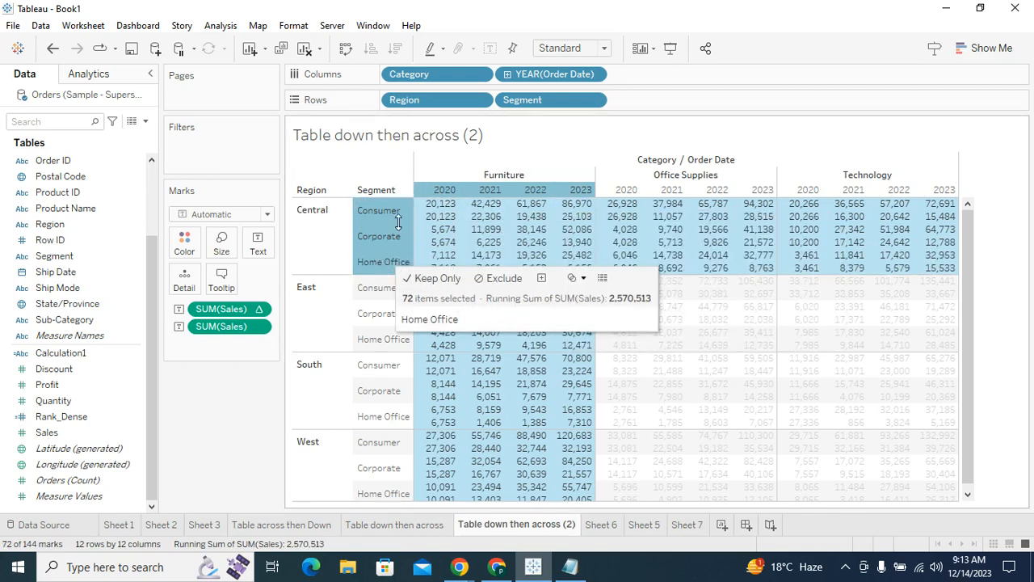
pyautogui.moveTo(624, 307)
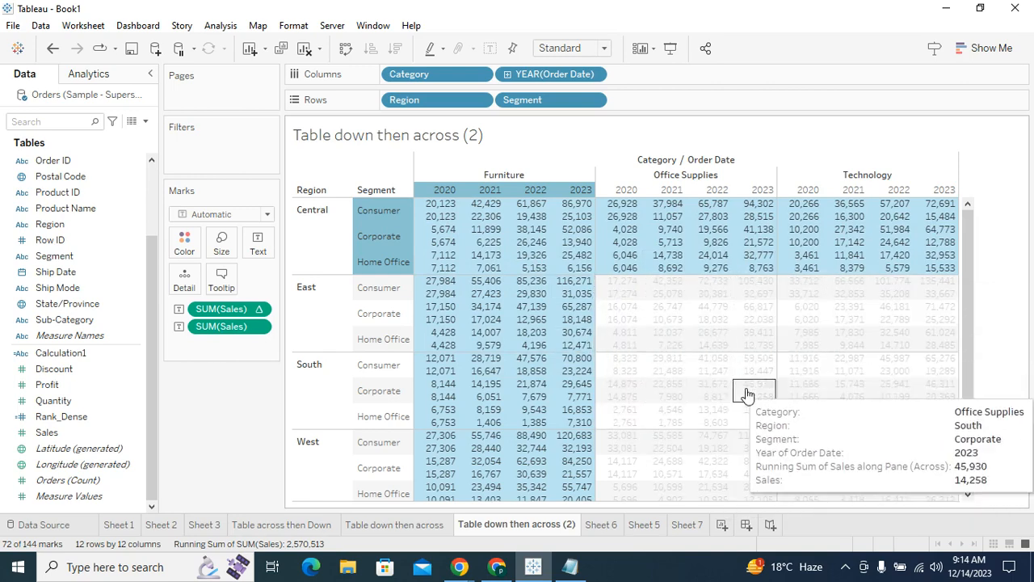
pyautogui.click(985, 280)
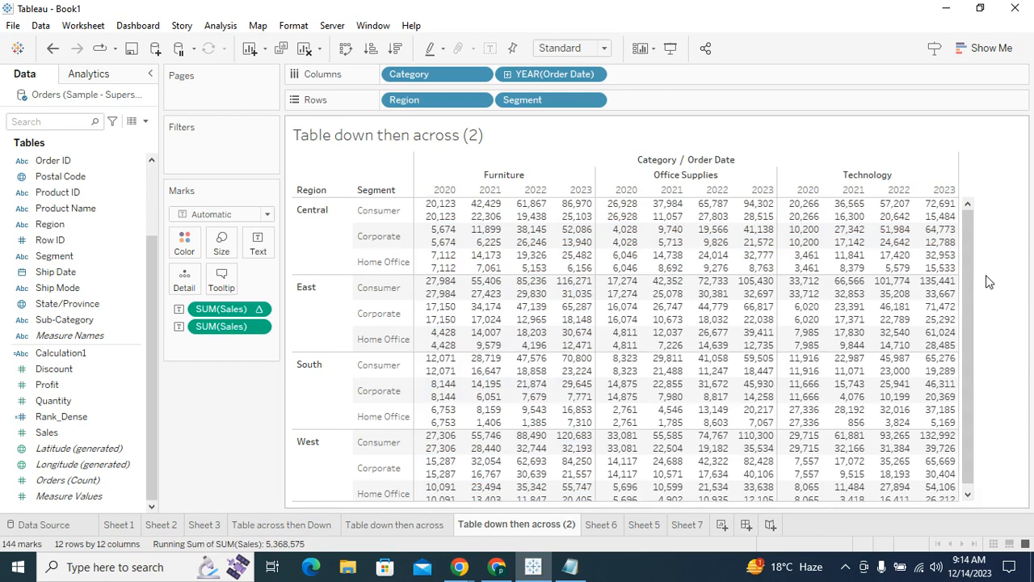
# Step: Review which Compute Using direction is set for the Sales running total, and leave it as it is
pyautogui.click(258, 326)
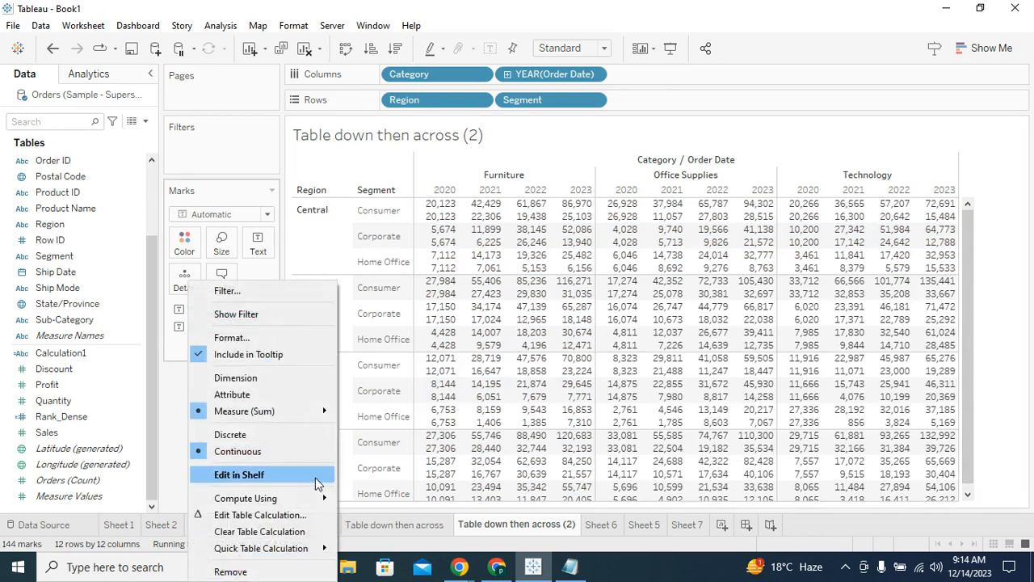
pyautogui.moveTo(319, 500)
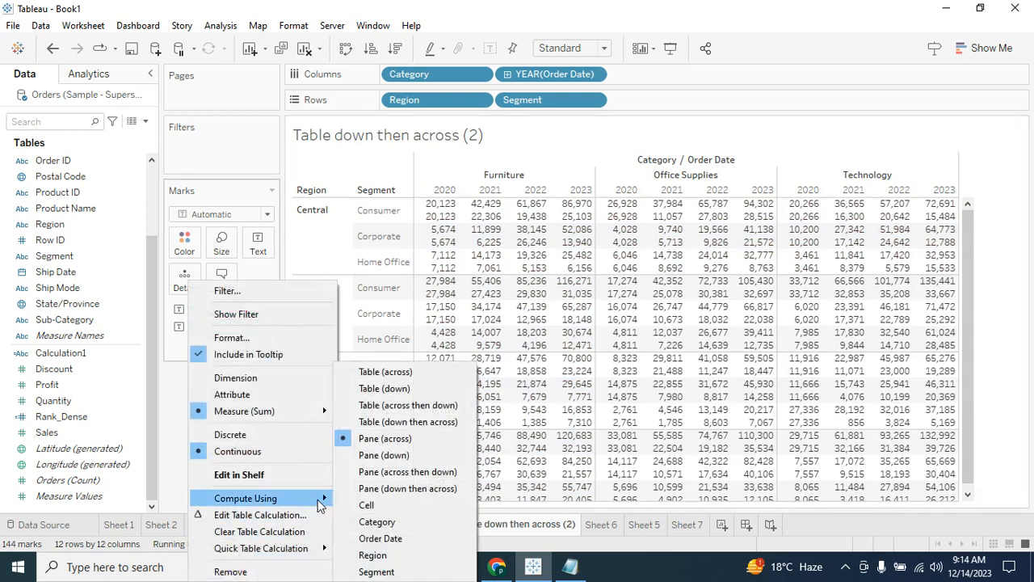
pyautogui.click(164, 420)
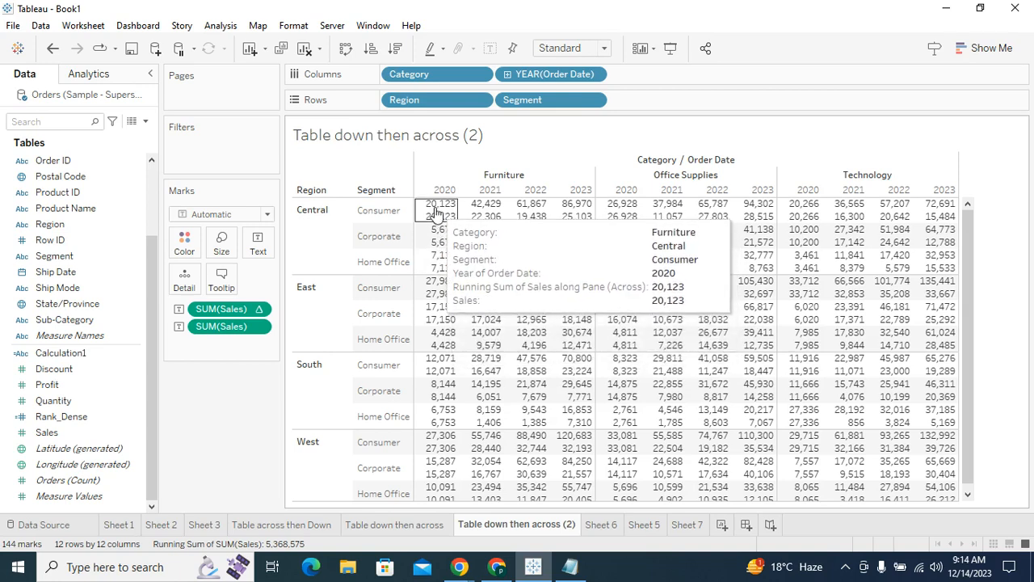
# Step: Follow the running sum through the Central Consumer Furniture cells from 2020 to 2023, and clear the selection
pyautogui.click(440, 212)
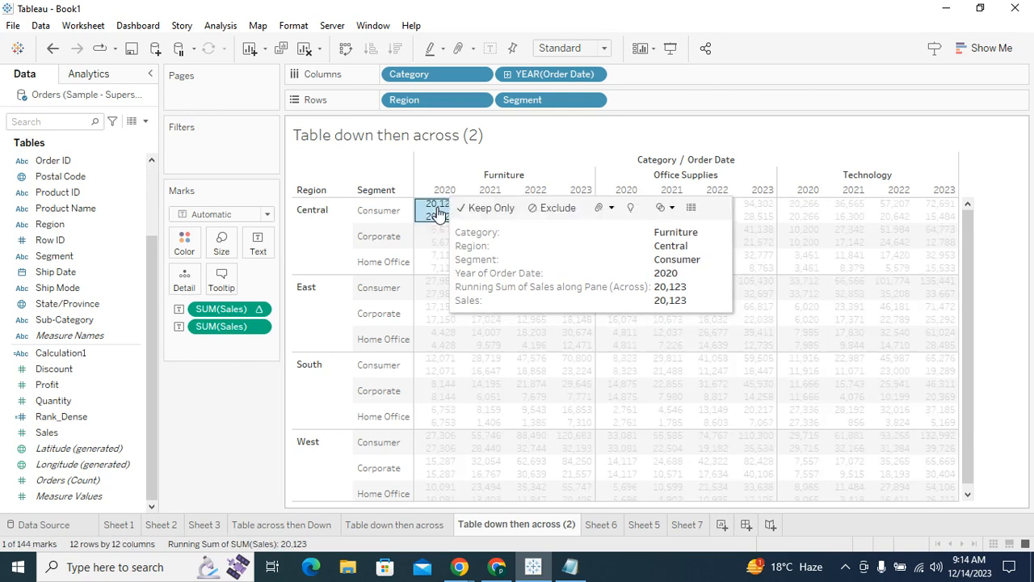
pyautogui.click(488, 215)
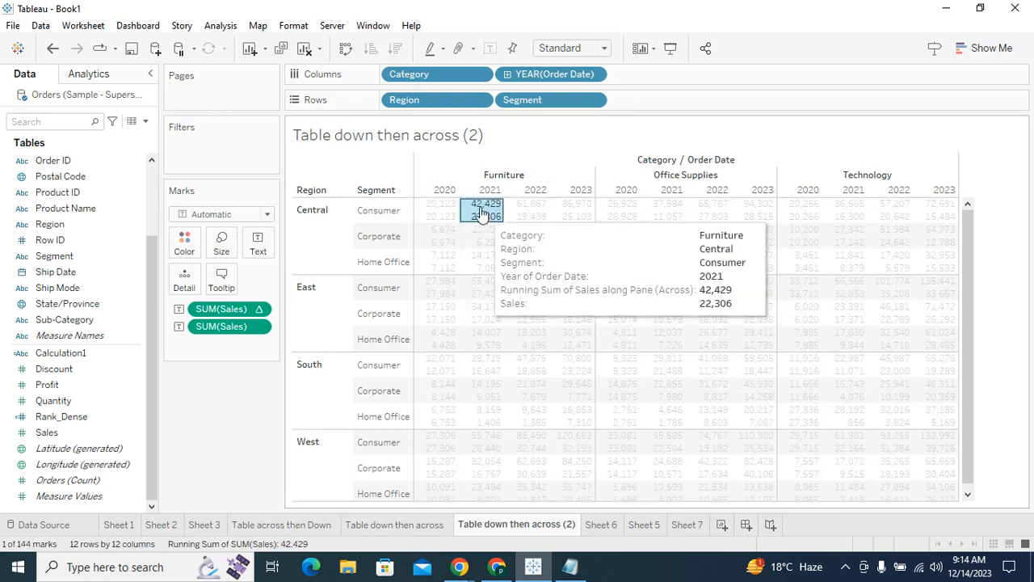
pyautogui.click(537, 211)
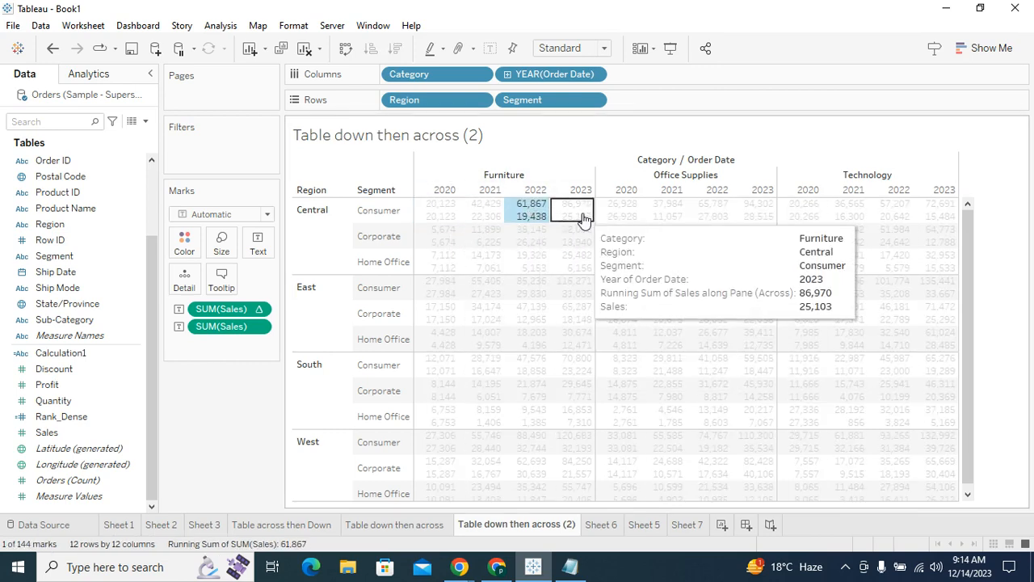
pyautogui.click(582, 215)
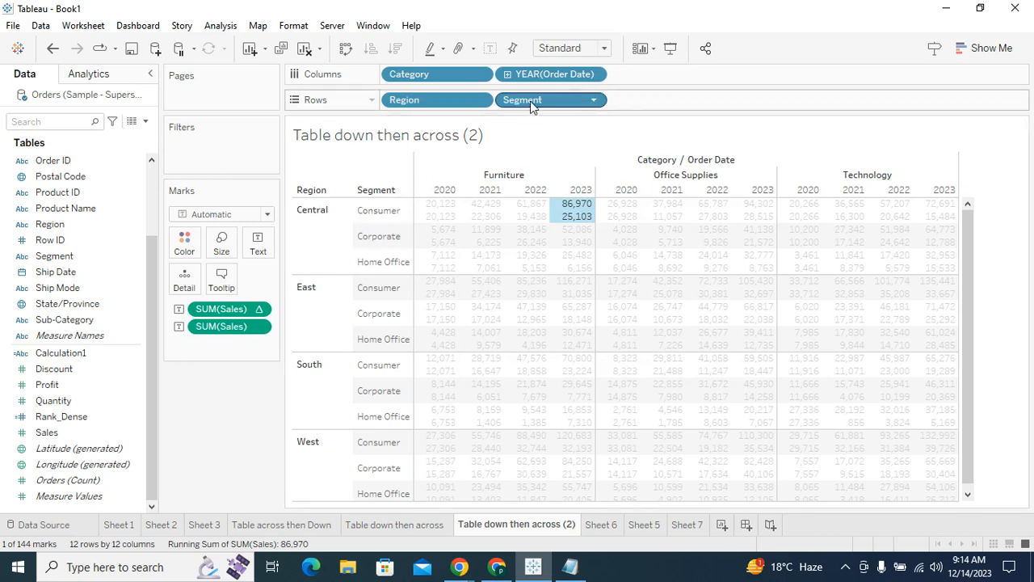
pyautogui.moveTo(579, 215)
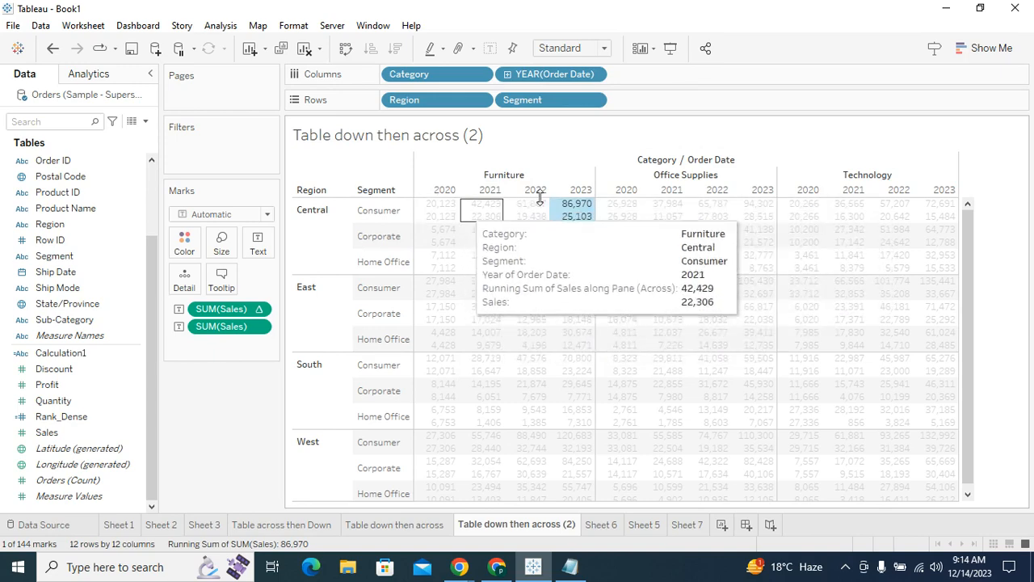
pyautogui.click(573, 214)
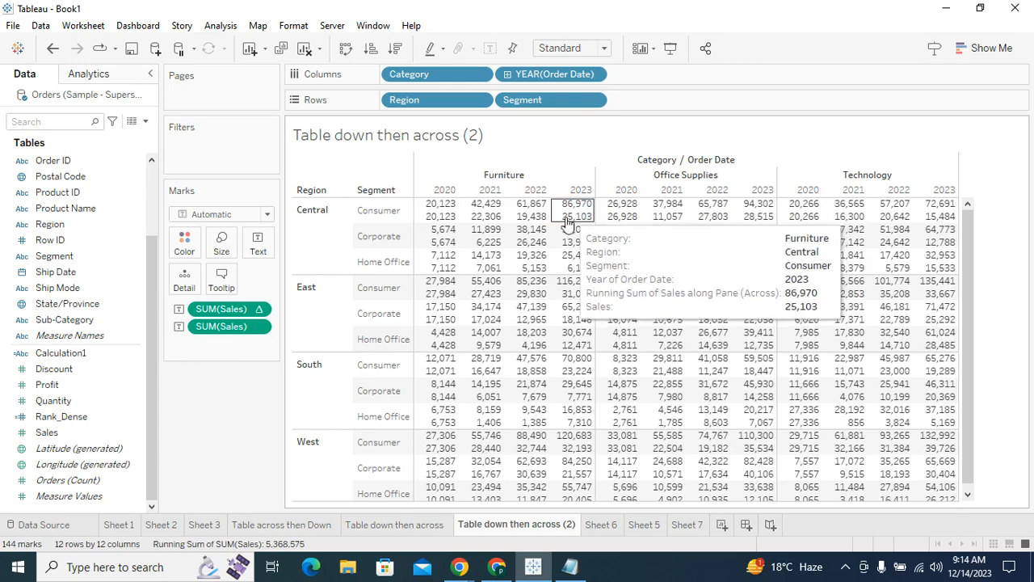
# Step: Compare where the running sum restarts in Central Furniture by inspecting the 2020 cells of each segment and the Corporate 2023 cell
pyautogui.click(426, 240)
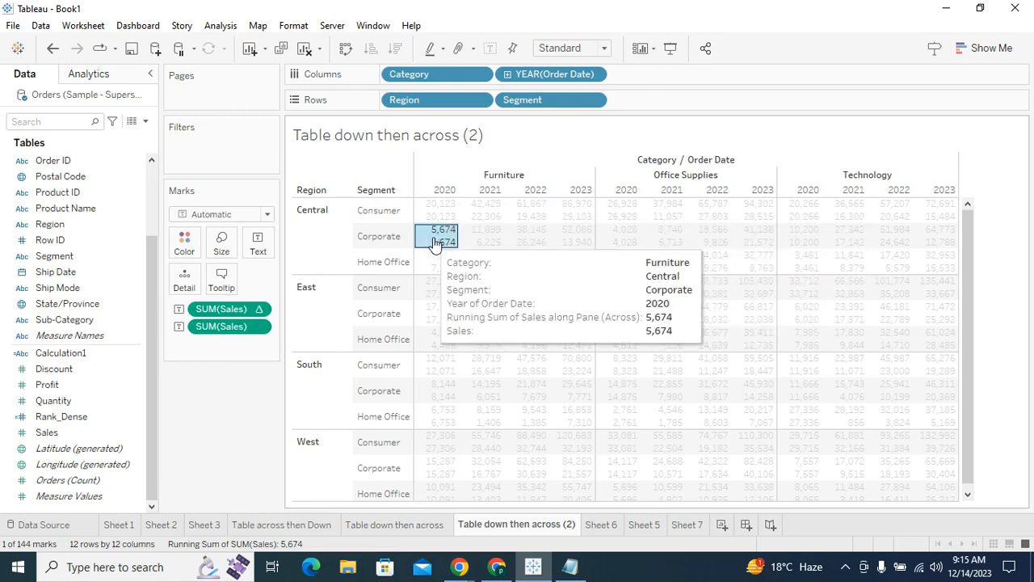
pyautogui.click(563, 240)
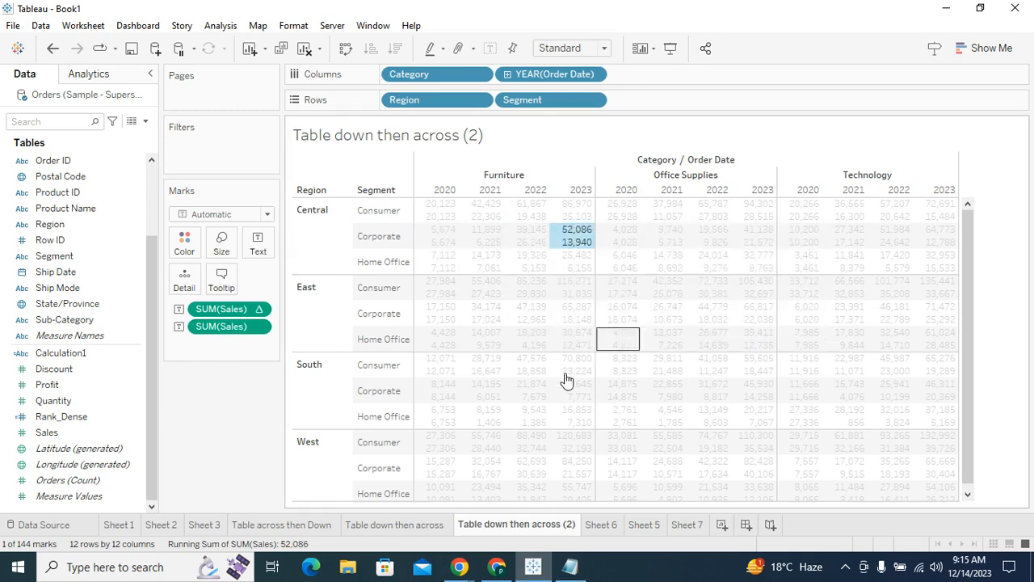
pyautogui.click(429, 262)
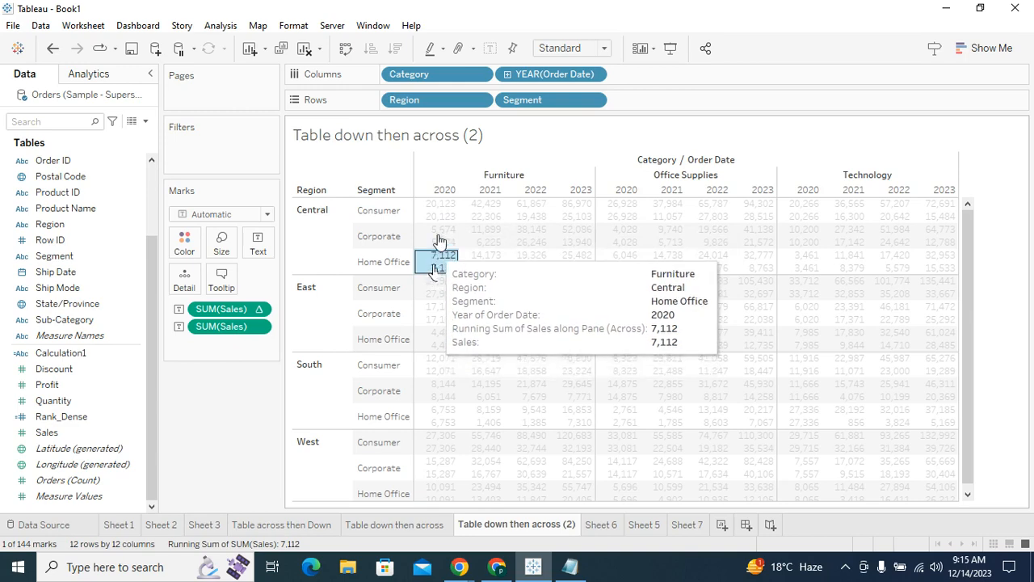
pyautogui.click(443, 211)
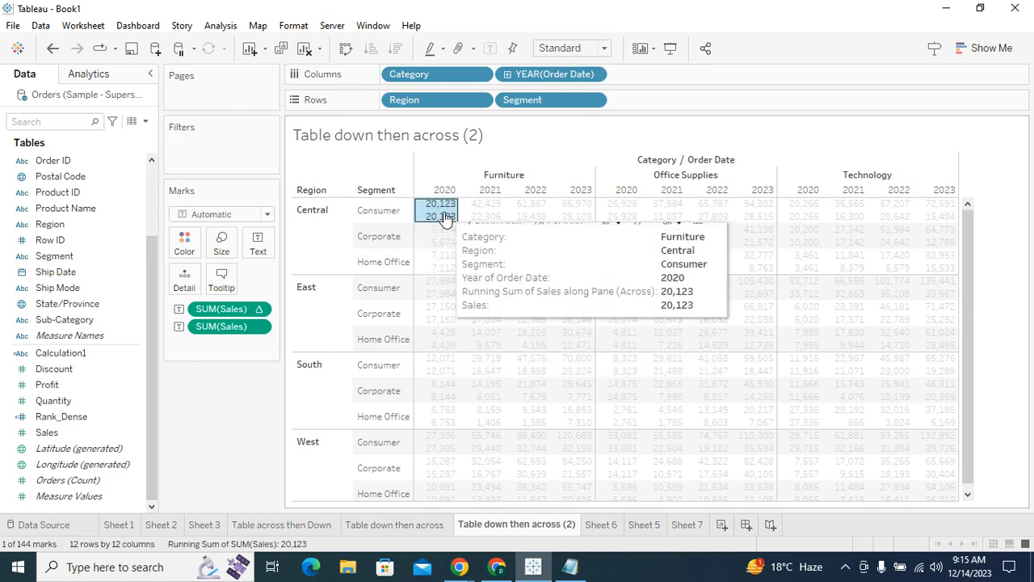
pyautogui.click(441, 240)
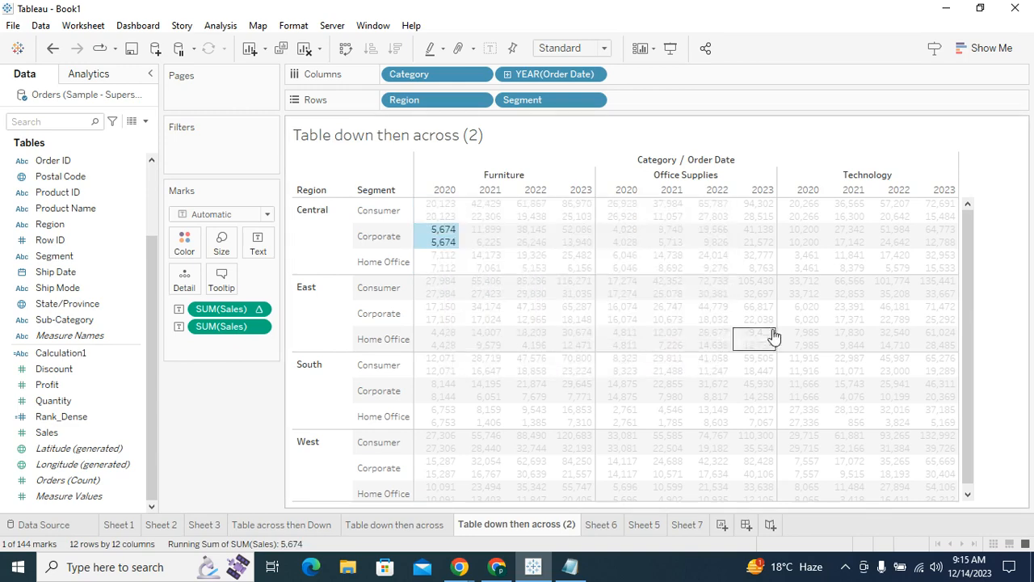
# Step: Inspect the Office Supplies cells for Central Consumer 2020 and East Home Office 2022, and clear the selection
pyautogui.click(624, 212)
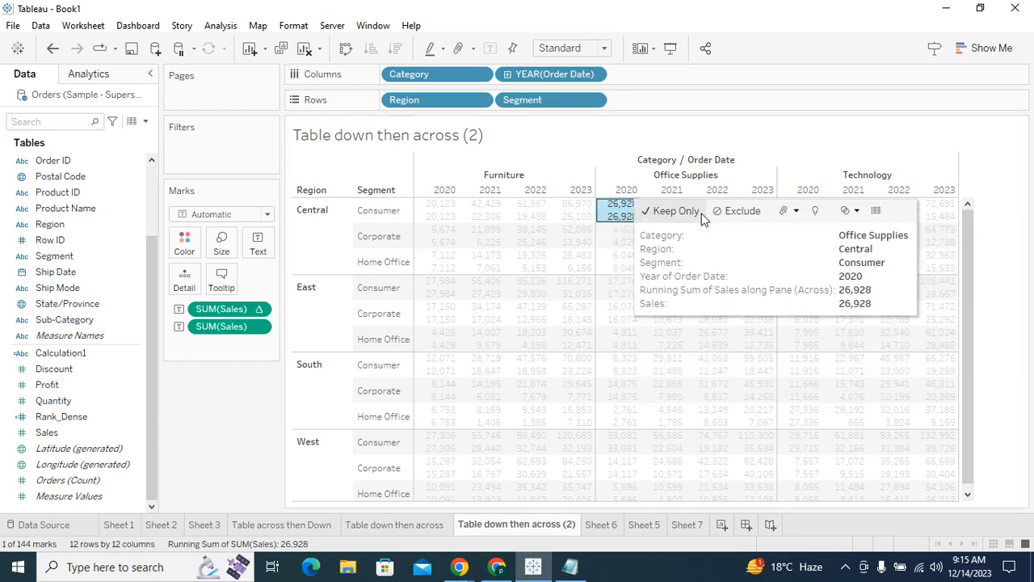
pyautogui.click(696, 331)
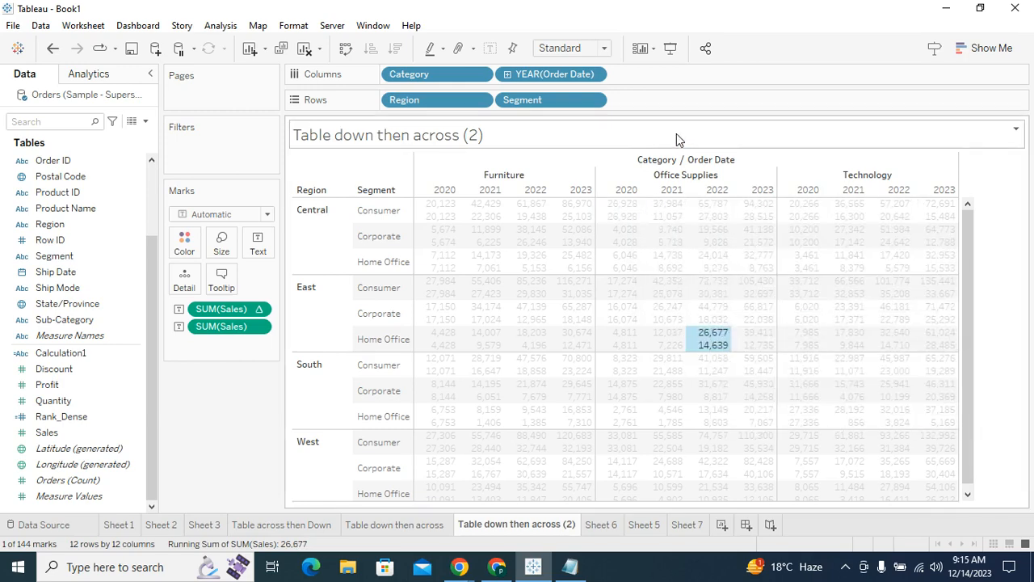
pyautogui.click(705, 338)
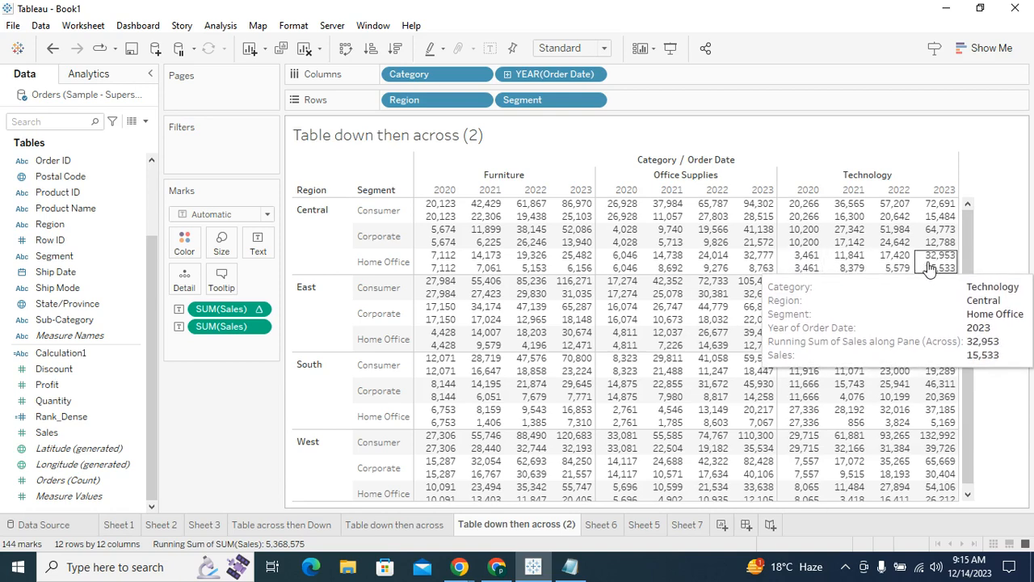
# Step: Highlight the Central region's Consumer row to examine its running sum across the categories
pyautogui.click(387, 219)
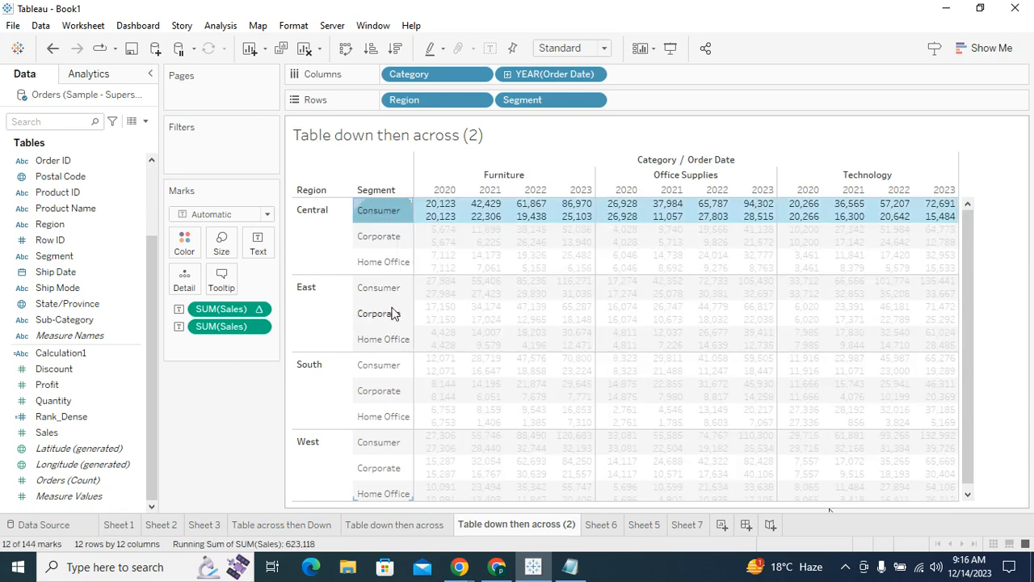
pyautogui.moveTo(394, 212)
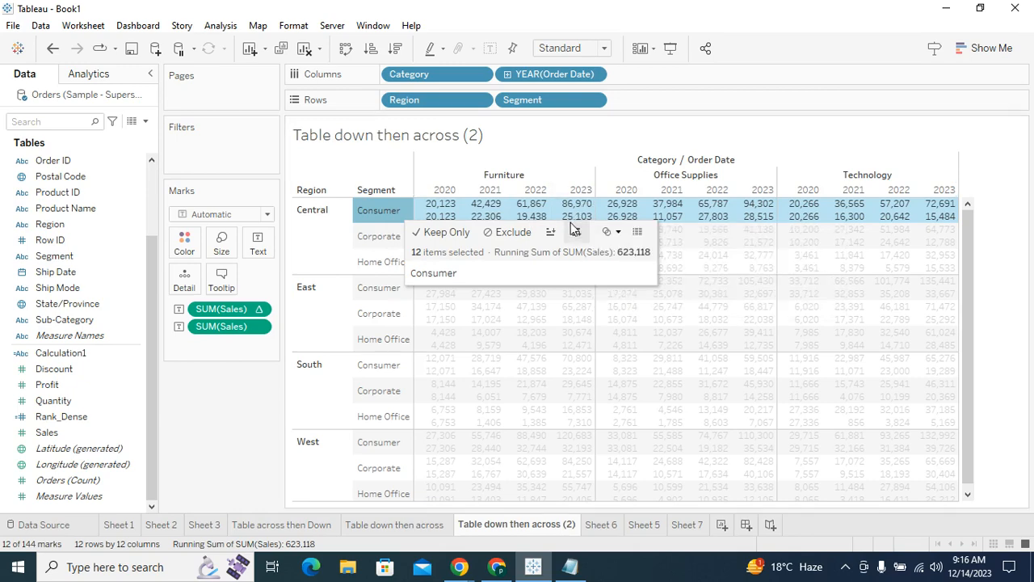
pyautogui.moveTo(576, 220)
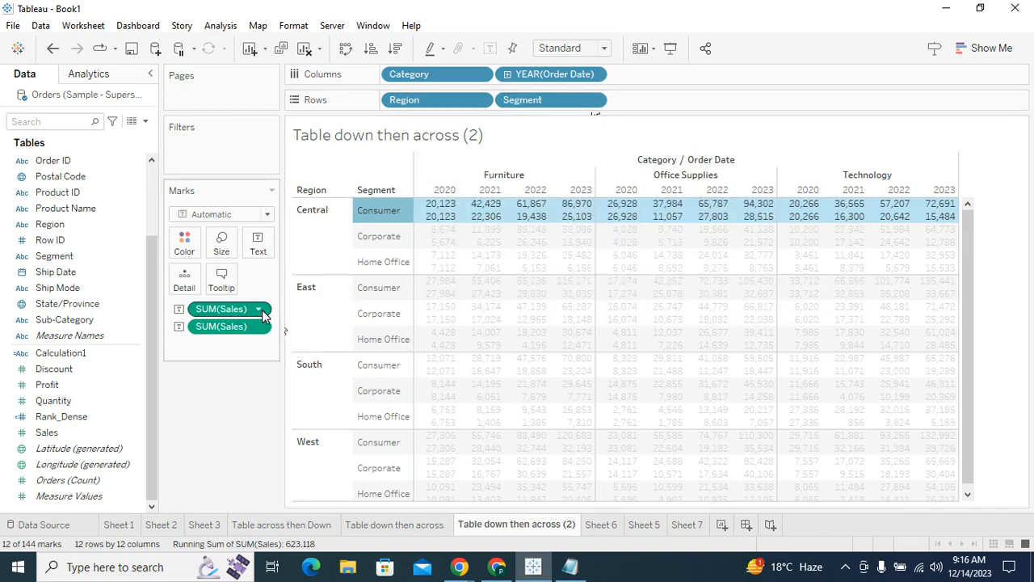
# Step: Rename the "Table down then across (2)" sheet as "Pane Across"
pyautogui.doubleClick(522, 526)
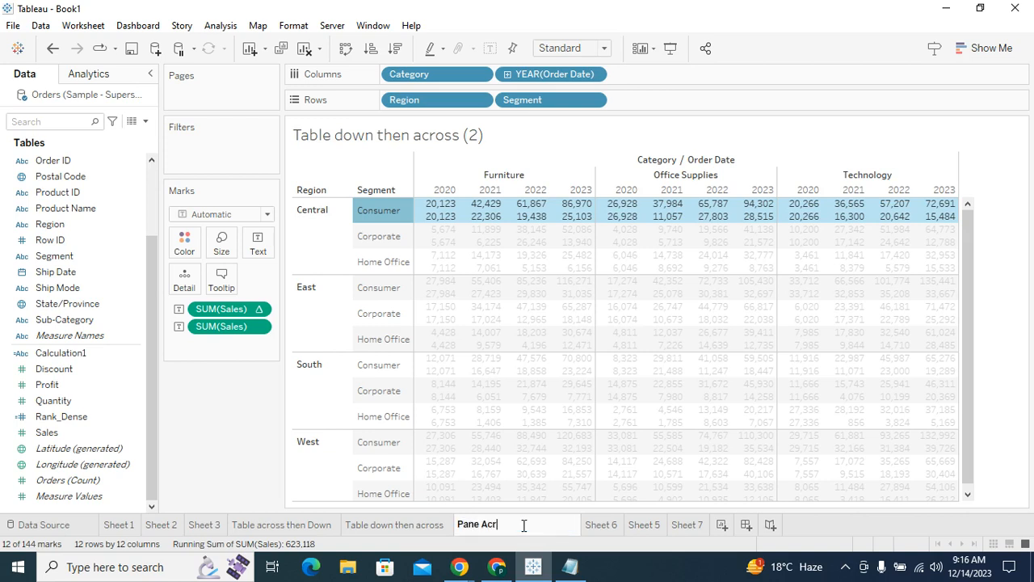
pyautogui.press('Return')
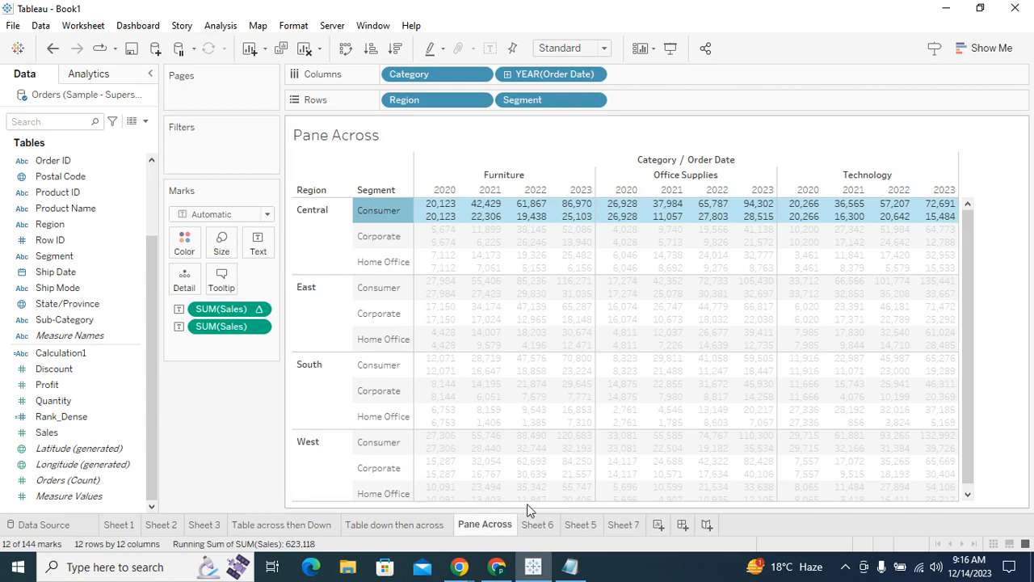
# Step: Duplicate the "Pane Across" sheet and rename the copy as "Pane Down"
pyautogui.rightClick(490, 527)
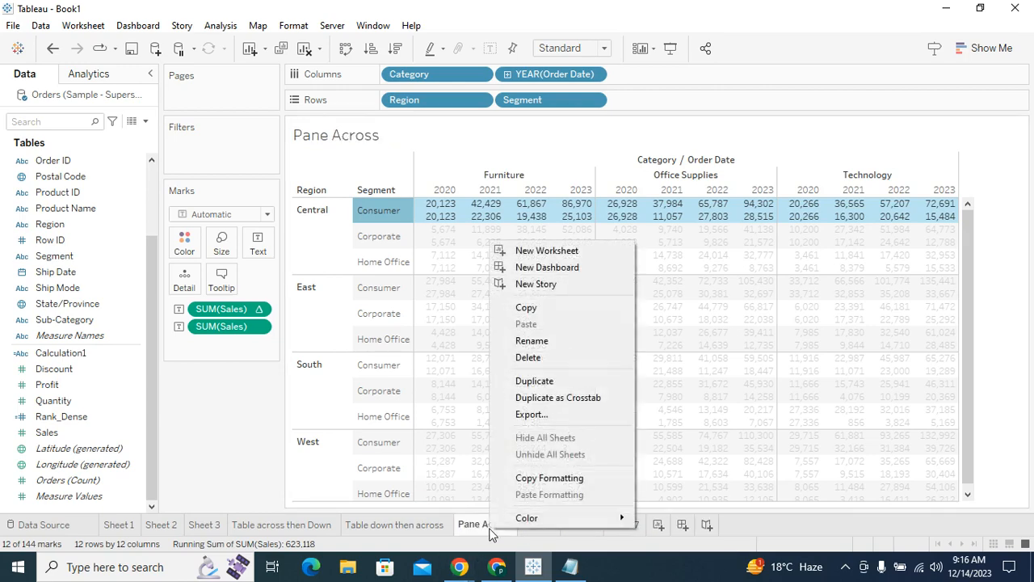
pyautogui.click(549, 388)
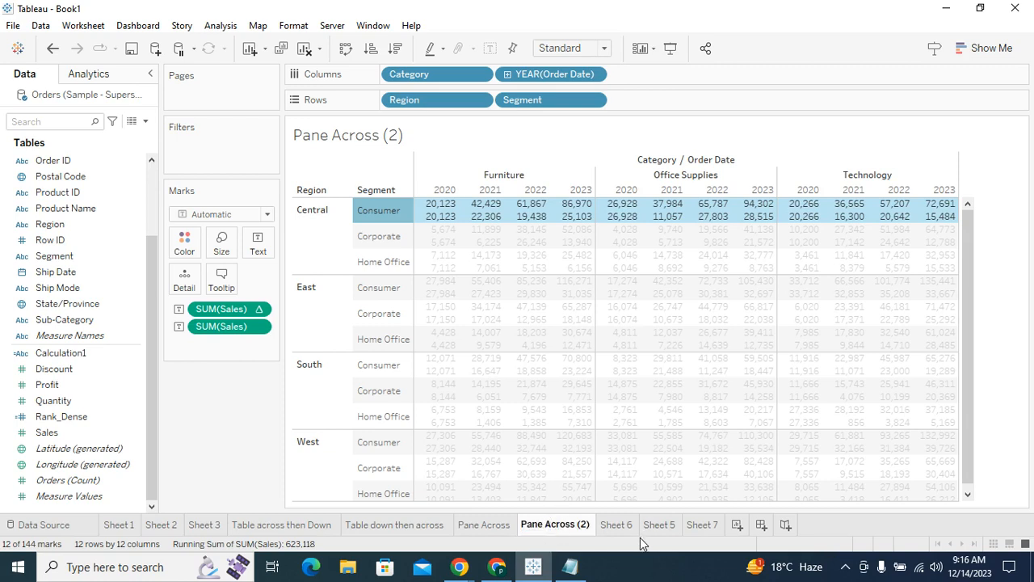
pyautogui.hotkey('shift', 'Right')
pyautogui.hotkey('shift', 'Right')
pyautogui.hotkey('shift', 'Right')
pyautogui.hotkey('shift', 'Right')
pyautogui.hotkey('shift', 'Right')
pyautogui.hotkey('shift', 'Right')
pyautogui.hotkey('shift', 'Right')
pyautogui.hotkey('shift', 'Right')
pyautogui.hotkey('shift', 'Right')
pyautogui.hotkey('shift', 'Right')
pyautogui.write('Down')
pyautogui.click(275, 442)
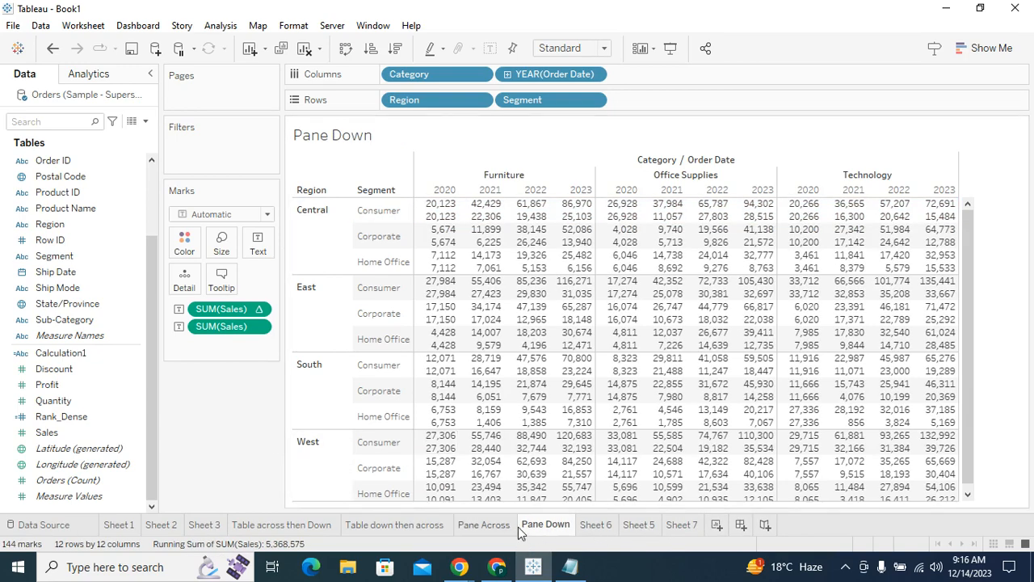
# Step: Set the running total of Sales on the Pane Down sheet to compute using Pane (down)
pyautogui.click(260, 309)
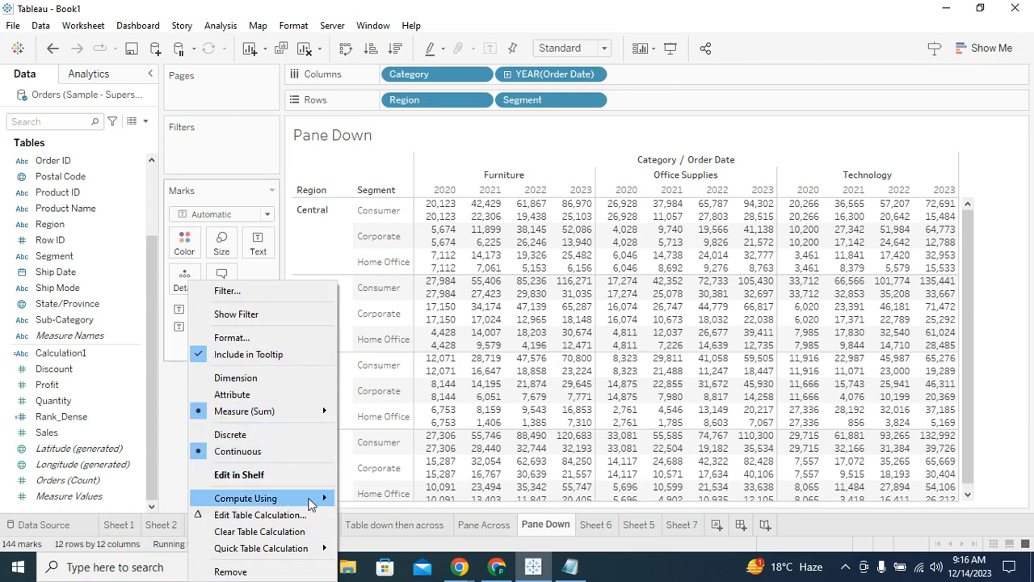
pyautogui.moveTo(311, 503)
pyautogui.click(384, 455)
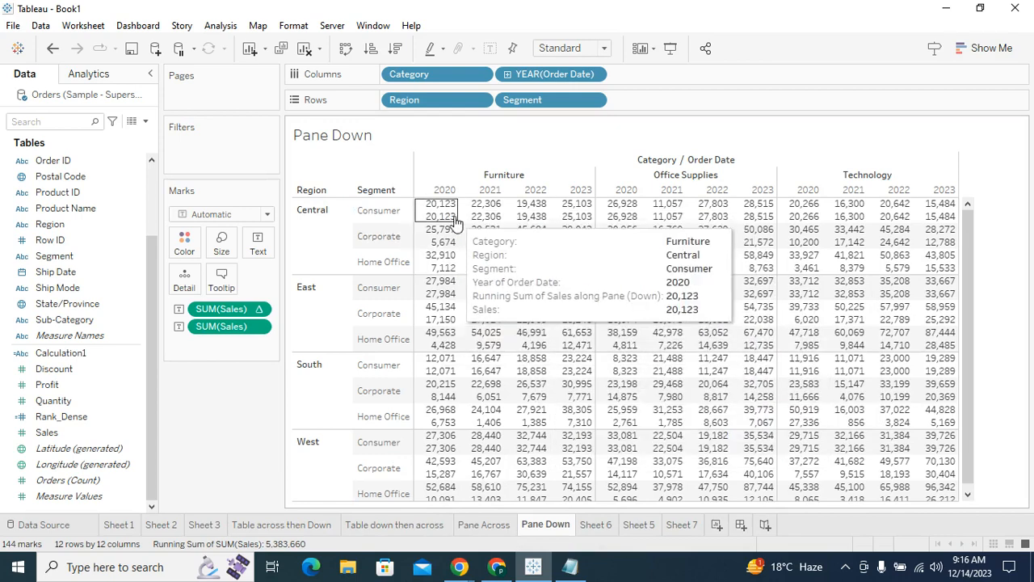
# Step: Inspect the Central Furniture cells for 2020 and 2021 across the segments to follow the running sum down each pane, and clear the selection
pyautogui.click(437, 262)
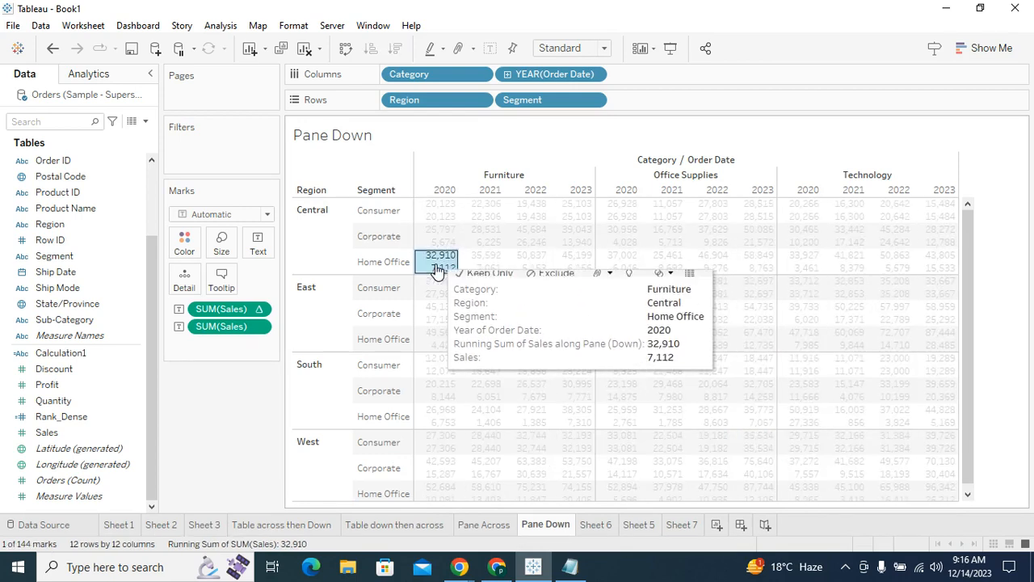
pyautogui.click(477, 213)
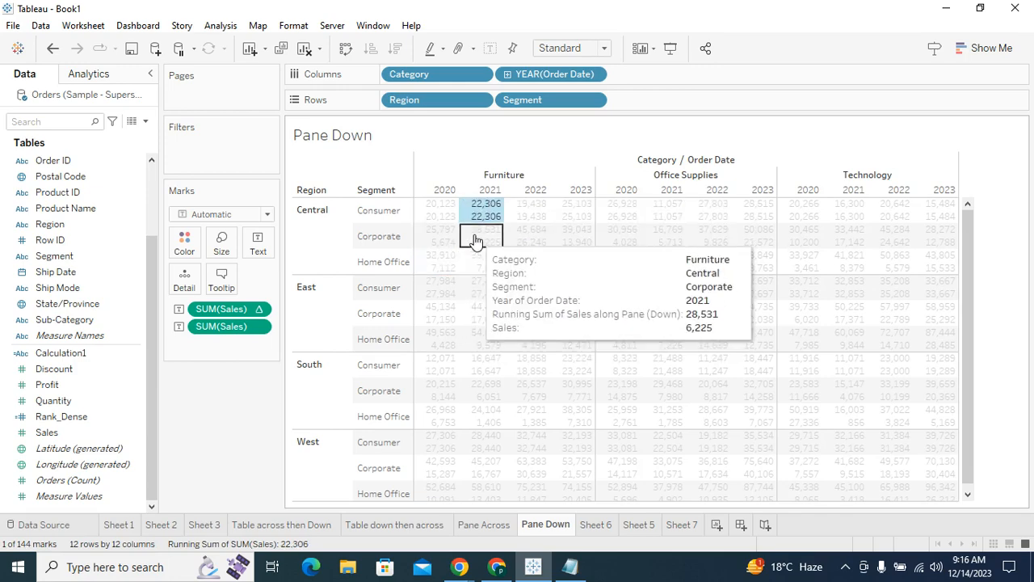
pyautogui.click(475, 232)
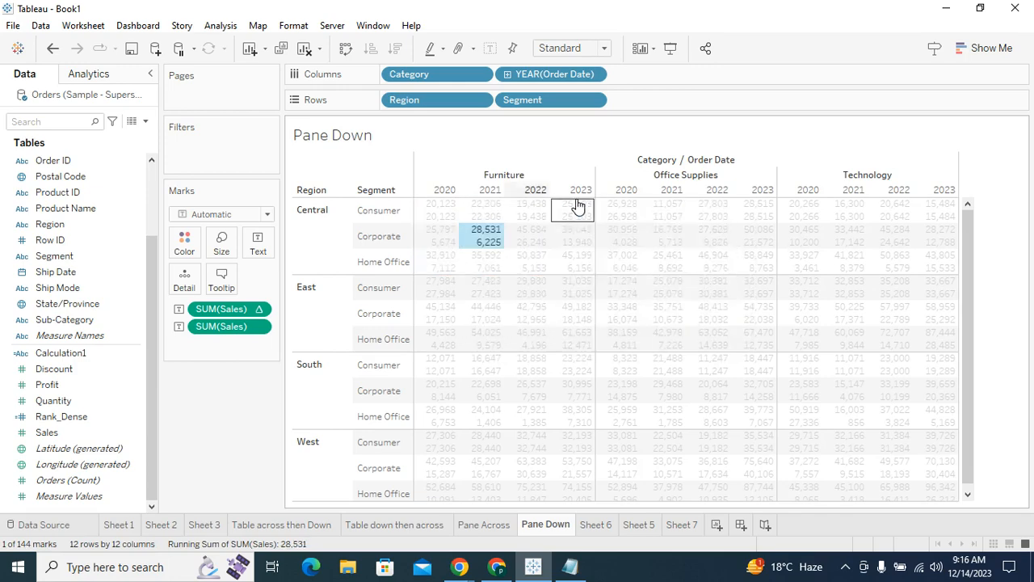
pyautogui.click(440, 266)
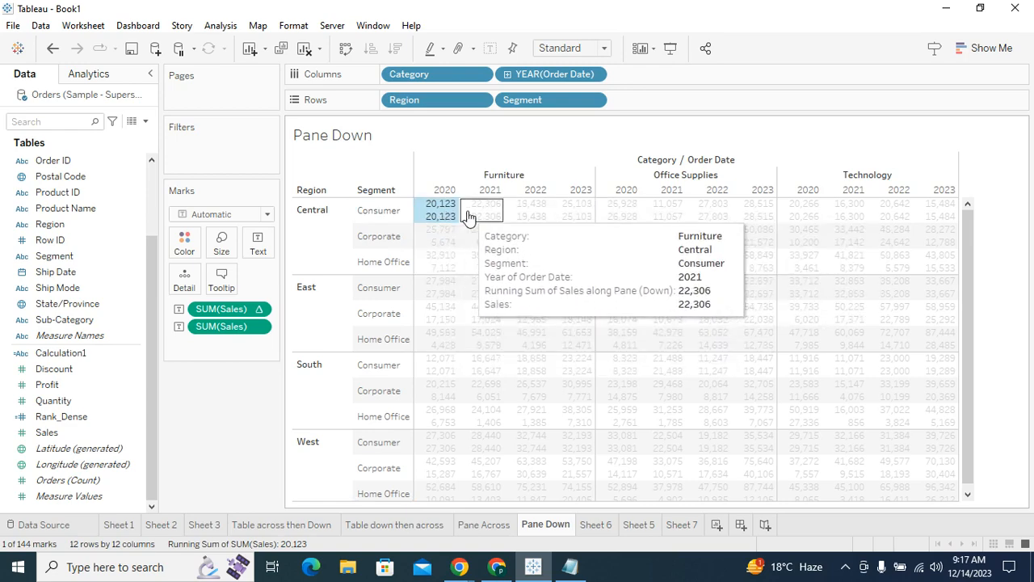
pyautogui.click(481, 212)
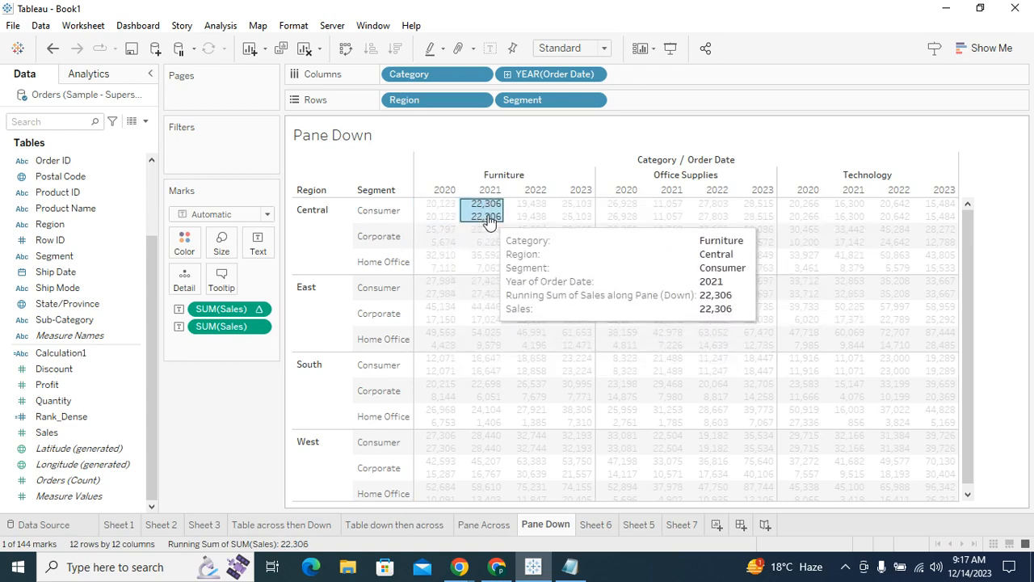
pyautogui.click(484, 216)
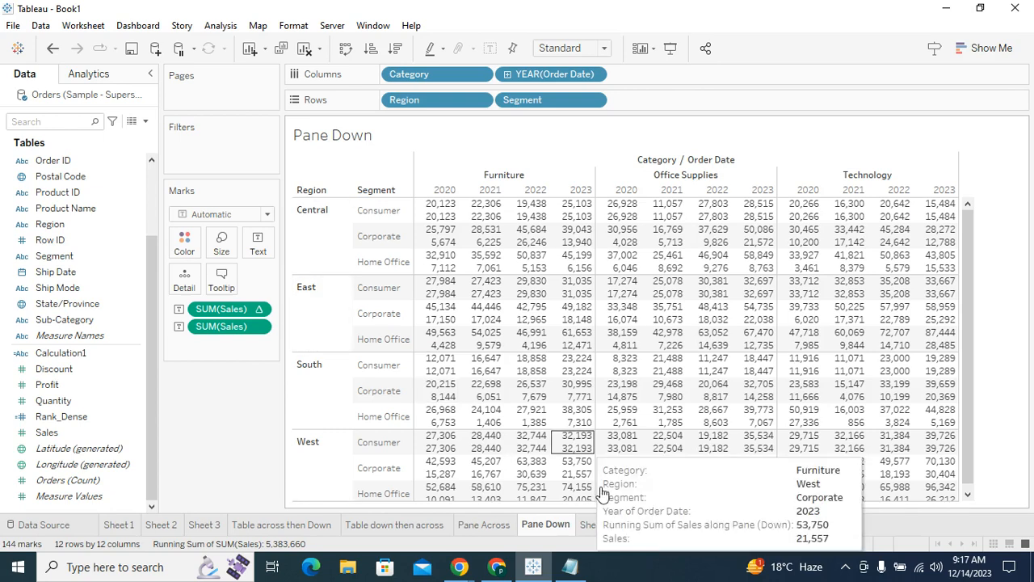
# Step: Duplicate the "Pane Down" sheet and set the copy's running total of Sales to compute using Pane (across then down)
pyautogui.rightClick(558, 525)
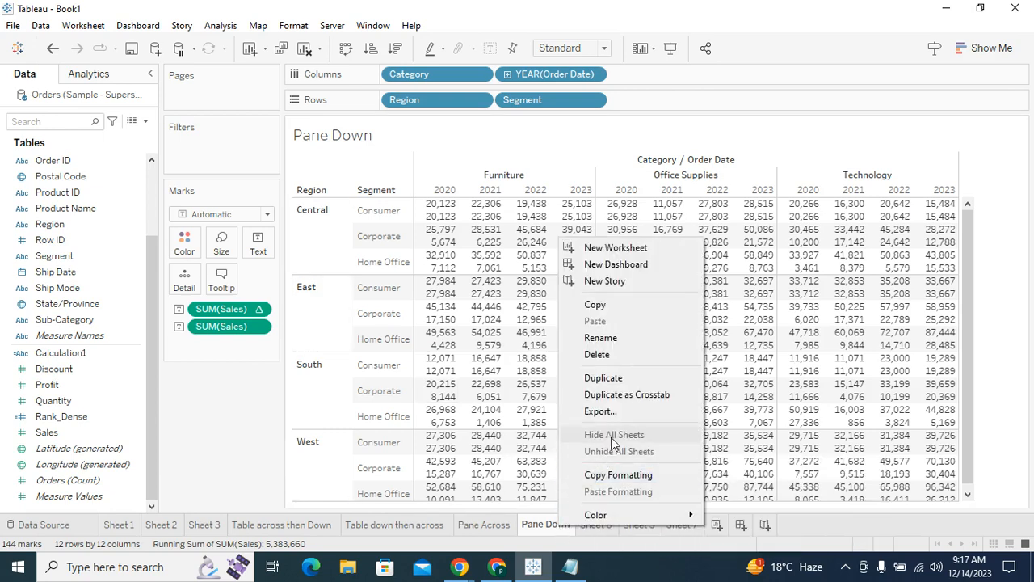
pyautogui.click(602, 378)
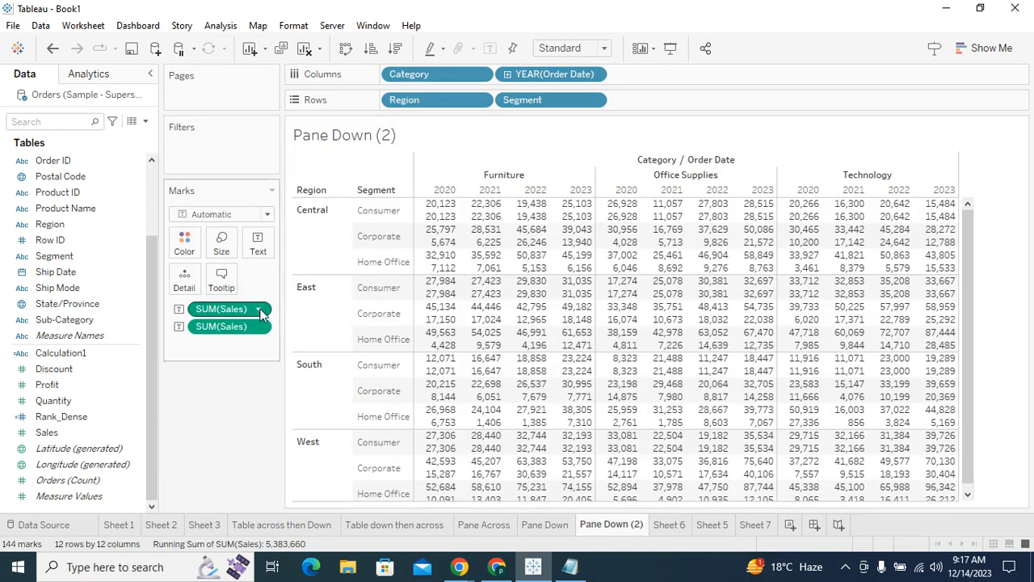
pyautogui.click(259, 310)
pyautogui.moveTo(303, 501)
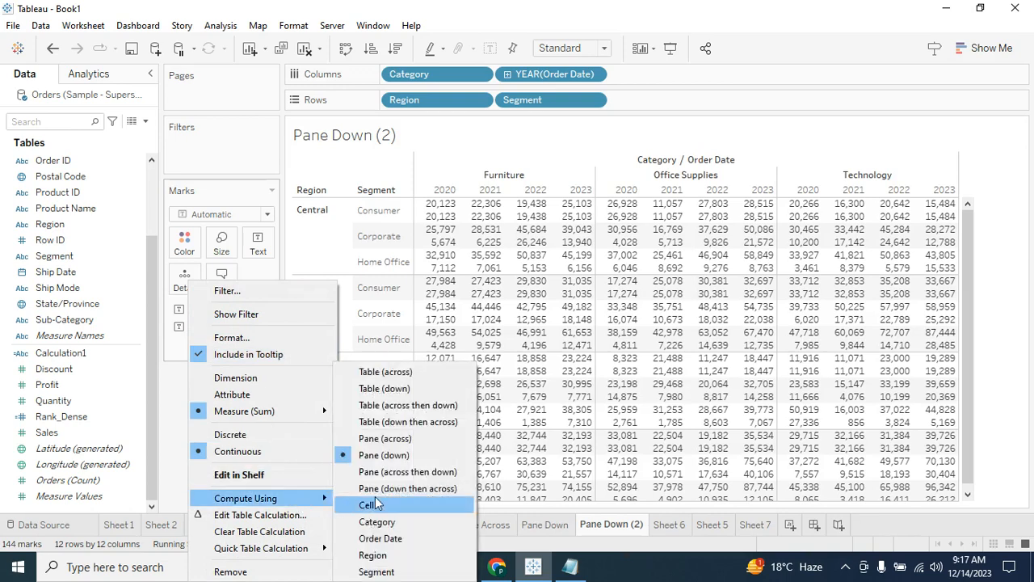
pyautogui.click(431, 479)
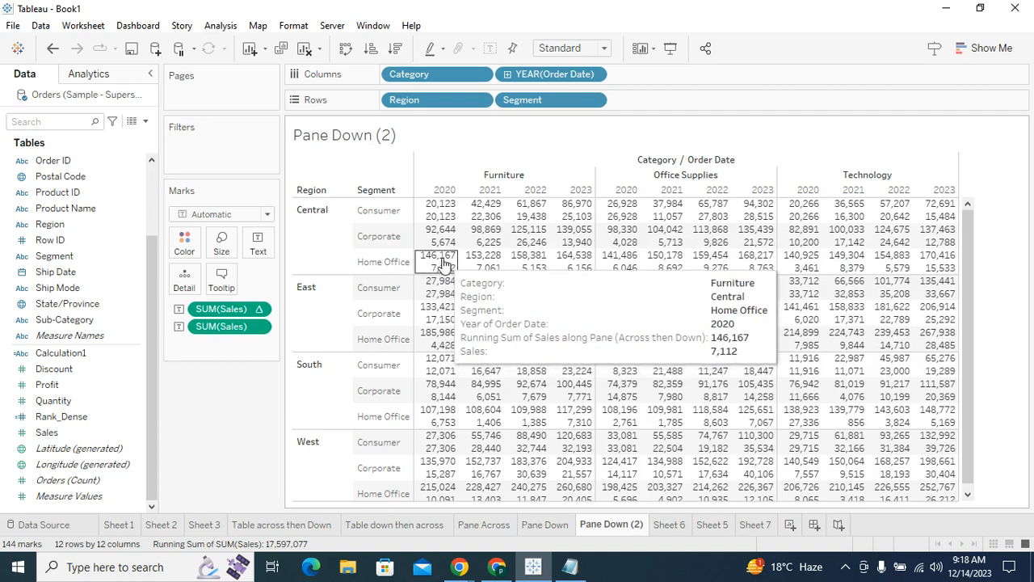
# Step: Inspect the Central Home Office 2023 Furniture cell and rename the "Pane Down (2)" sheet as "Pane across then down"
pyautogui.click(572, 263)
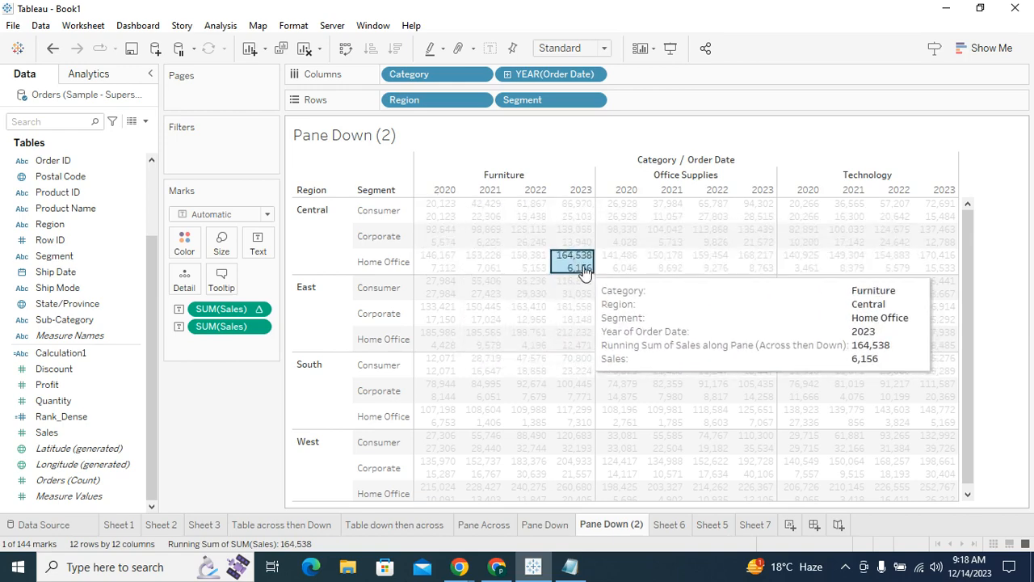
pyautogui.click(667, 509)
pyautogui.doubleClick(613, 524)
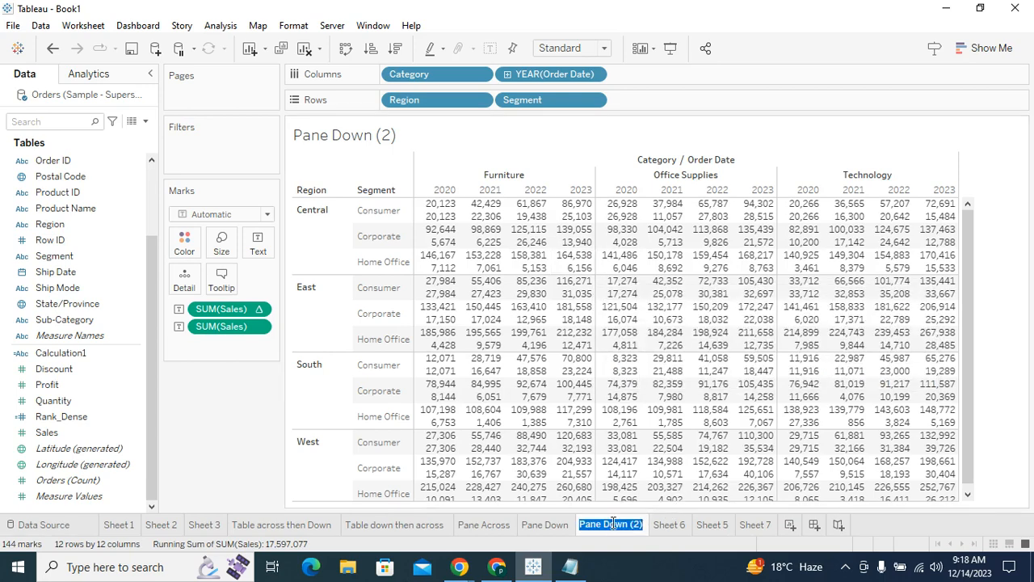
pyautogui.write('Pane')
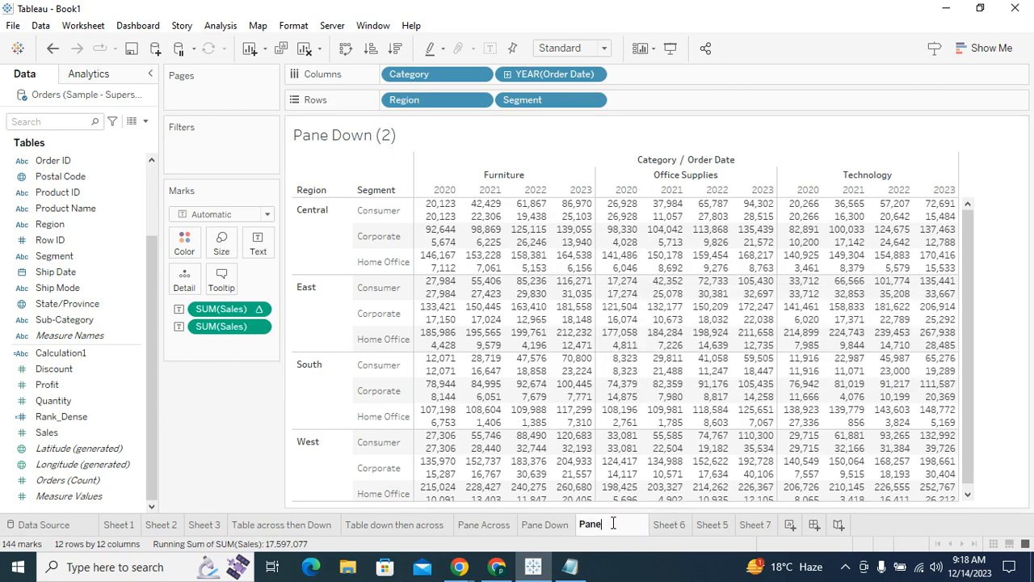
pyautogui.write(' across then down')
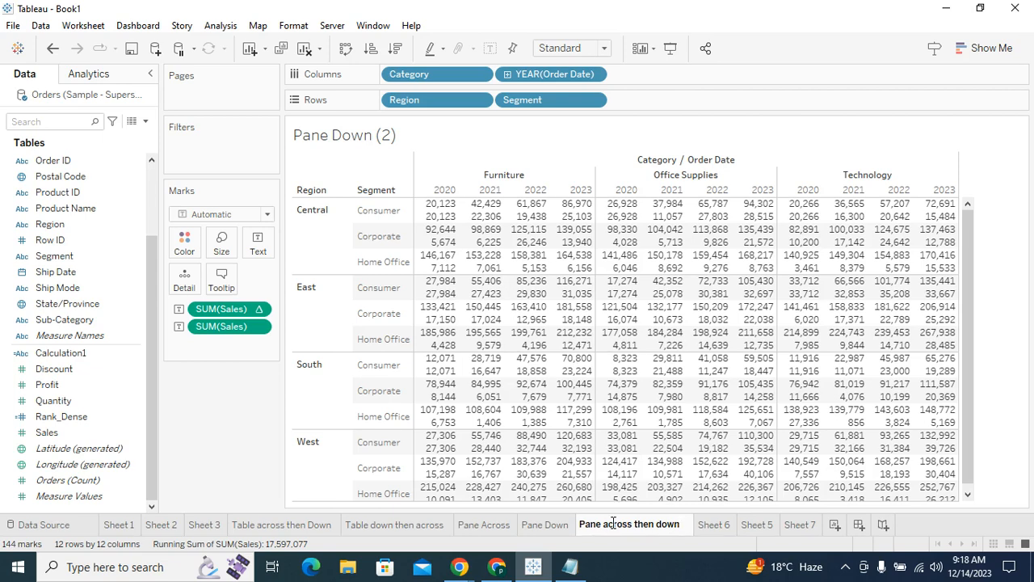
pyautogui.click(1002, 419)
pyautogui.moveTo(970, 390); pyautogui.dragTo(982, 462)
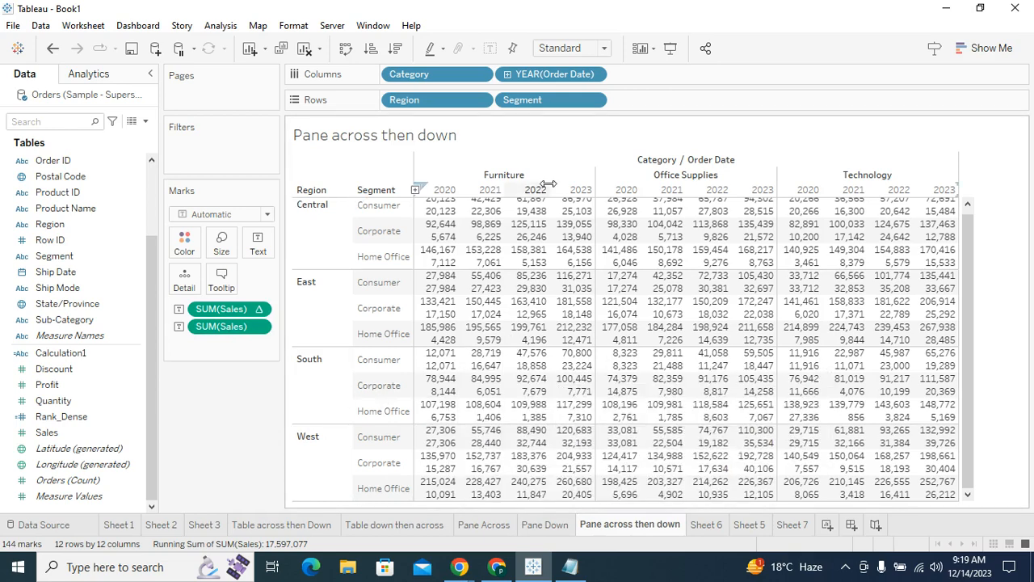
pyautogui.moveTo(575, 459)
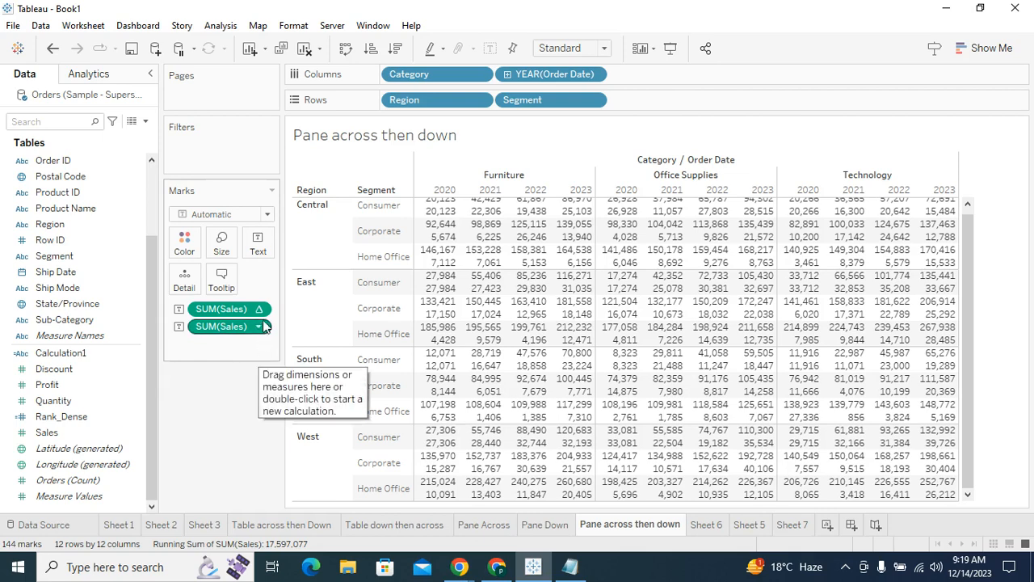
pyautogui.moveTo(264, 309)
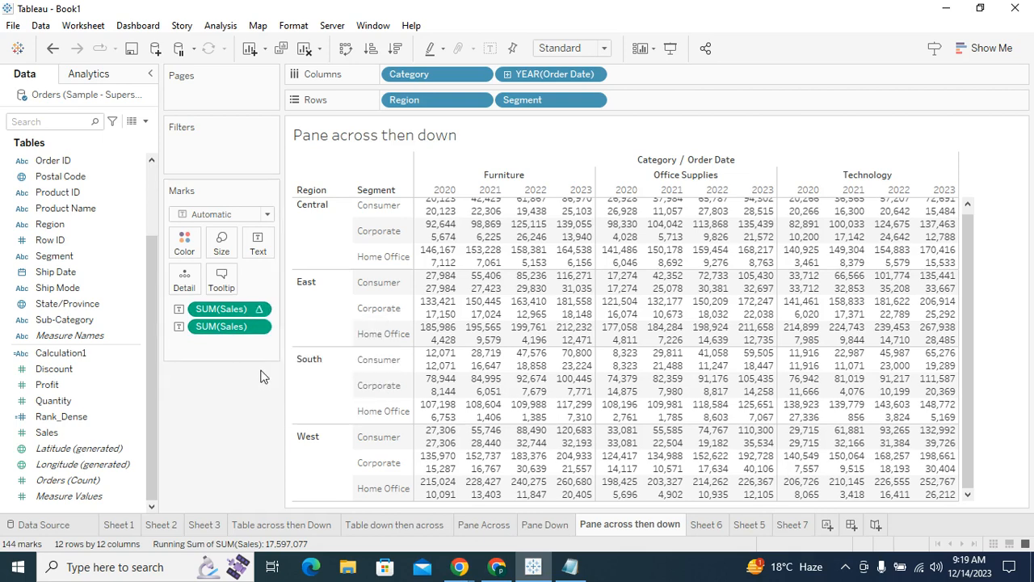
pyautogui.doubleClick(217, 309)
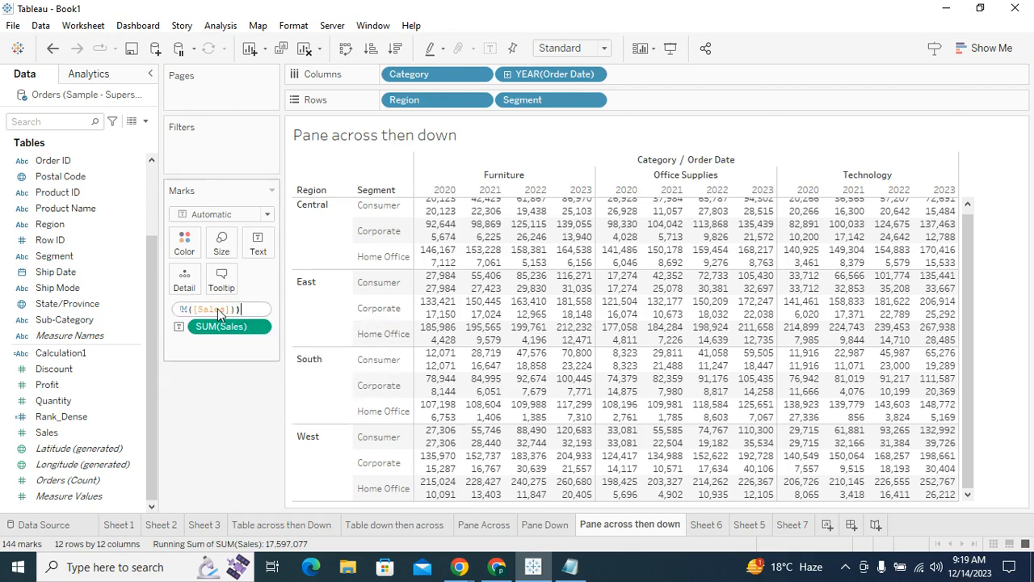
pyautogui.click(769, 95)
pyautogui.hotkey('alt', 'Tab')
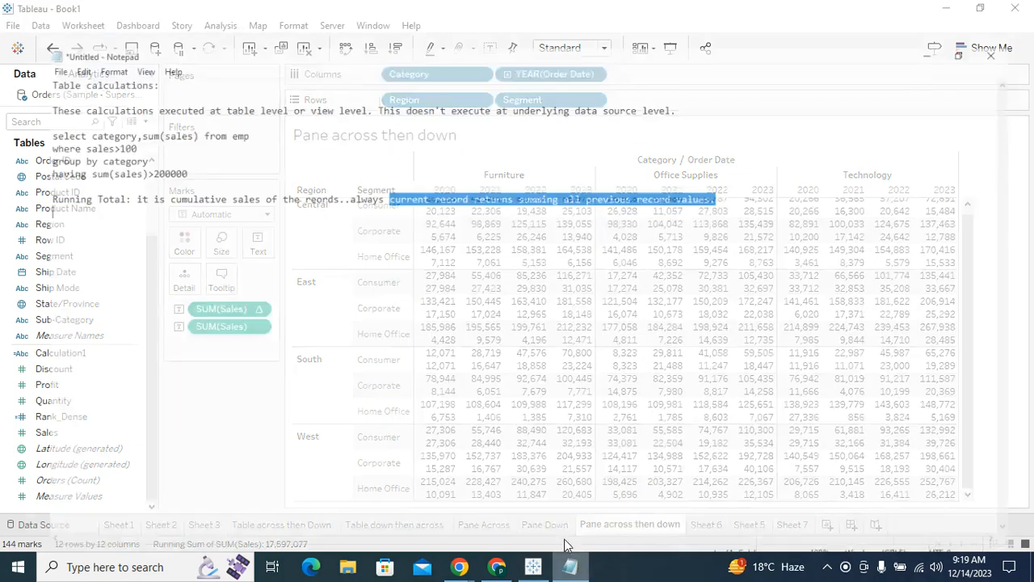
pyautogui.click(751, 163)
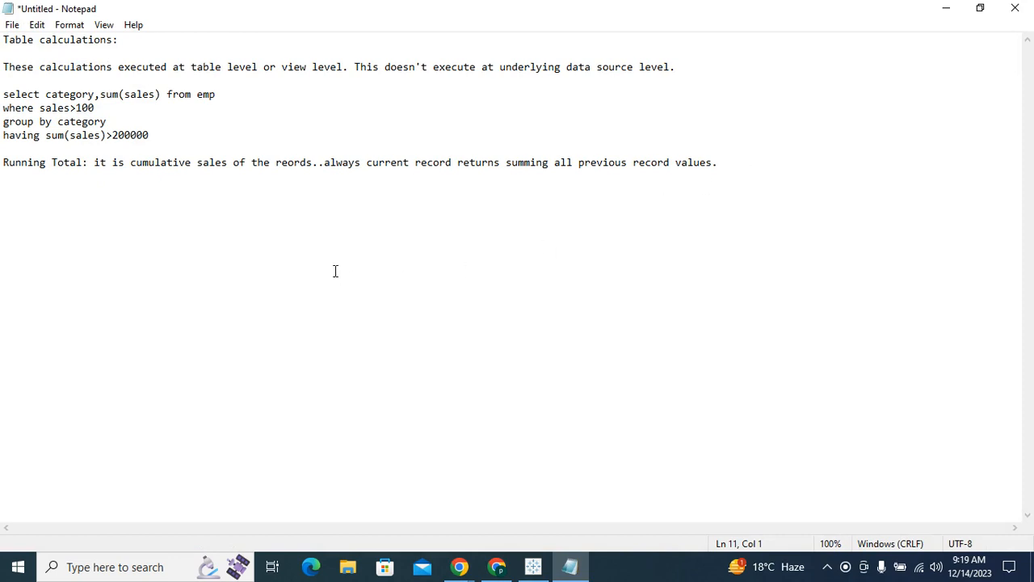
pyautogui.click(944, 8)
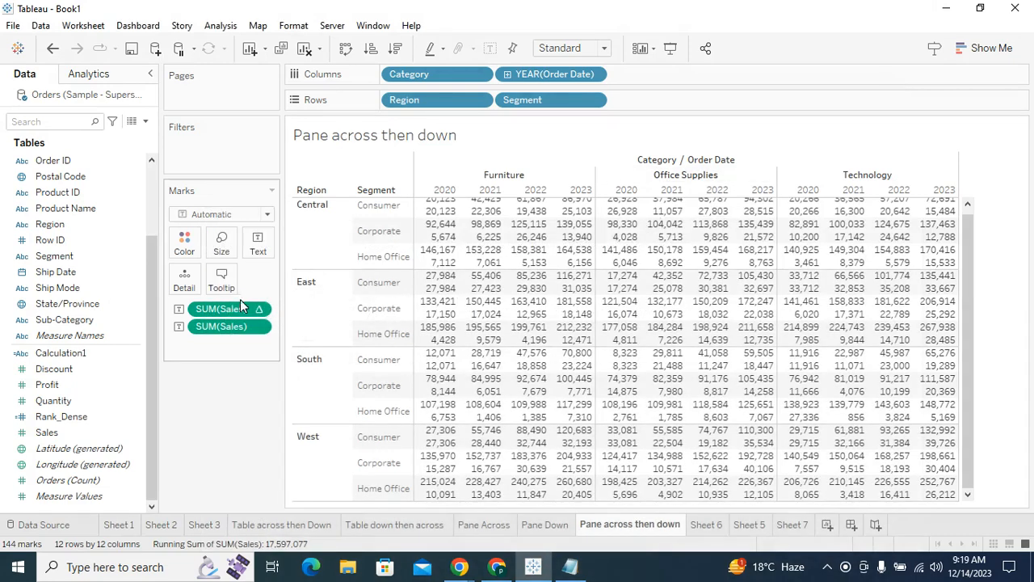
# Step: Open the running total SUM(Sales) measure's formula for in-place editing, read through it, and copy the whole expression
pyautogui.doubleClick(231, 311)
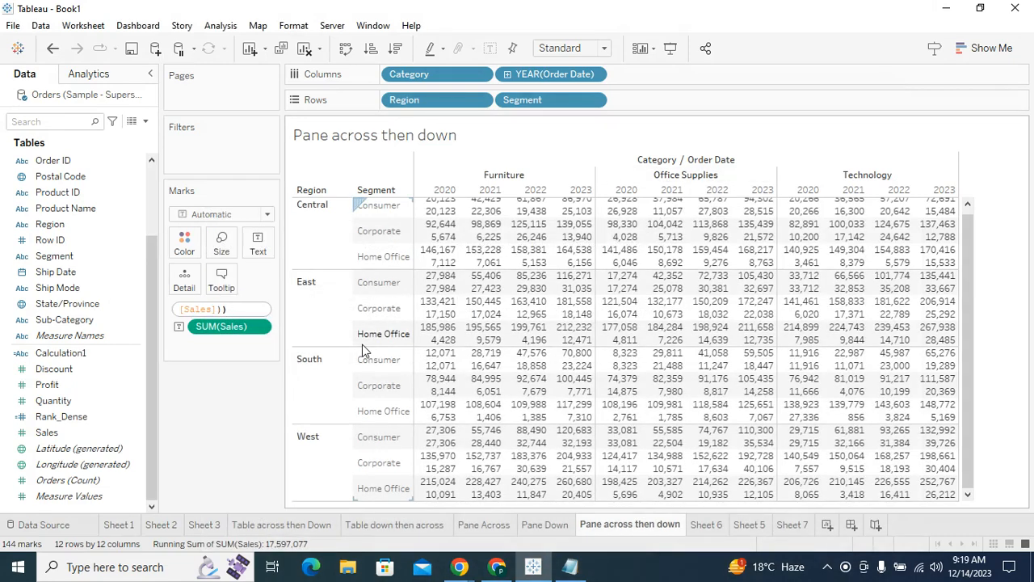
pyautogui.press('Home')
pyautogui.press('Right')
pyautogui.press('Right')
pyautogui.press('Right')
pyautogui.press('Right')
pyautogui.press('Right')
pyautogui.press('Right')
pyautogui.press('Right')
pyautogui.press('Right')
pyautogui.press('Right')
pyautogui.press('Right')
pyautogui.press('Right')
pyautogui.press('Right')
pyautogui.press('Right')
pyautogui.press('Right')
pyautogui.press('Right')
pyautogui.press('Right')
pyautogui.press('Right')
pyautogui.press('Right')
pyautogui.press('Right')
pyautogui.press('Right')
pyautogui.press('Right')
pyautogui.press('Right')
pyautogui.press('Right')
pyautogui.press('Right')
pyautogui.moveTo(248, 309); pyautogui.dragTo(157, 301)
pyautogui.hotkey('ctrl', 'c')
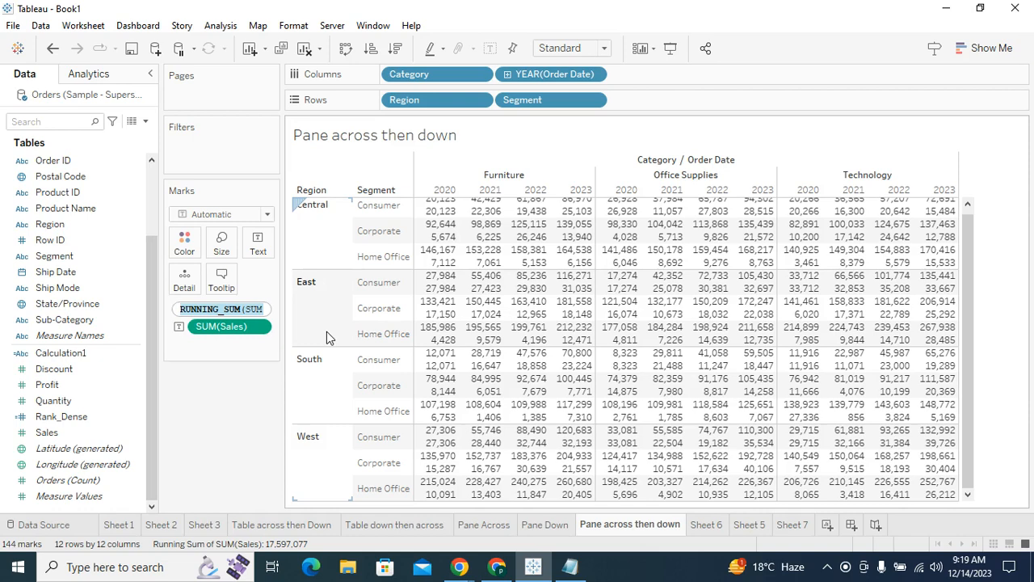
# Step: Switch to Notepad and paste the formula RUNNING_SUM(SUM([Sales])) on a new line below the Running Total definition
pyautogui.click(569, 567)
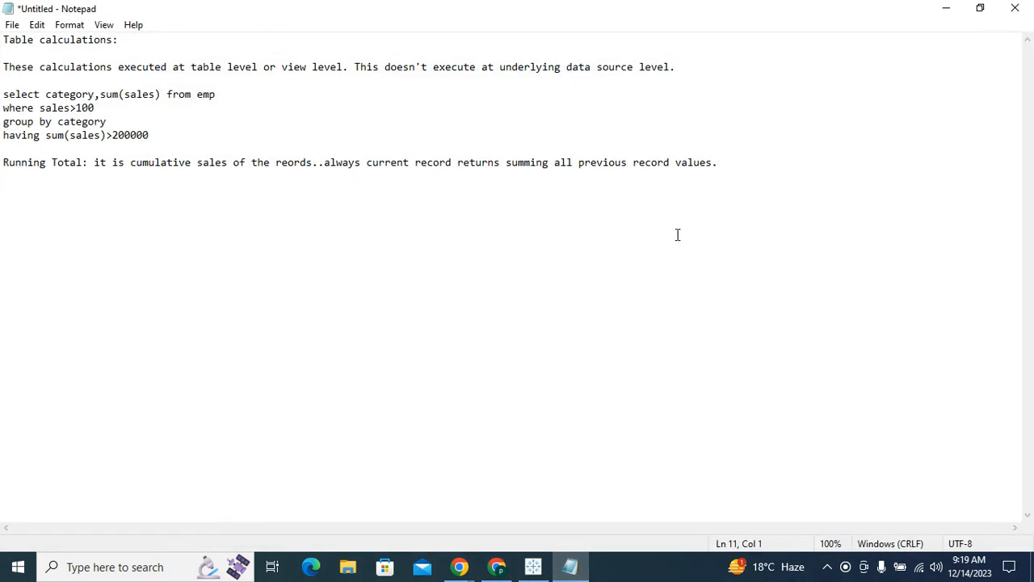
pyautogui.click(741, 165)
pyautogui.press('Return')
pyautogui.hotkey('ctrl', 'v')
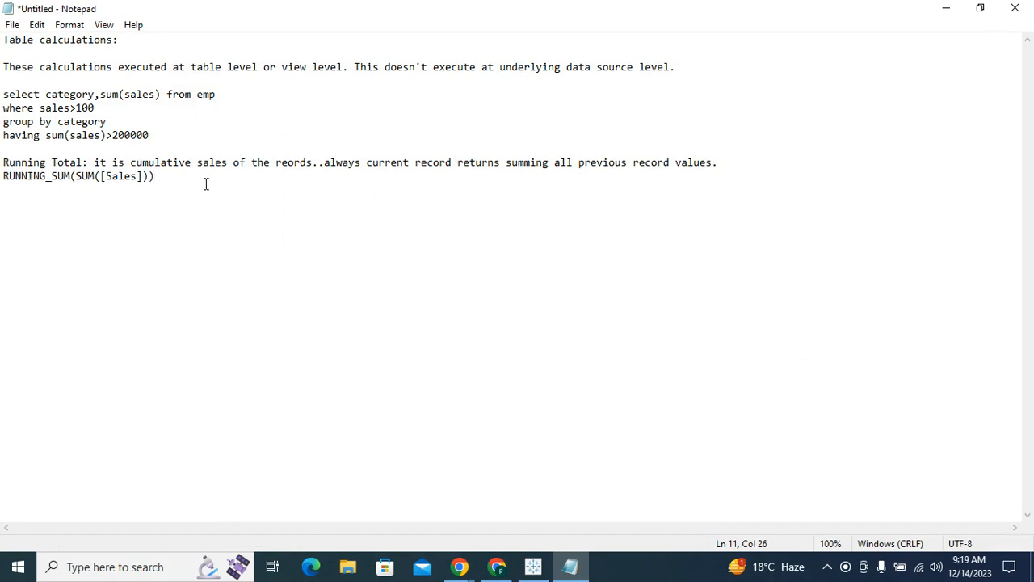
# Step: Highlight the inner SUM([Sales]), the whole formula and the outer RUNNING_SUM part to examine its structure, and return to Tableau
pyautogui.moveTo(78, 175); pyautogui.dragTo(151, 179)
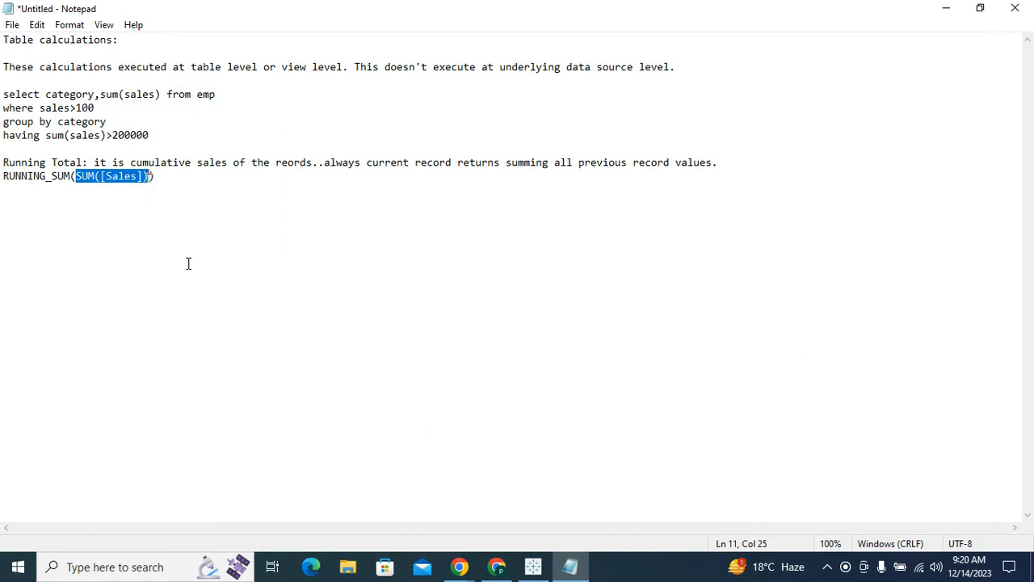
pyautogui.click(79, 185)
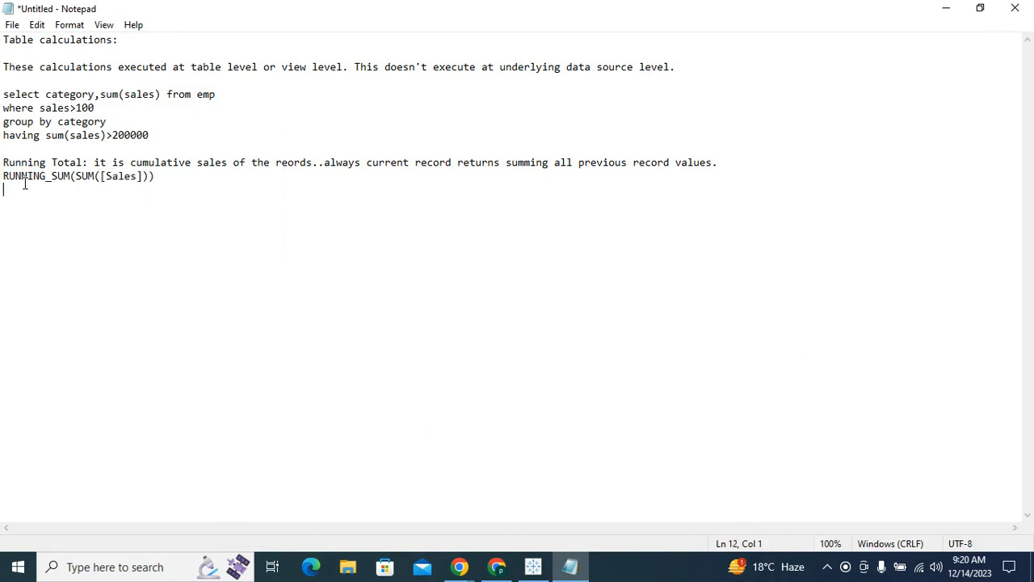
pyautogui.moveTo(24, 185); pyautogui.dragTo(3, 178)
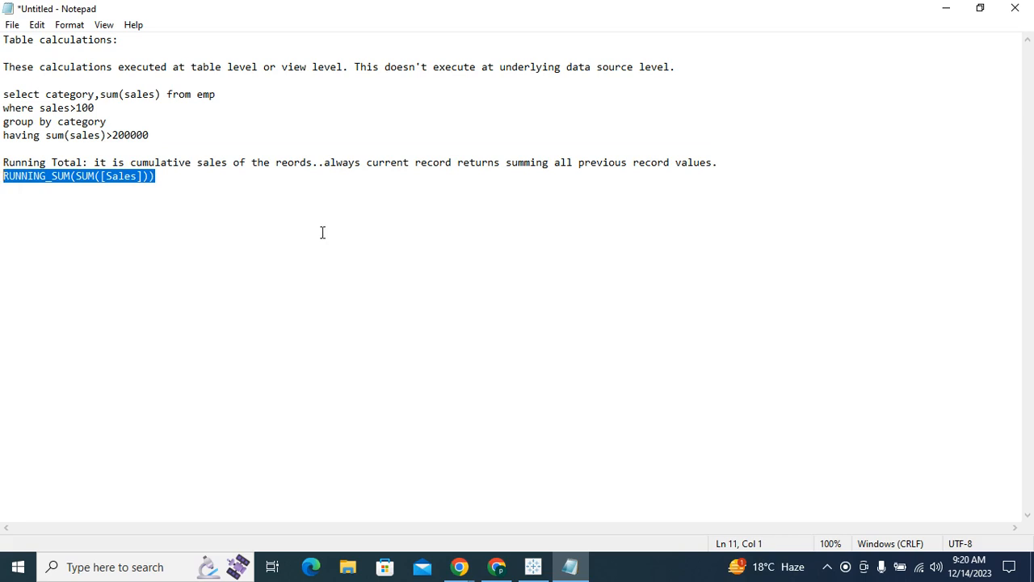
pyautogui.click(73, 177)
pyautogui.moveTo(77, 176); pyautogui.dragTo(1, 171)
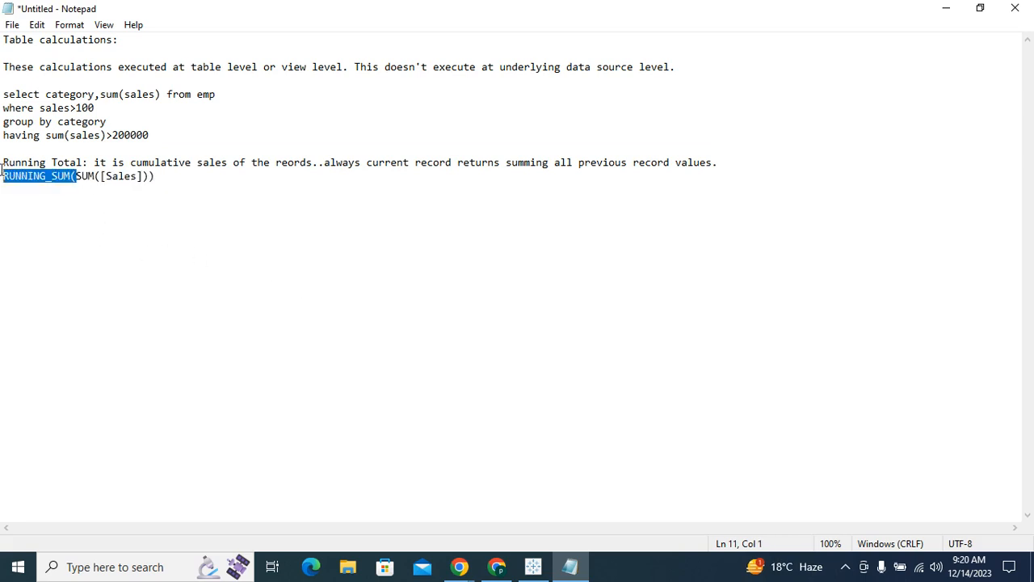
pyautogui.click(533, 559)
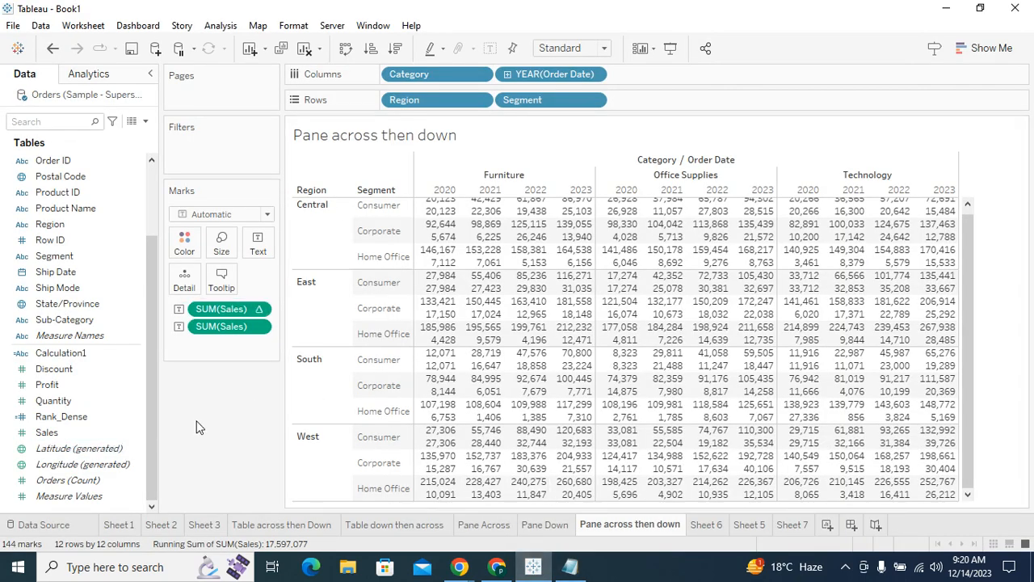
# Step: Start saving the workbook and choose the Tableau Class folder in Documents as its location
pyautogui.click(132, 48)
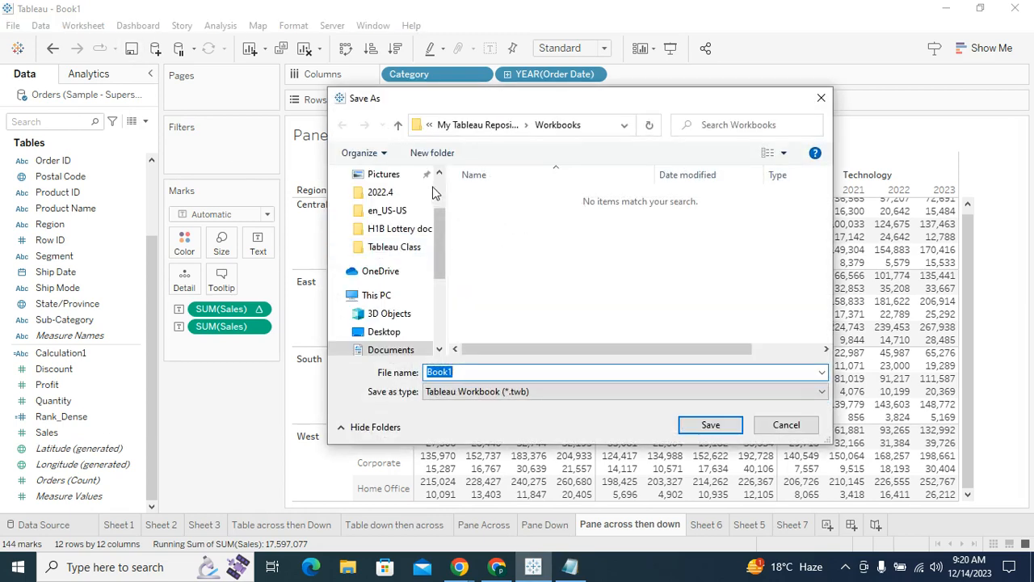
pyautogui.scroll(2, 437, 205)
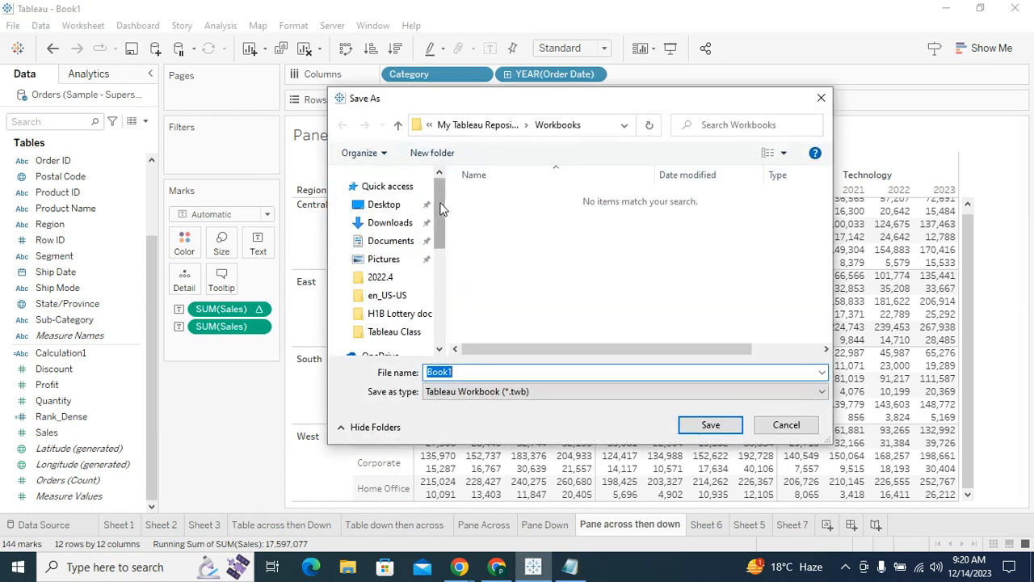
pyautogui.click(391, 240)
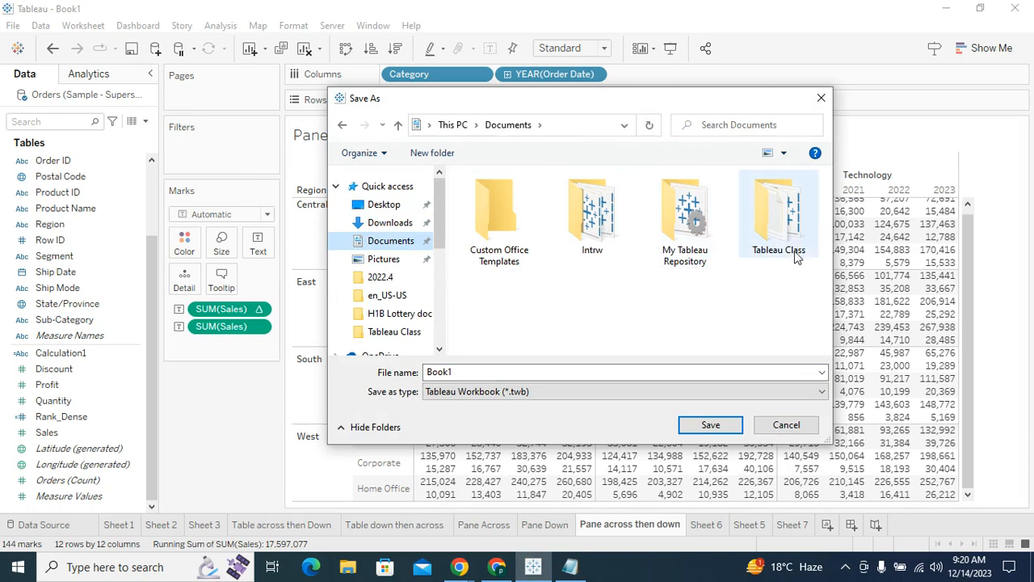
pyautogui.click(795, 243)
pyautogui.doubleClick(795, 242)
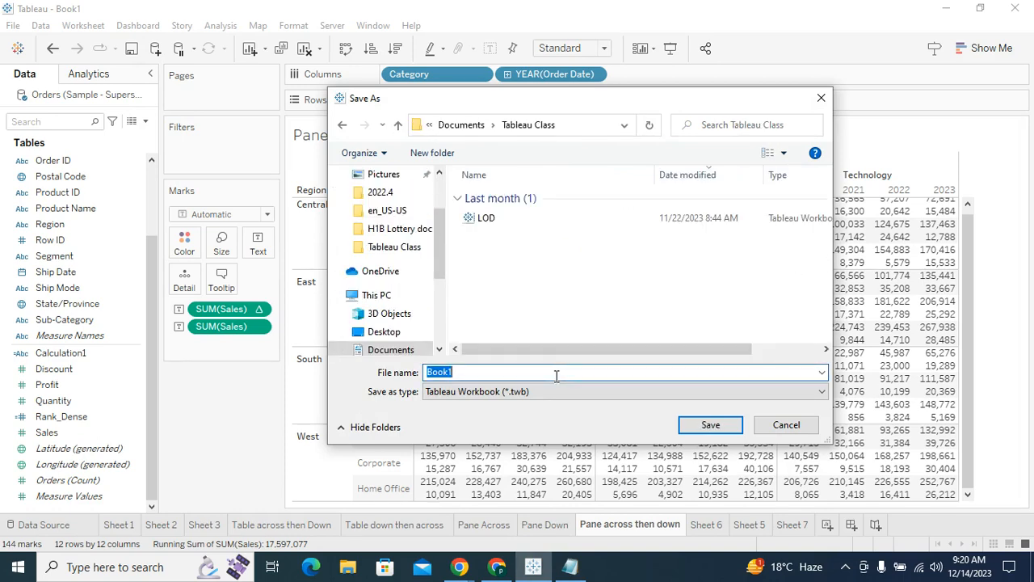
# Step: Name the workbook Table Calculations and save it as a Tableau Packaged Workbook (*.twbx)
pyautogui.write('Tab')
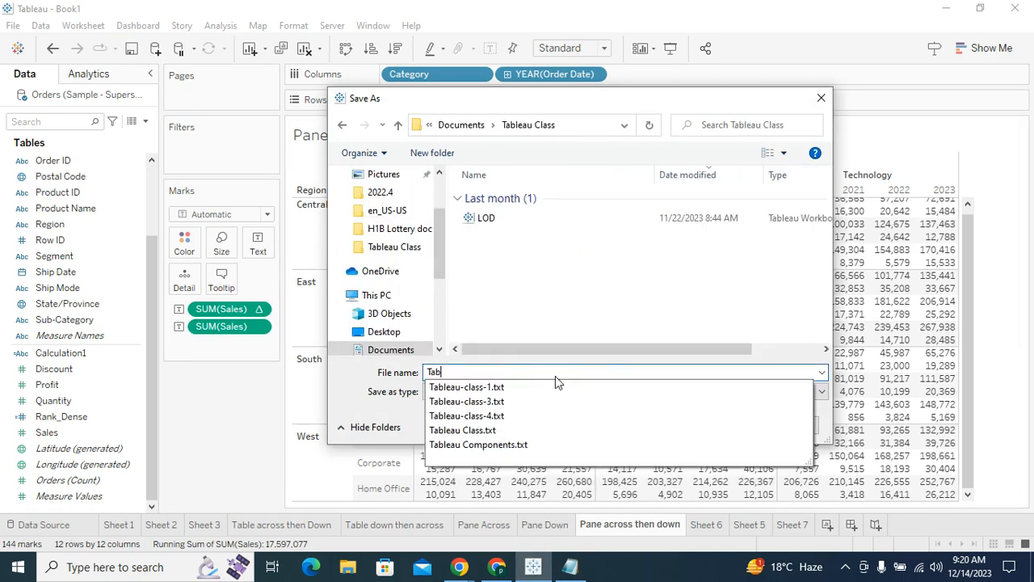
pyautogui.write('le Cal')
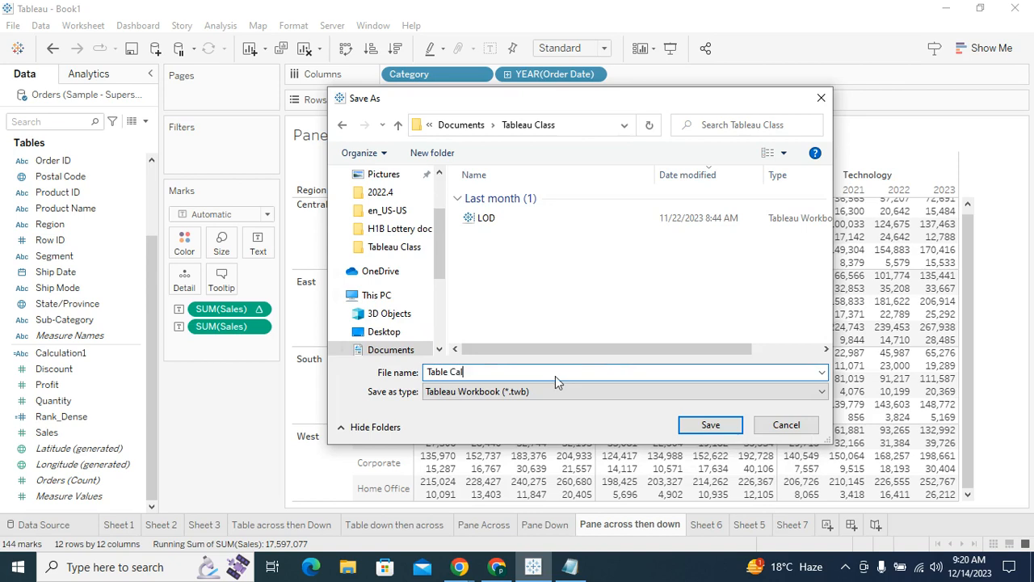
pyautogui.write('culations')
pyautogui.click(600, 394)
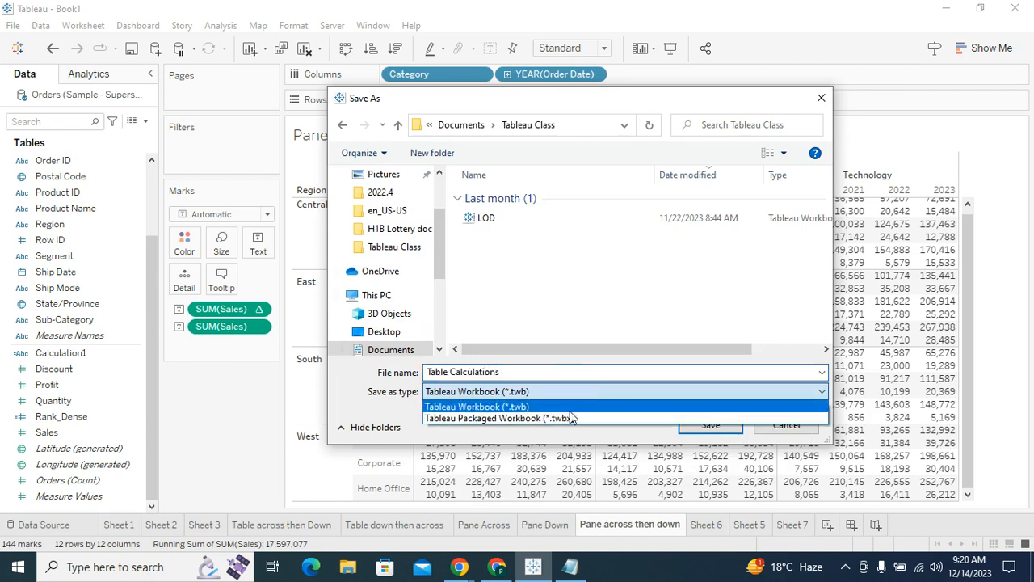
pyautogui.click(555, 420)
pyautogui.click(712, 426)
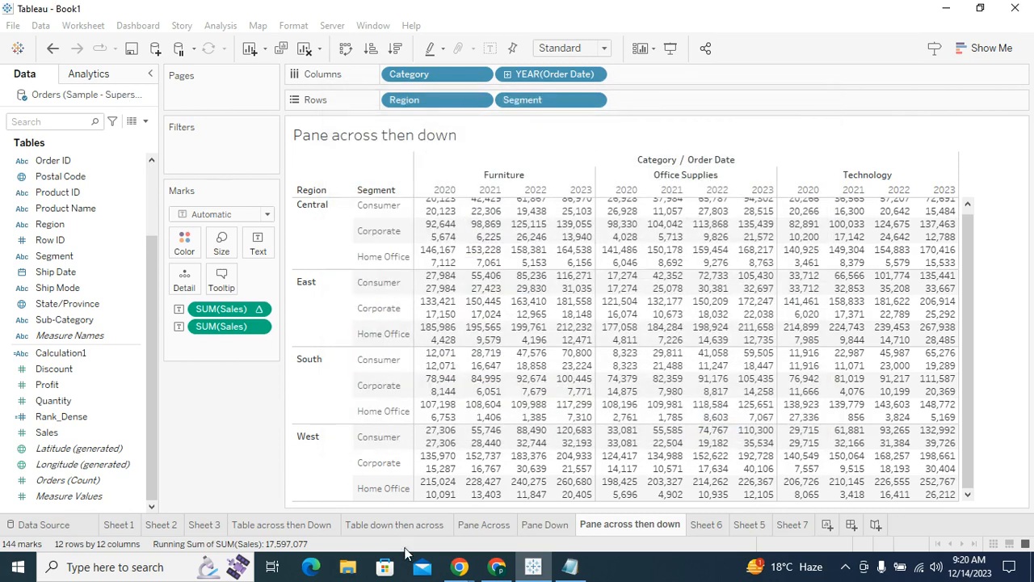
pyautogui.moveTo(460, 568)
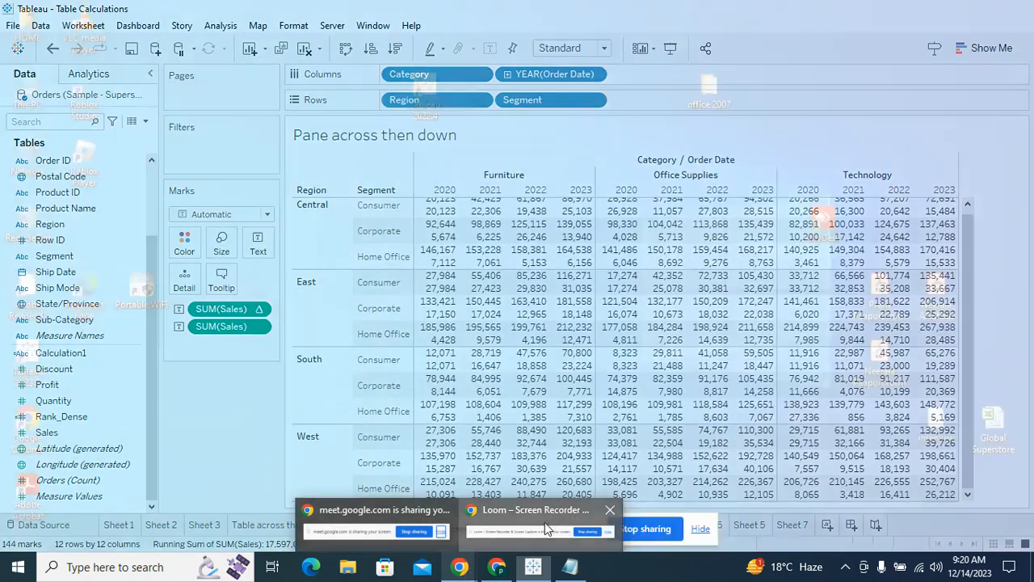
pyautogui.click(544, 522)
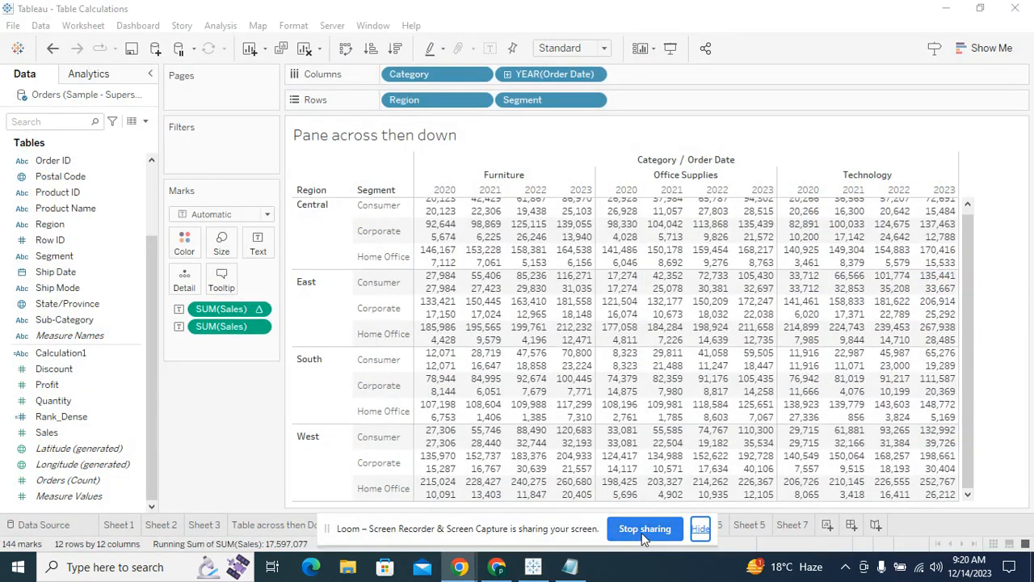